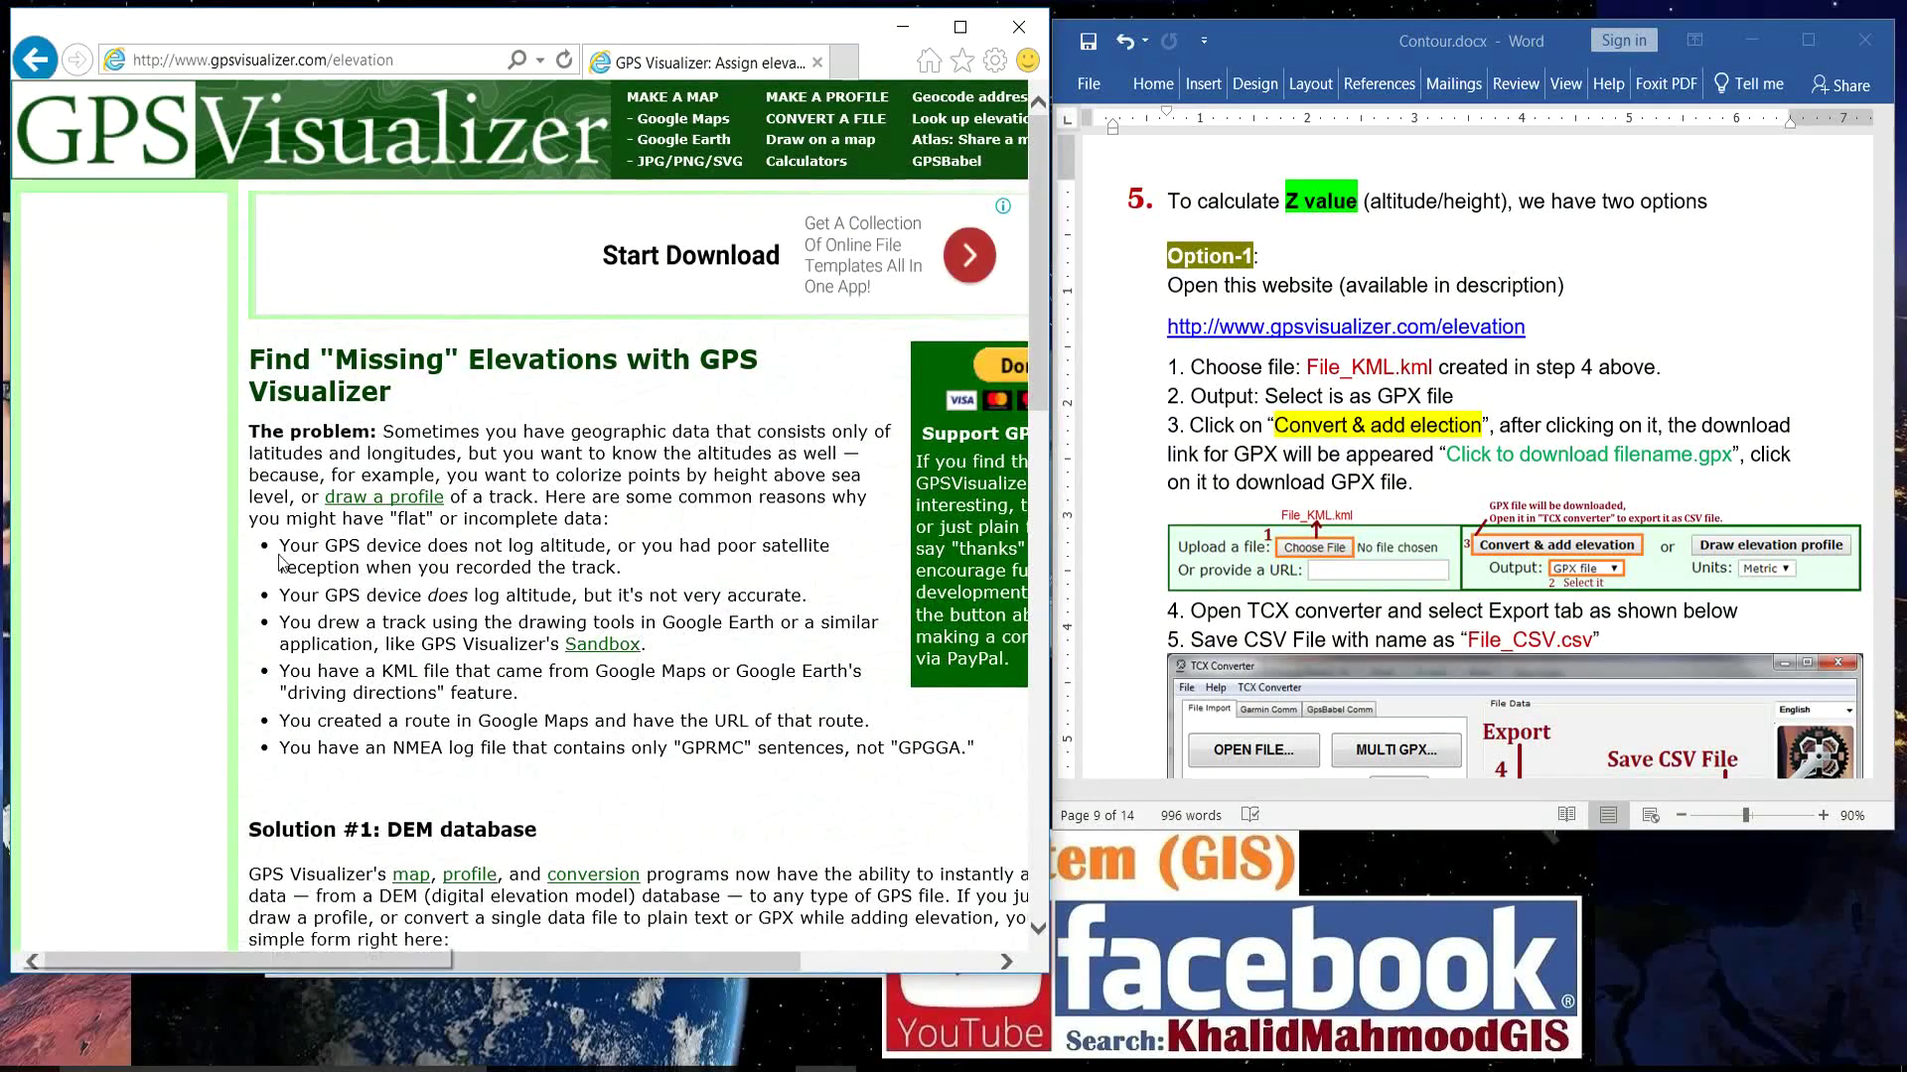
Choose File_KML.kml from the Desktop as the file to upload in the DEM database conversion form.
scroll(469, 594, down, 6)
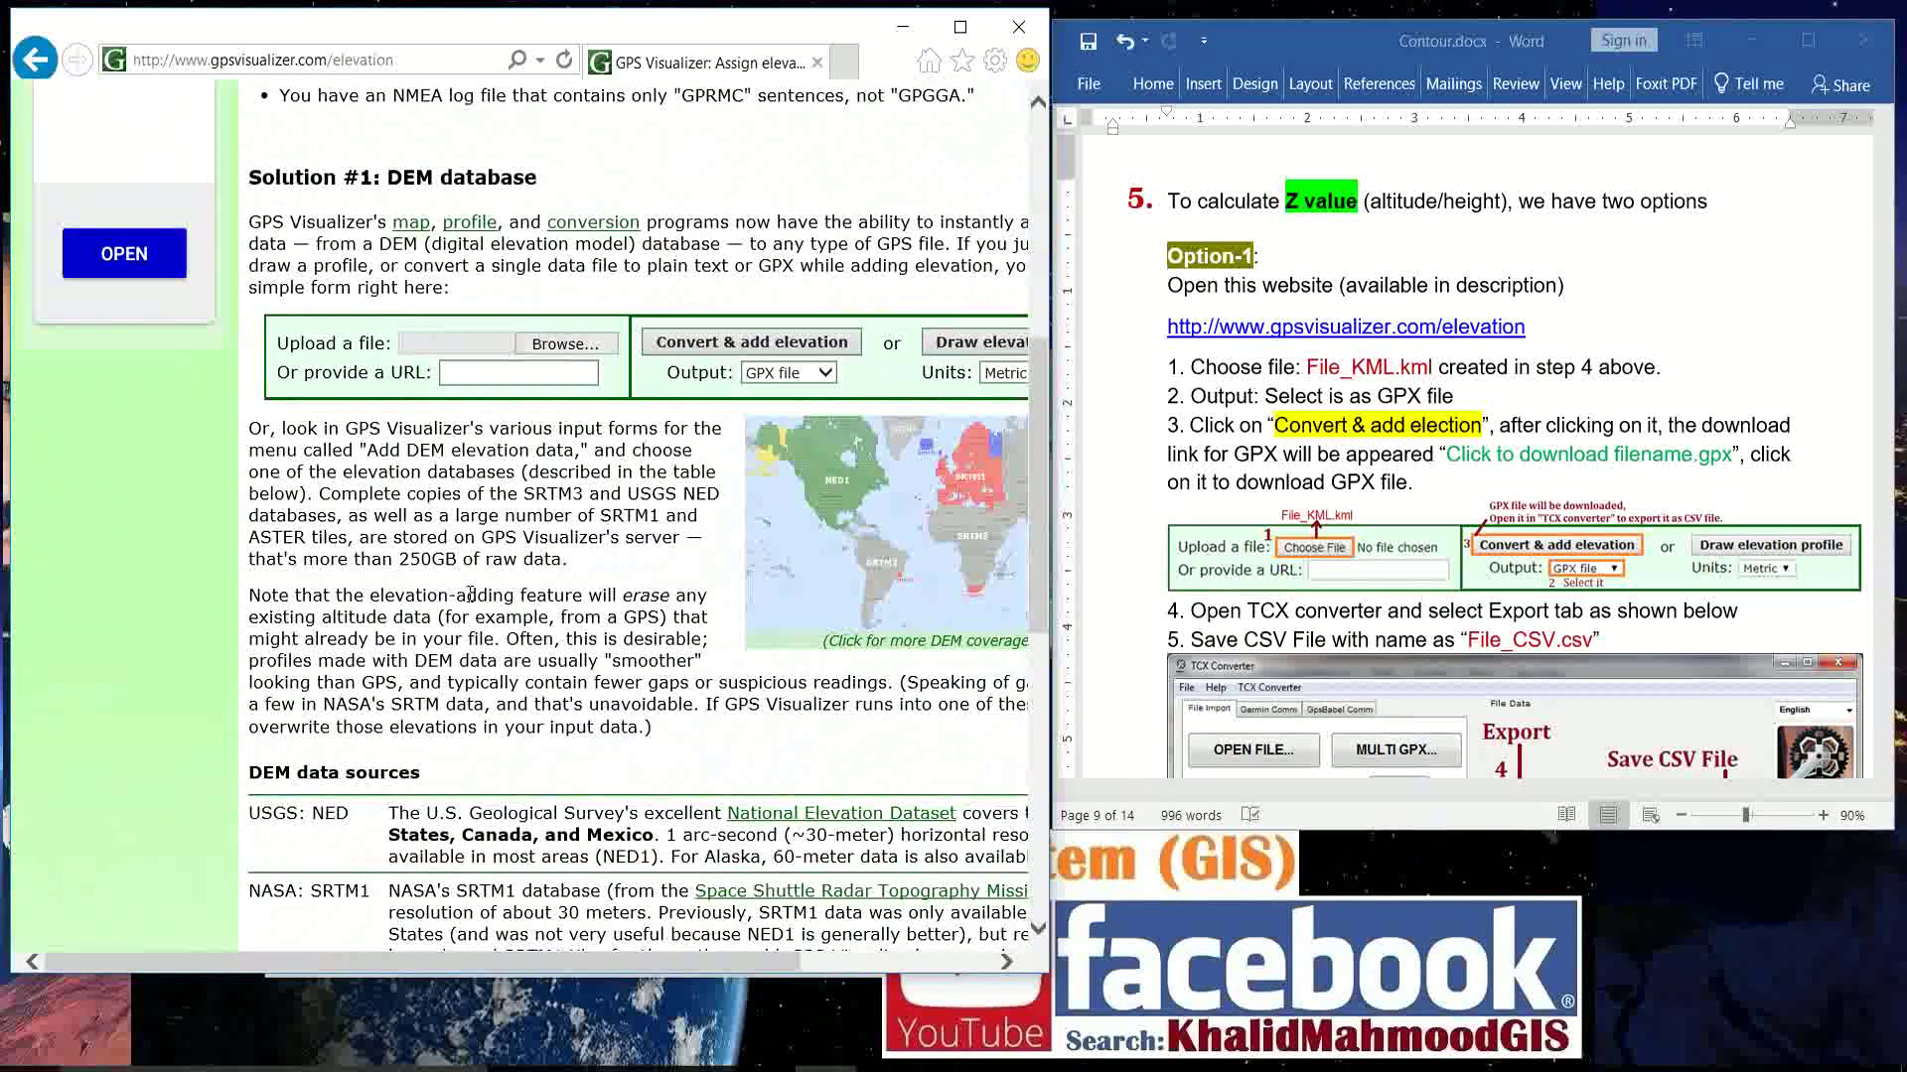
click(1434, 437)
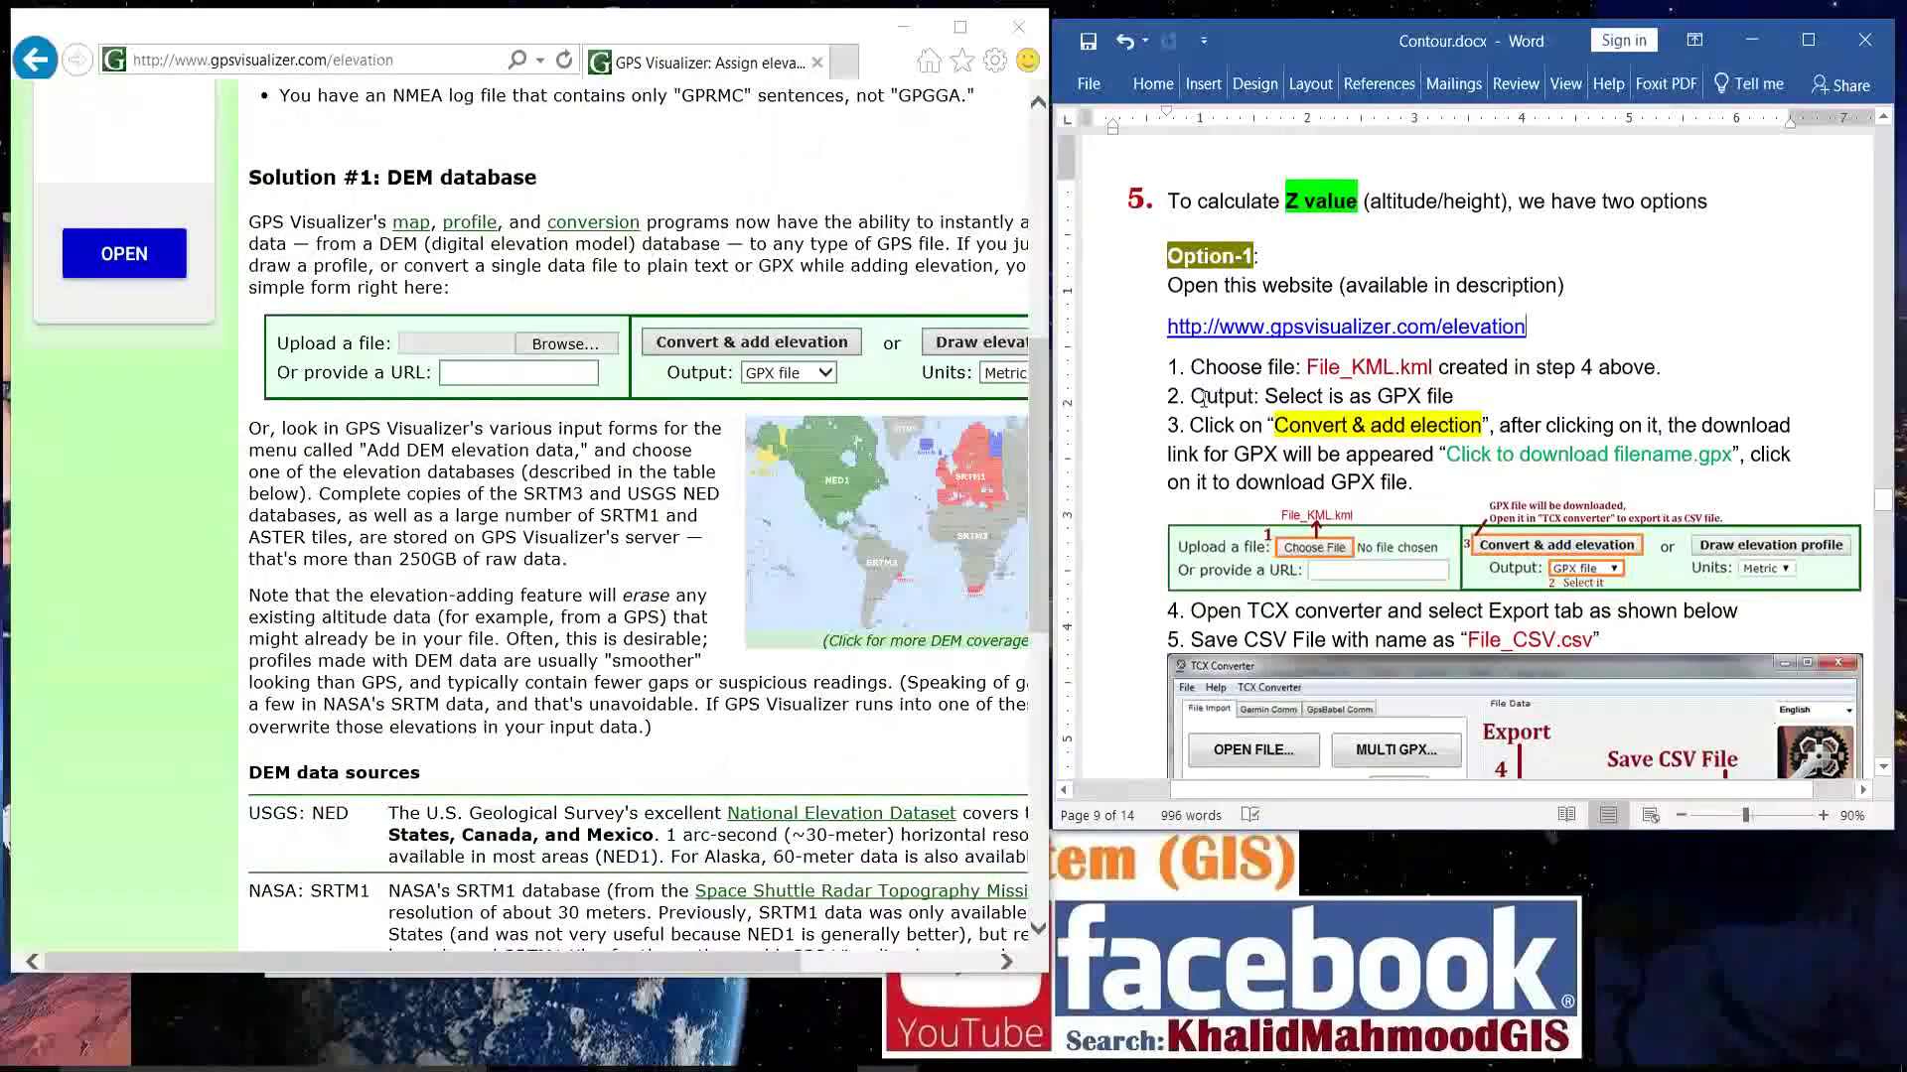
drag(1282, 367, 1657, 369)
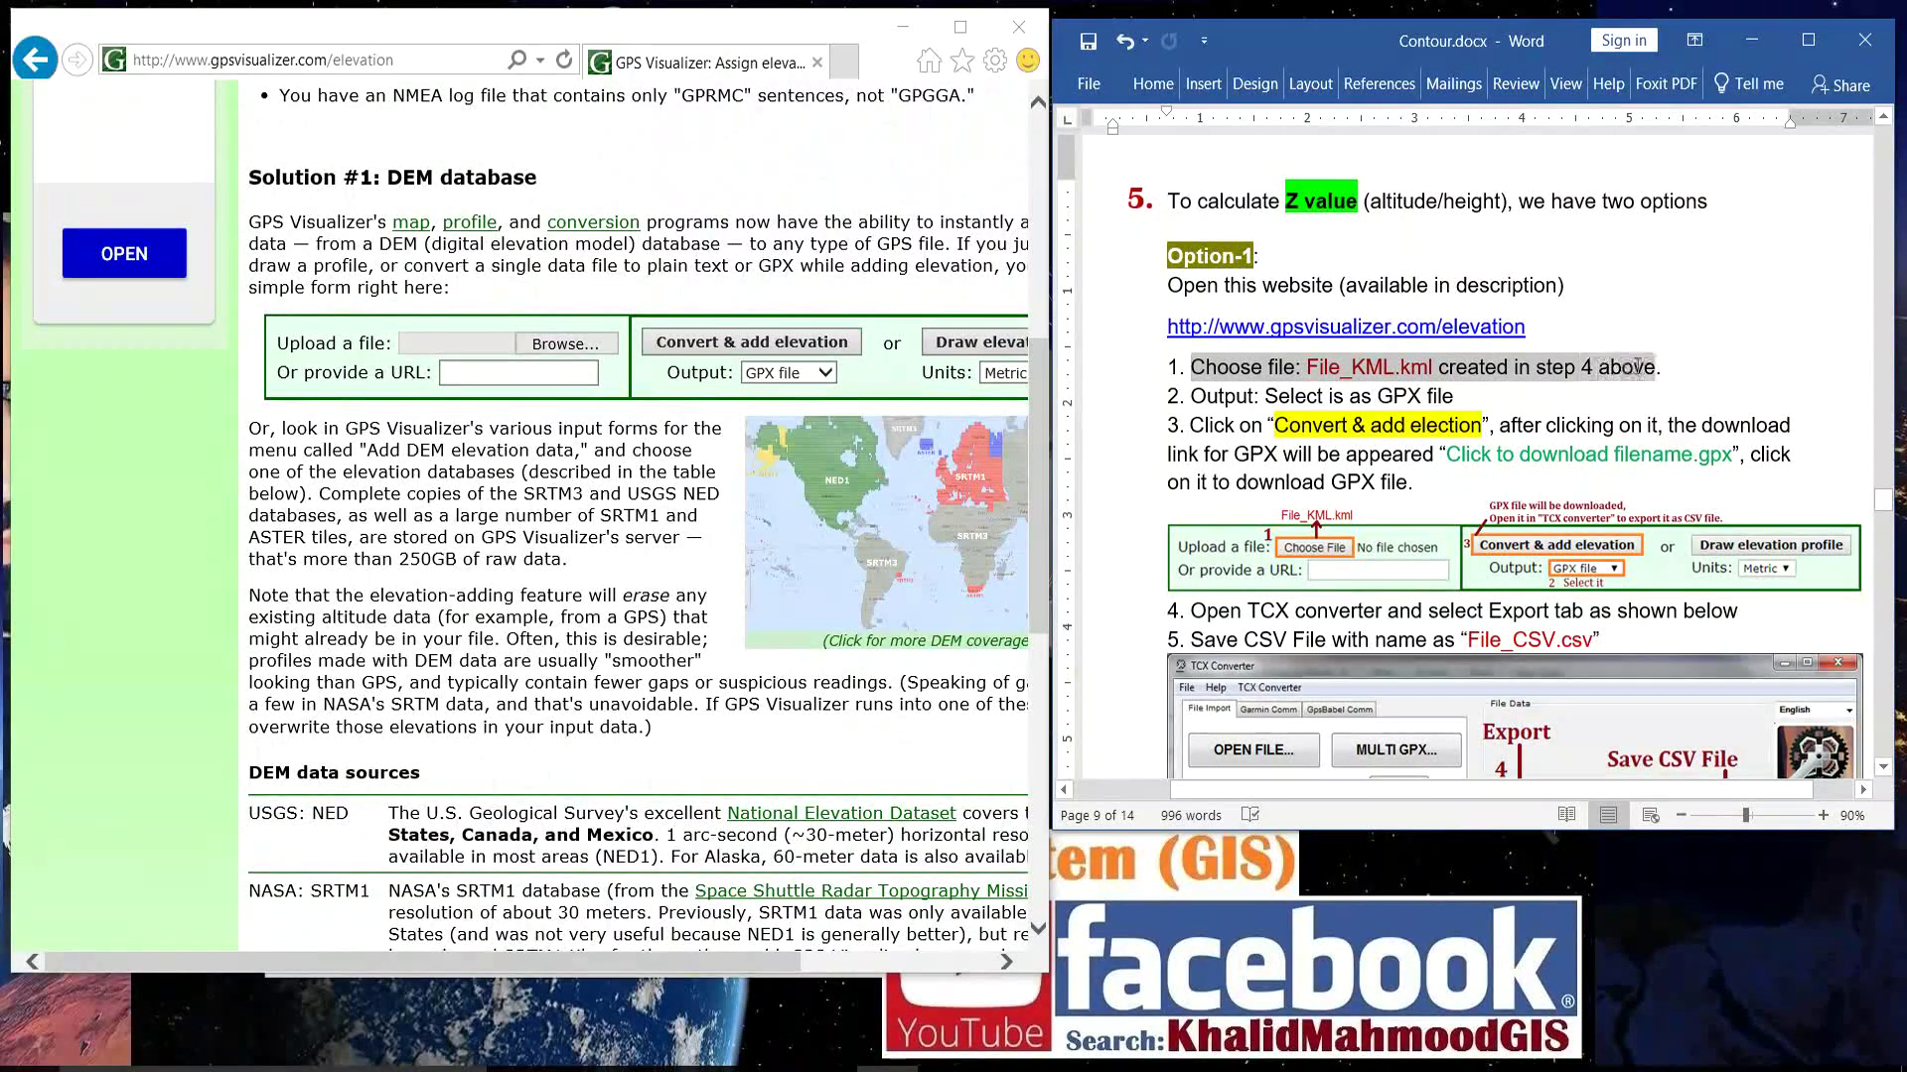
click(1244, 395)
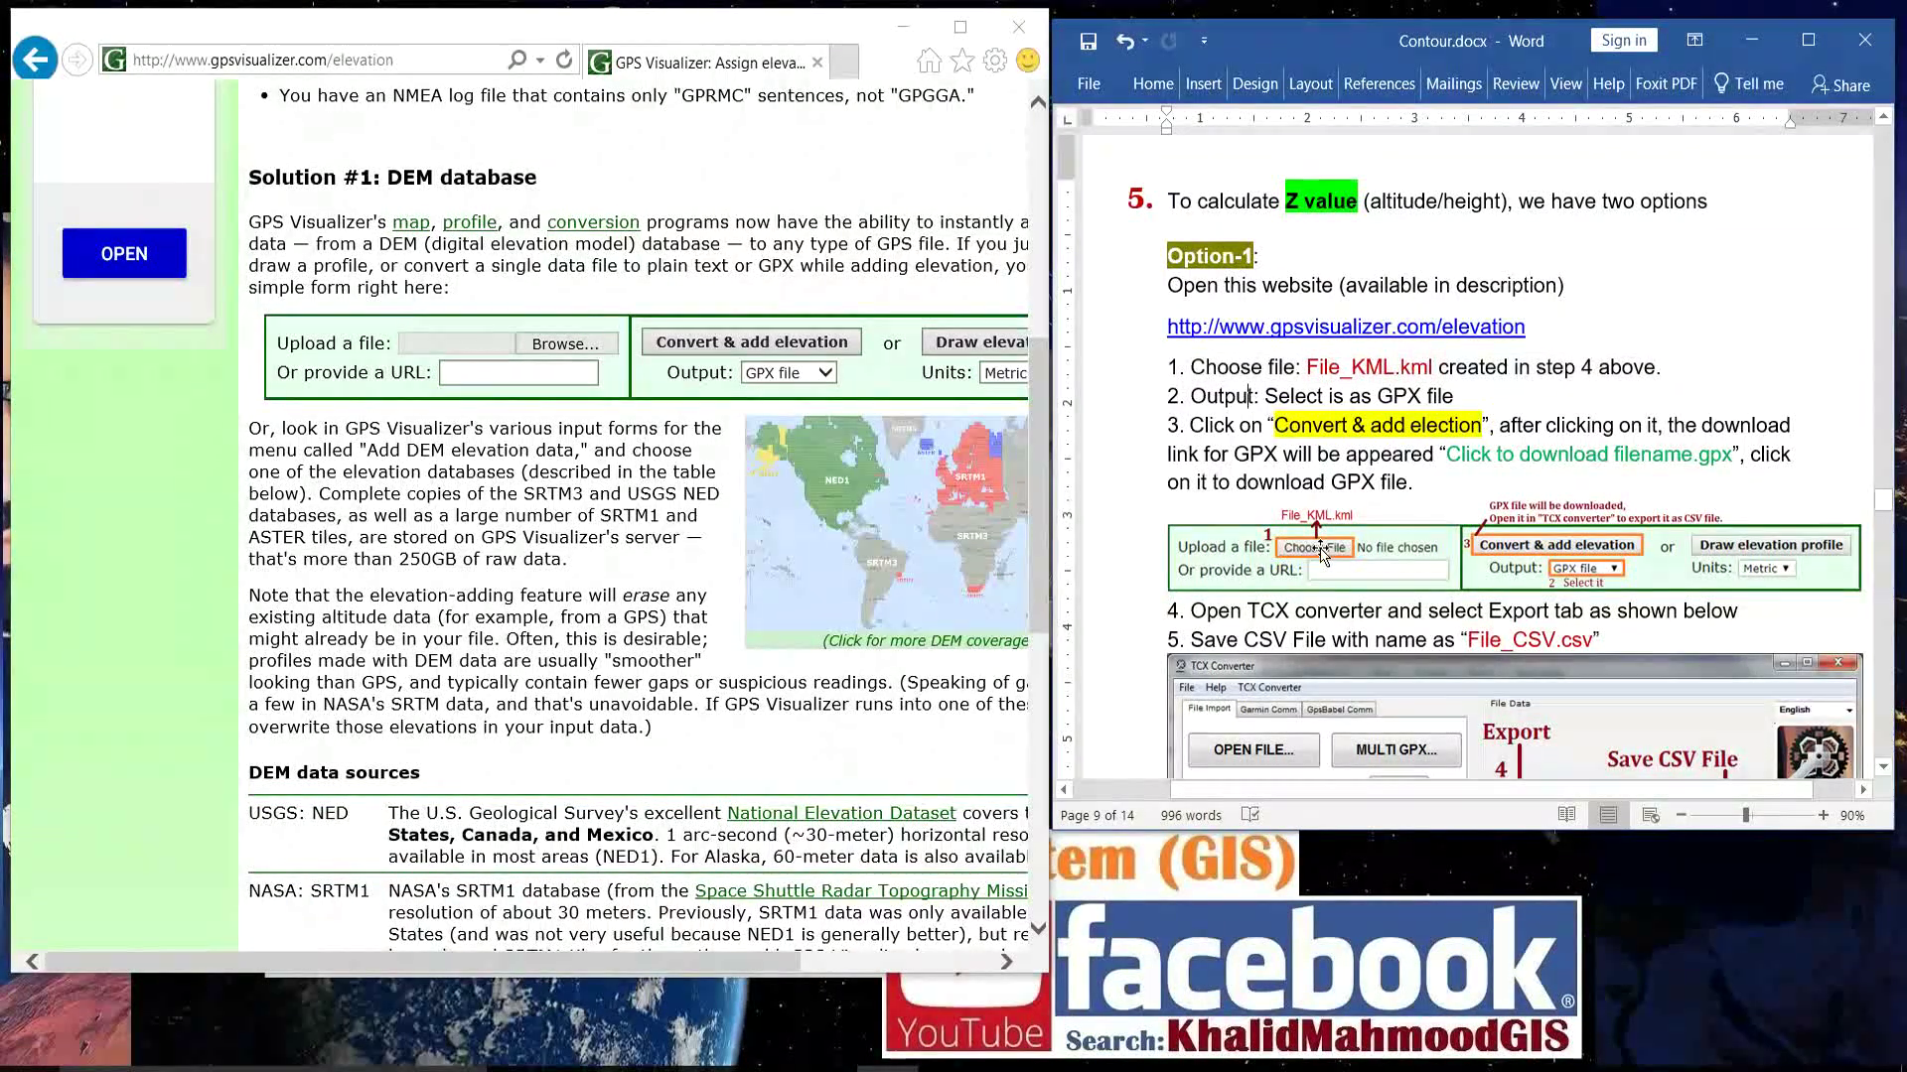
click(565, 343)
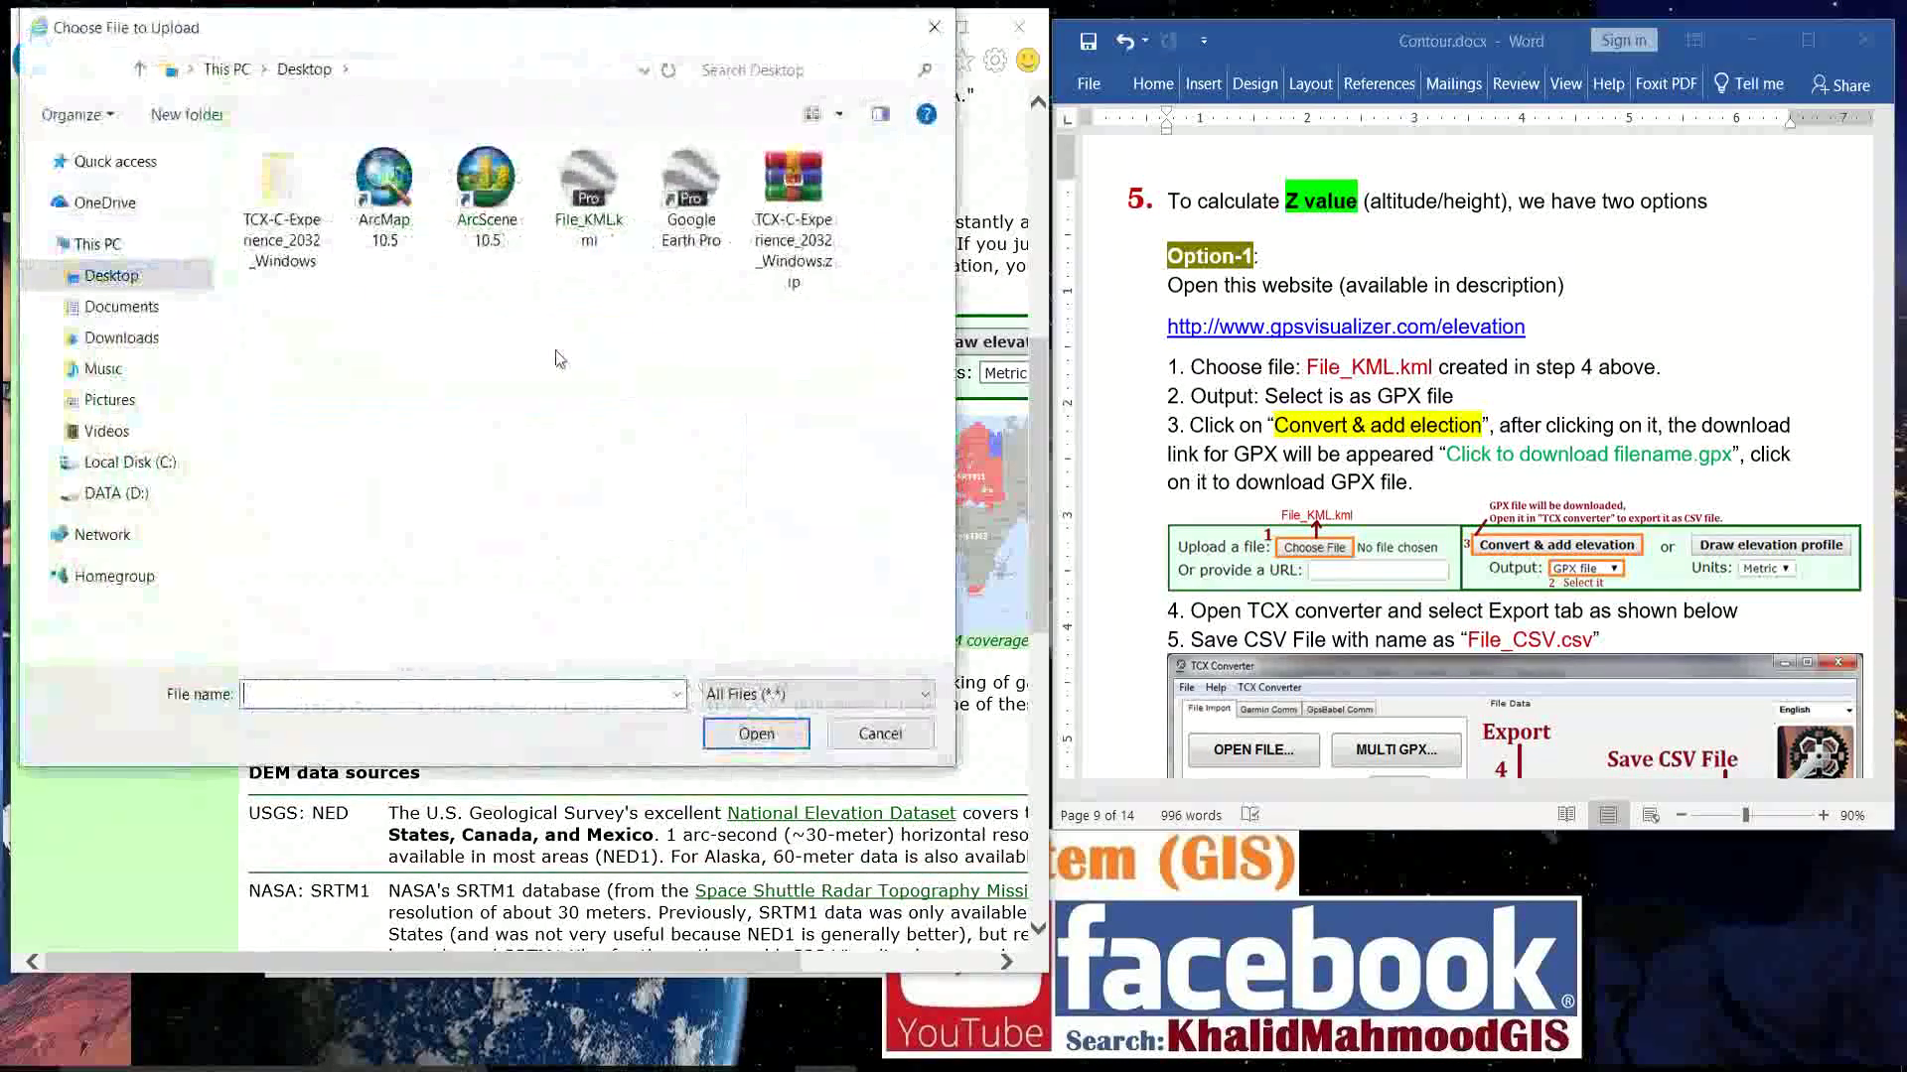
click(593, 189)
click(756, 733)
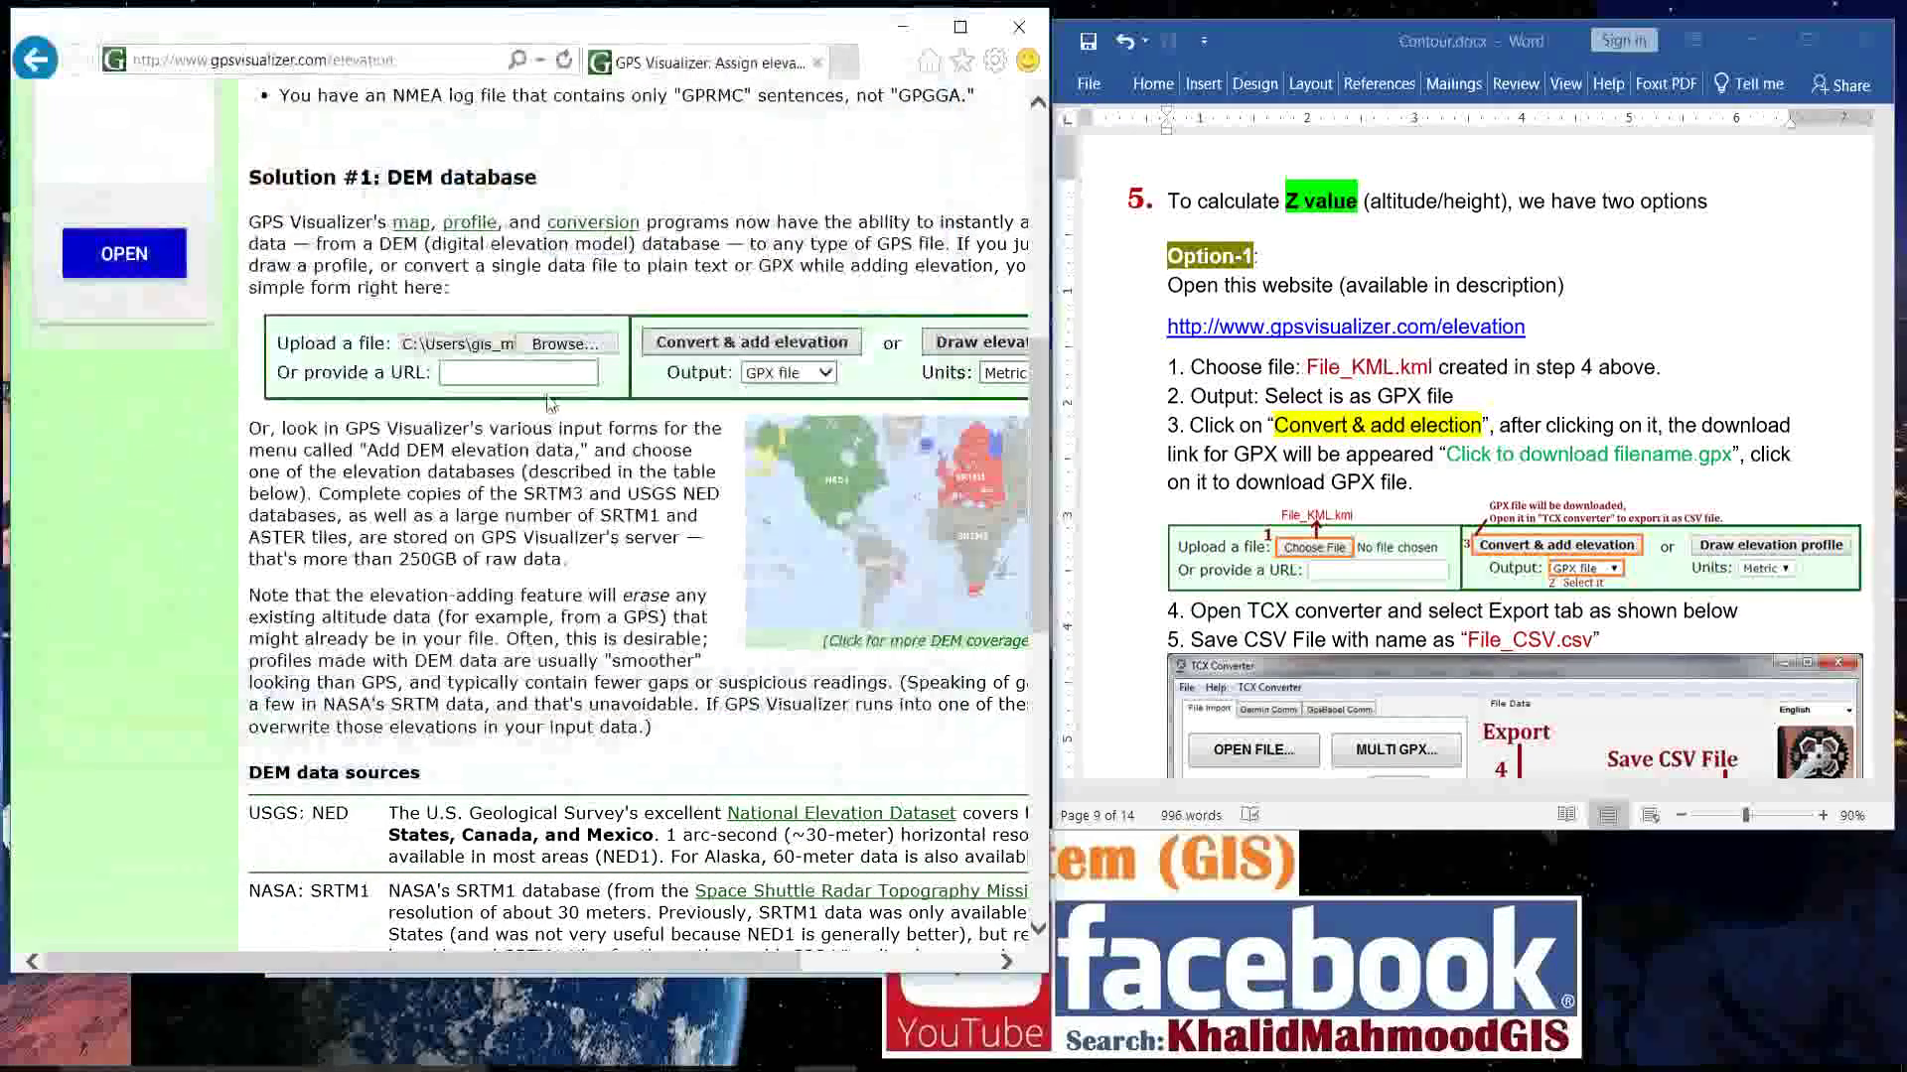
Set the output to GPX file and run Convert & add elevation on the uploaded KML file.
click(1249, 395)
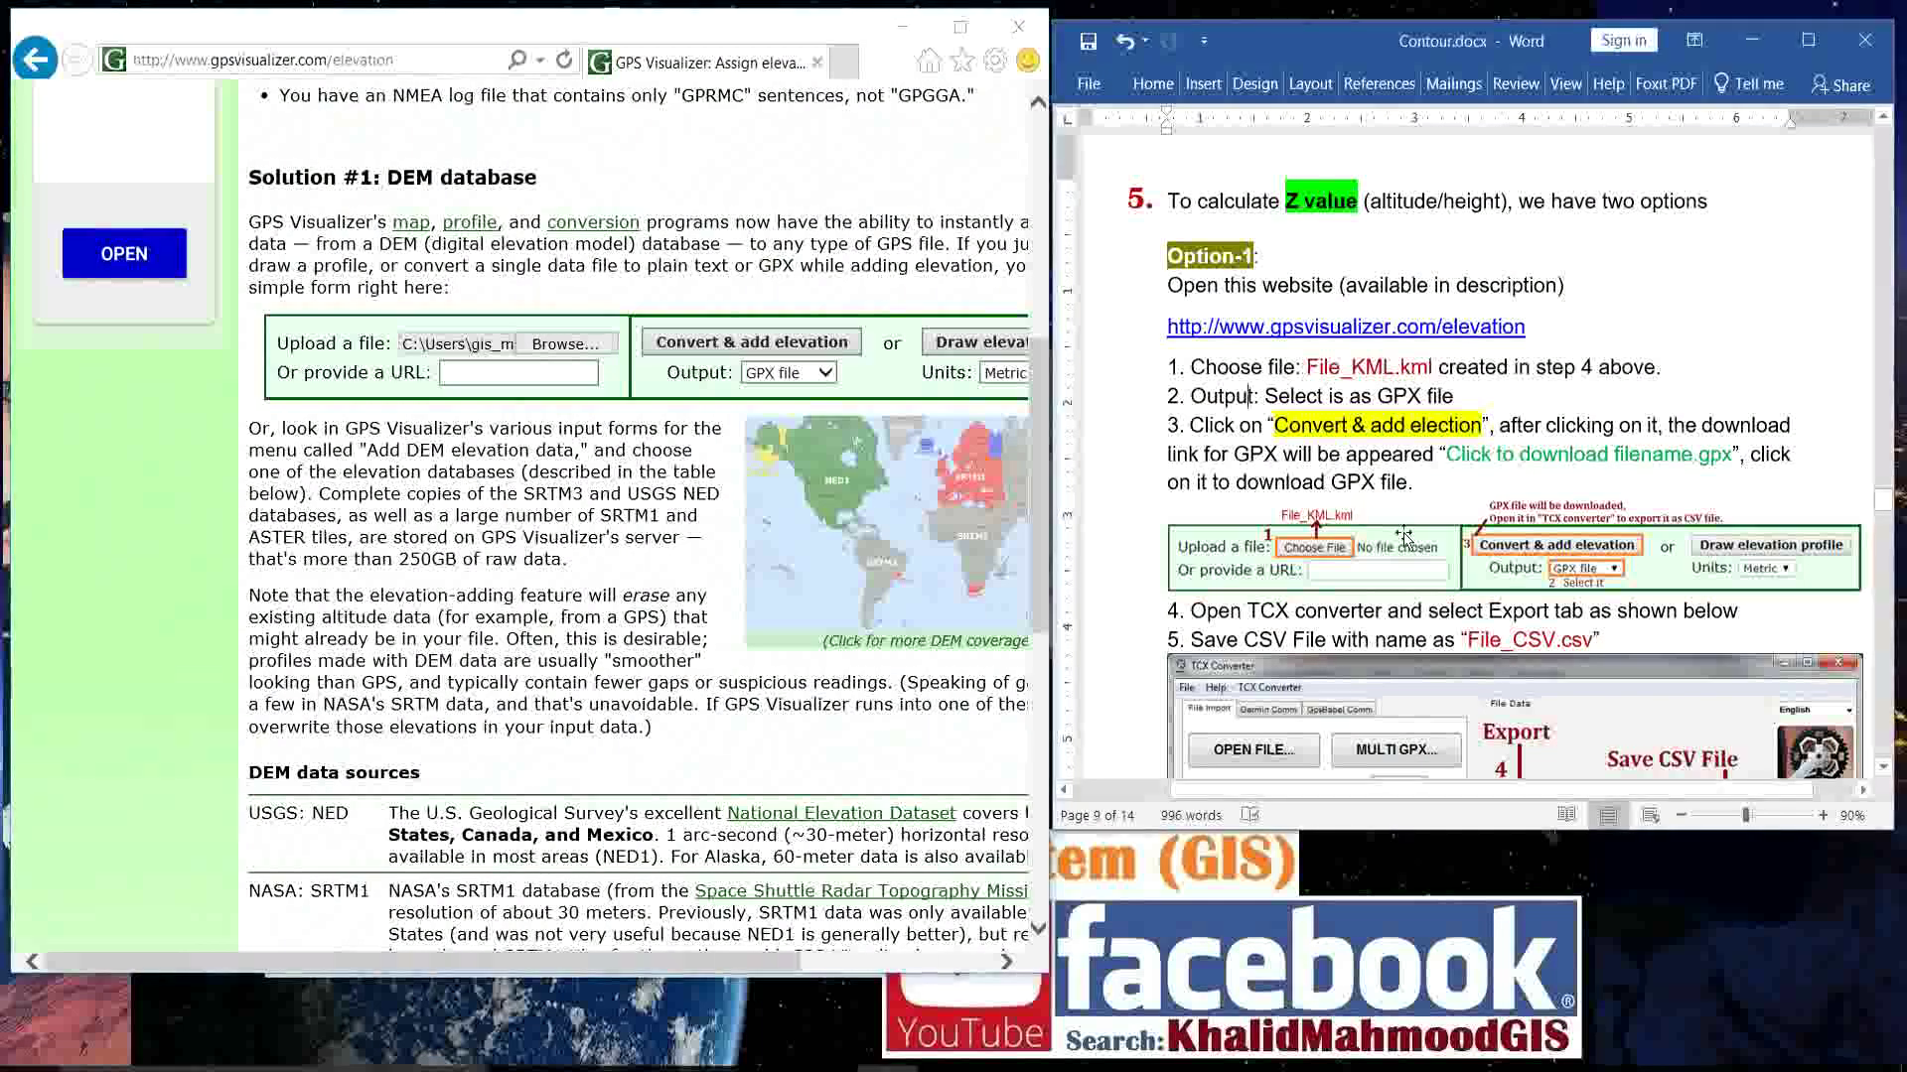
drag(1191, 397, 1460, 397)
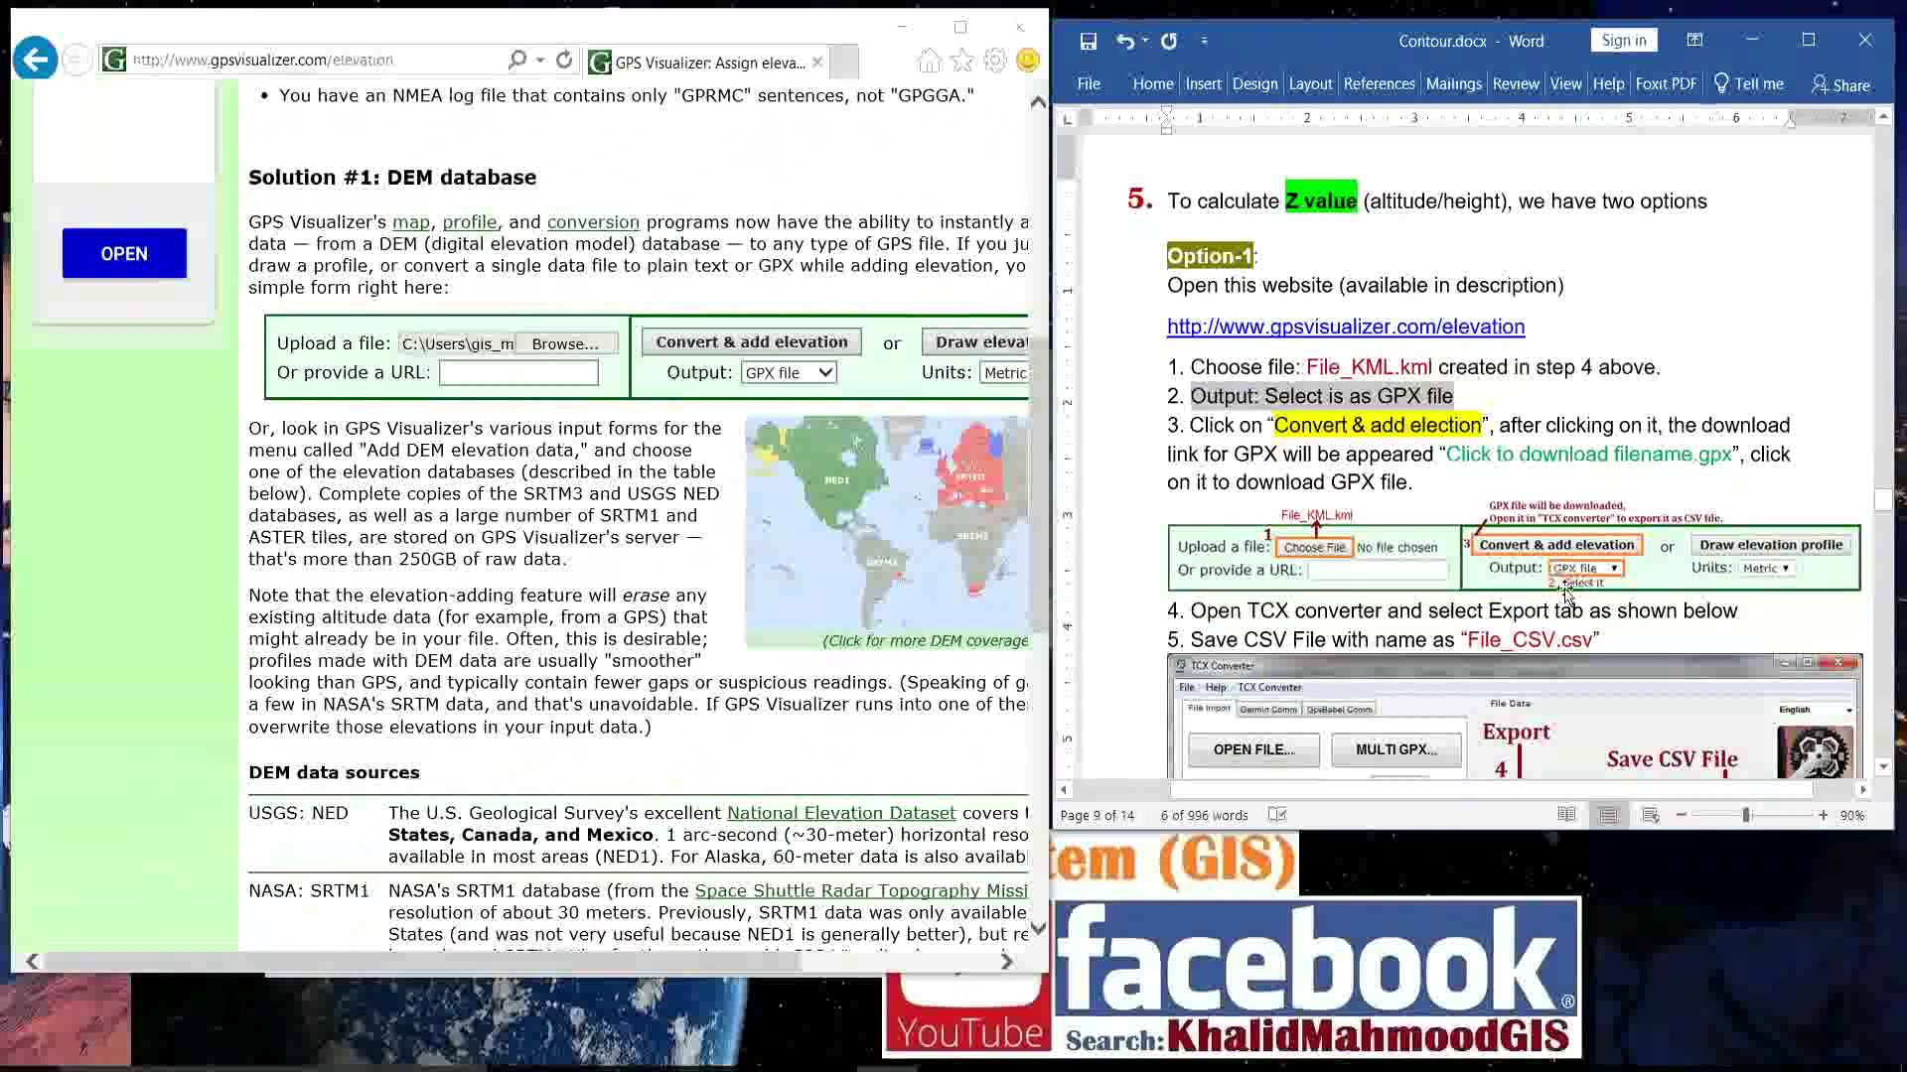
click(826, 376)
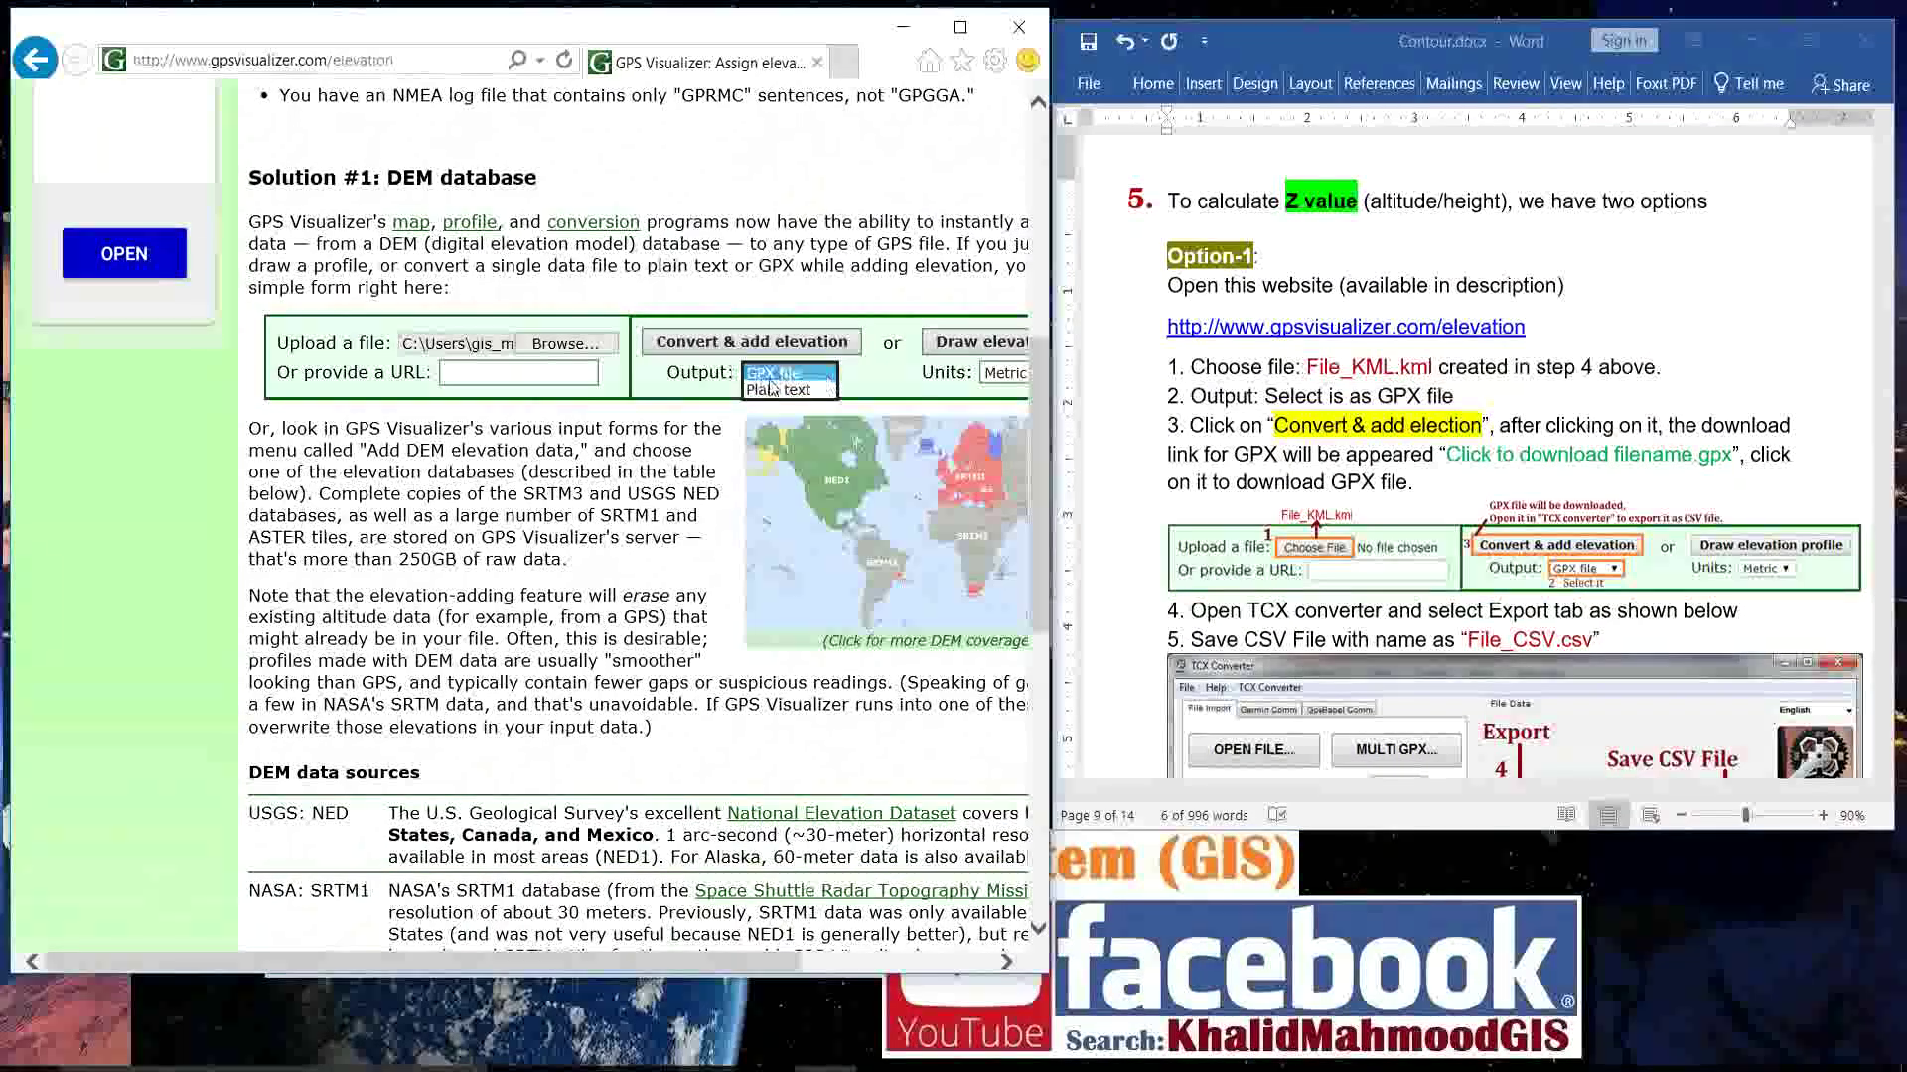
click(789, 373)
drag(1190, 425, 1469, 425)
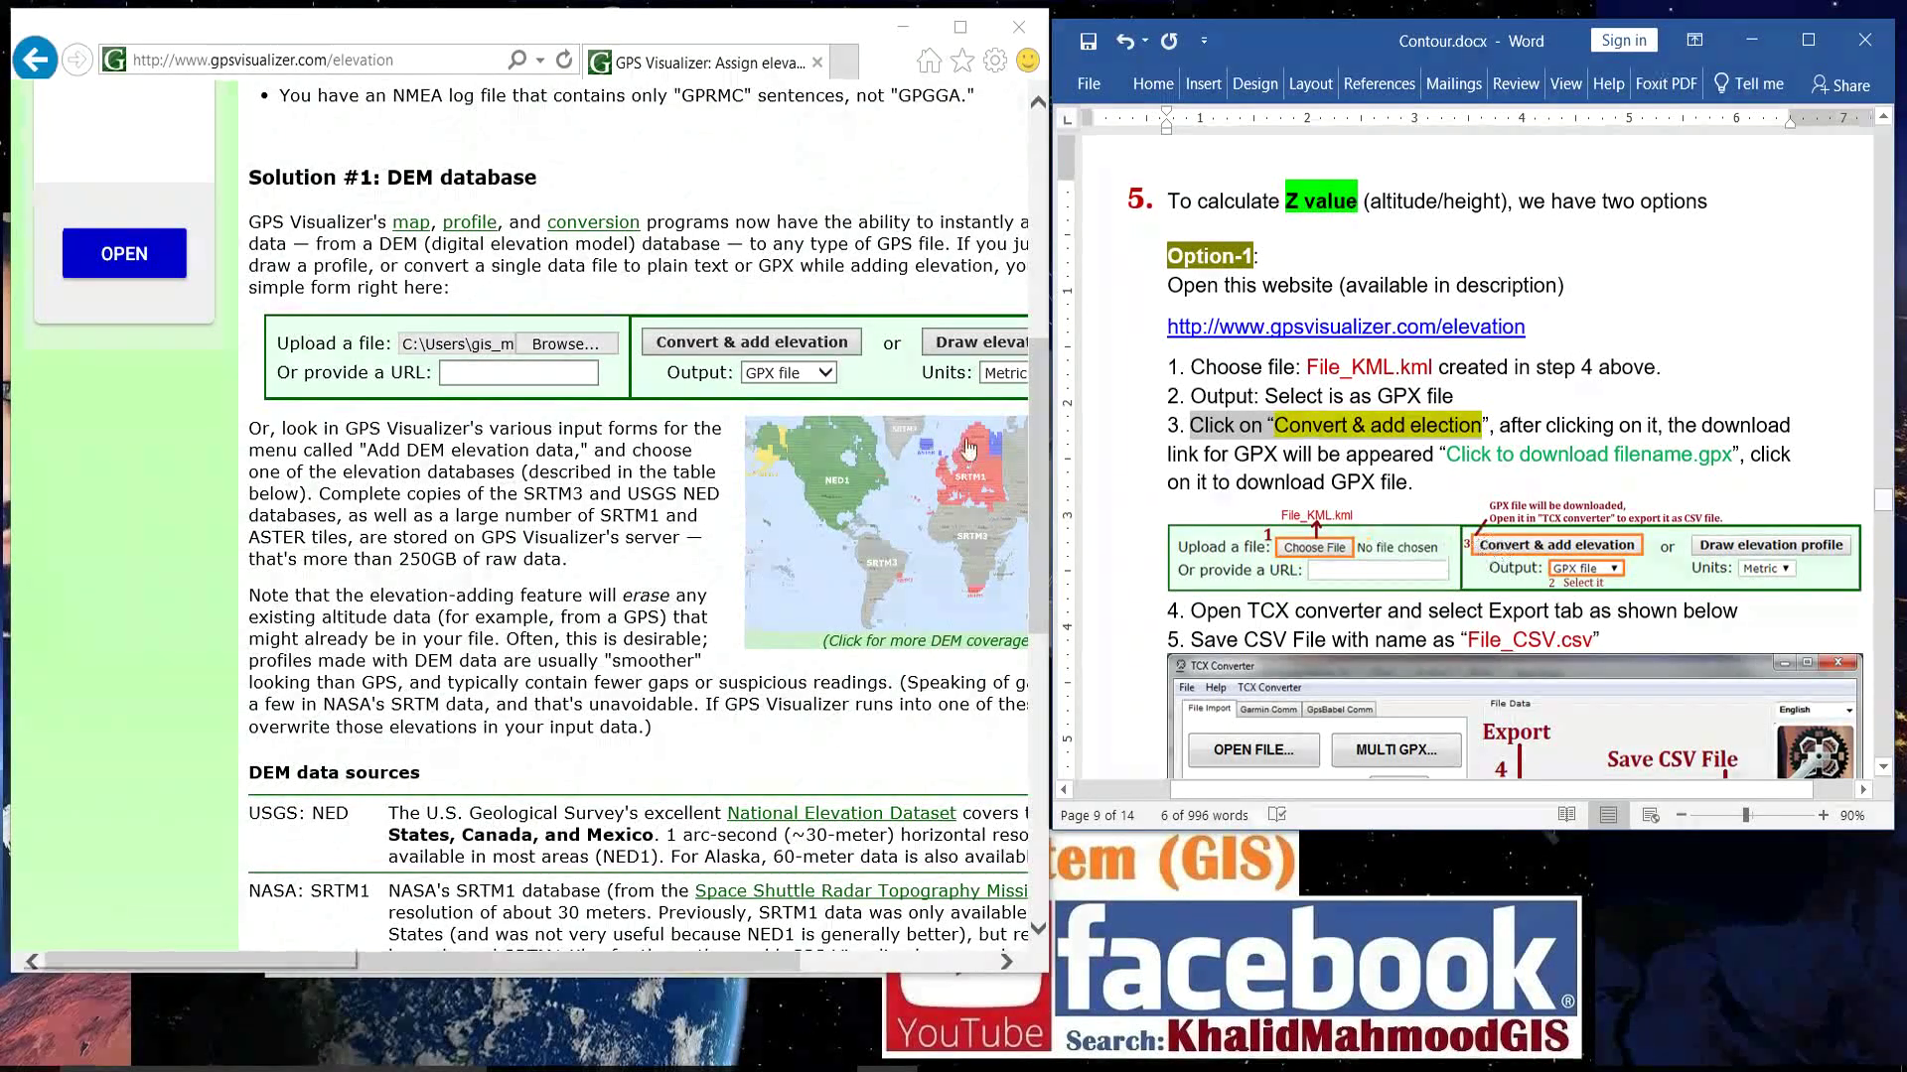
click(708, 345)
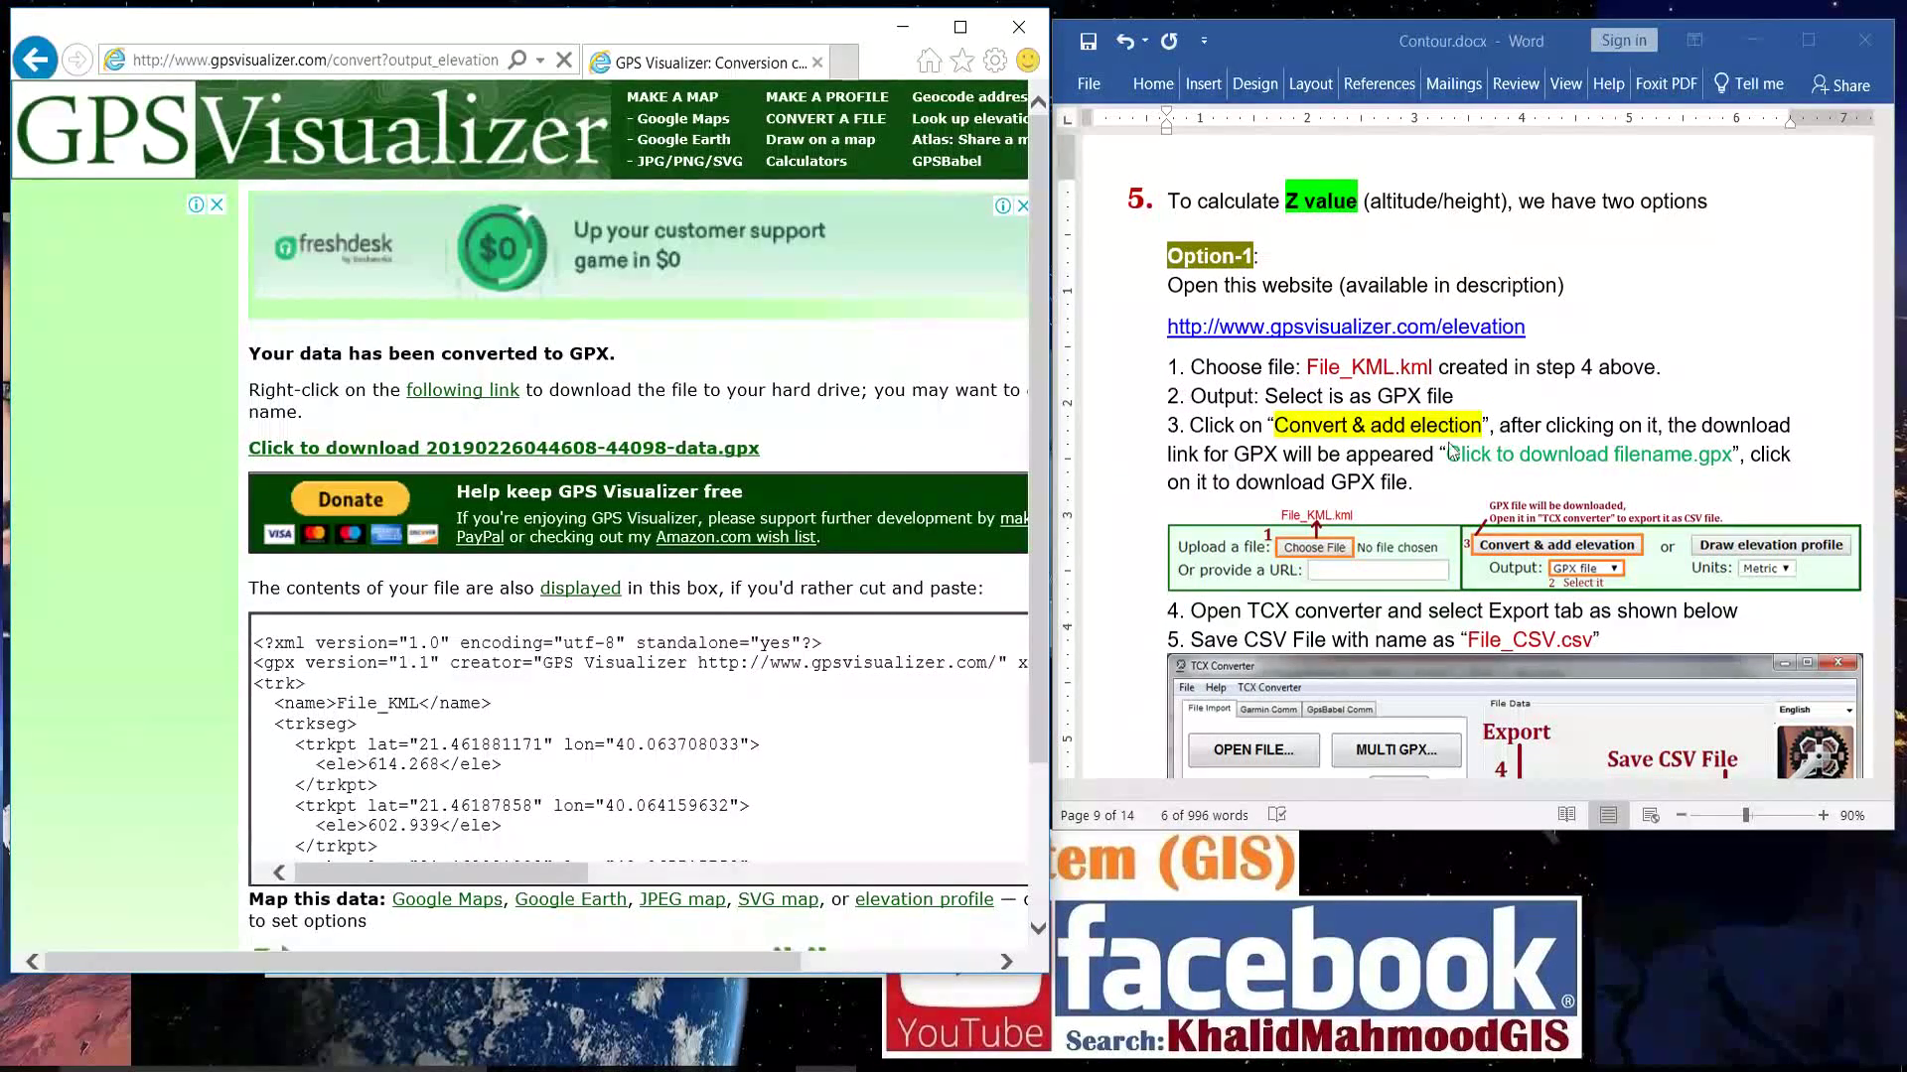
click(1535, 454)
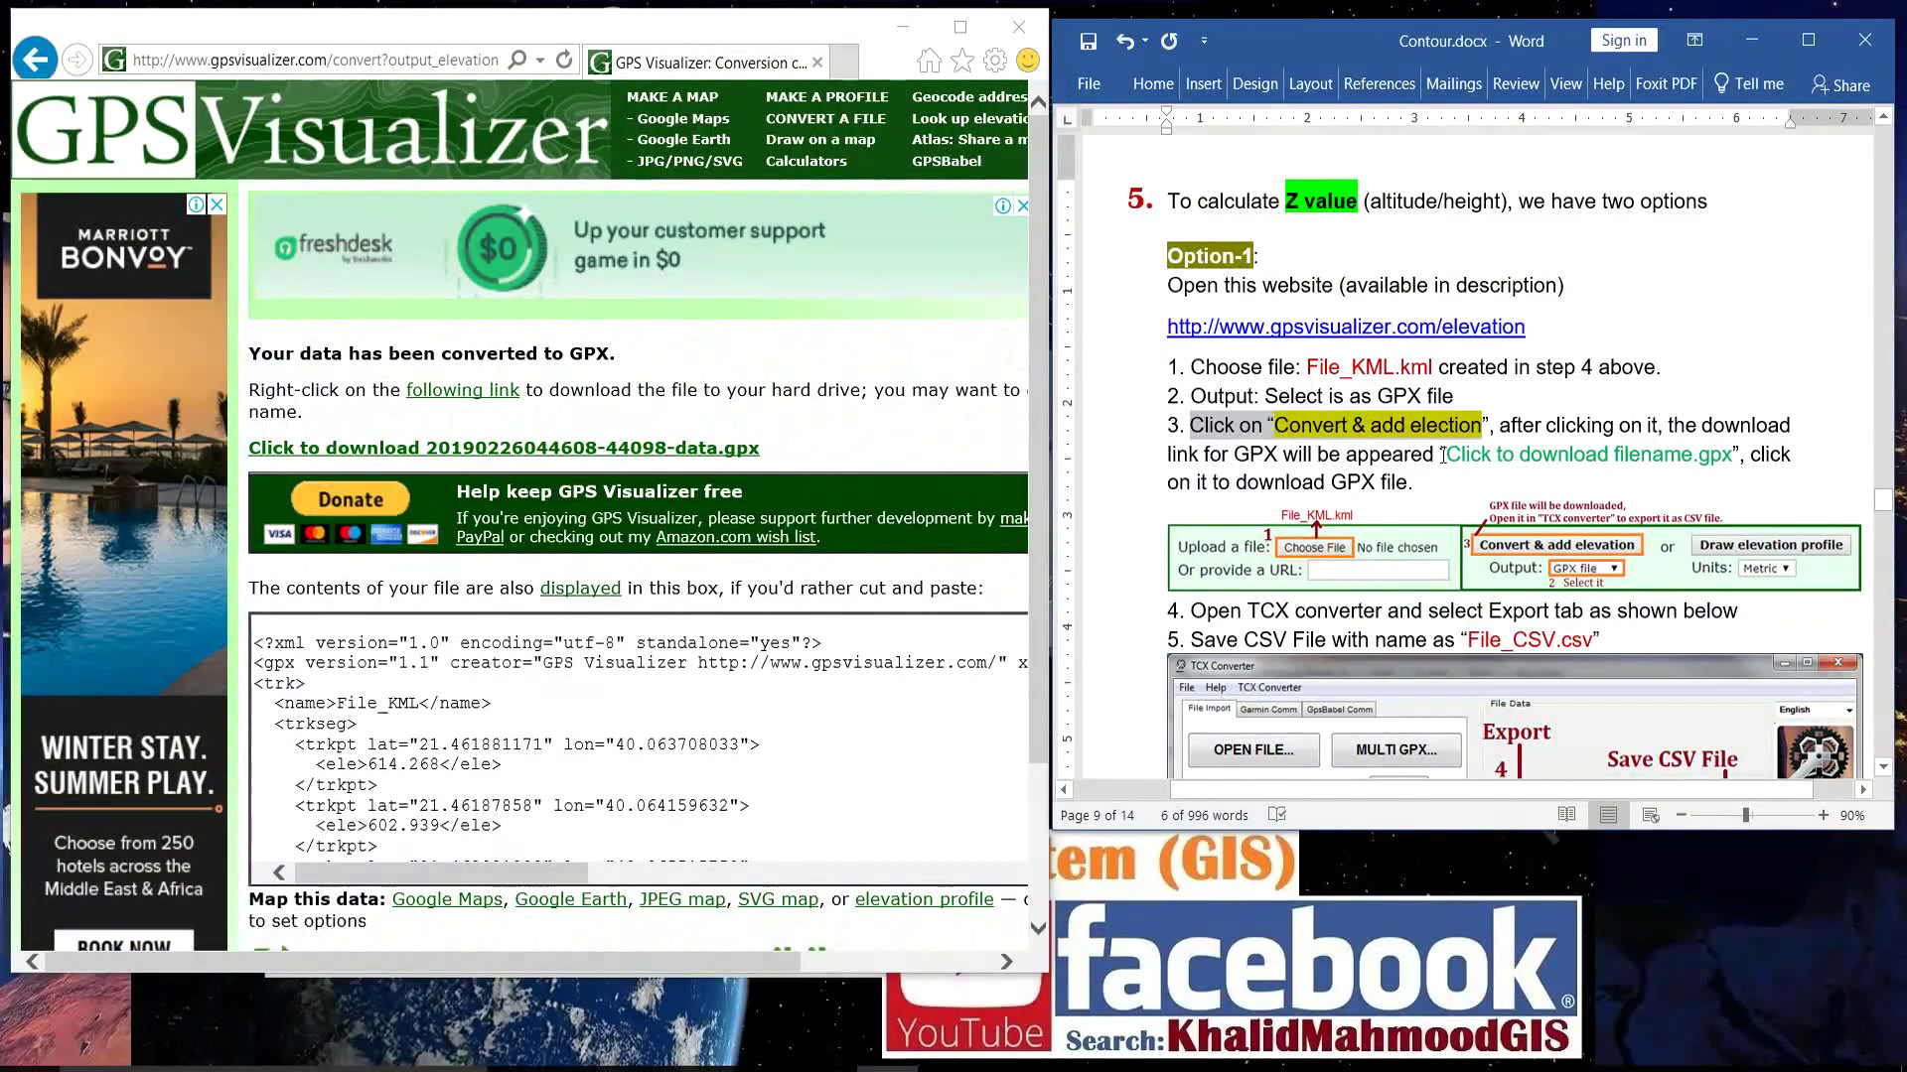
drag(1450, 456, 1728, 454)
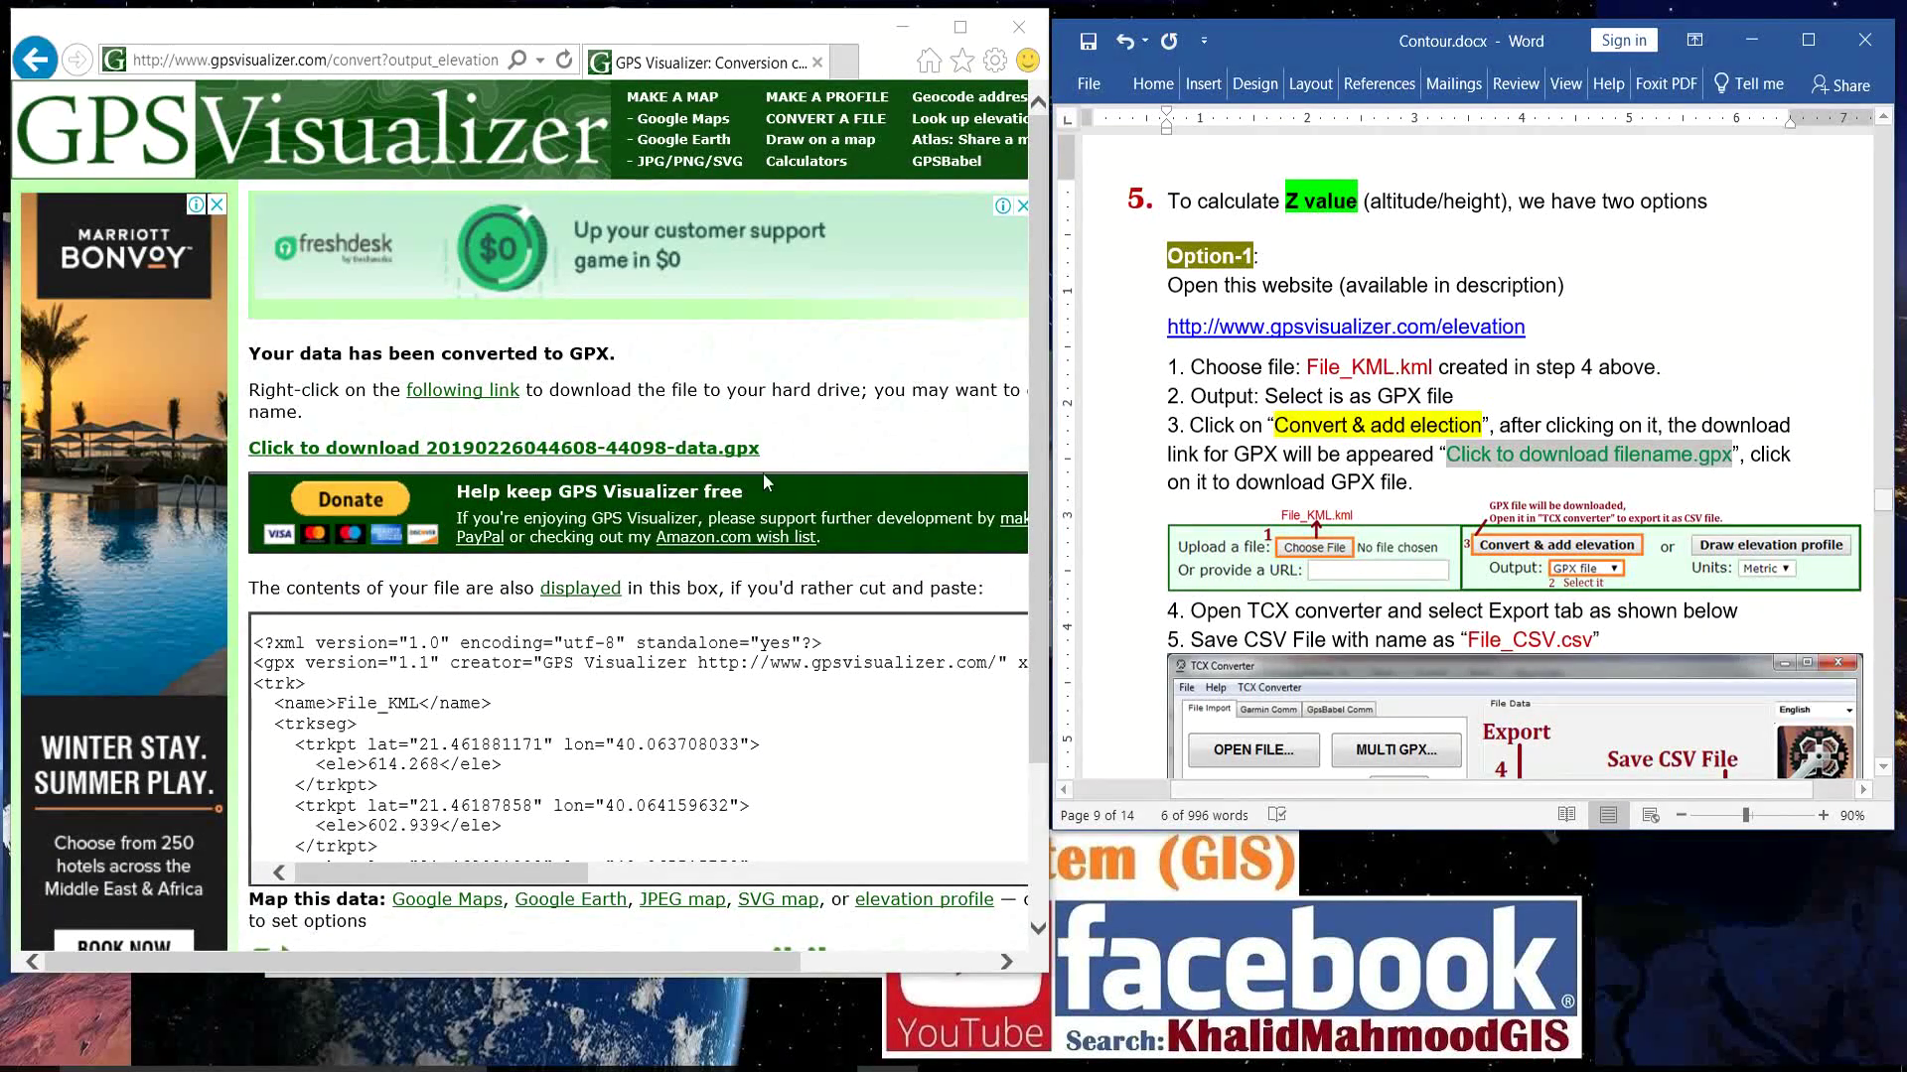
click(355, 461)
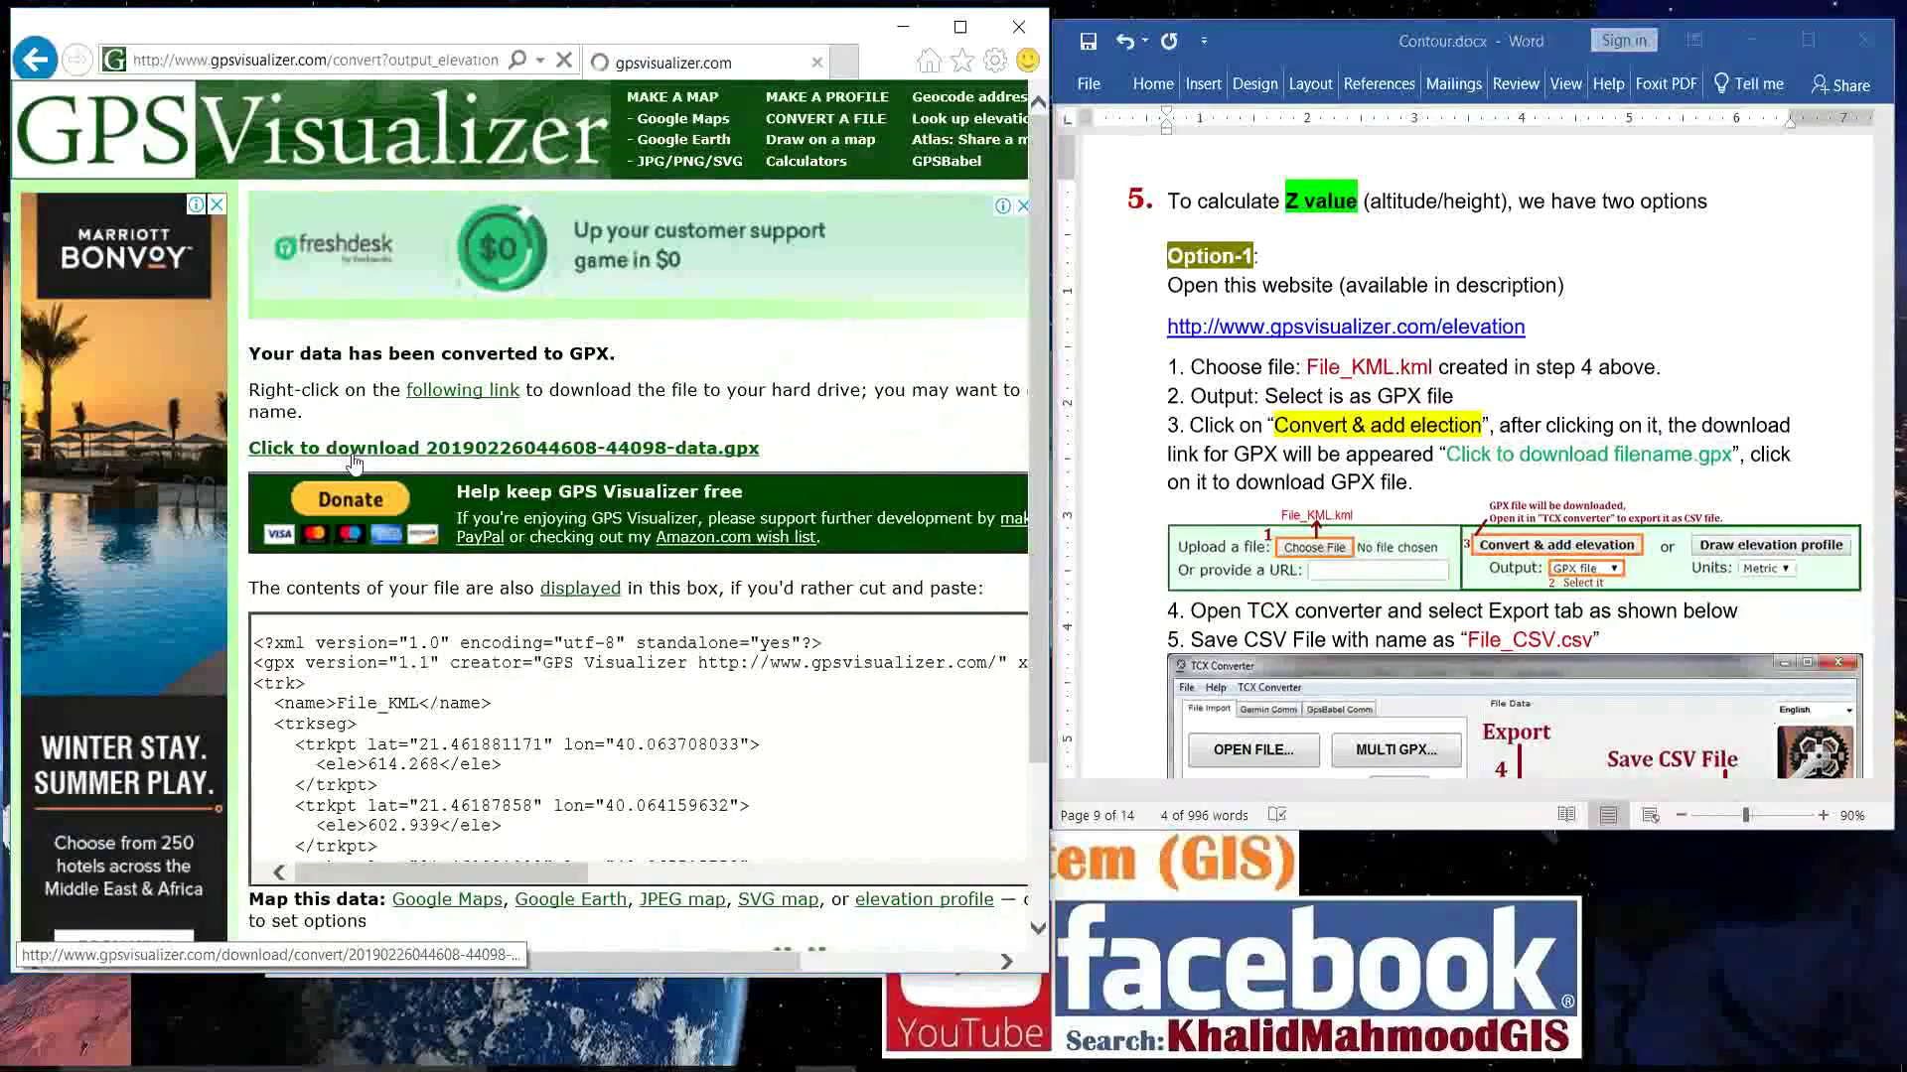
click(775, 947)
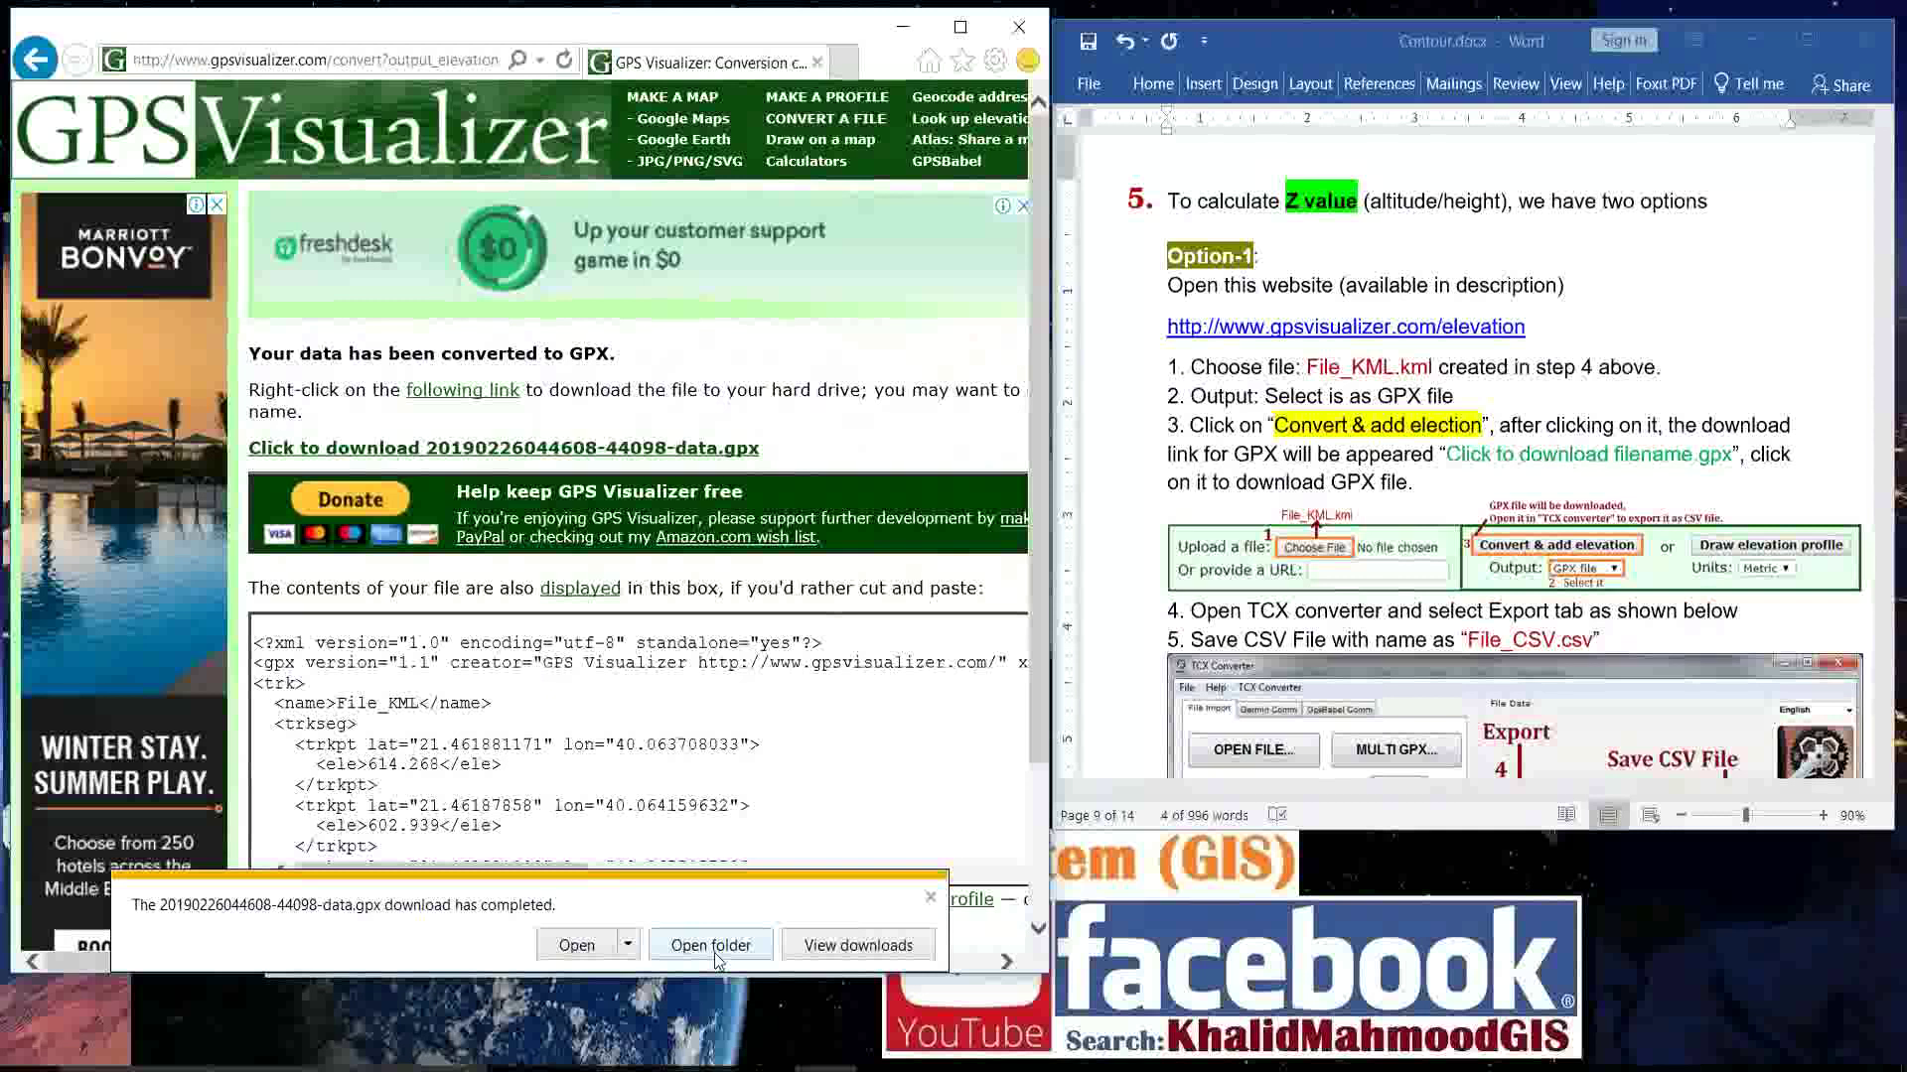
click(711, 945)
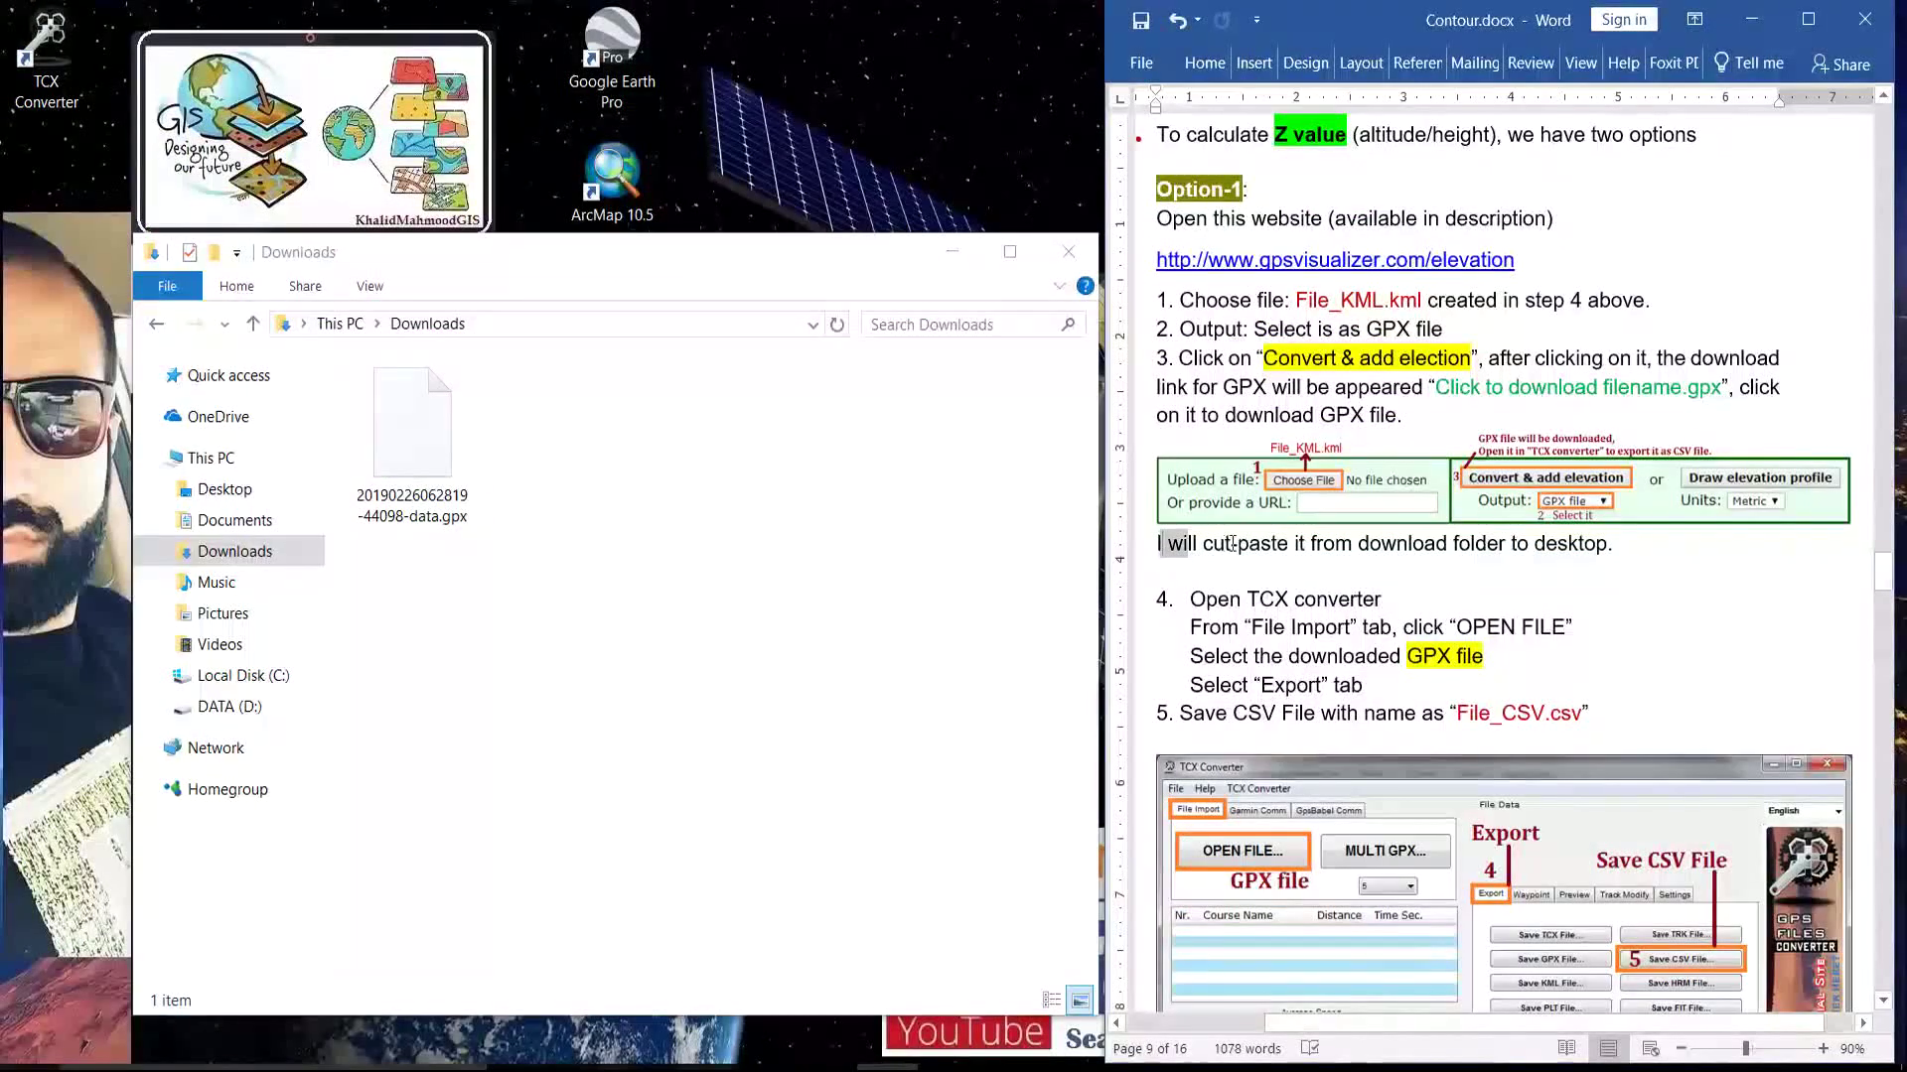
Move the downloaded GPX file from the Downloads folder to the desktop by cutting and pasting it.
drag(1231, 545, 1576, 544)
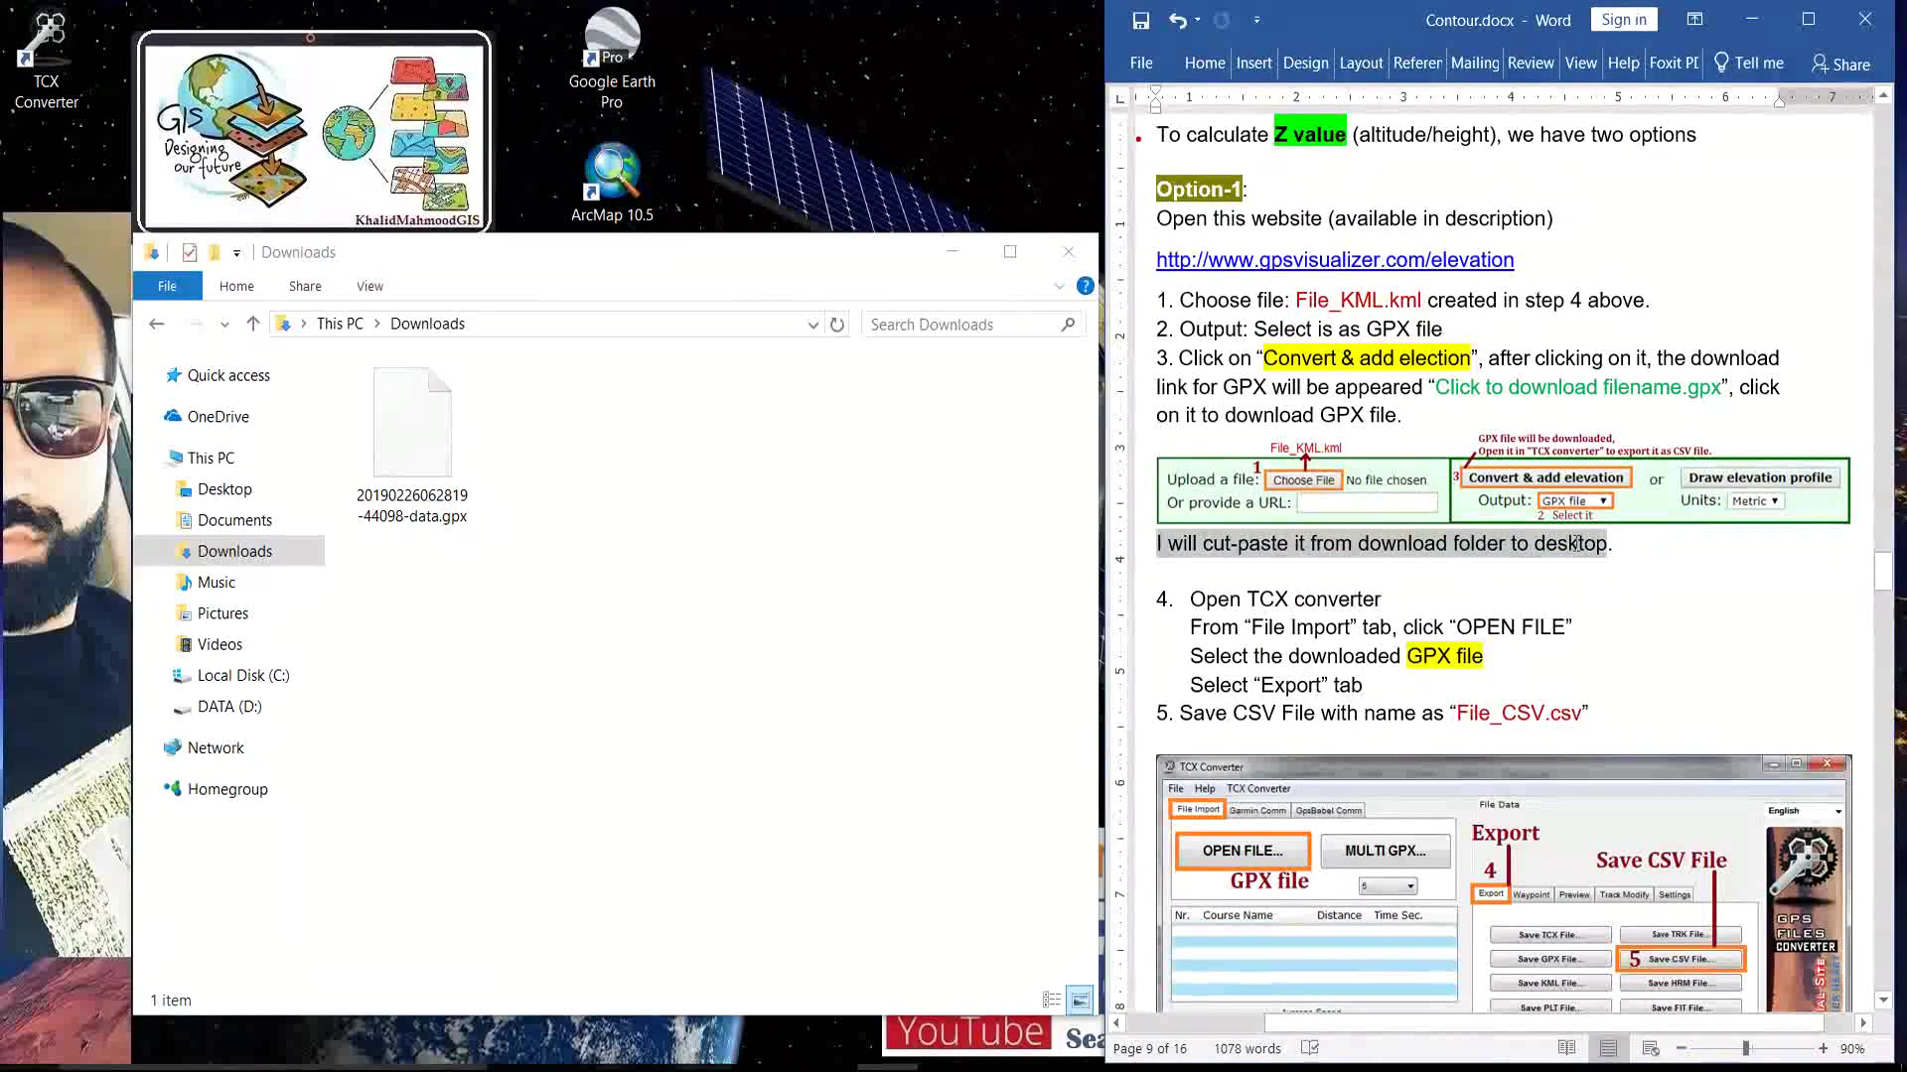
click(768, 549)
right_click(421, 441)
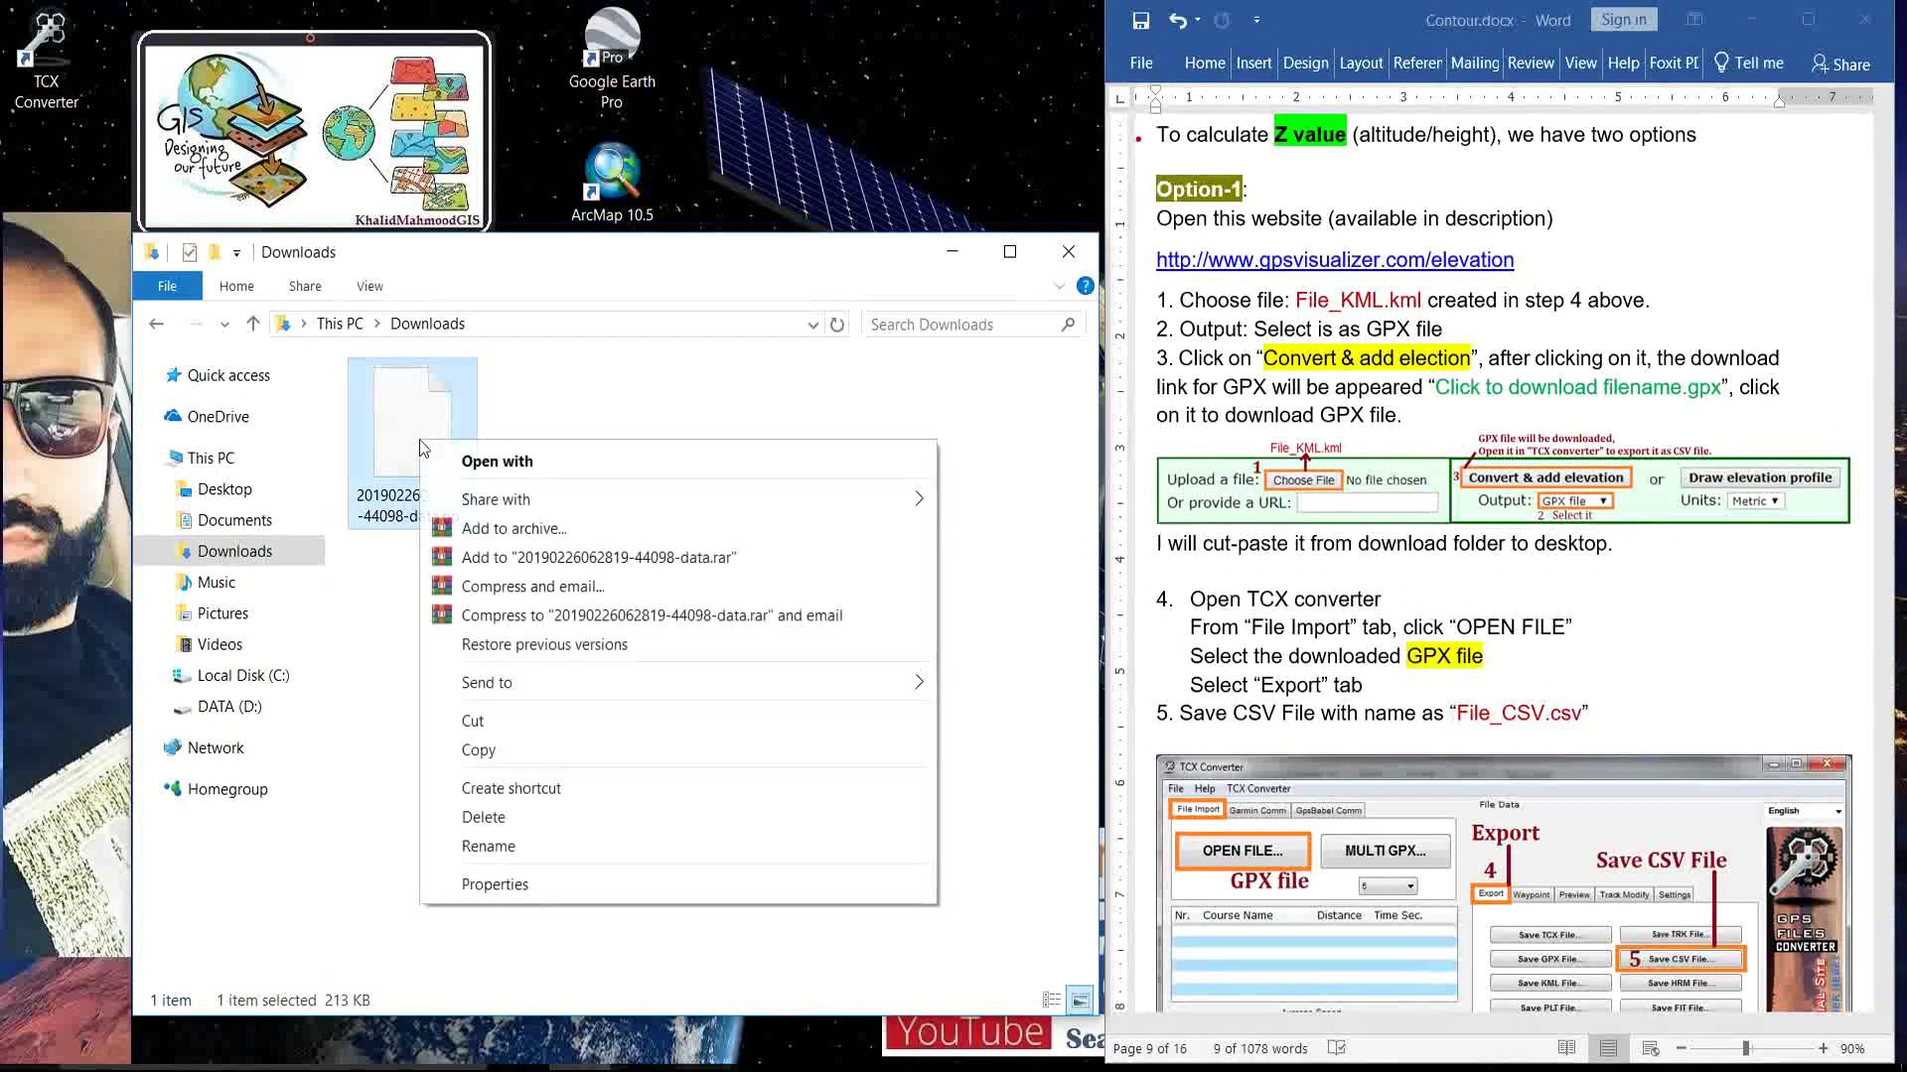
click(467, 730)
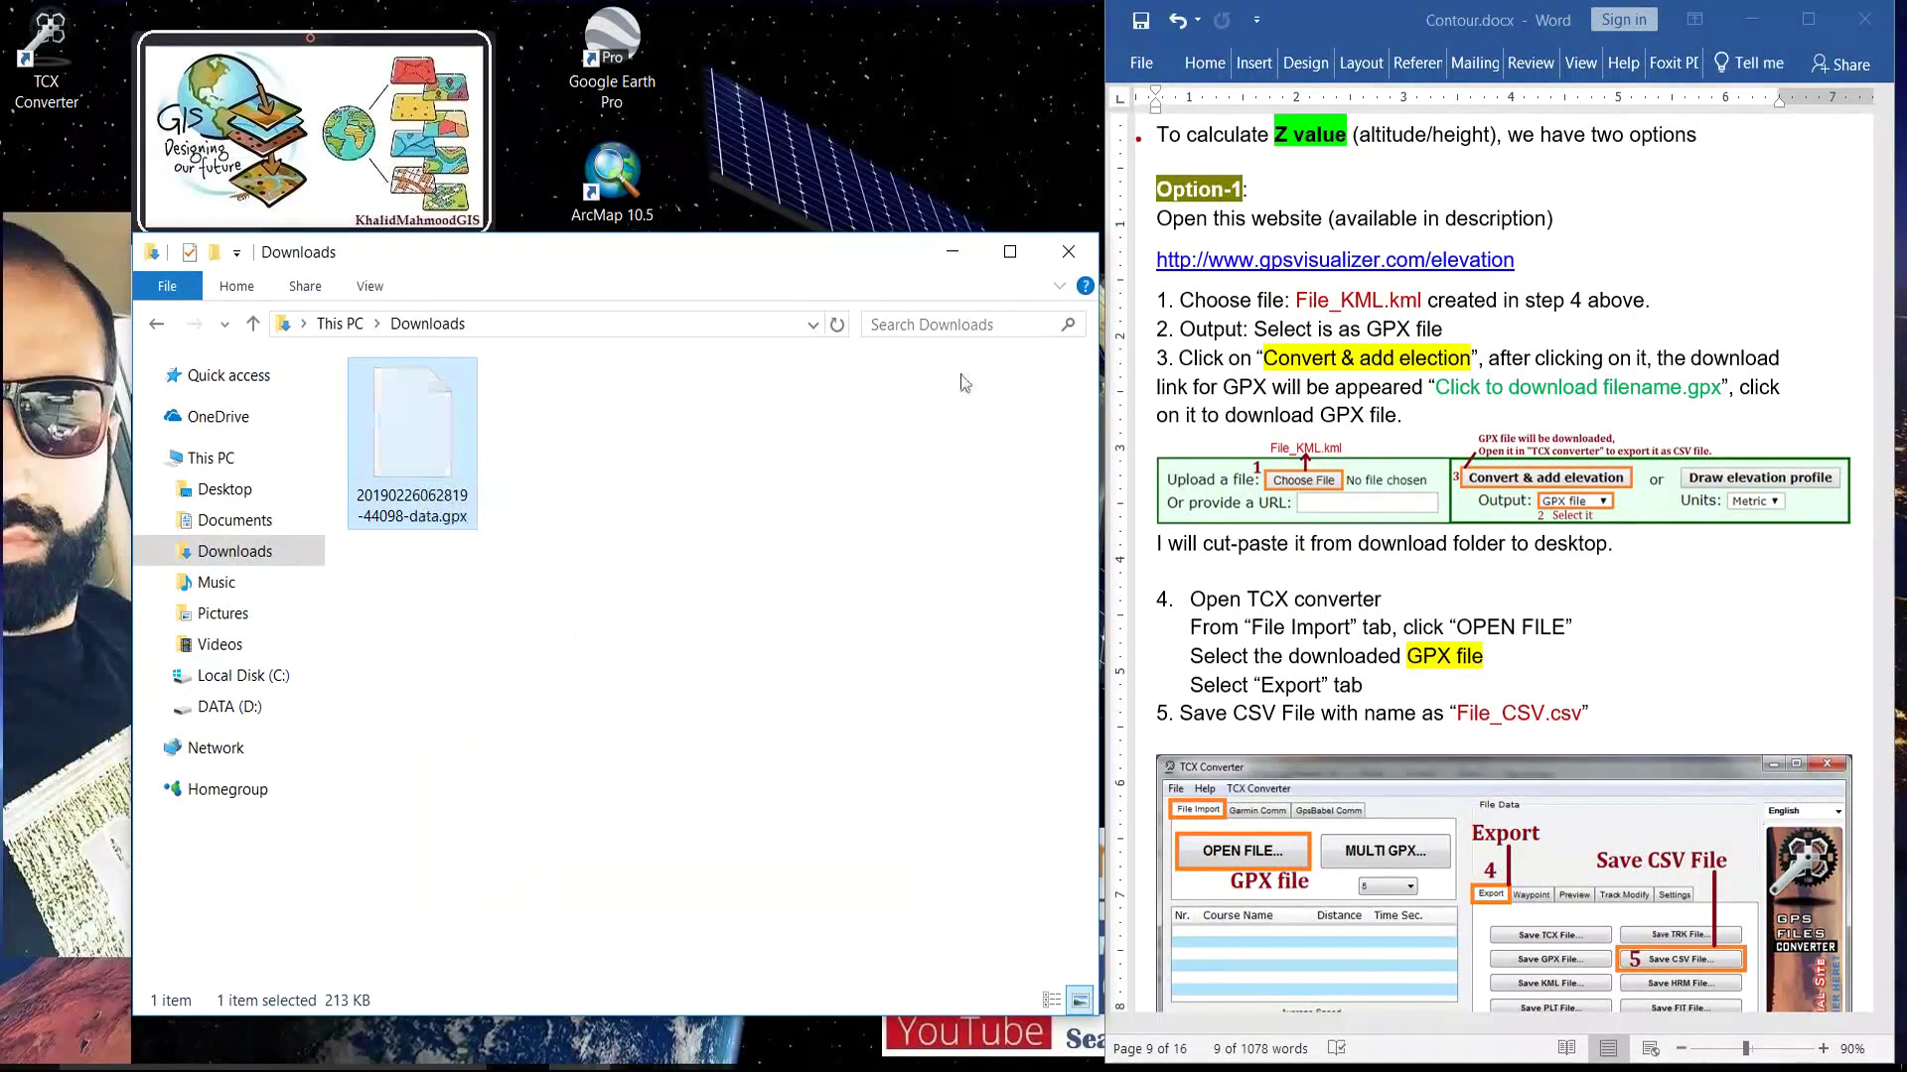
click(1068, 251)
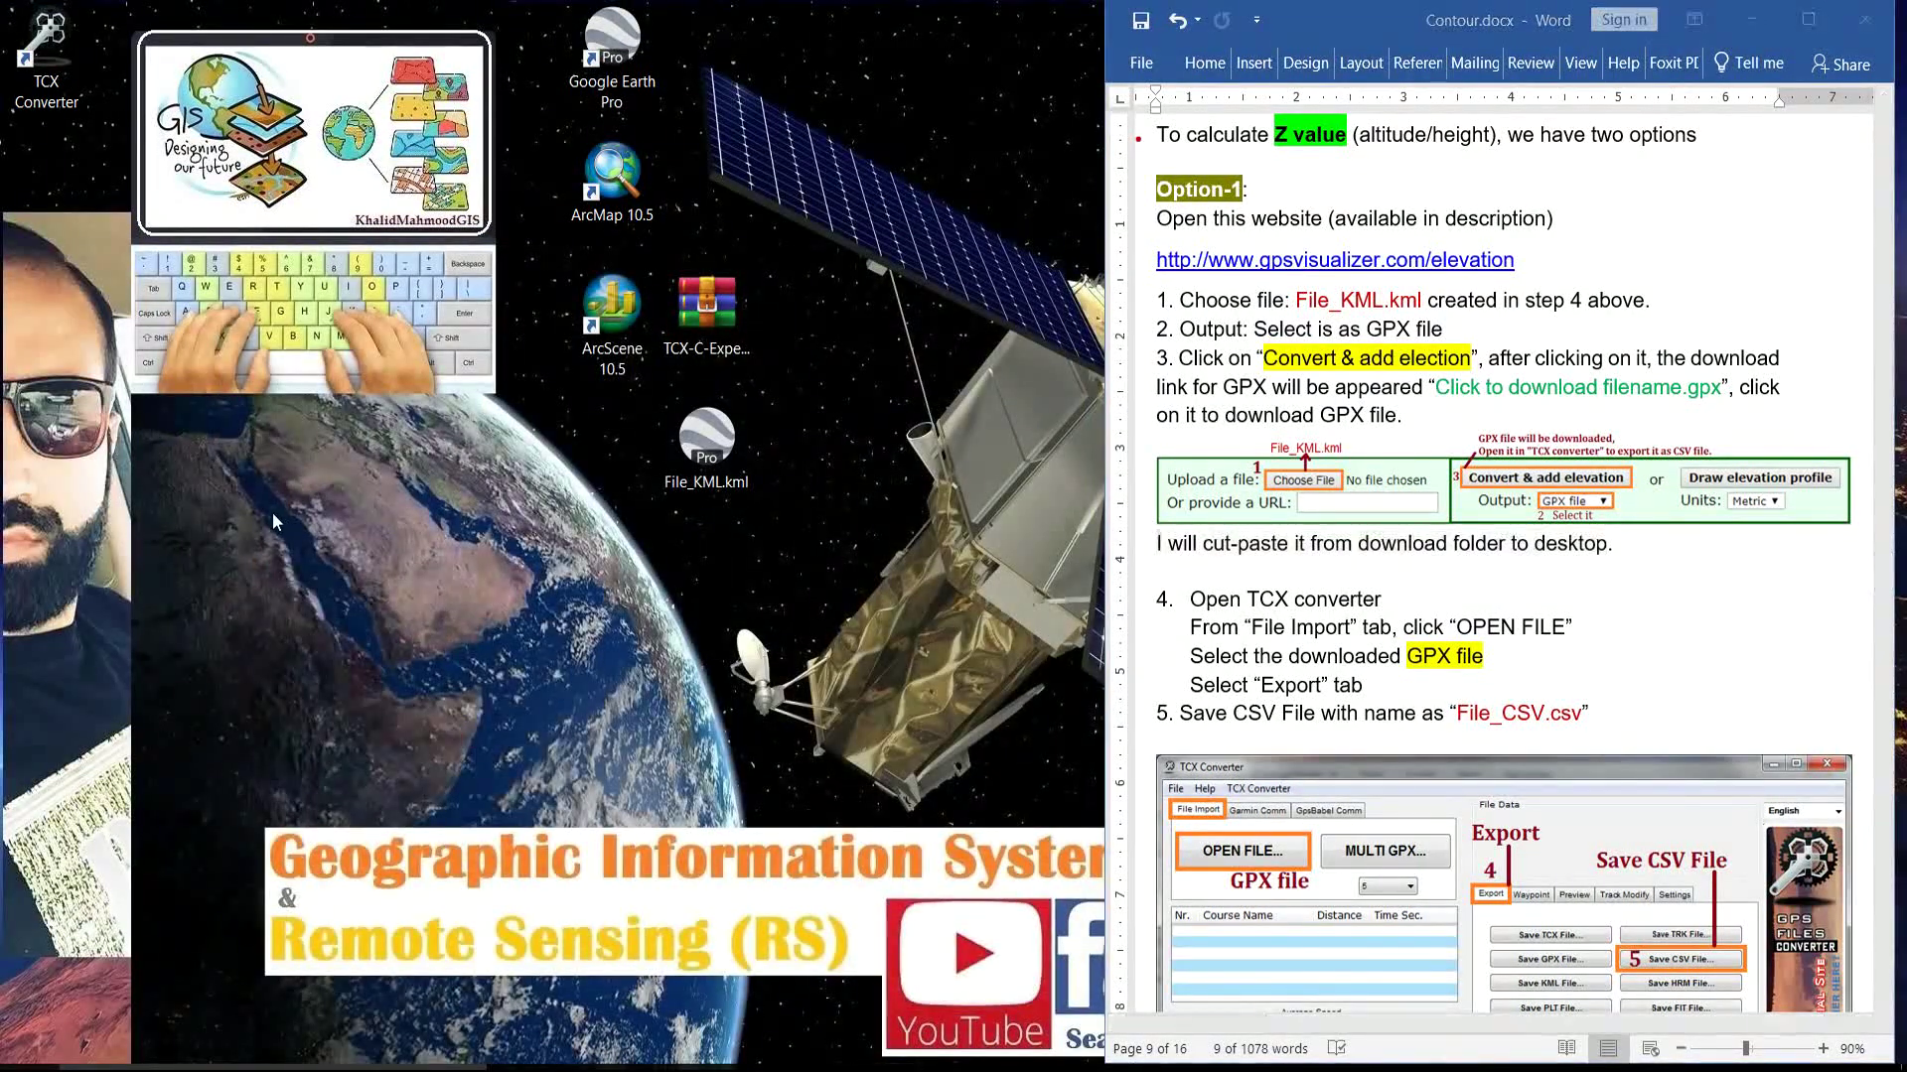
right_click(272, 512)
click(416, 625)
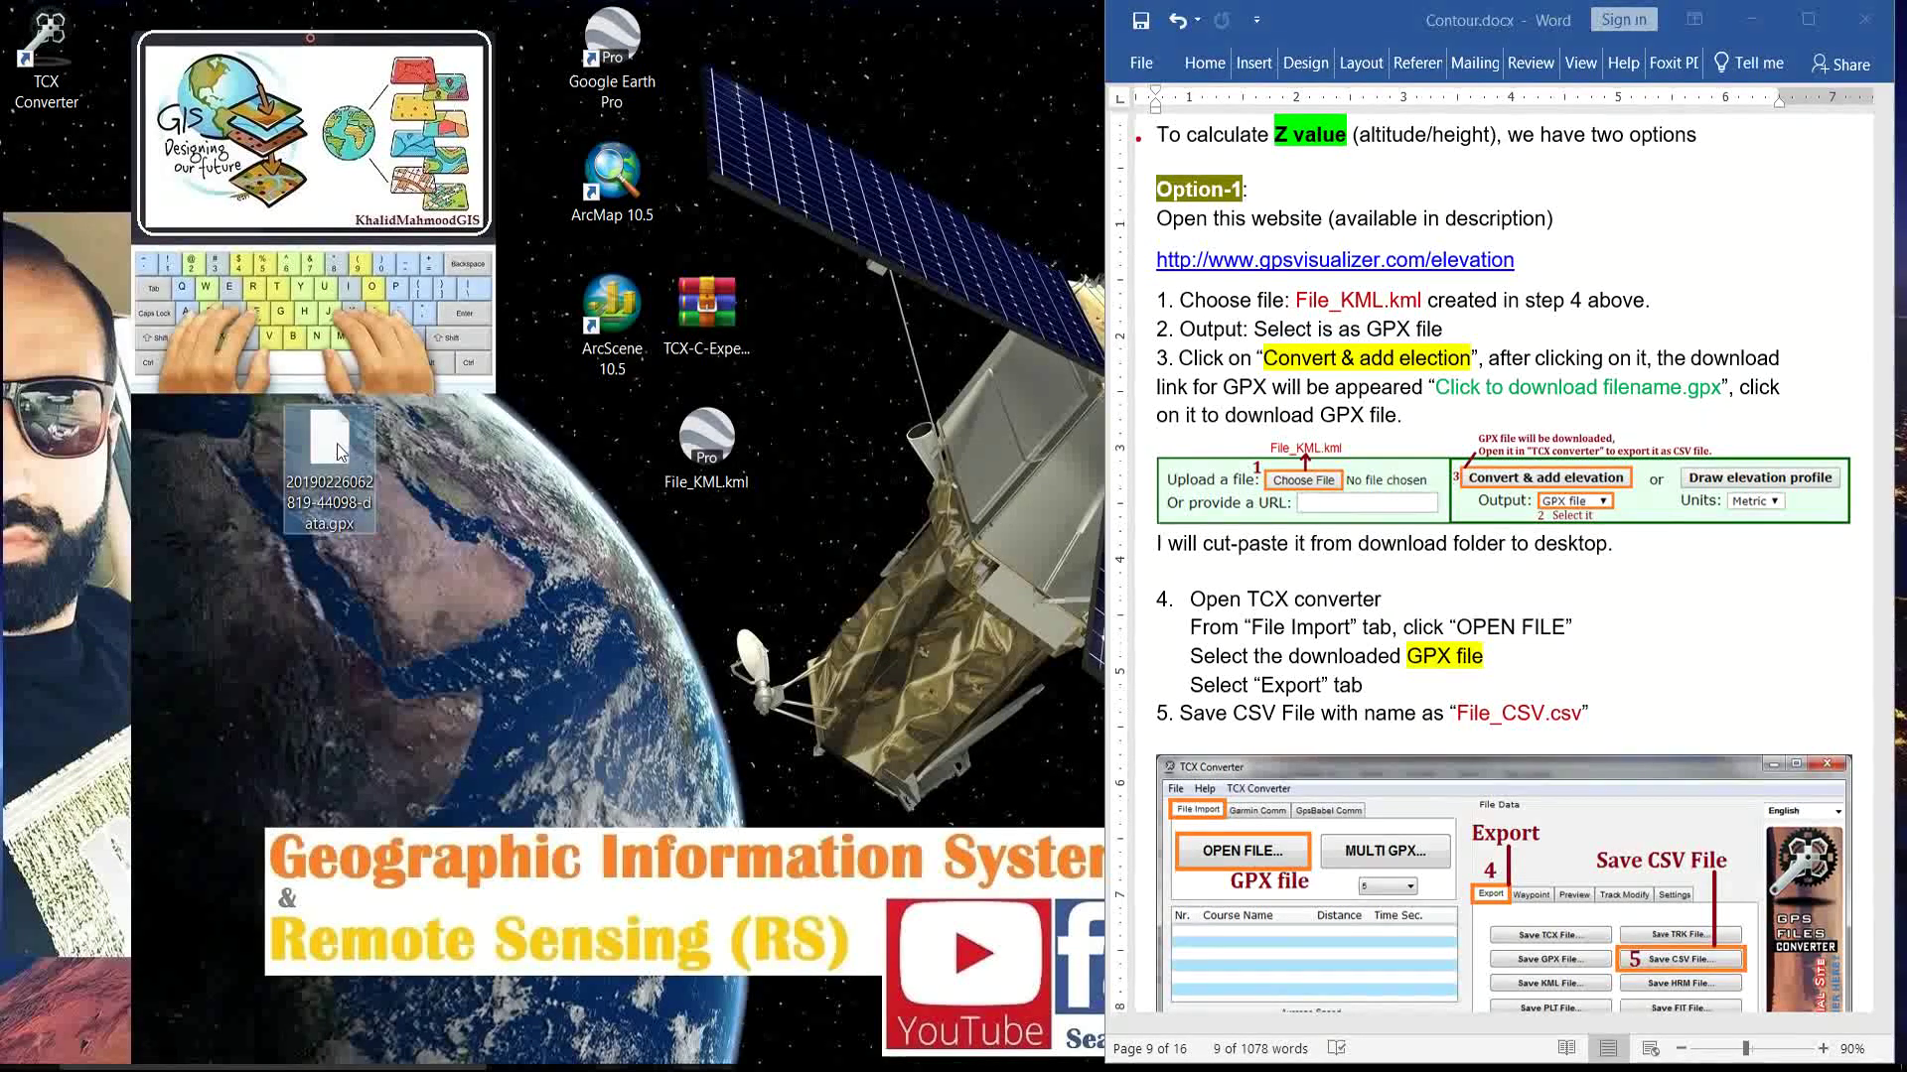
click(818, 582)
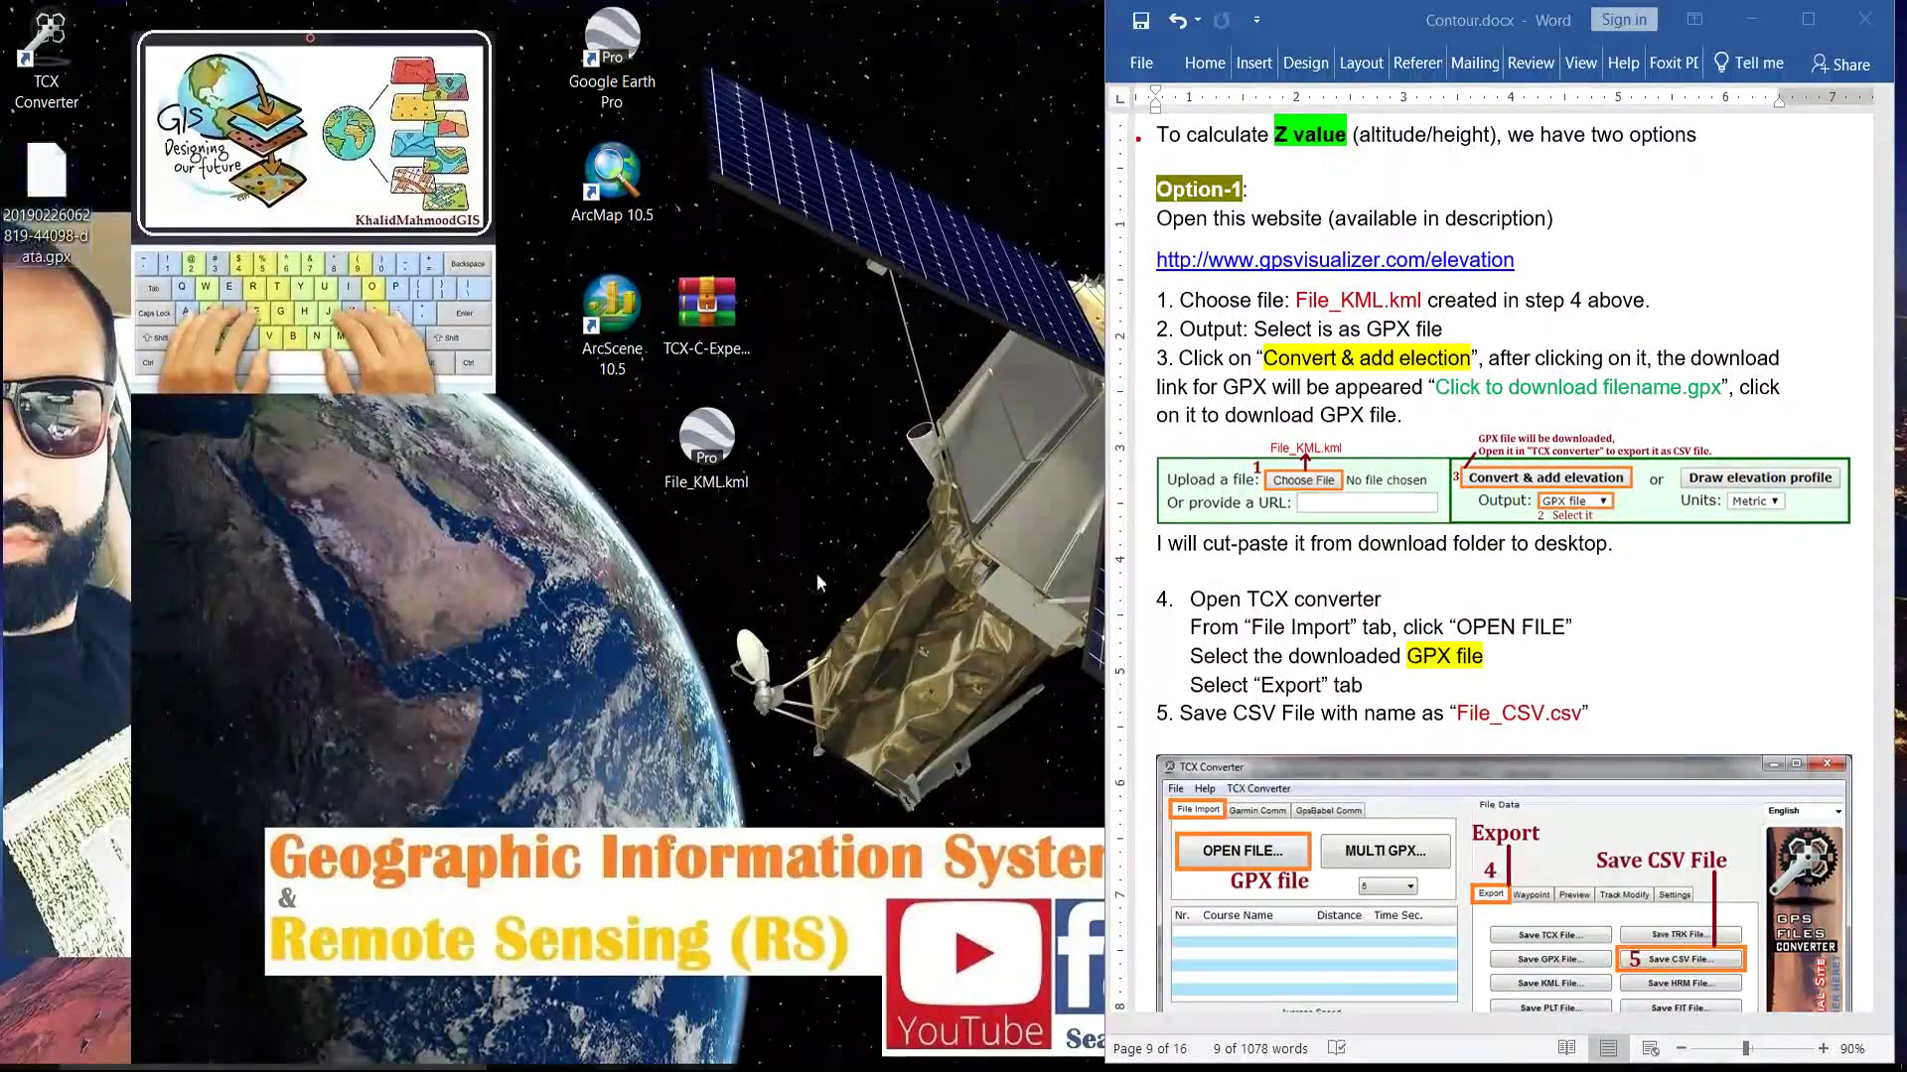
Consult step 4 of the Contour.docx instructions and launch TCX Converter from the desktop.
click(1239, 568)
scroll(1239, 568, down, 3)
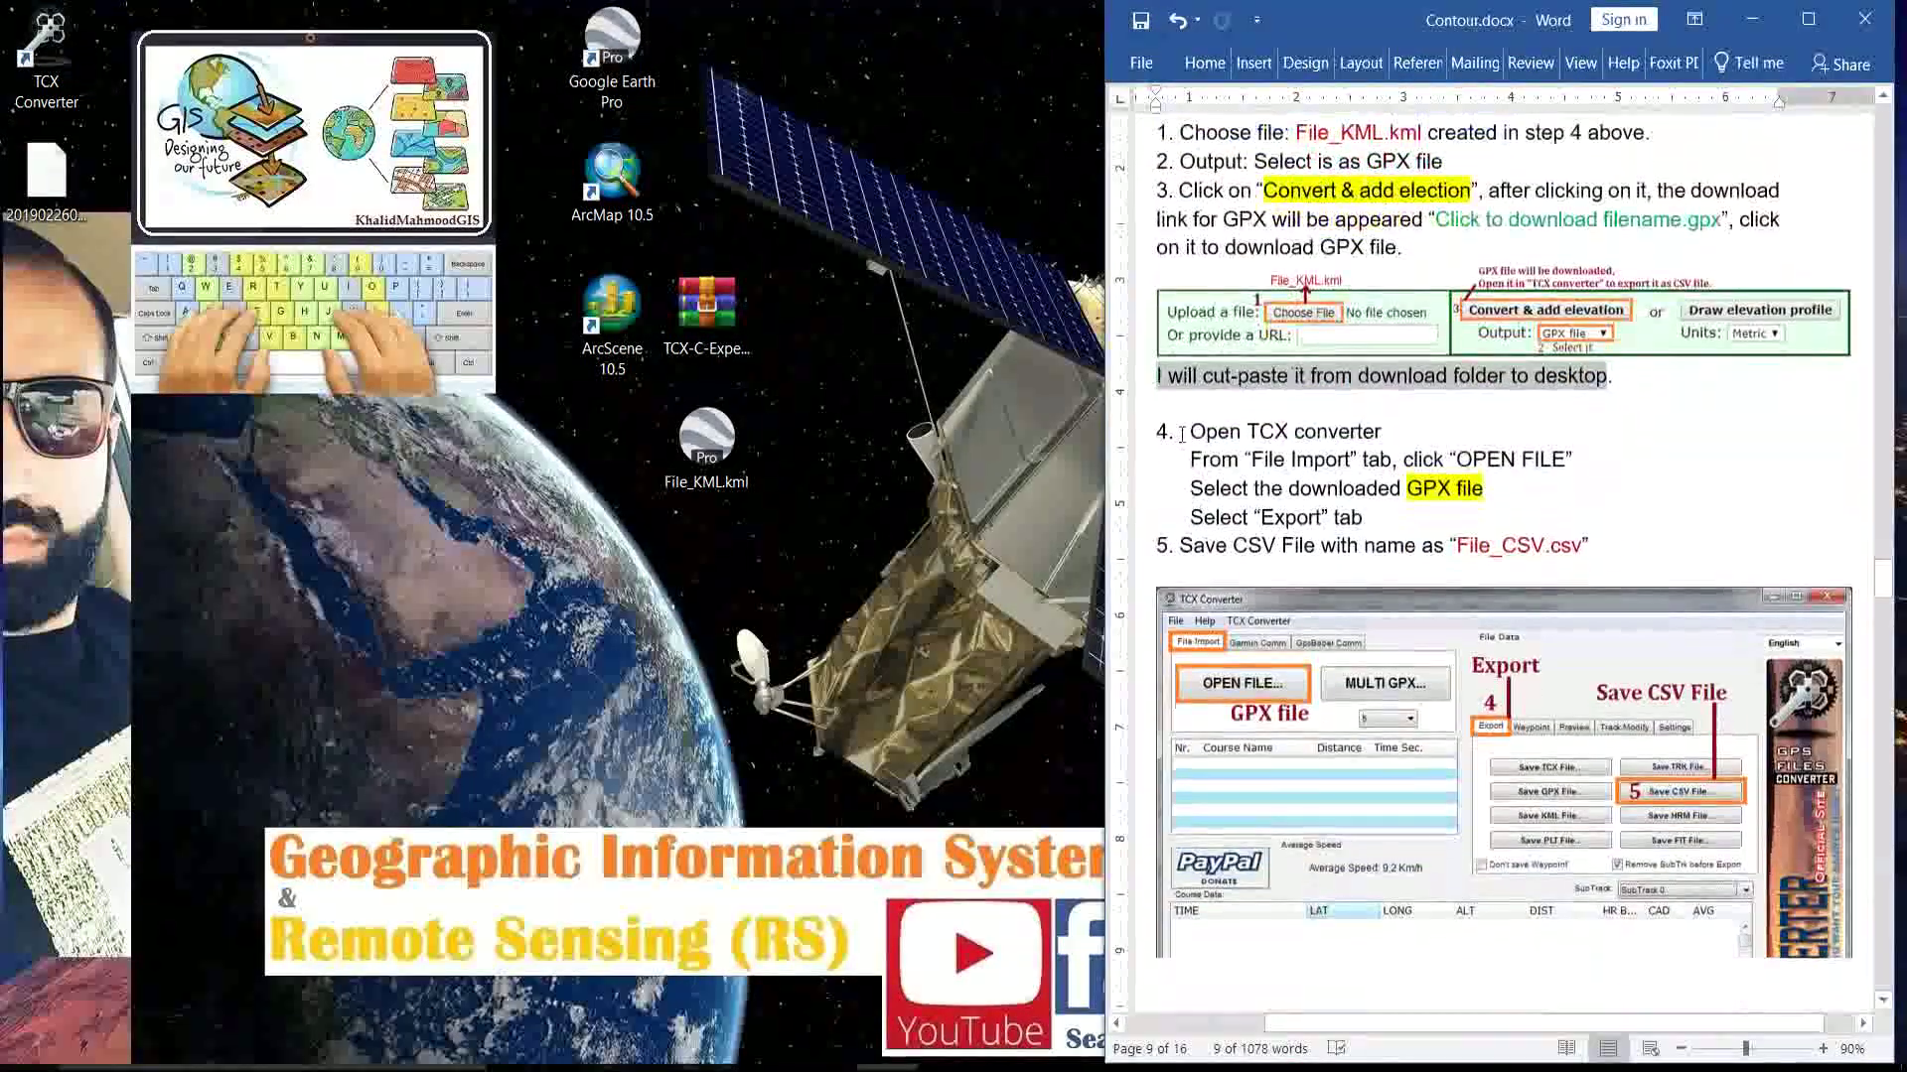
click(1353, 429)
click(1285, 459)
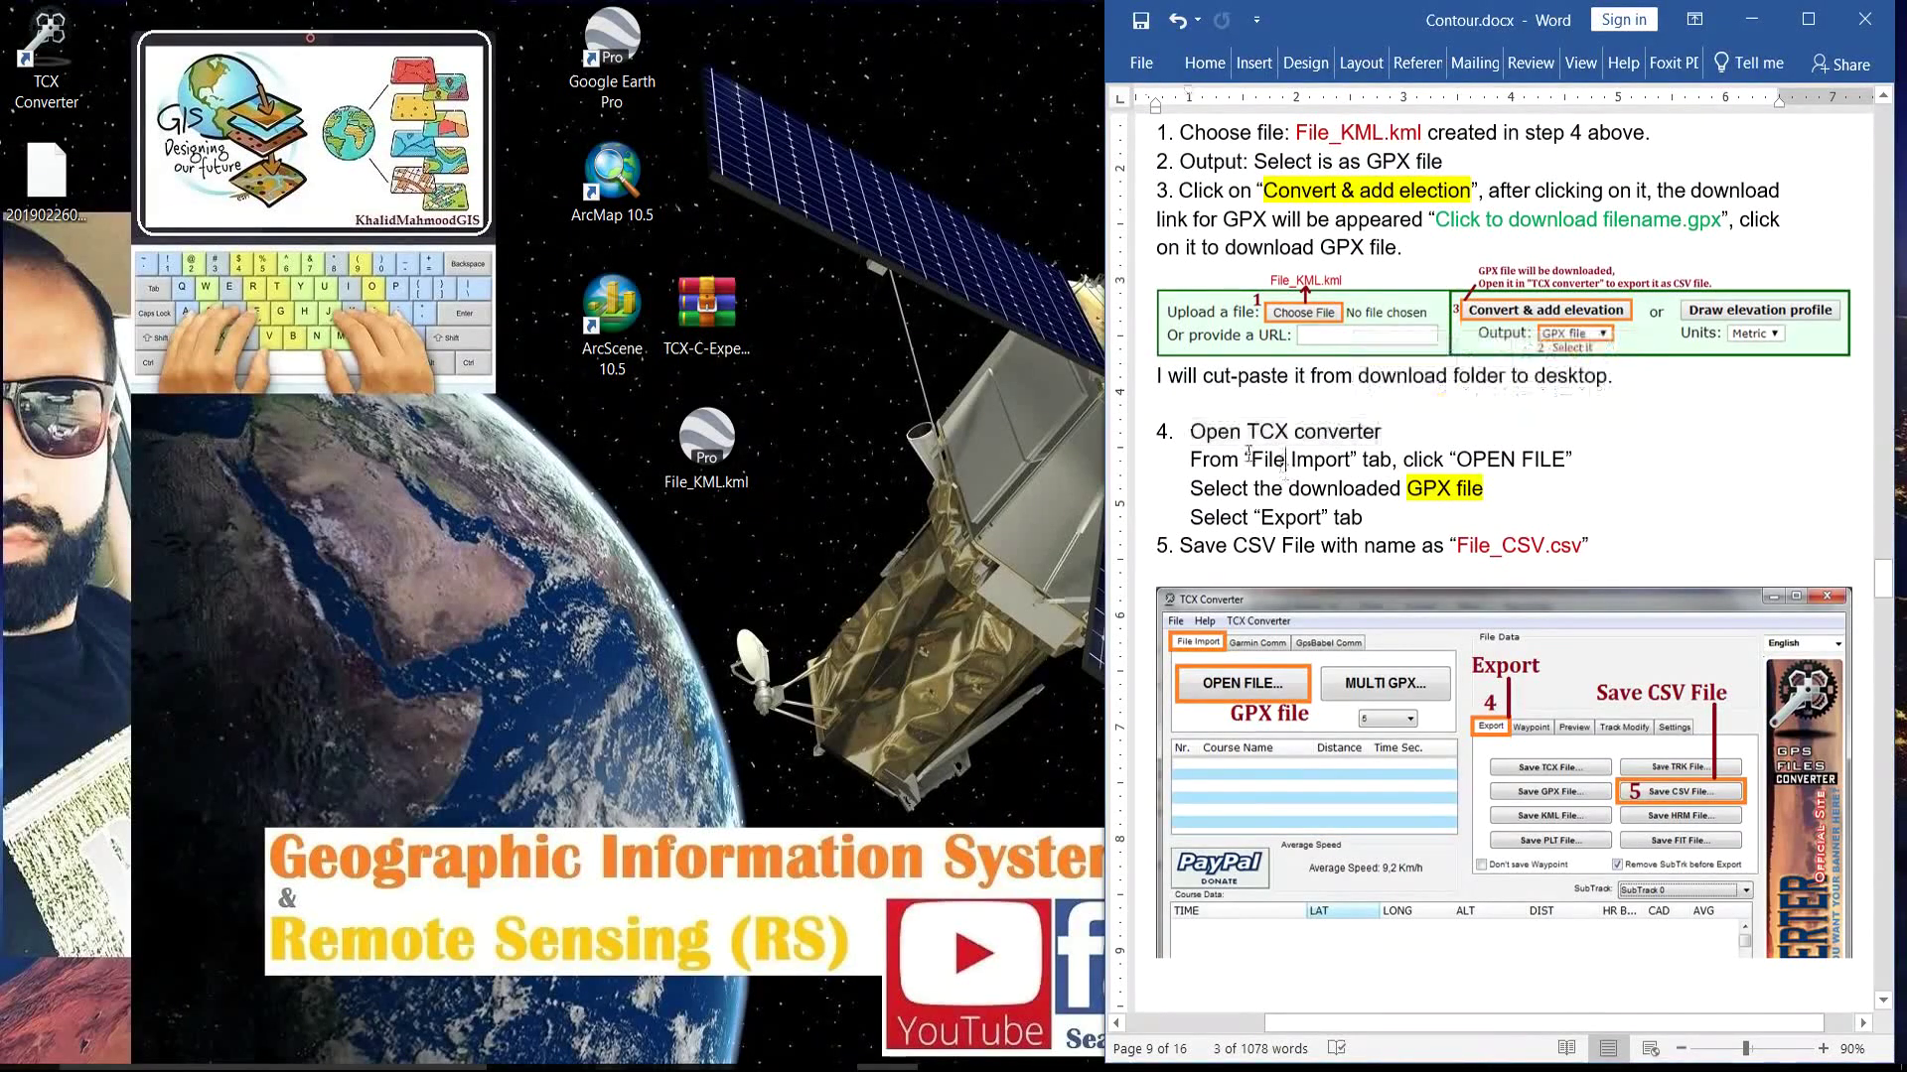
click(72, 82)
double_click(66, 67)
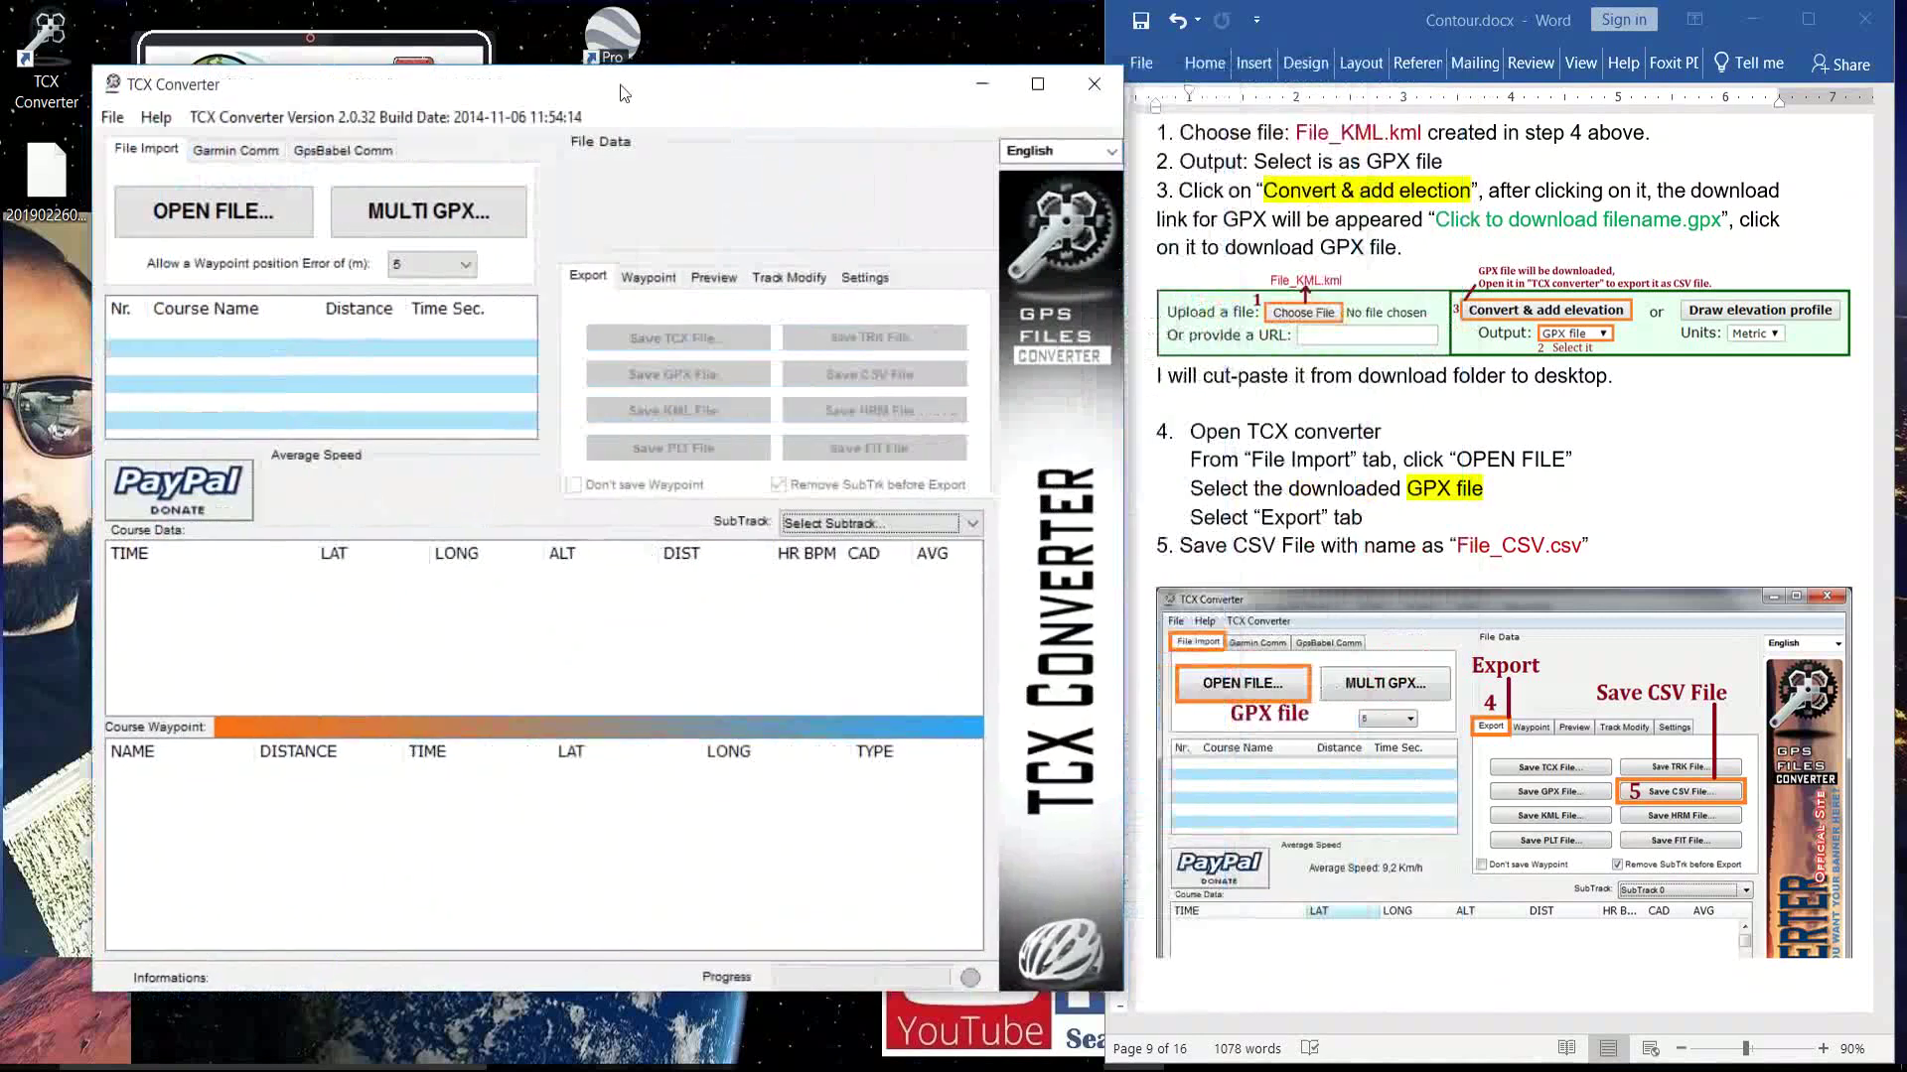
drag(624, 92, 601, 125)
click(1269, 457)
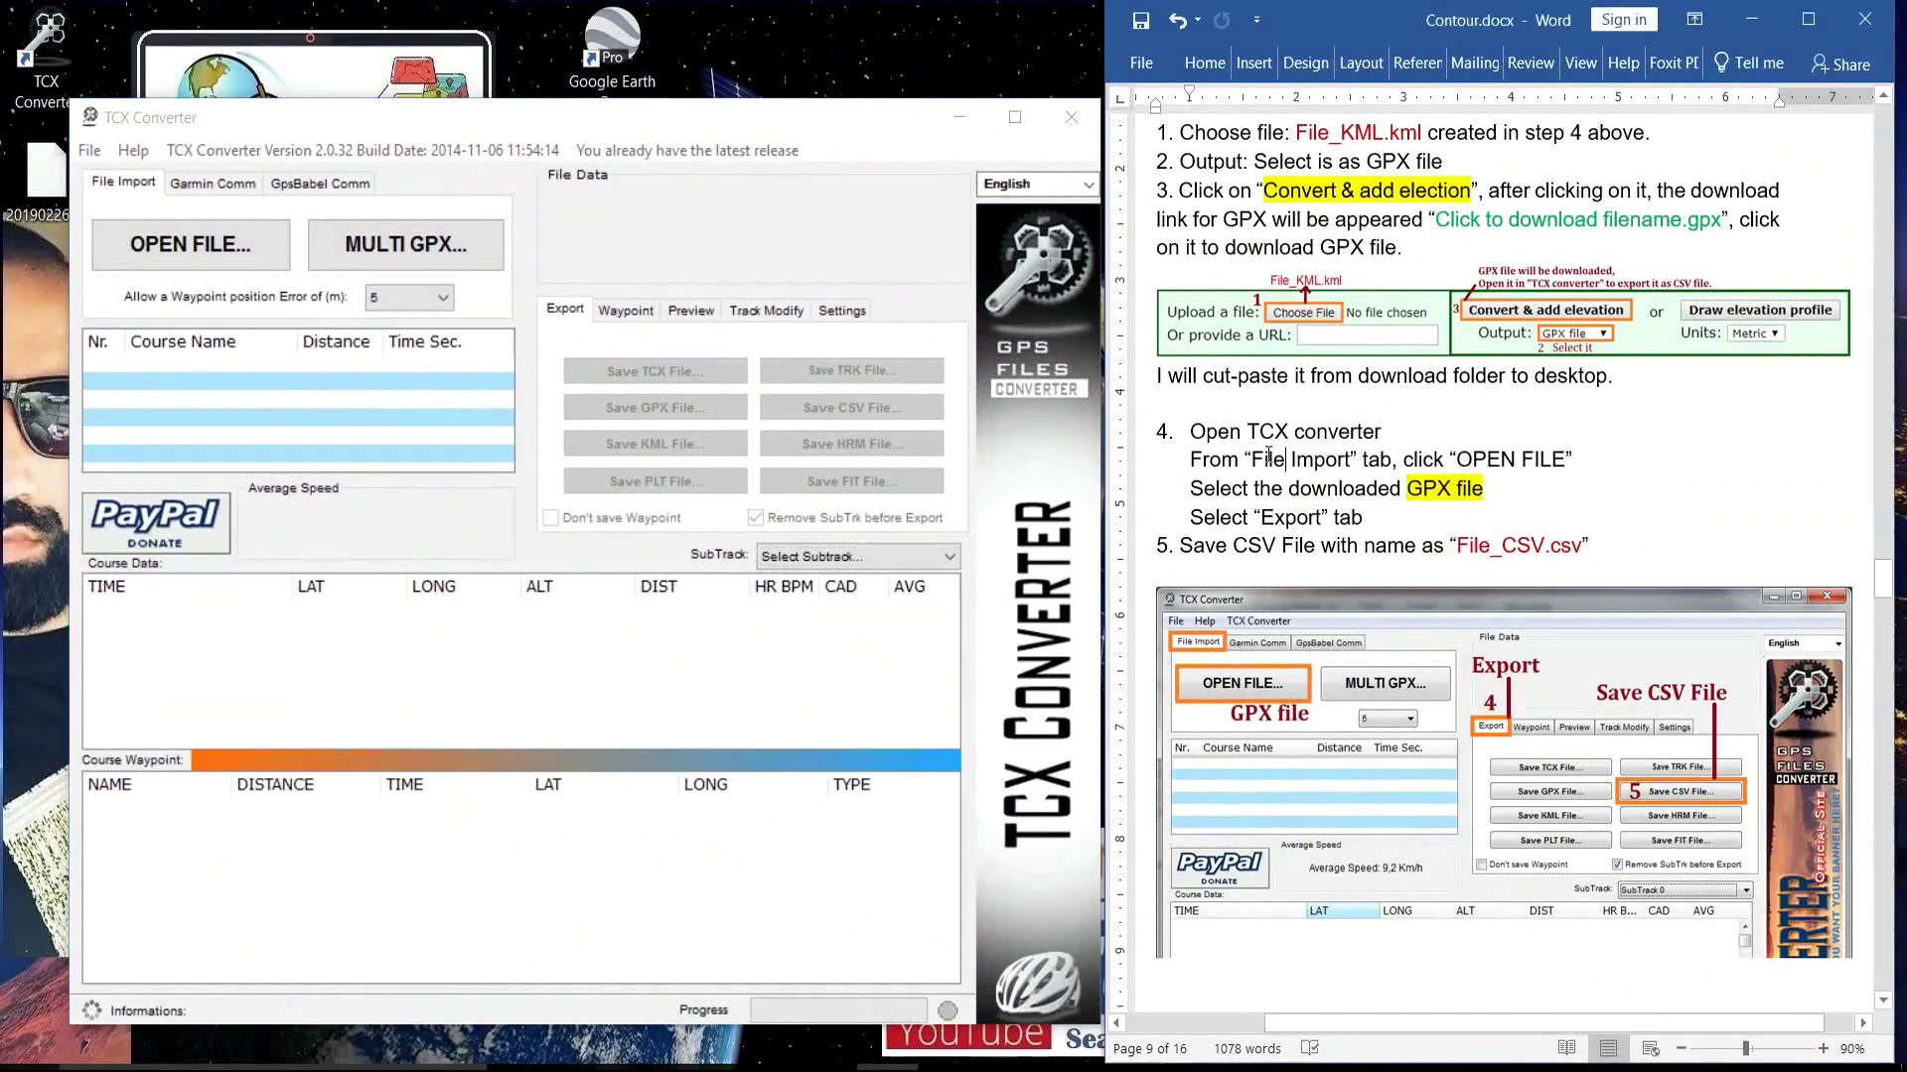
drag(1255, 460, 1565, 459)
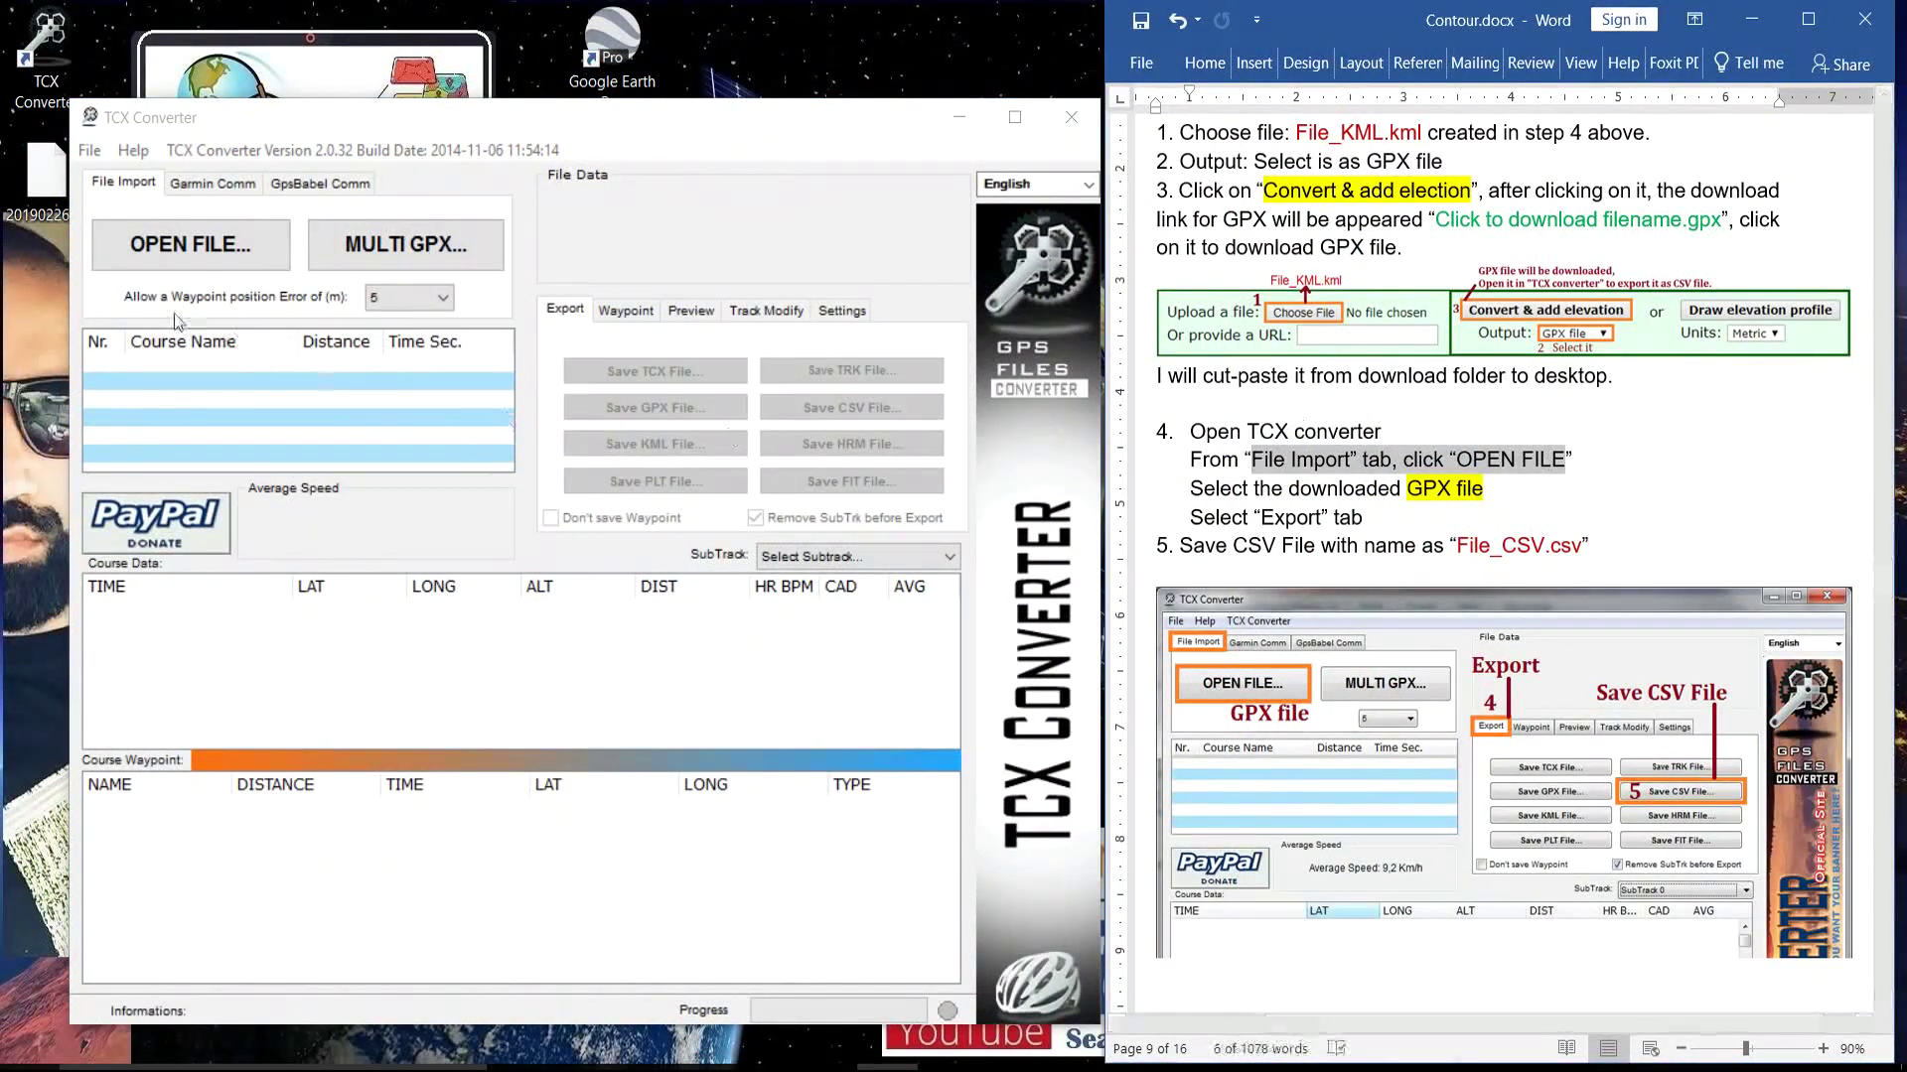
click(137, 192)
click(188, 244)
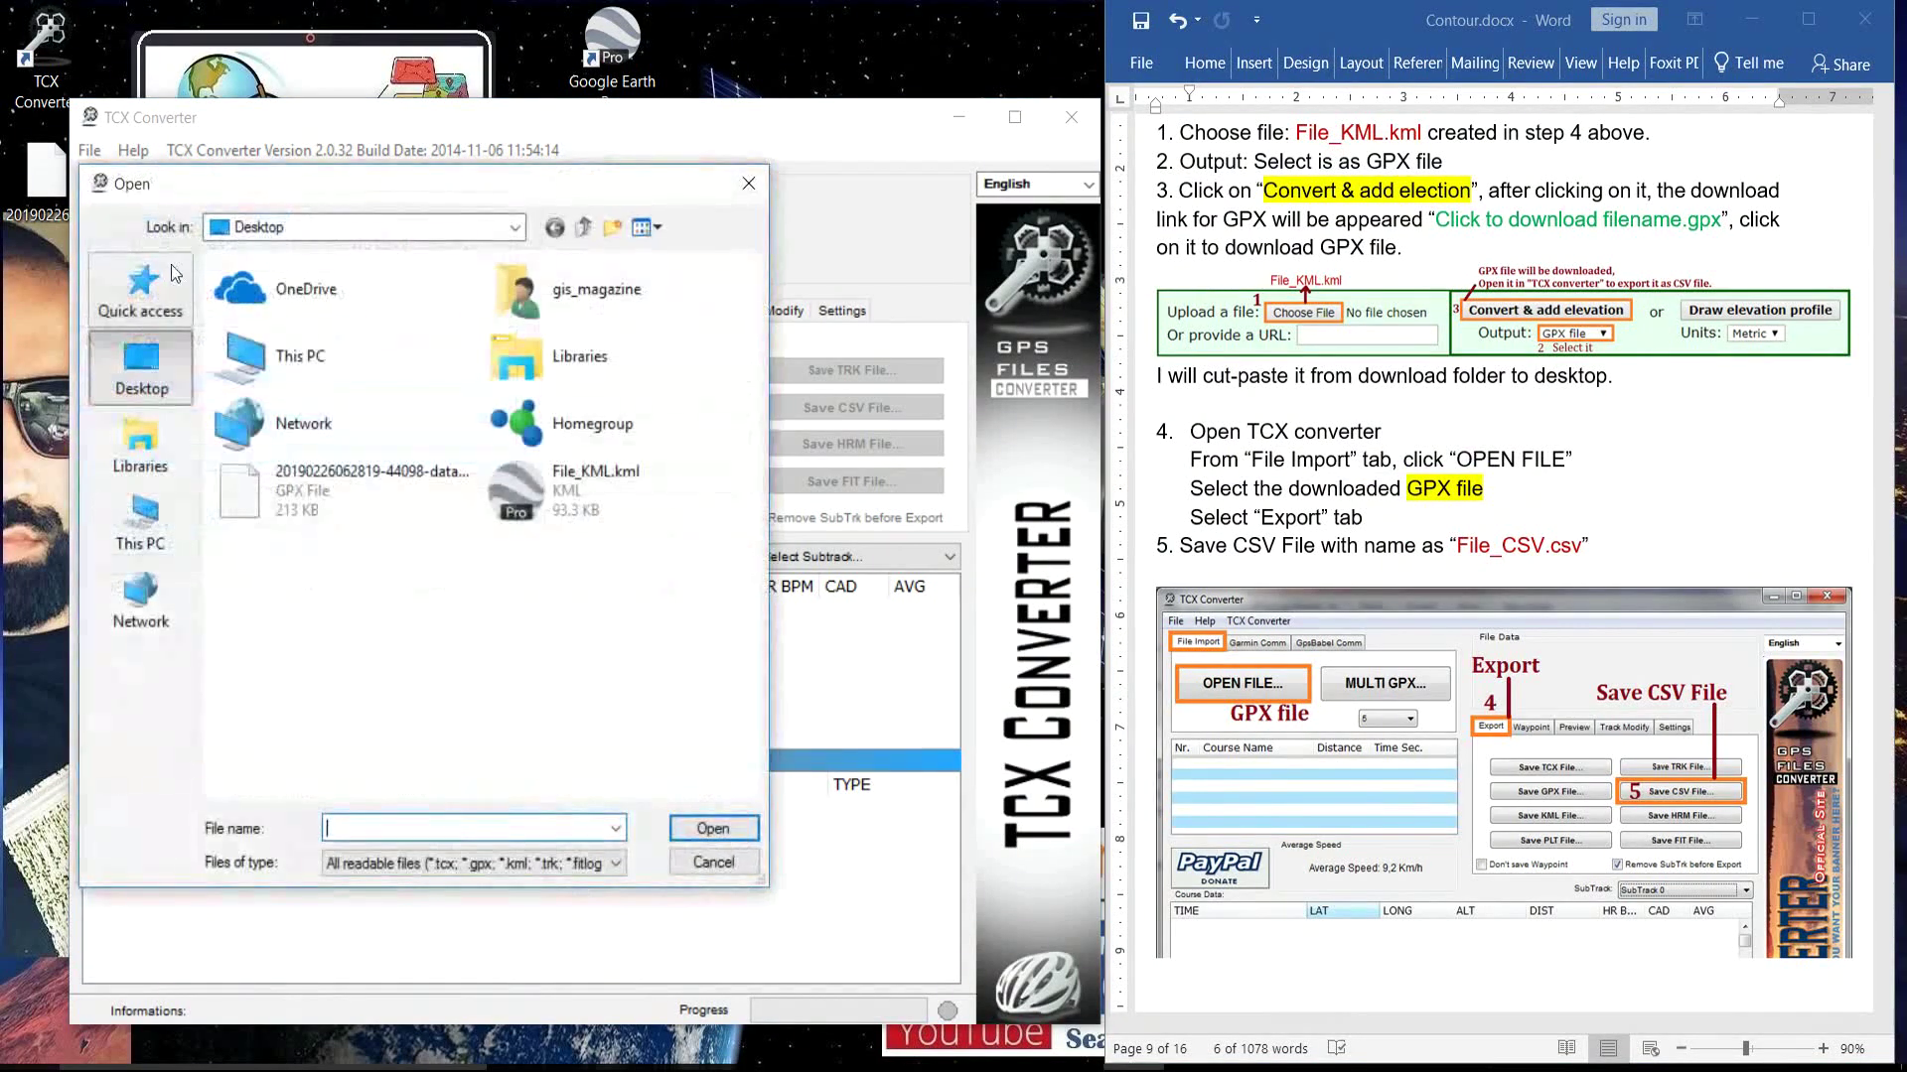
click(1197, 530)
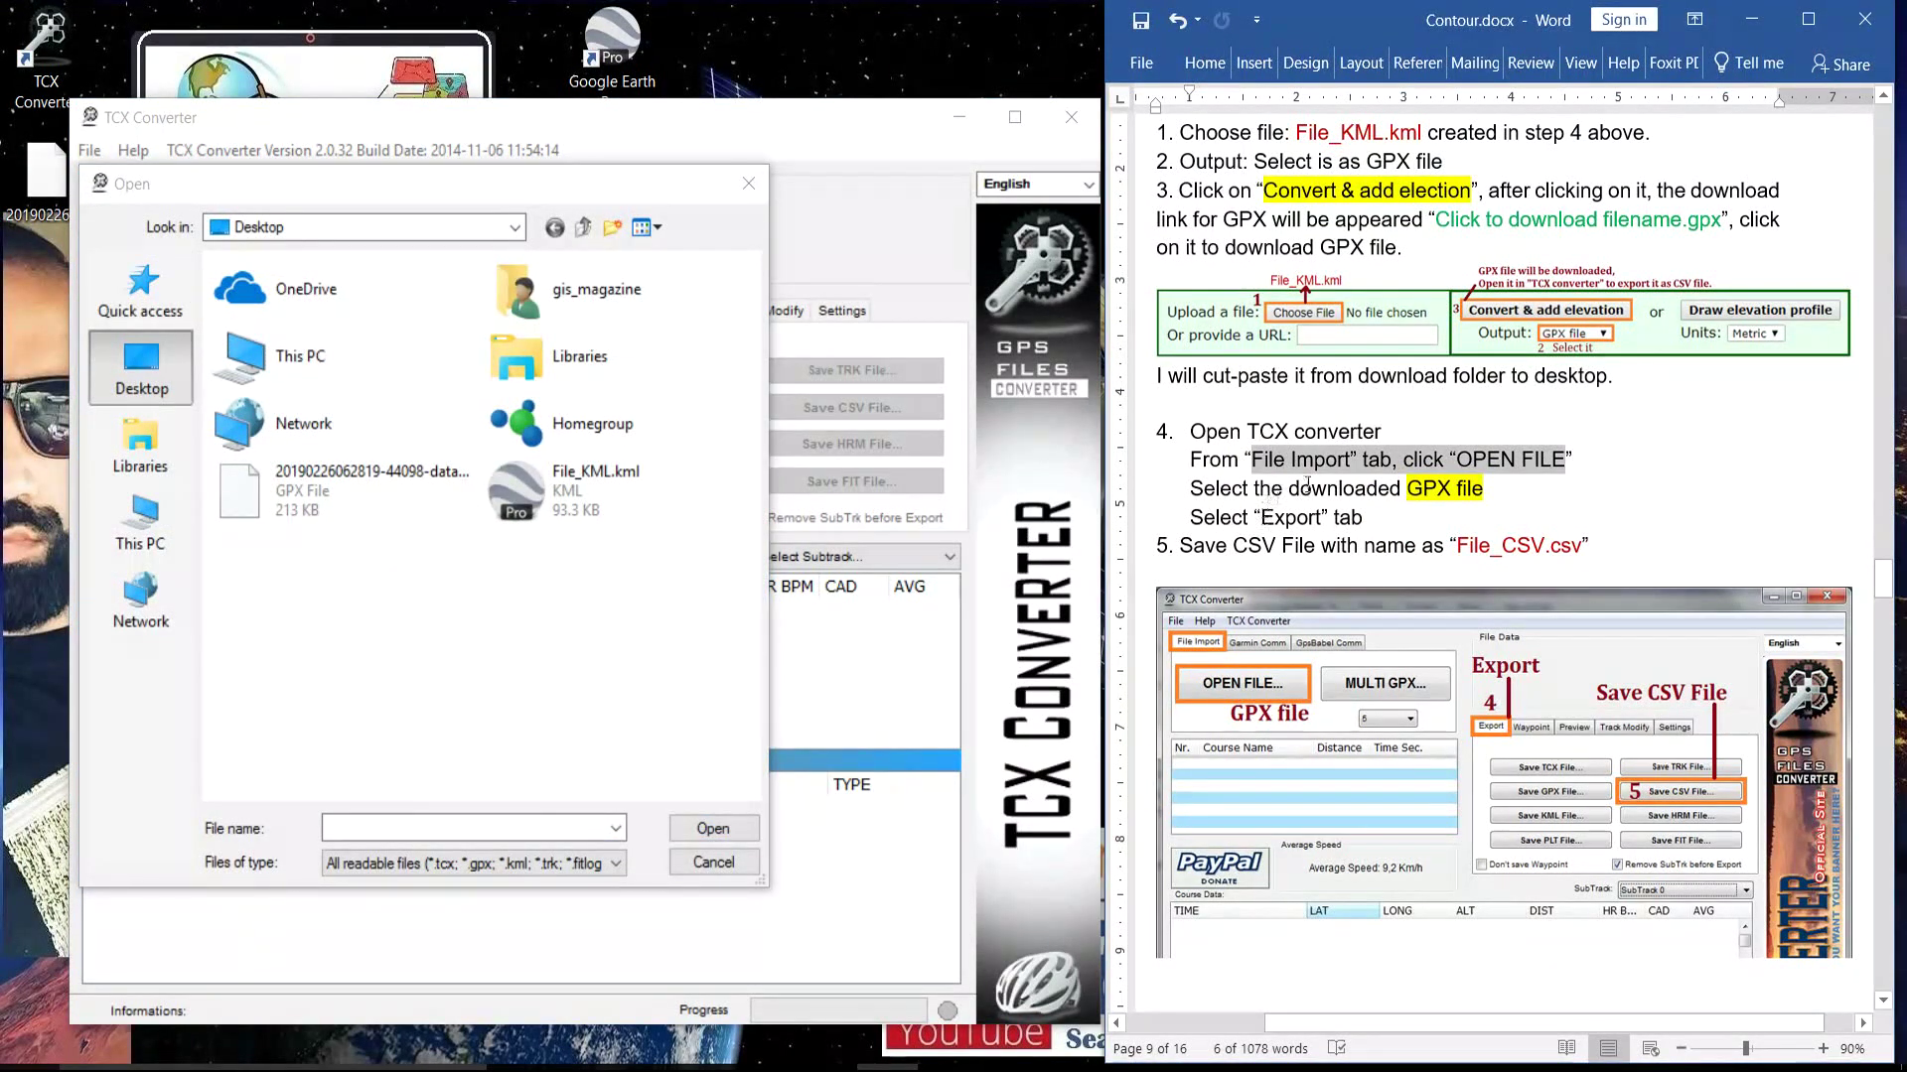
drag(1275, 486, 1483, 487)
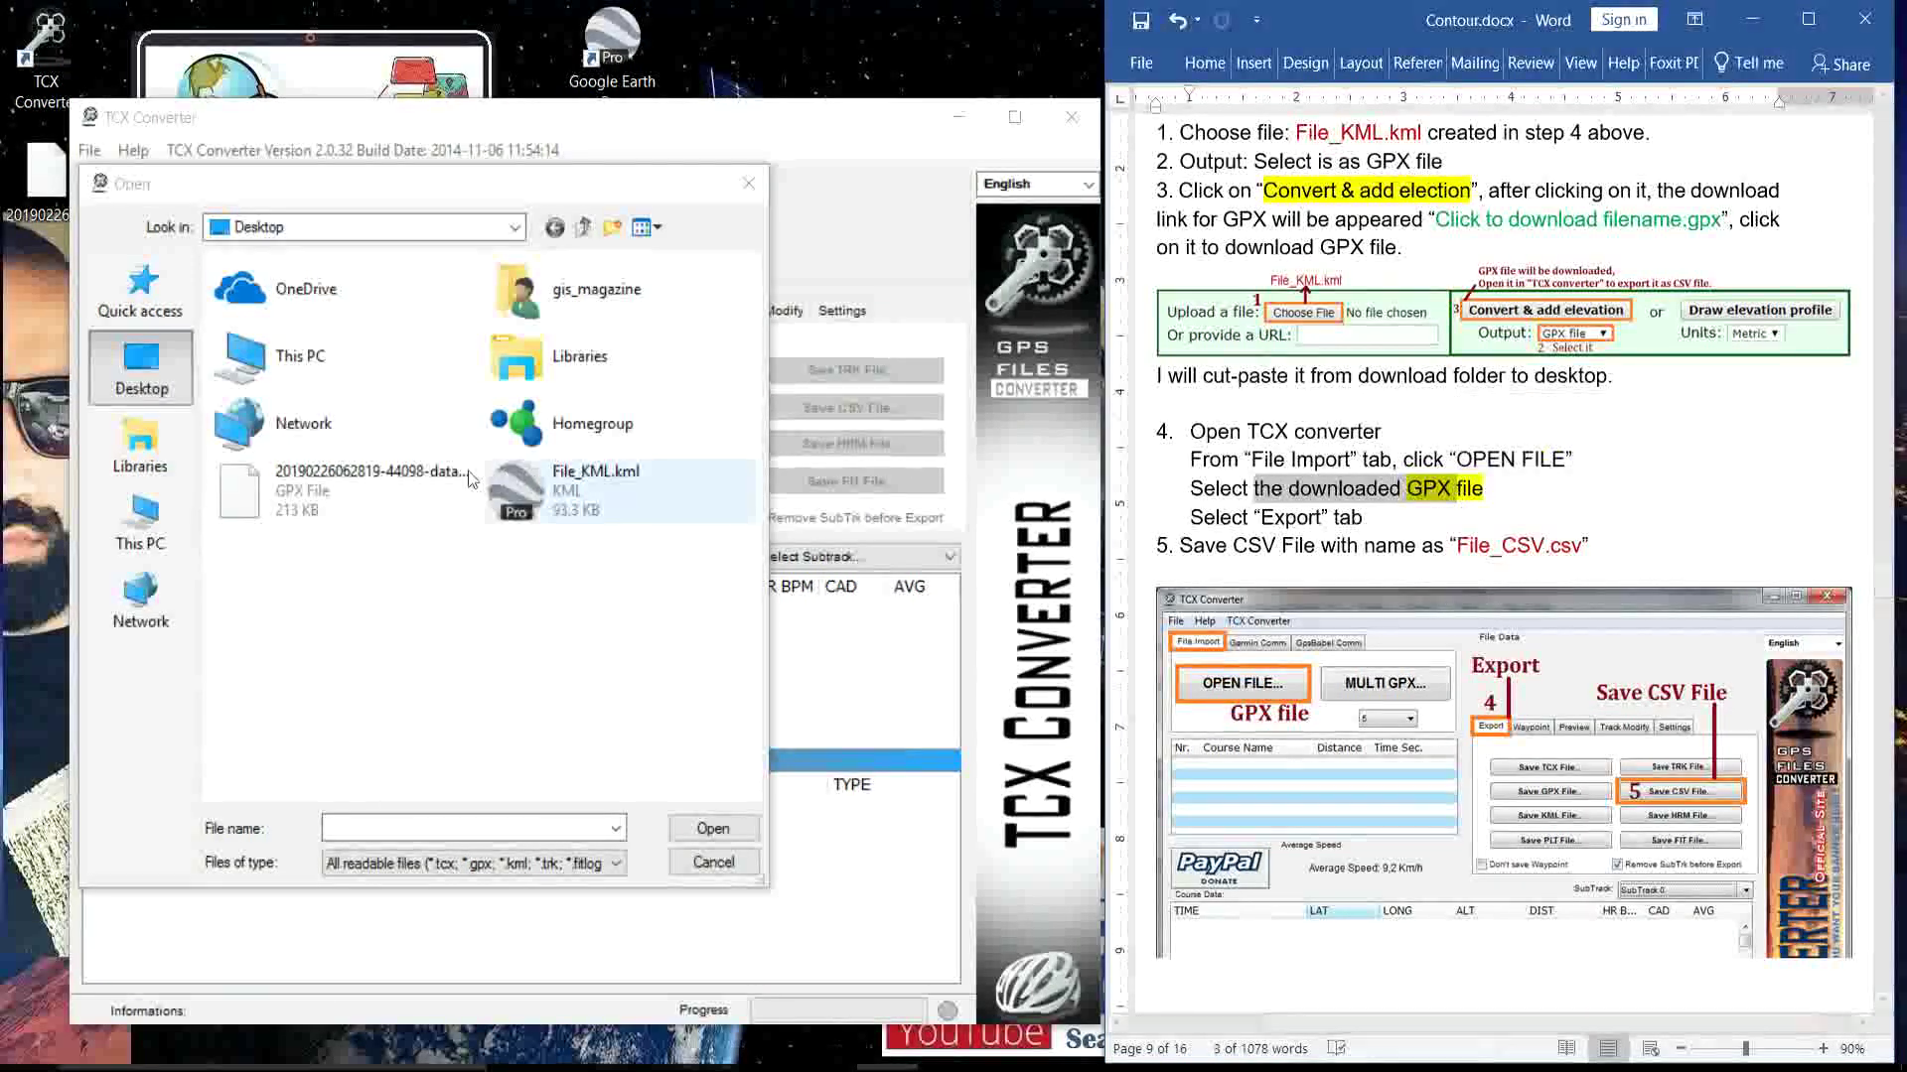
click(372, 499)
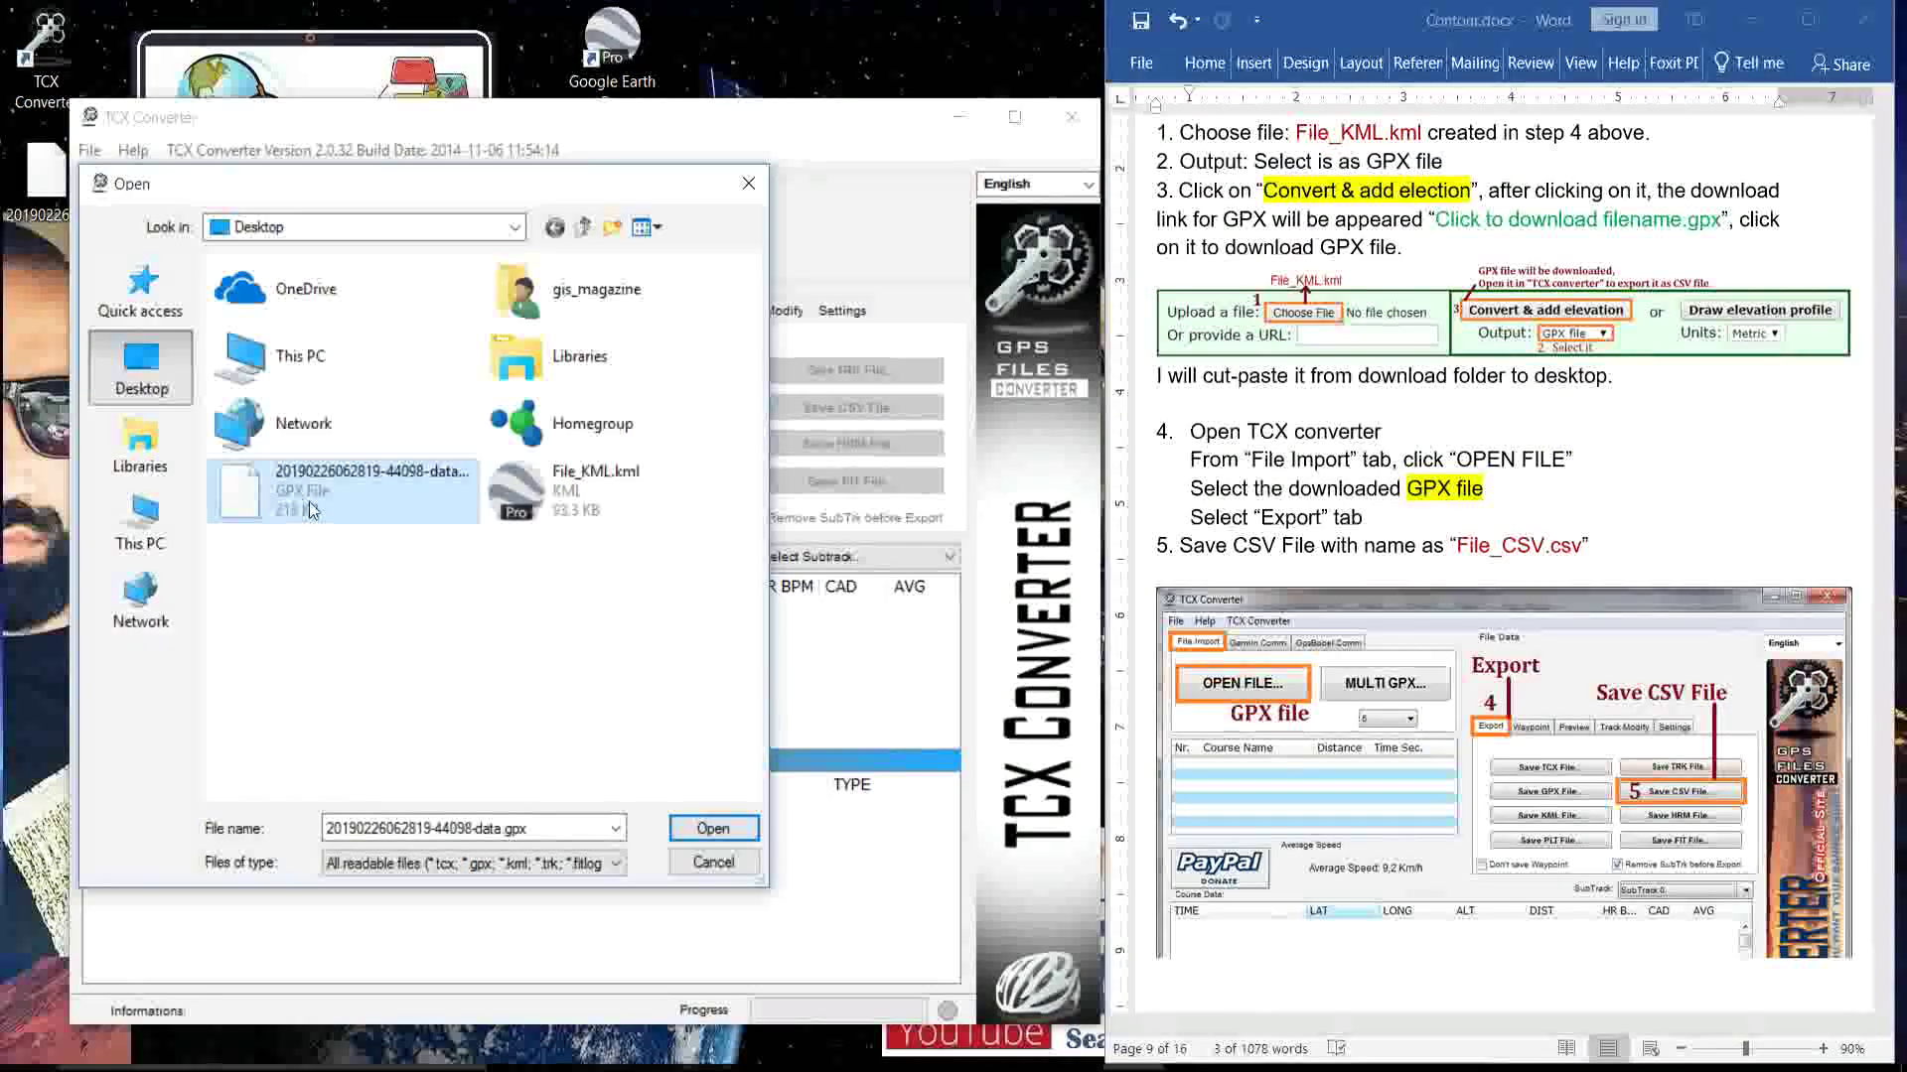
click(713, 828)
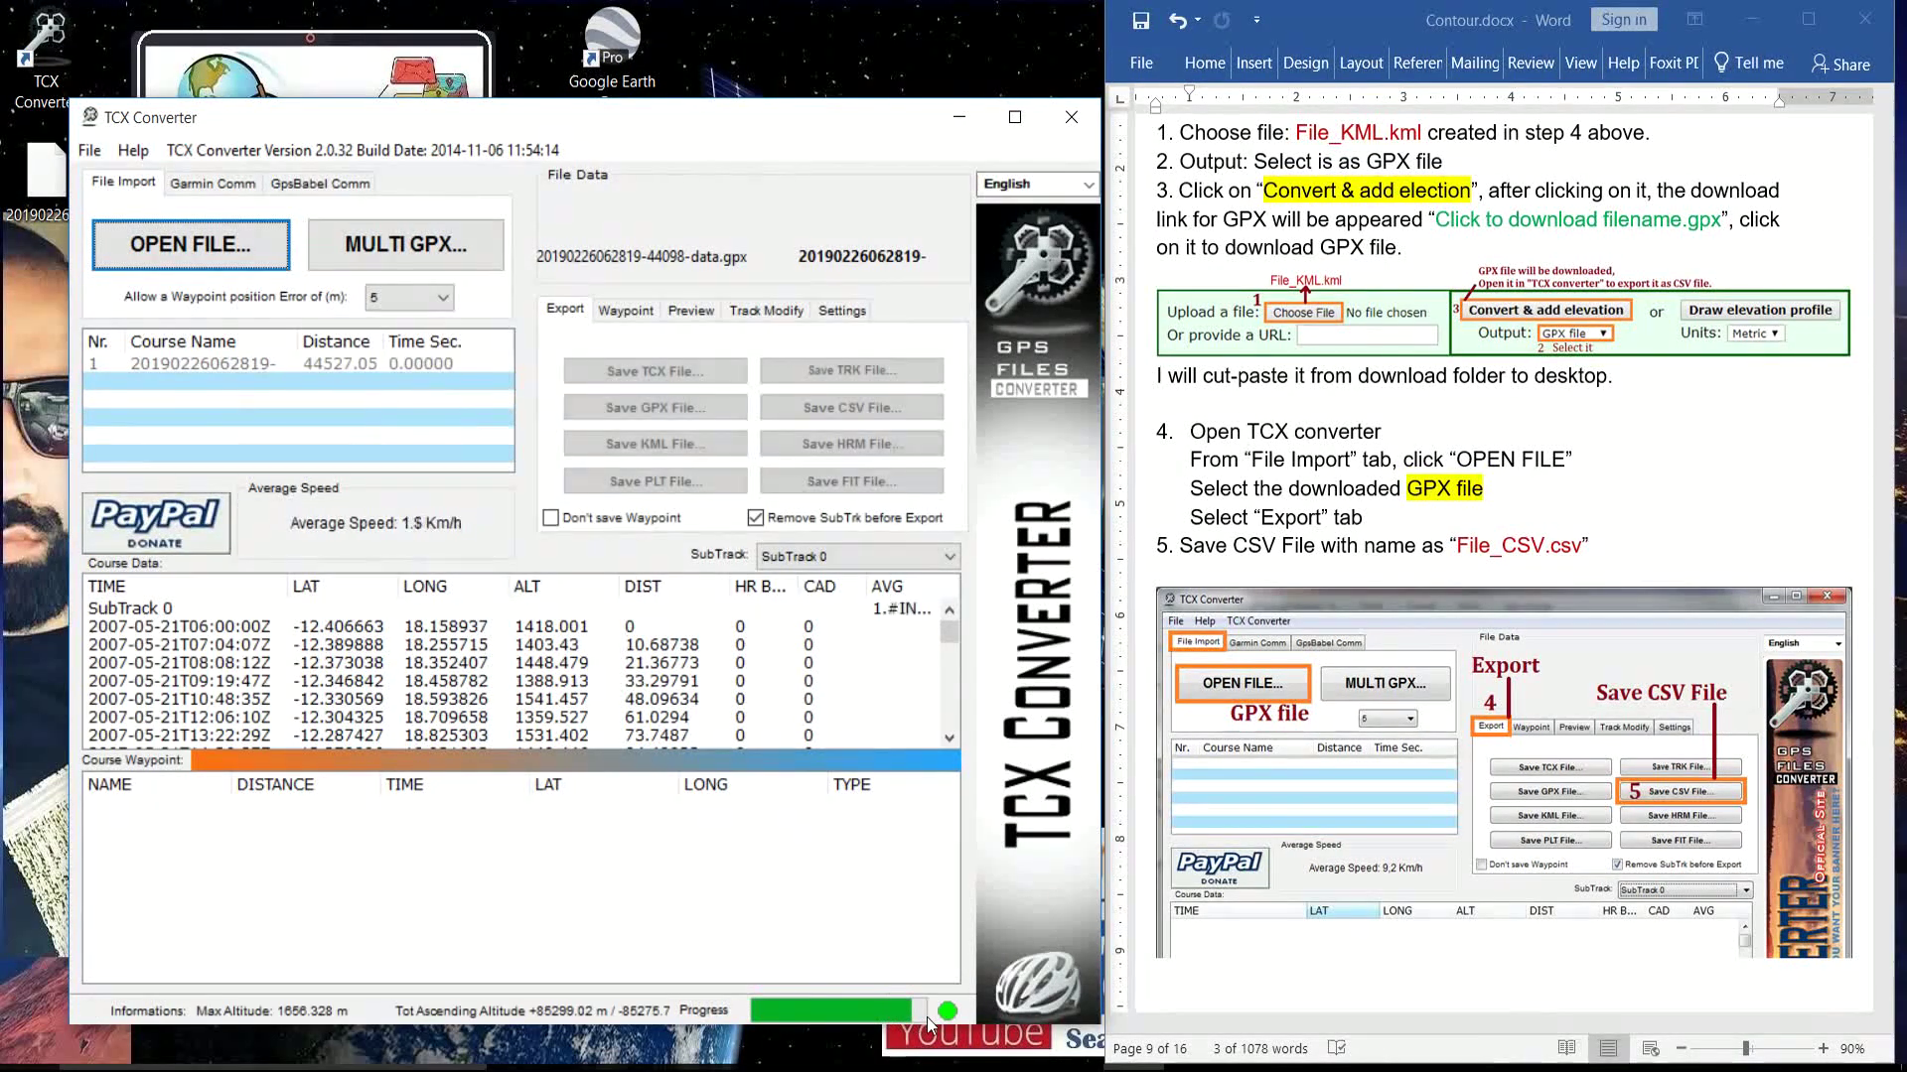
Examine the altitude values of the imported track points in the course data.
click(549, 628)
click(551, 651)
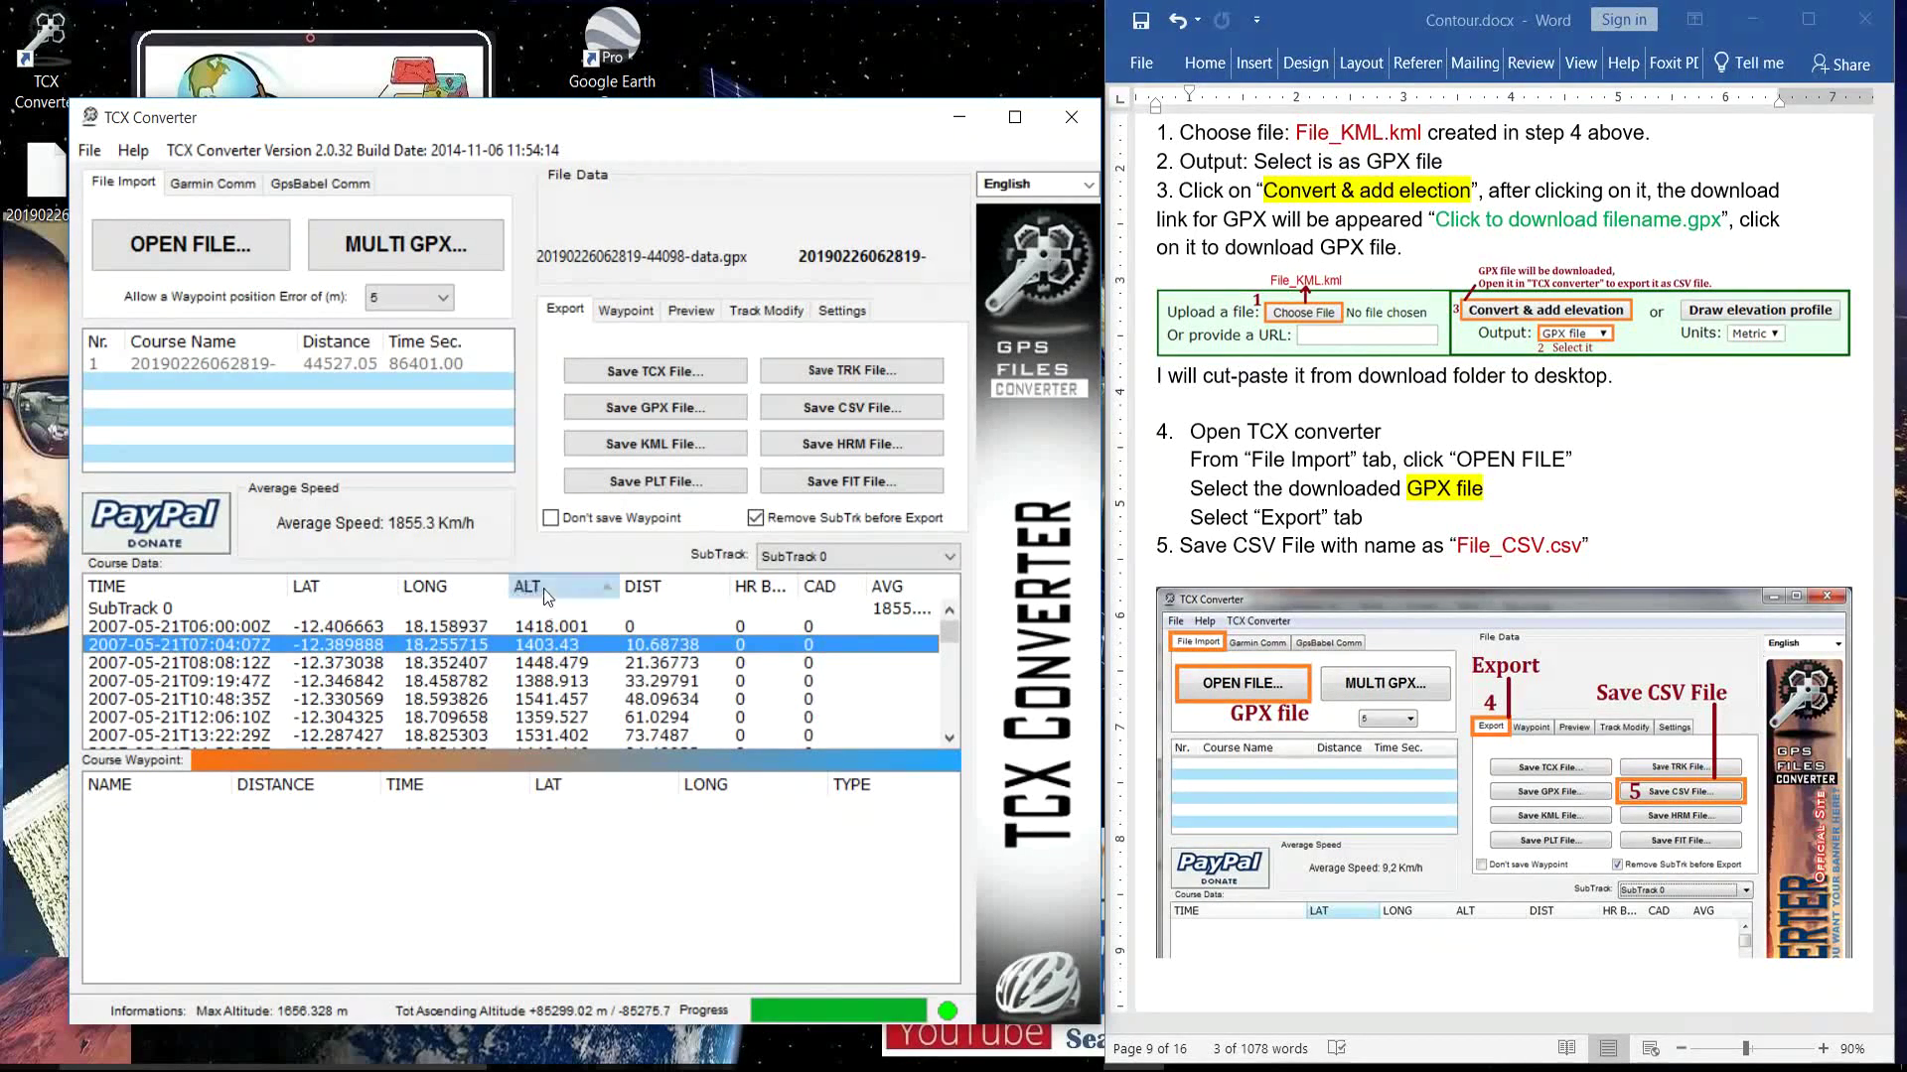
mouse_move(952, 651)
mouse_down()
mouse_move(949, 732)
mouse_move(949, 625)
mouse_up()
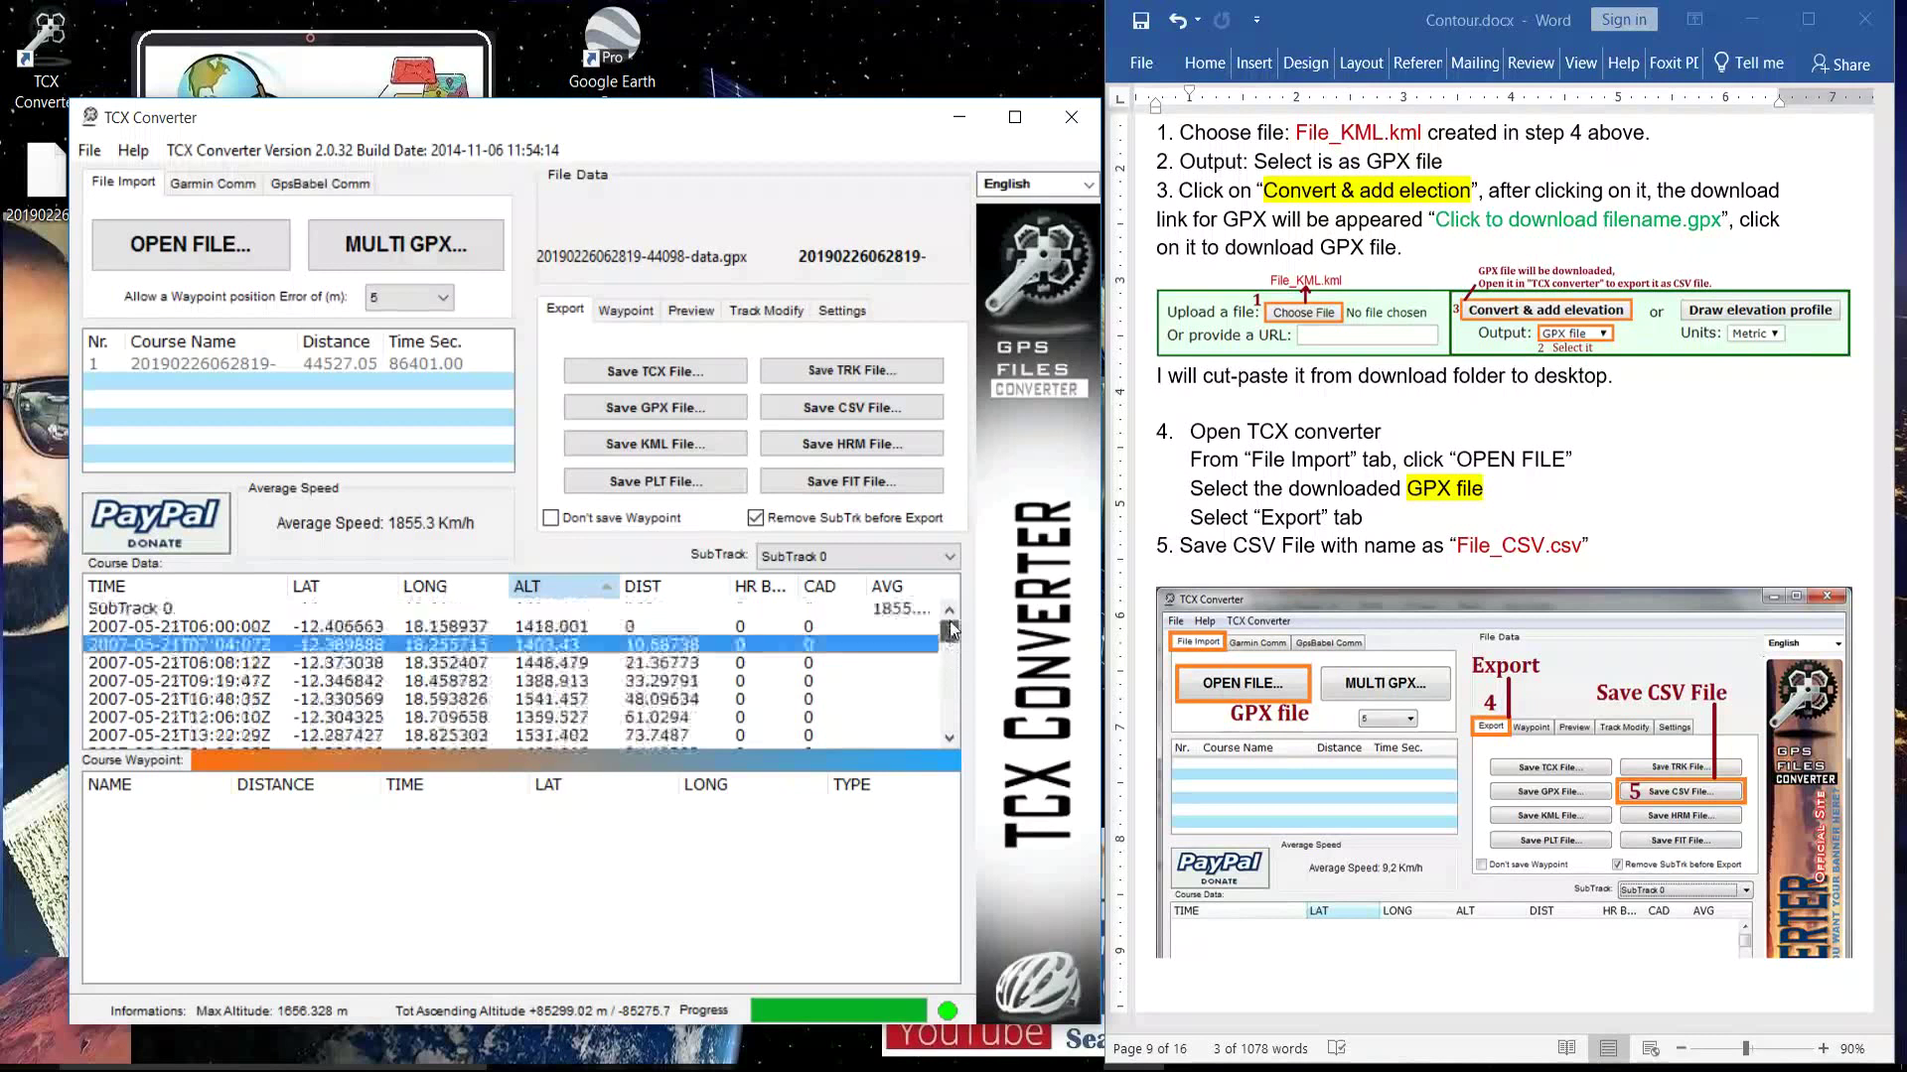
click(1268, 556)
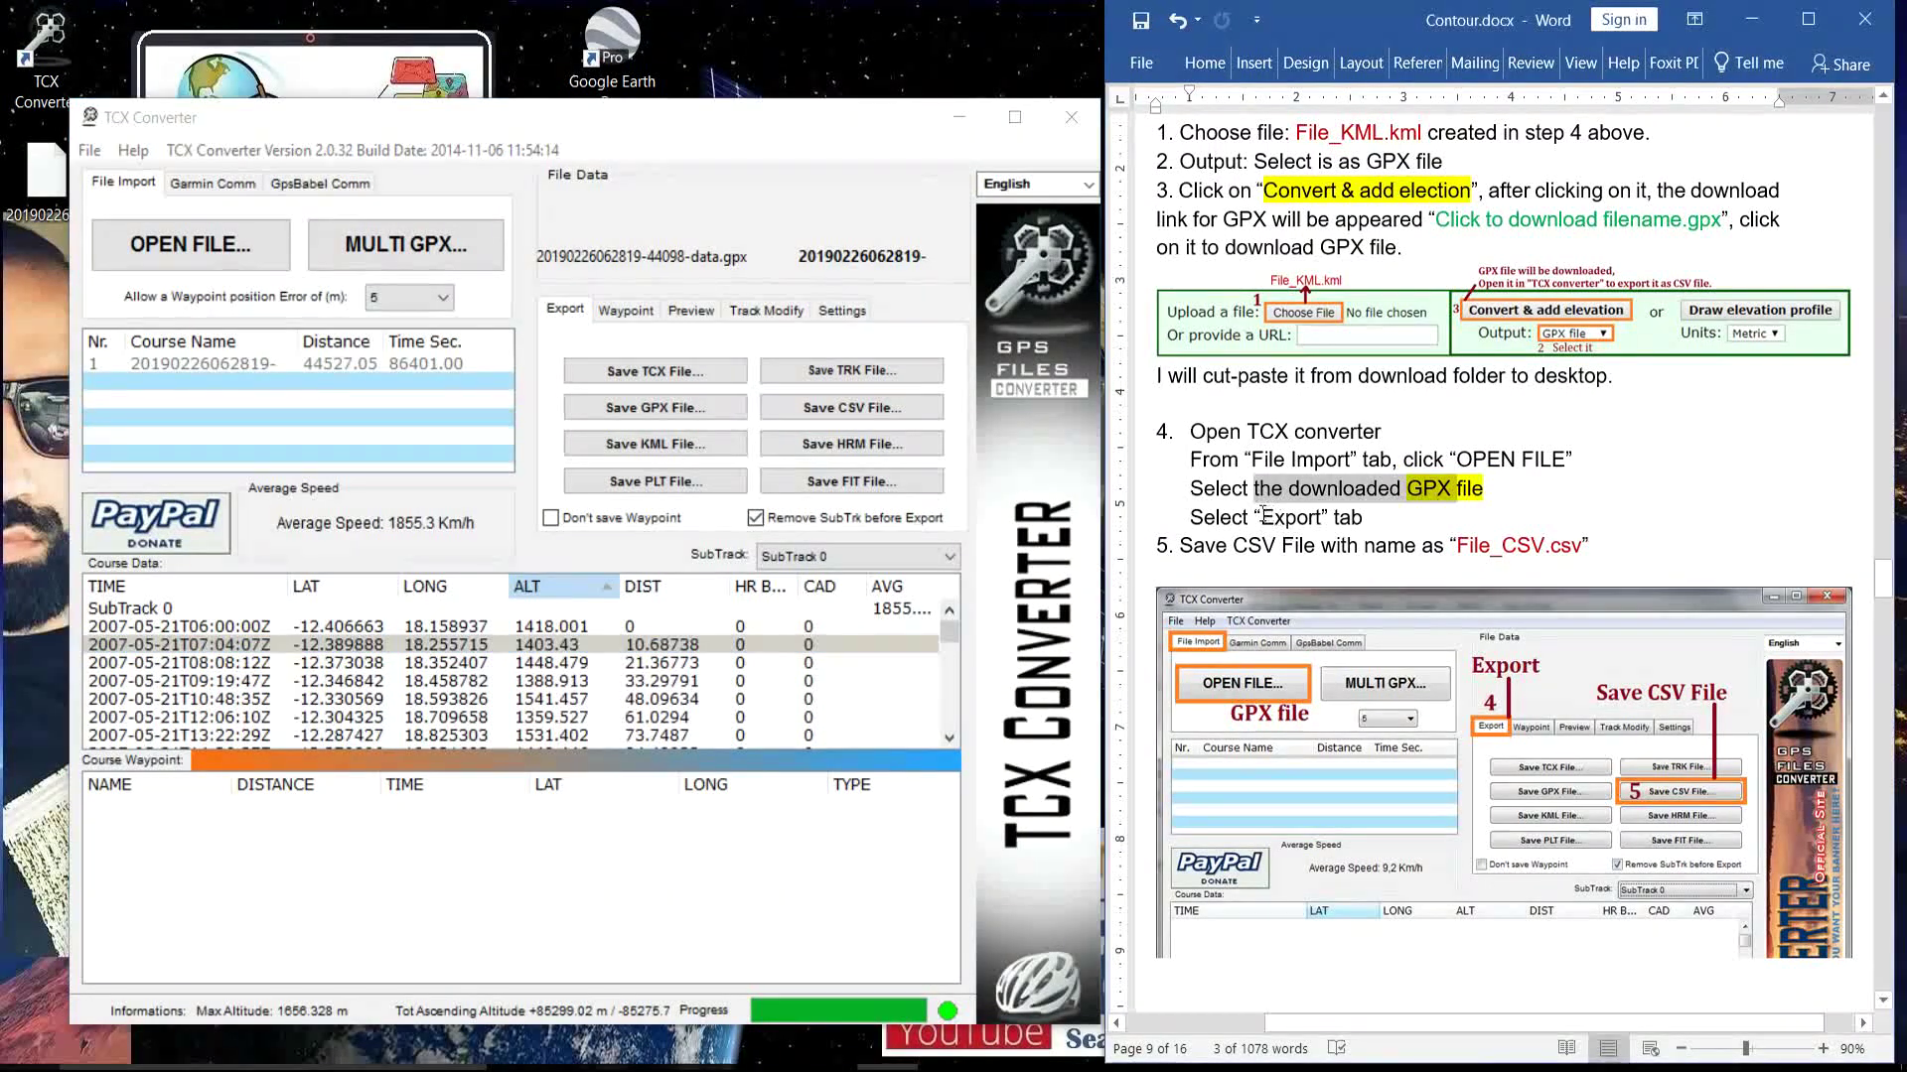
Export the imported track to the Desktop as a CSV file named File_CSV, with commas as cell separators.
double_click(1300, 517)
click(614, 354)
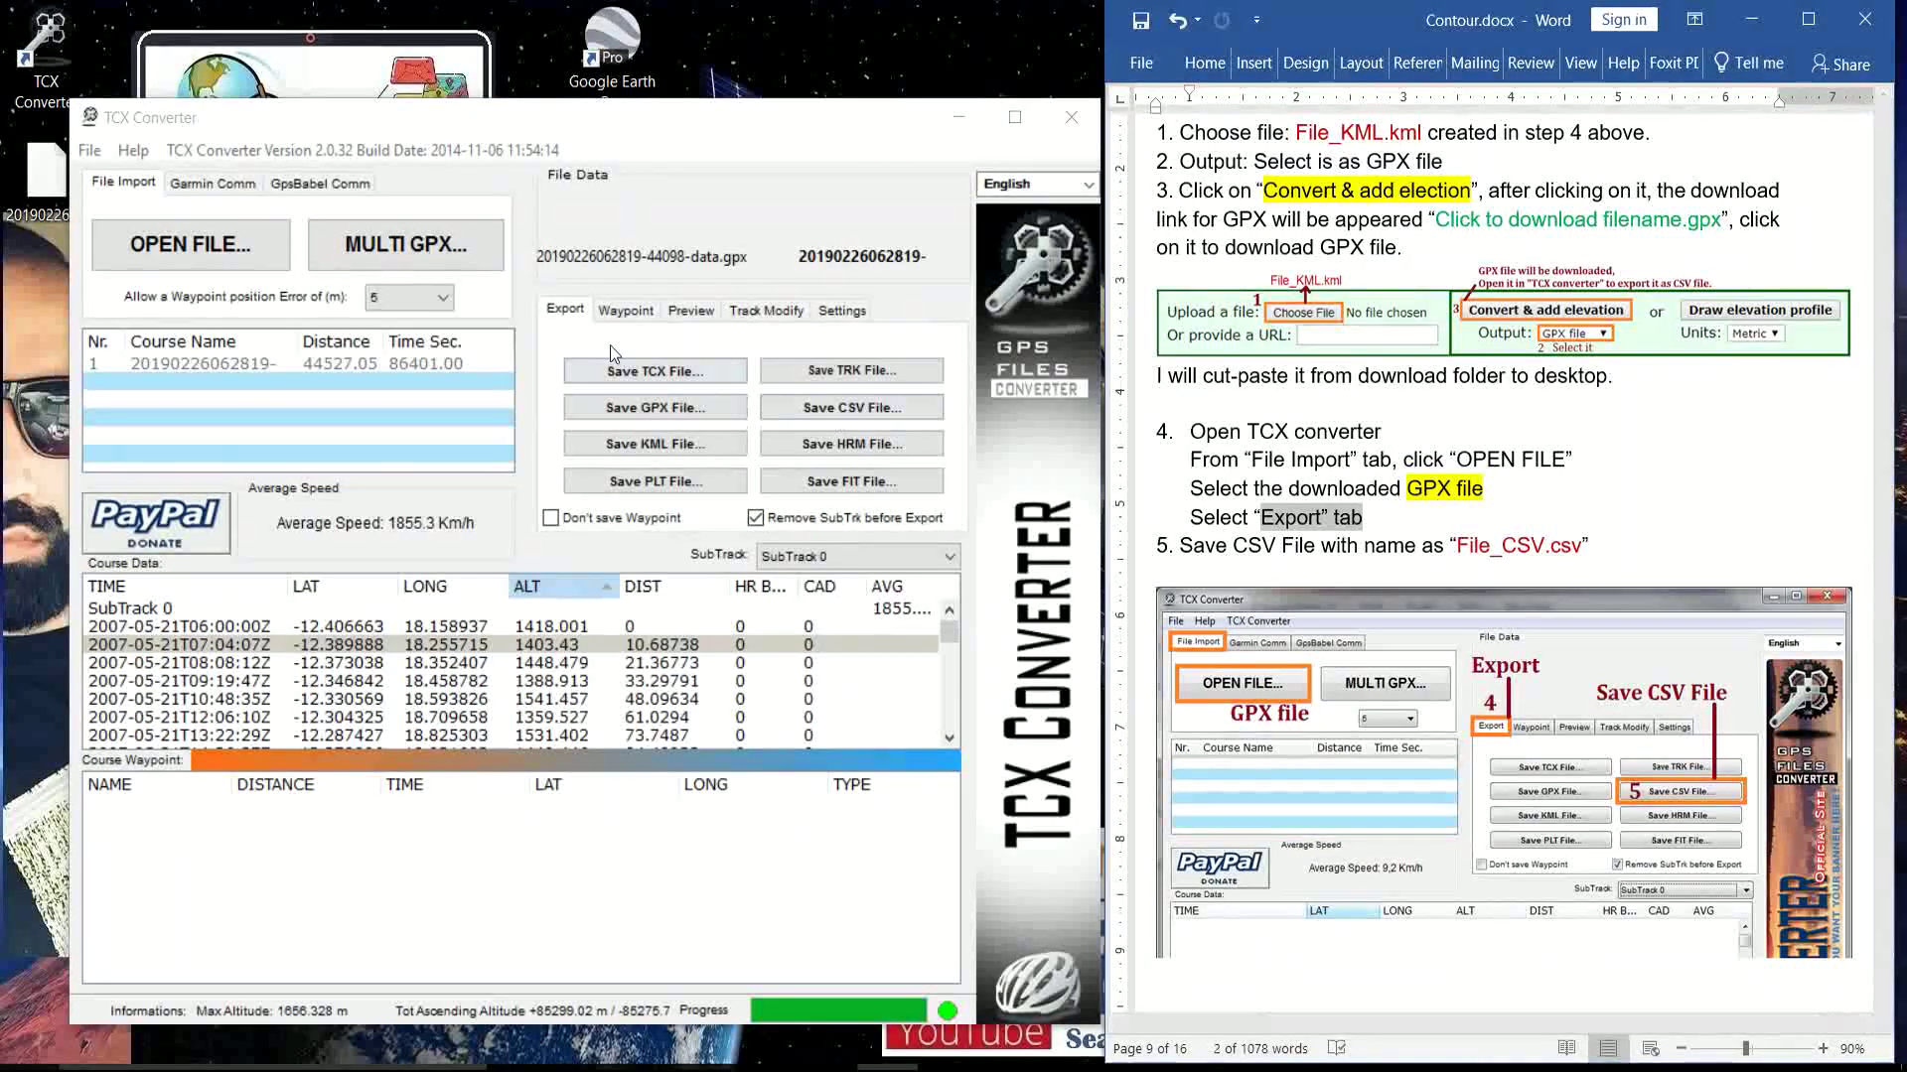
click(562, 316)
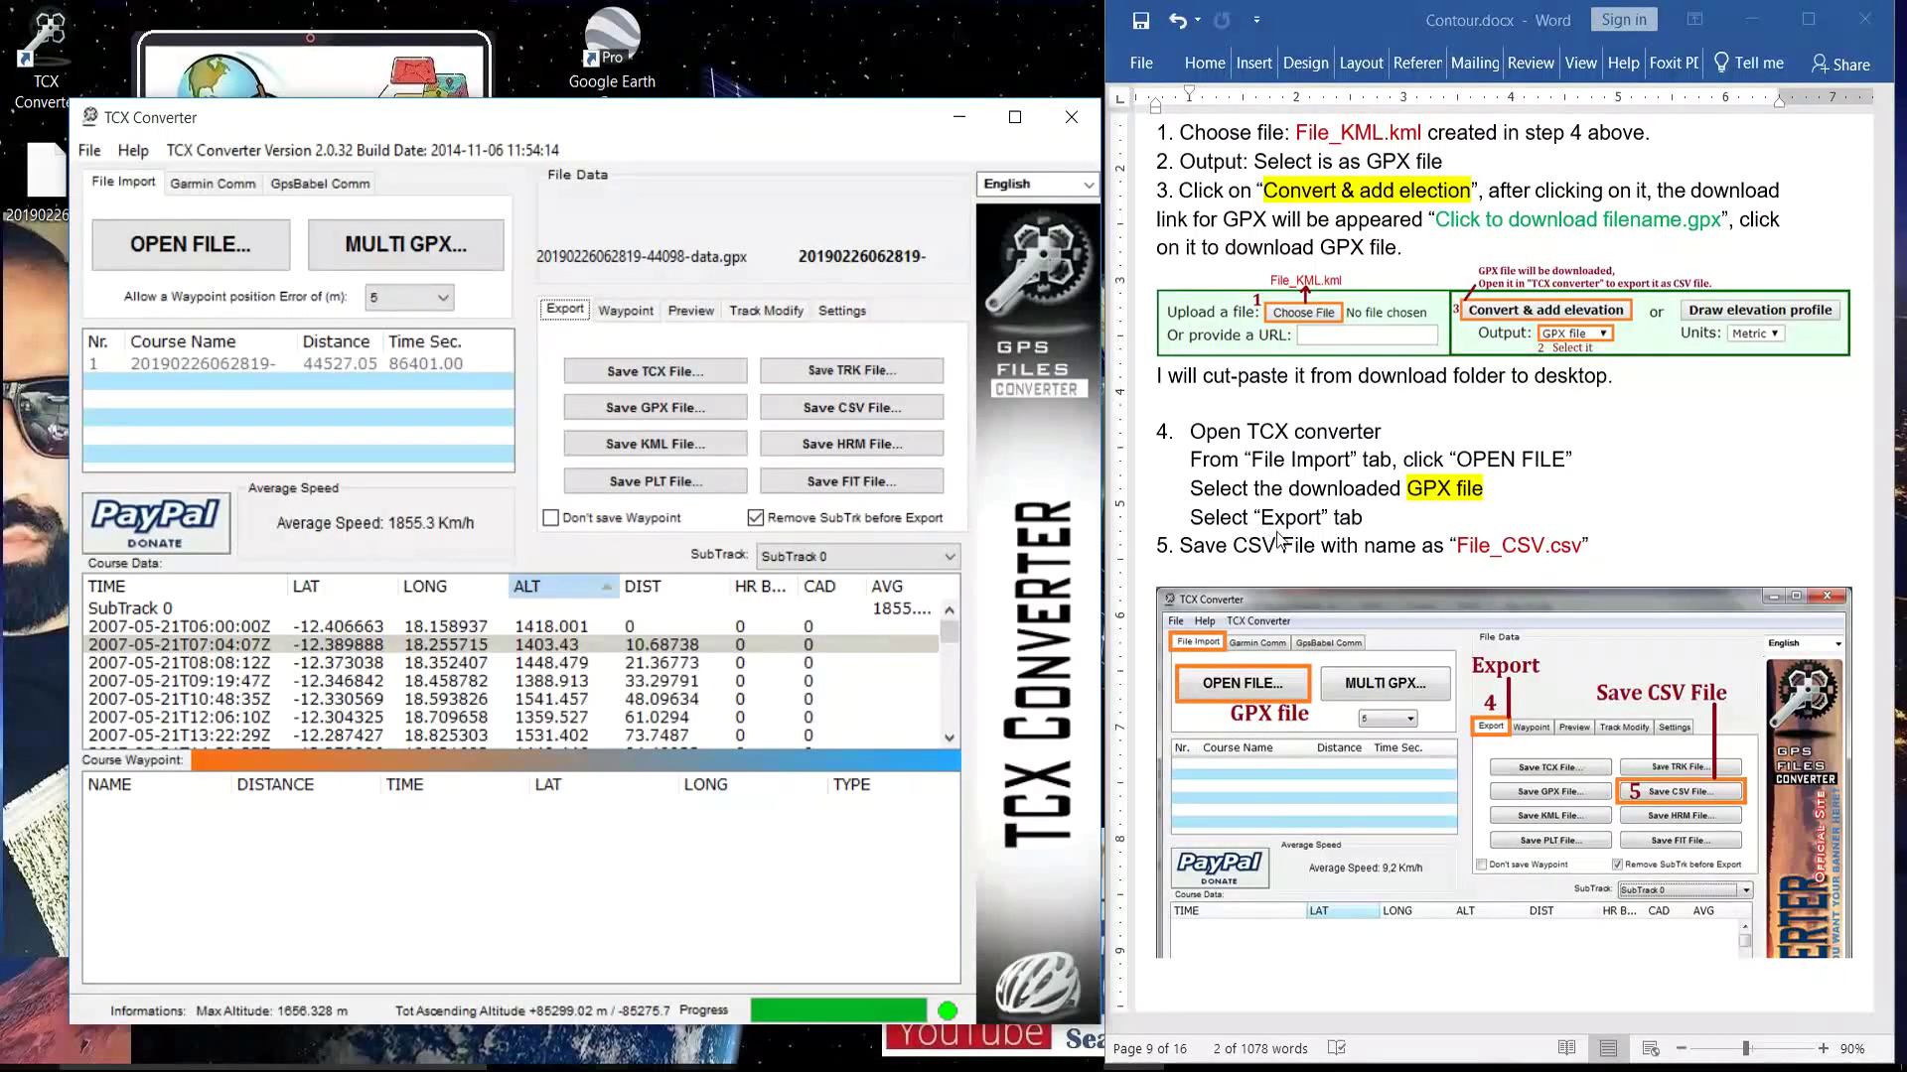
click(1198, 555)
drag(1181, 547, 1516, 545)
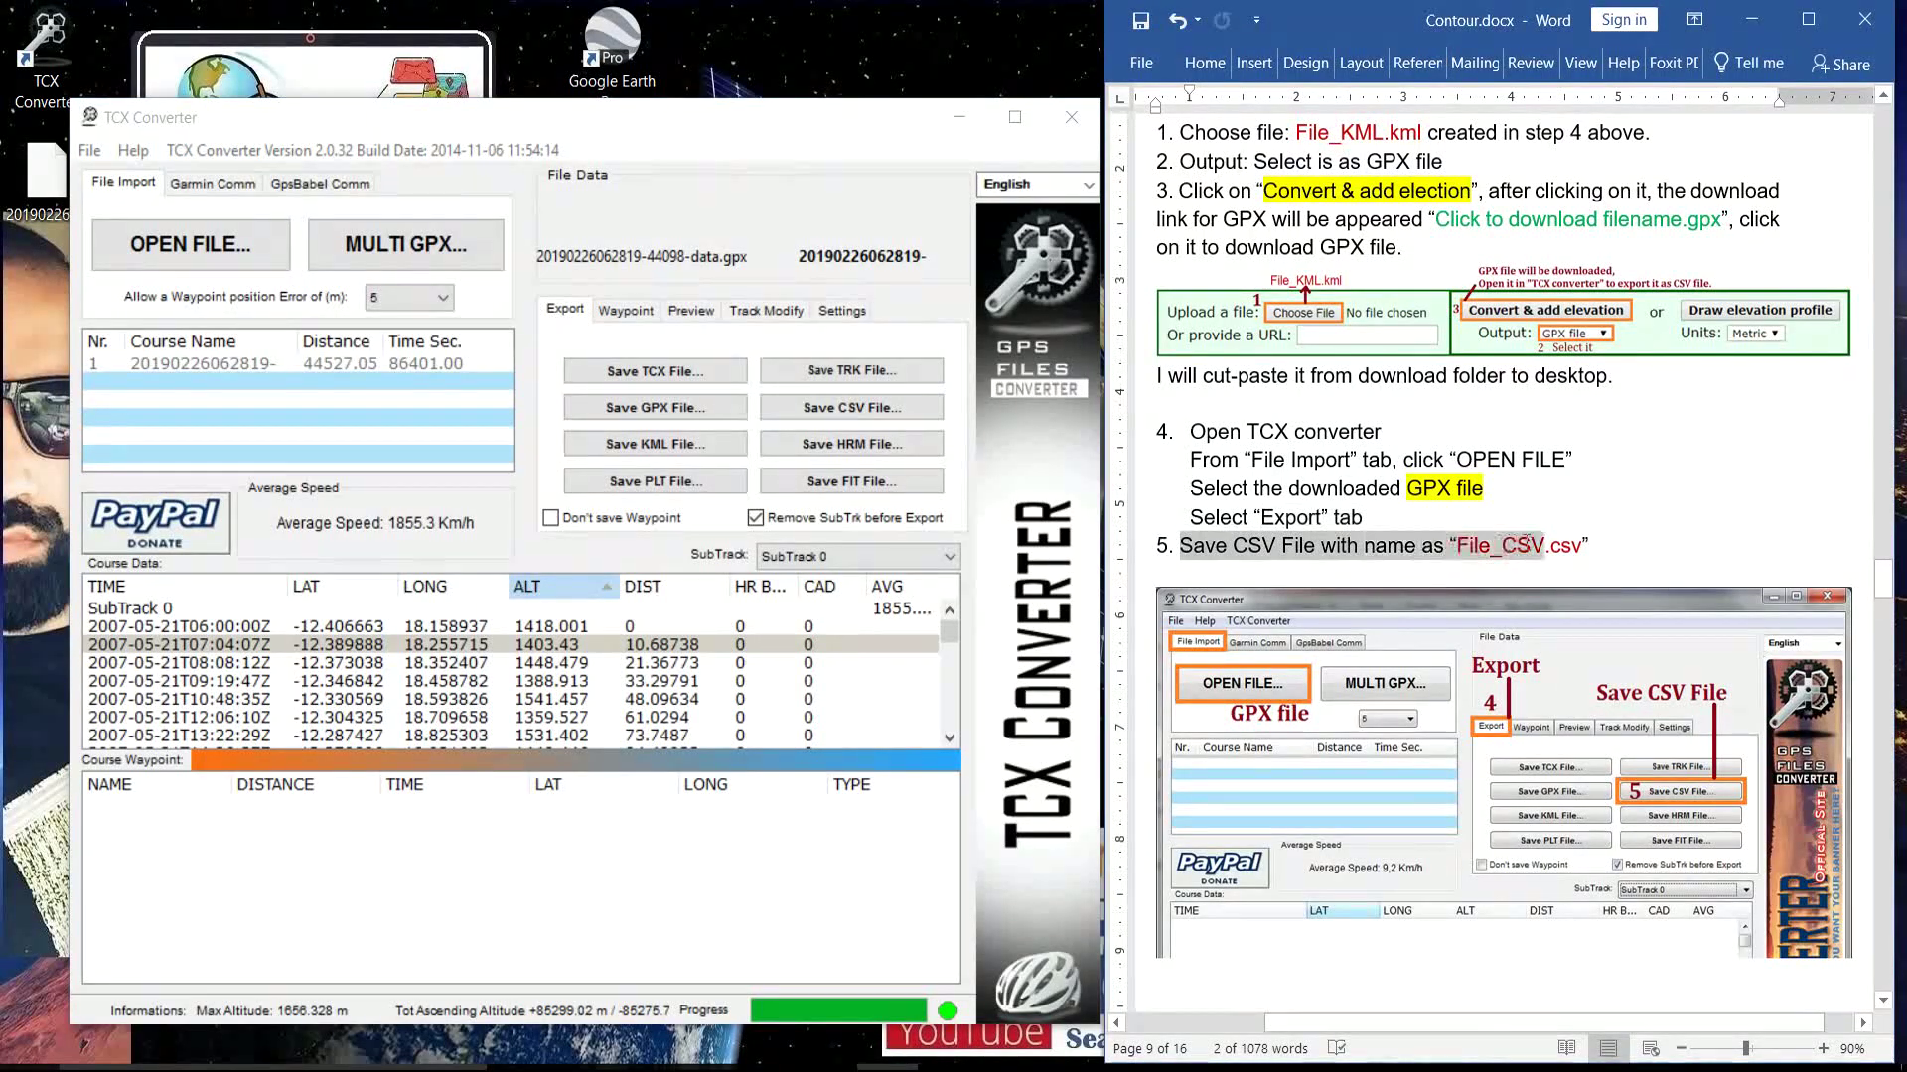
click(560, 315)
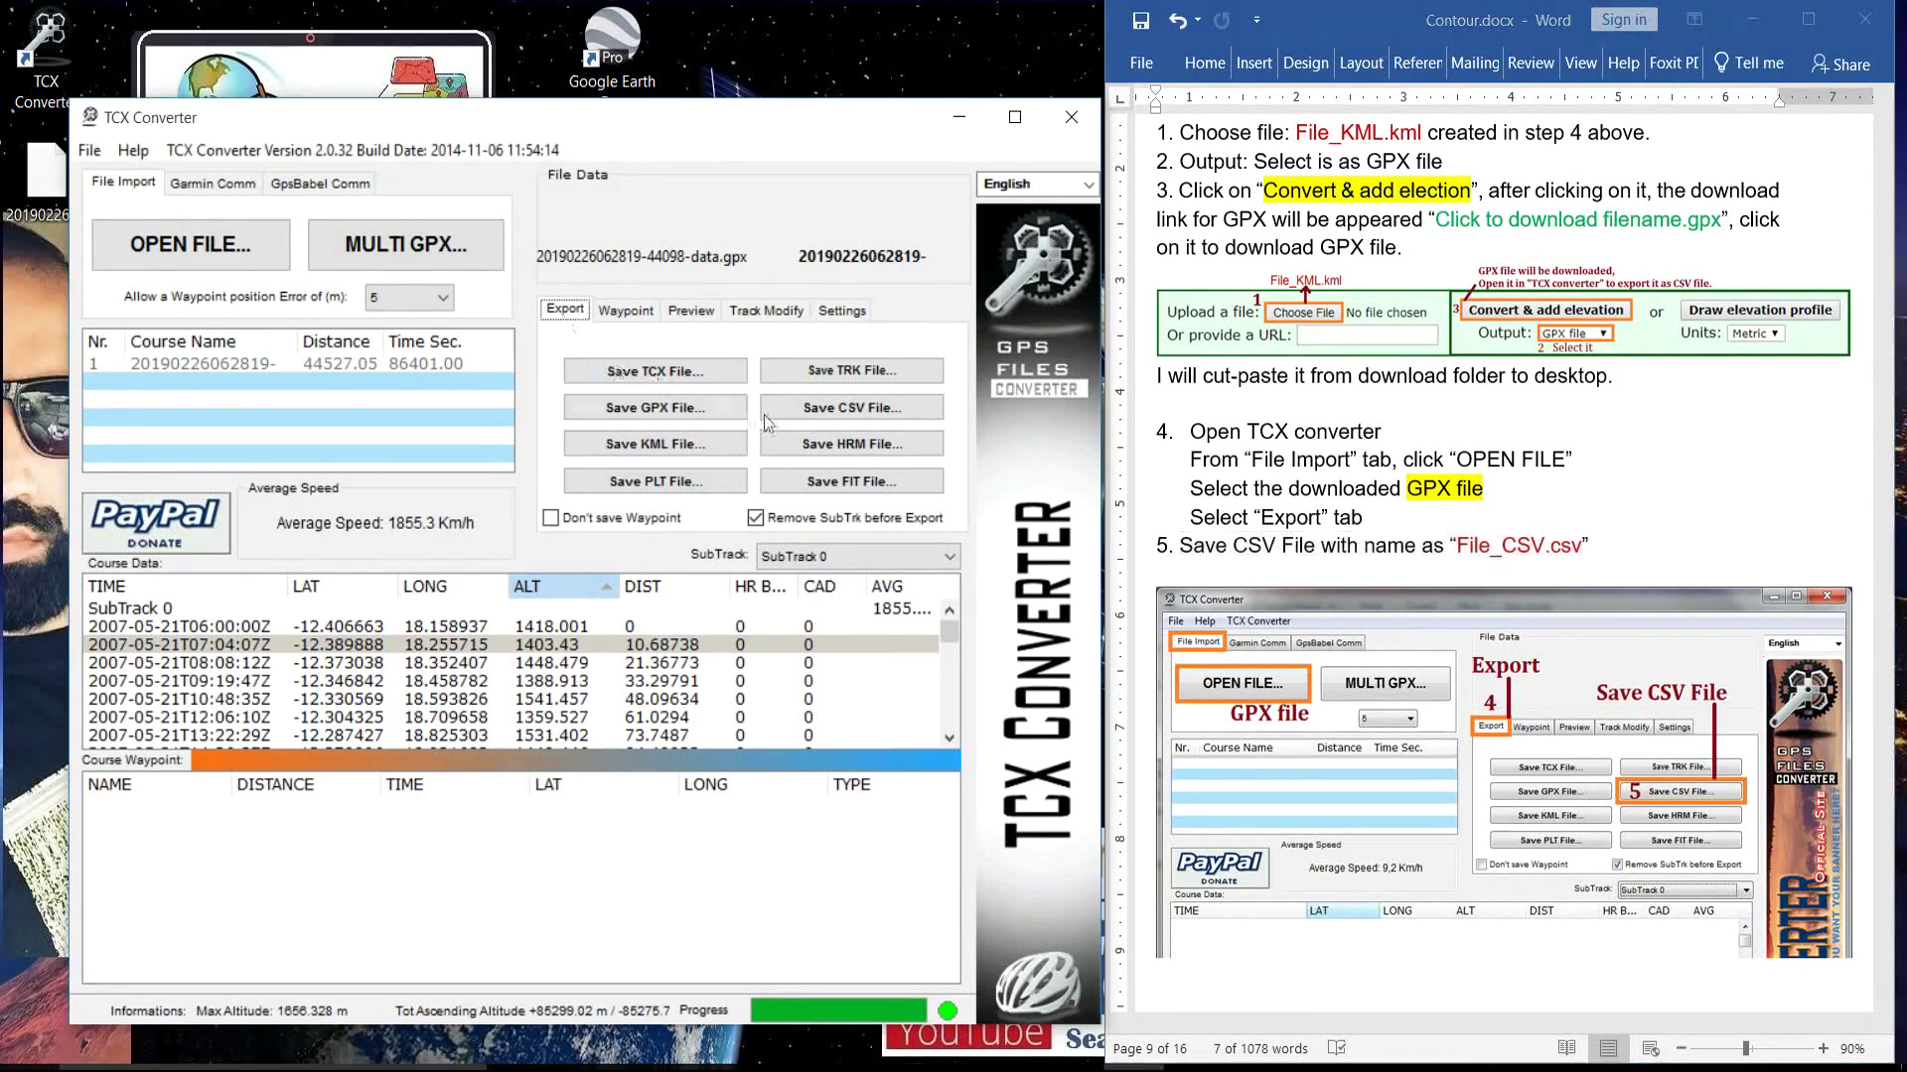
click(915, 415)
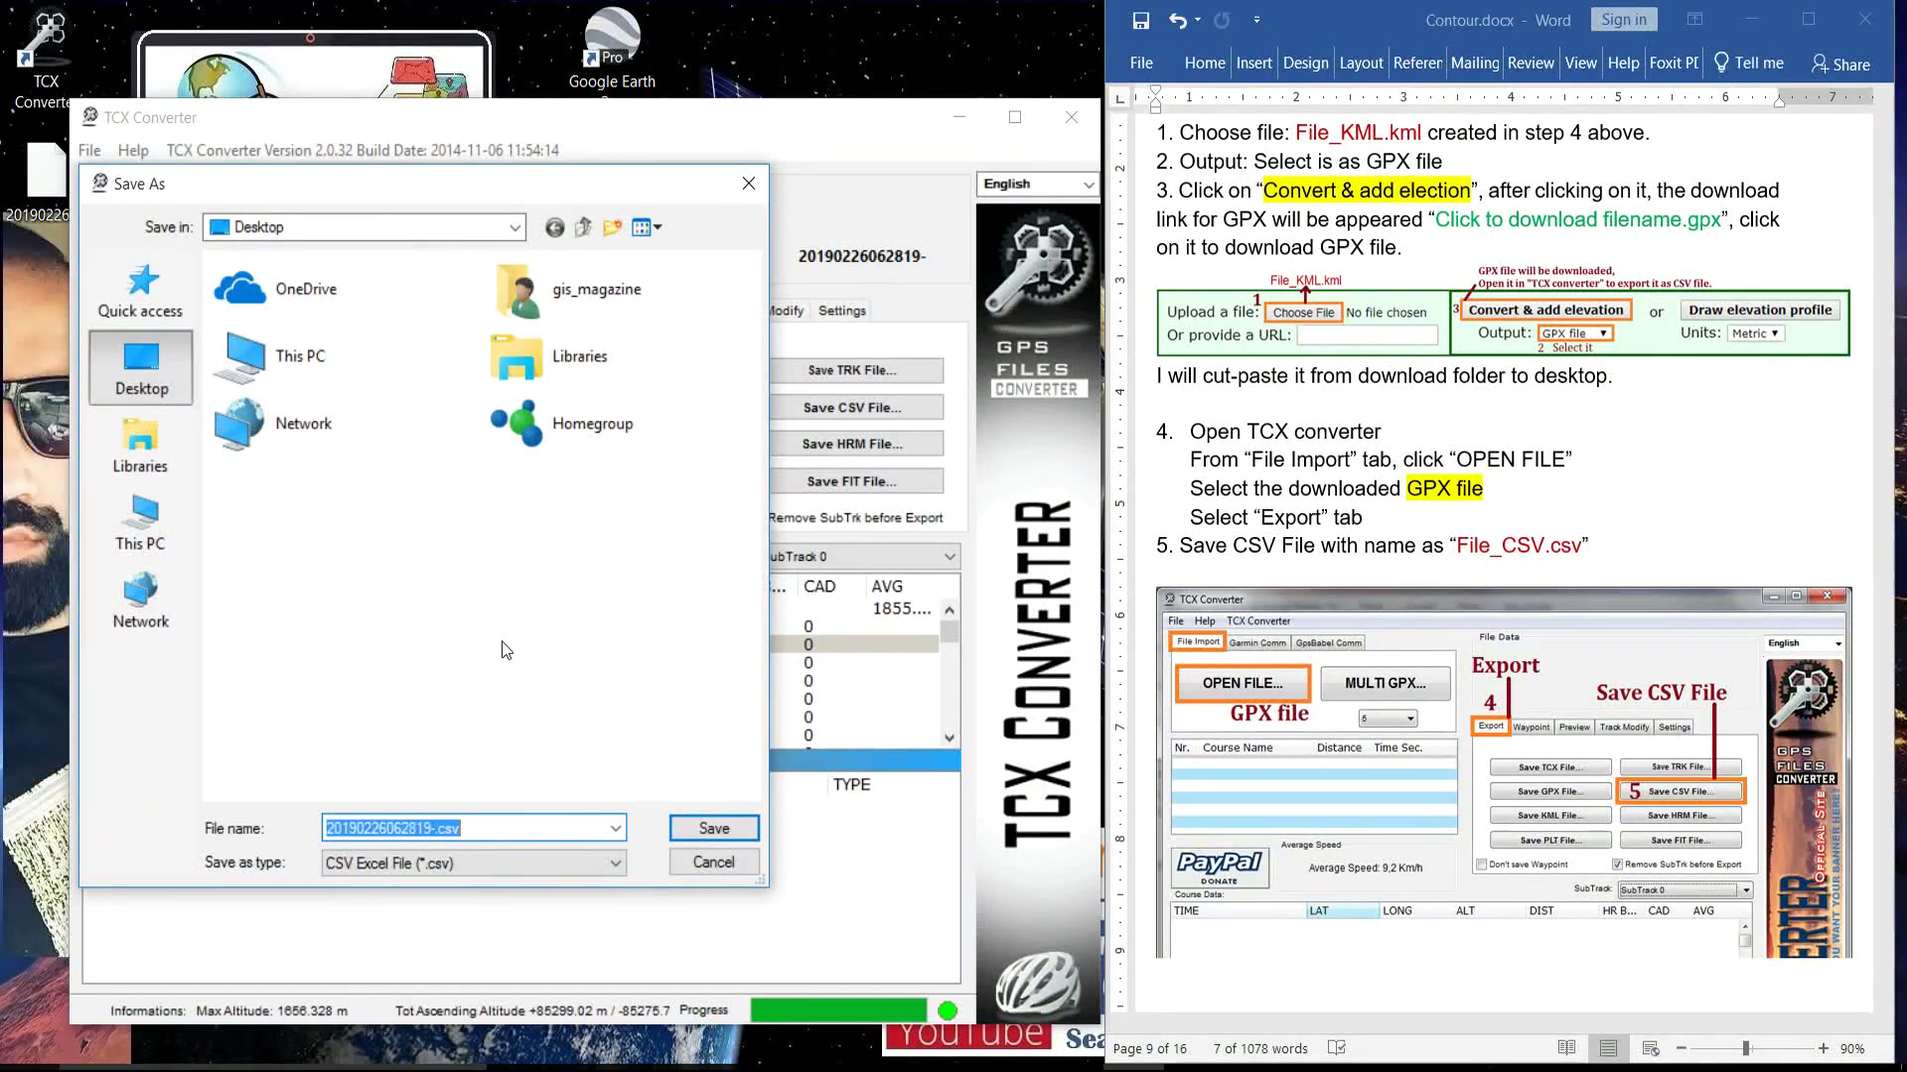
text(File)
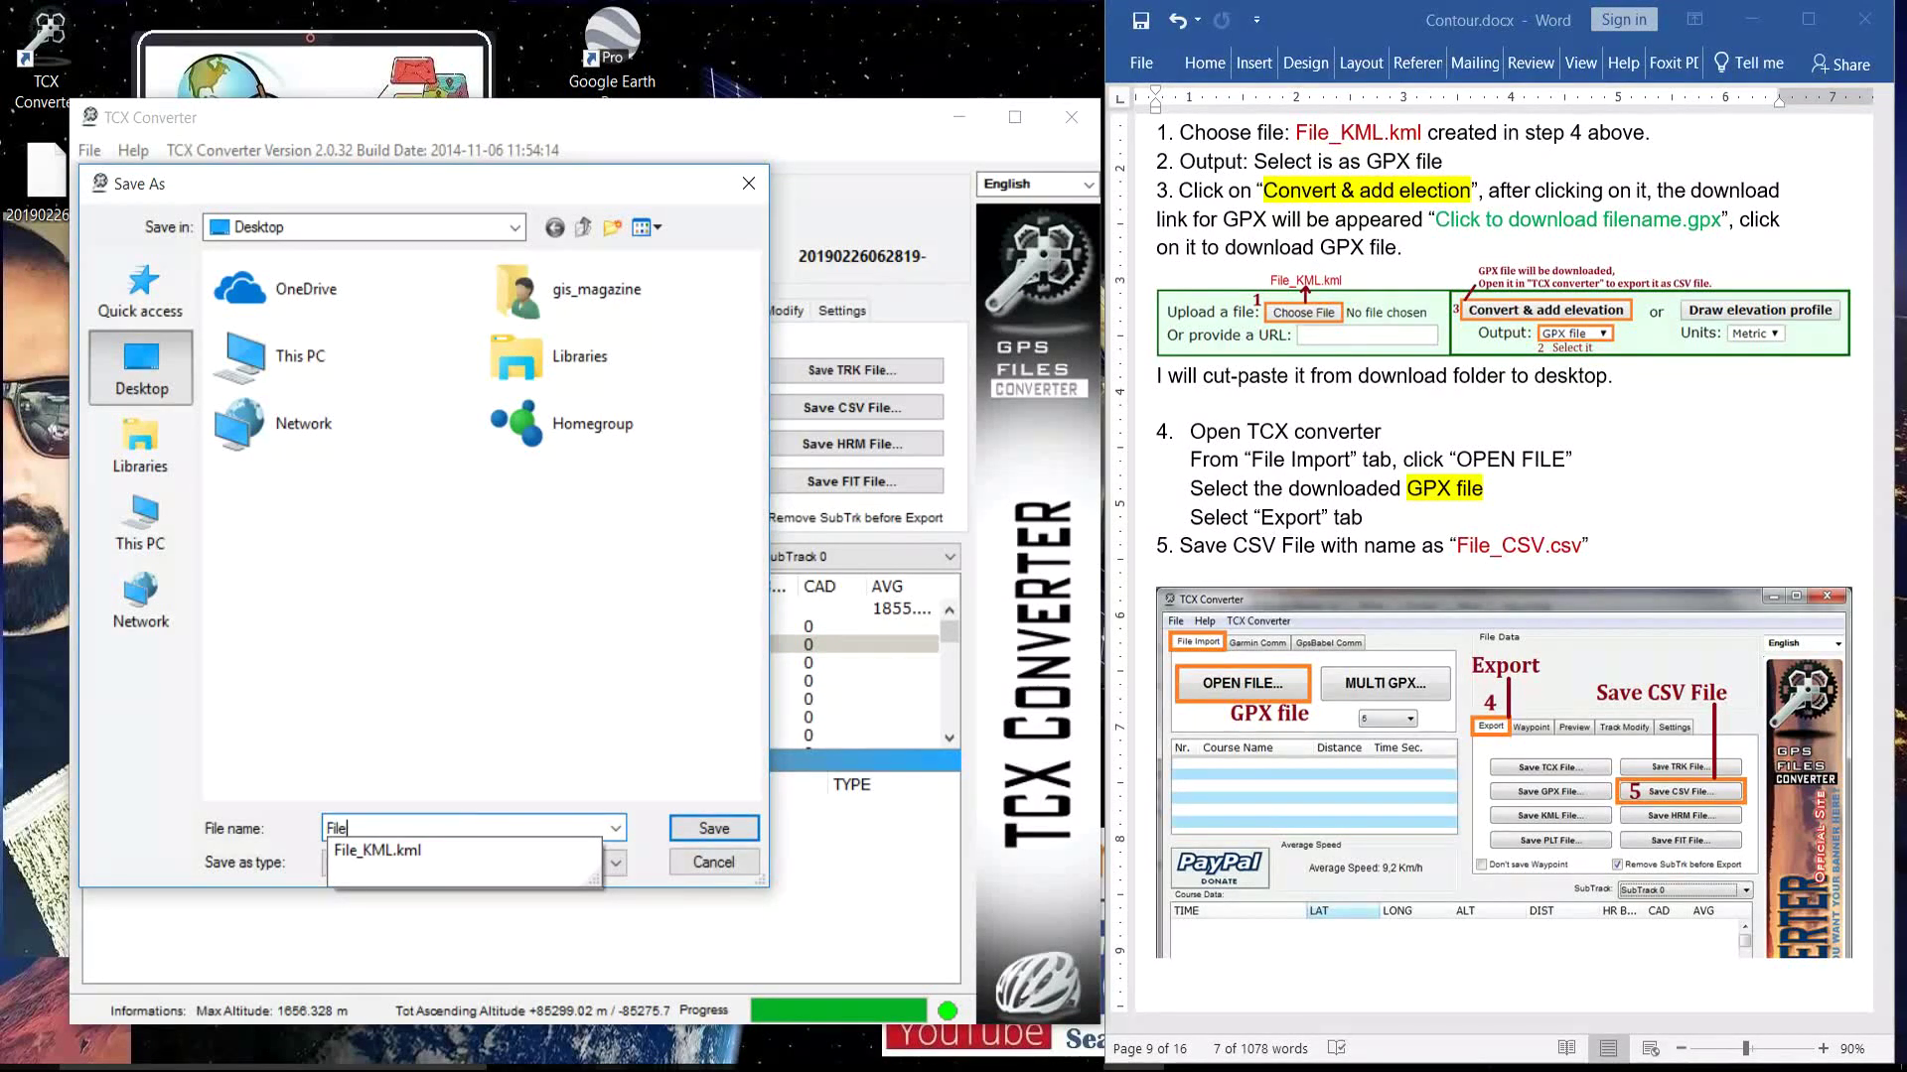
text(_CSV)
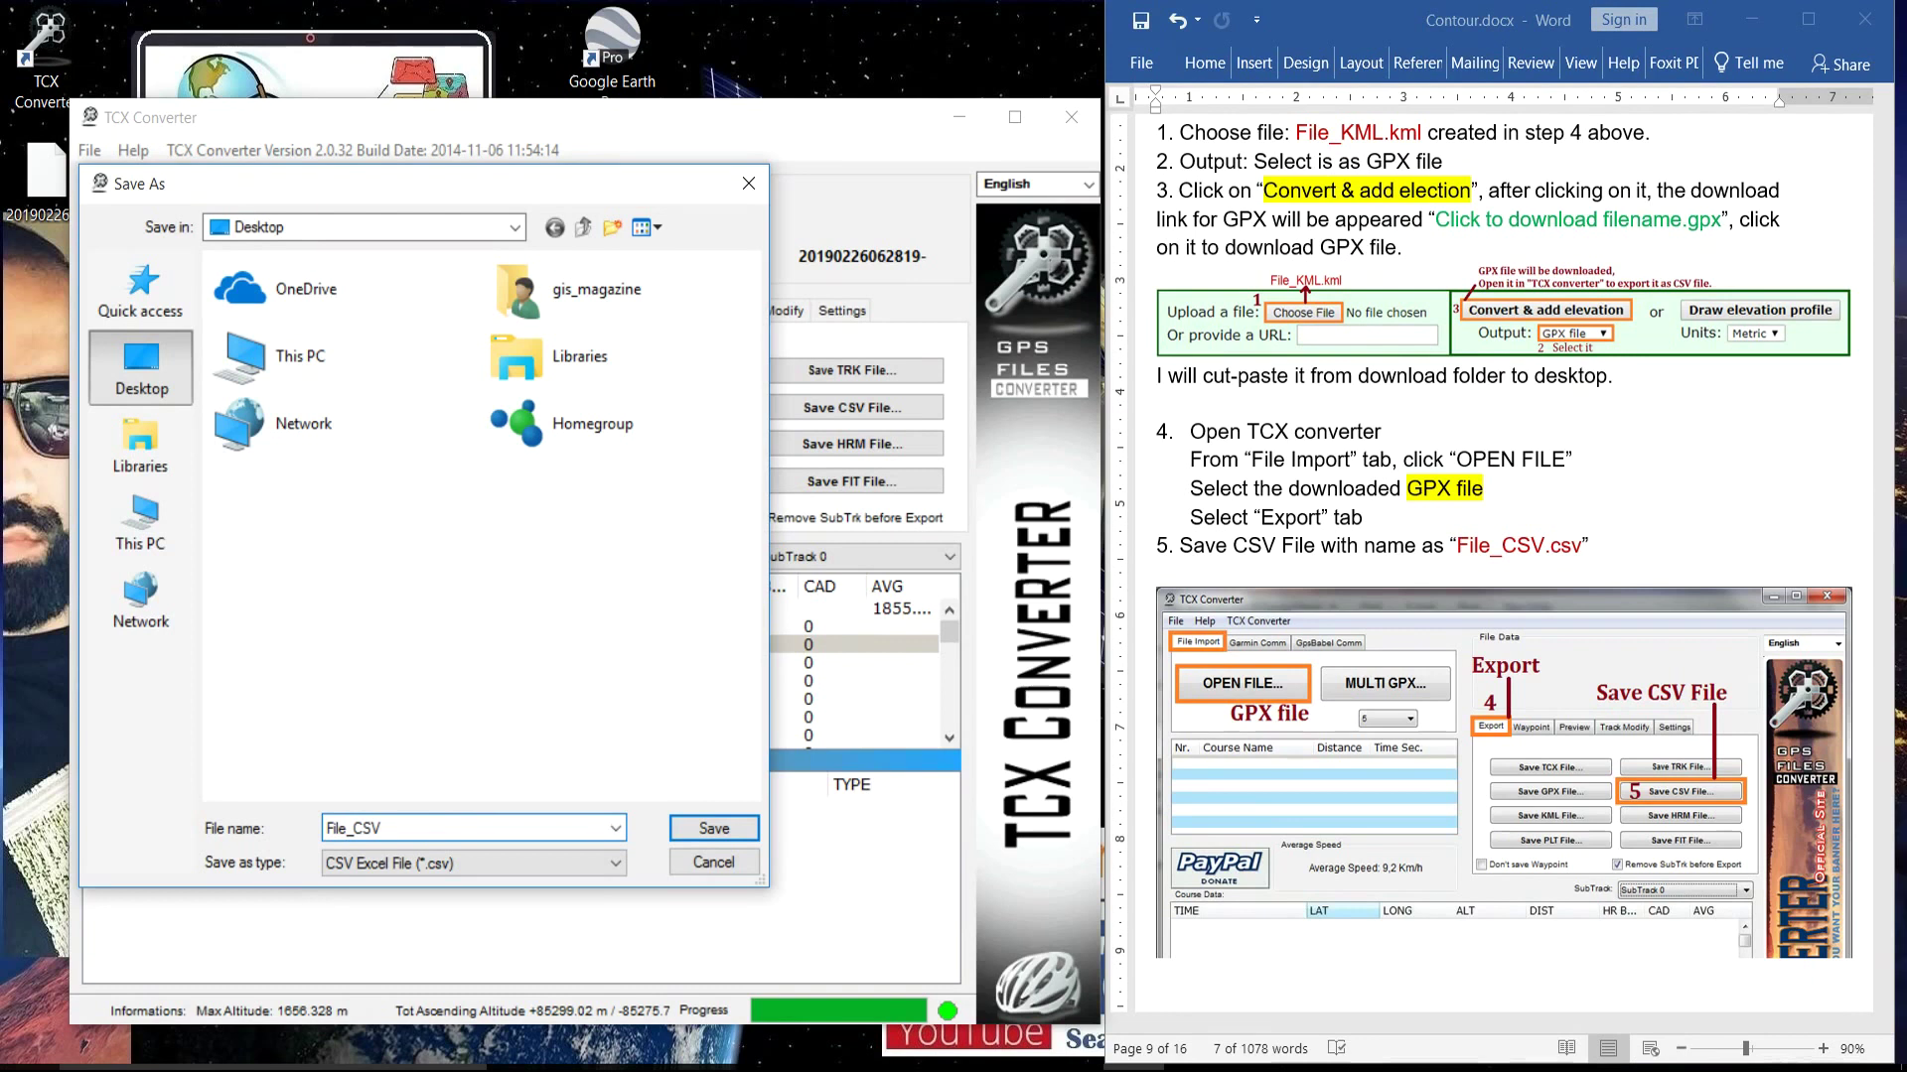
click(703, 828)
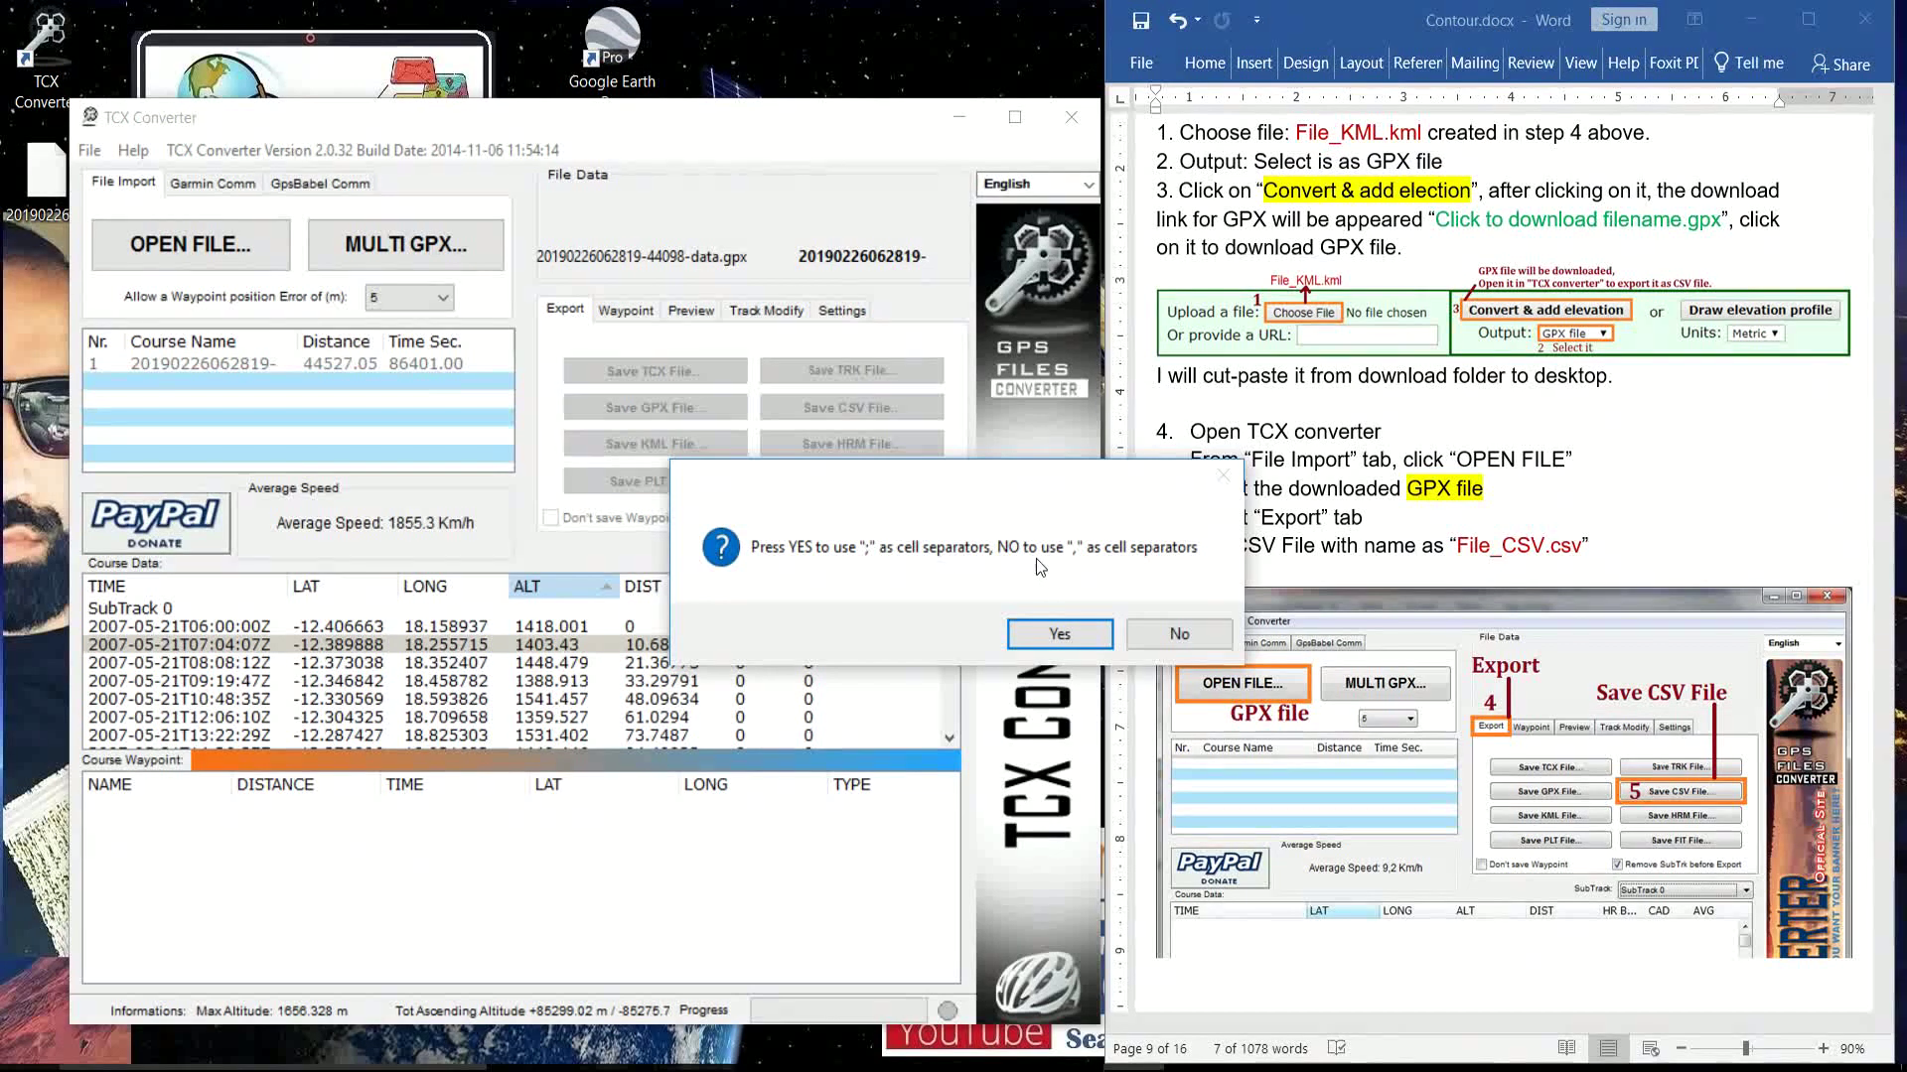
click(1190, 643)
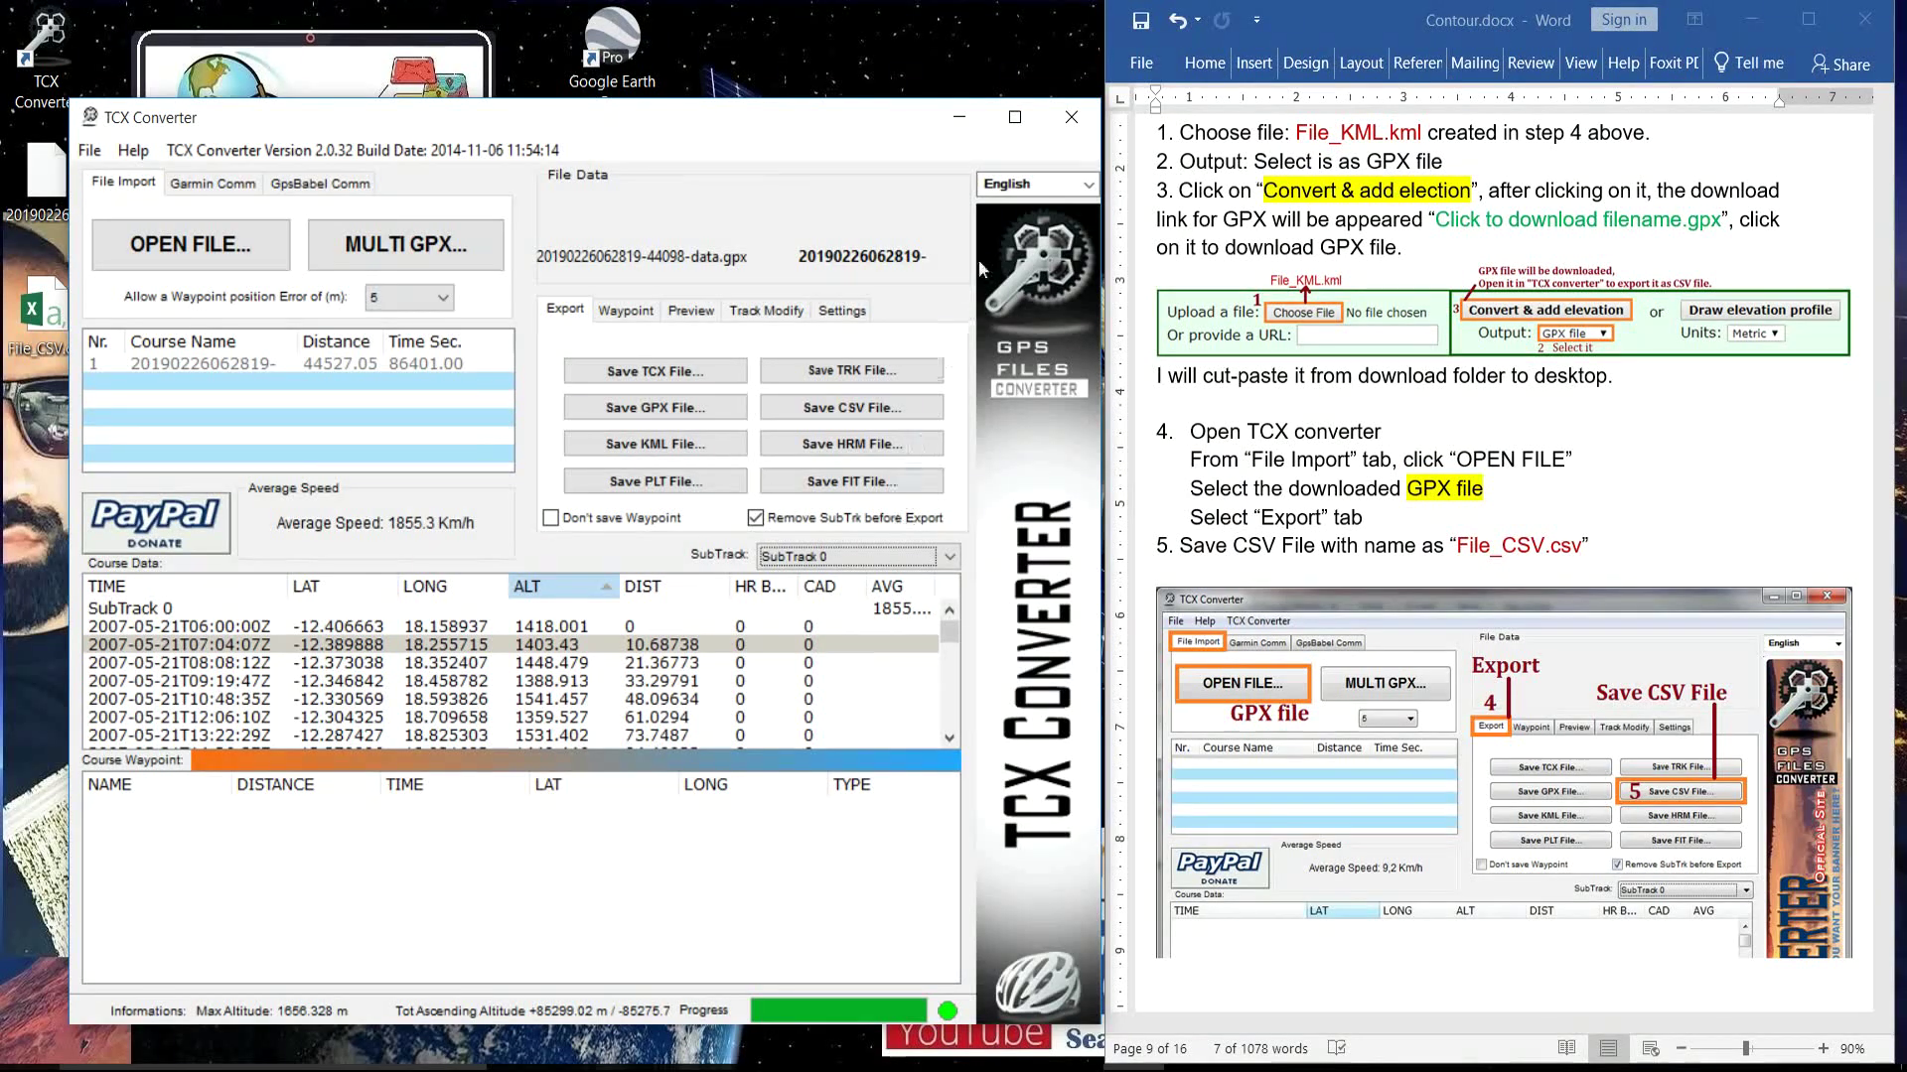
Exit TCX Converter and place the File_CSV.csv icon beside File_KML.kml on the desktop.
click(91, 156)
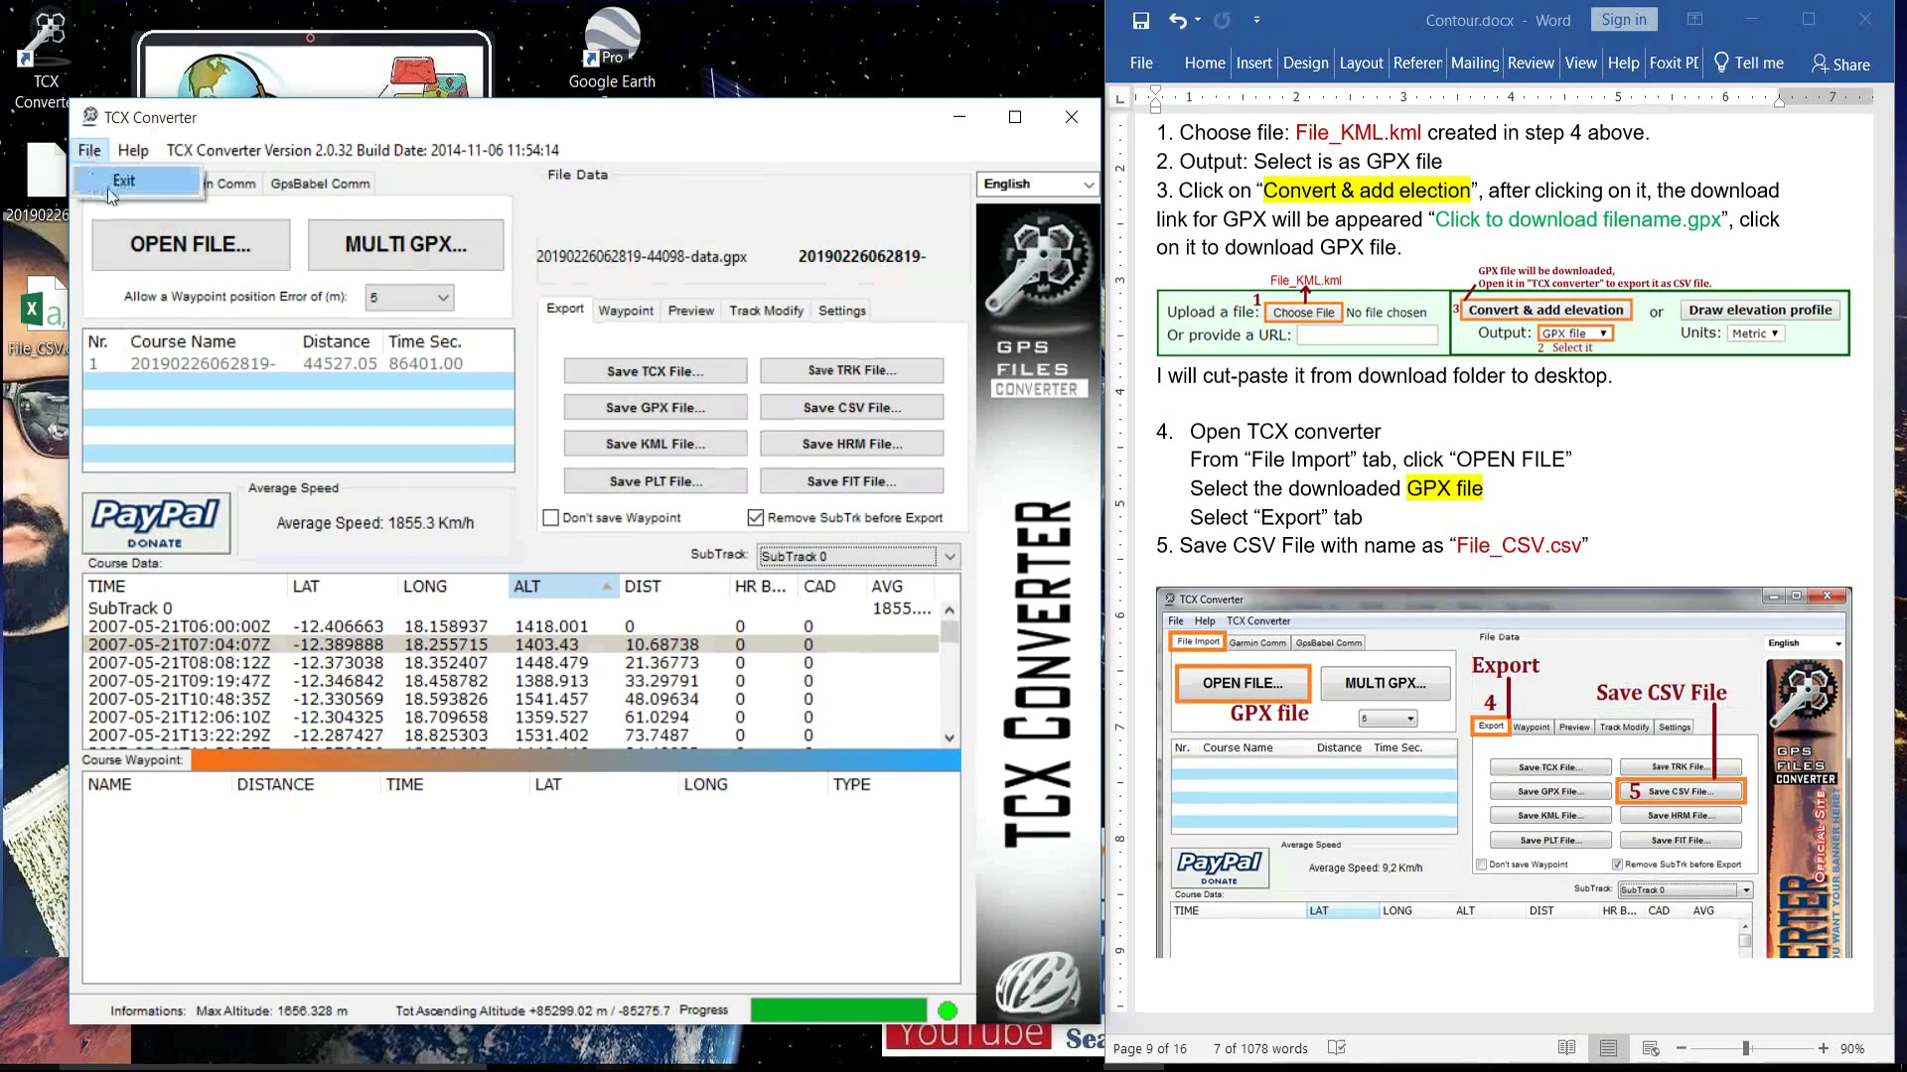
click(124, 182)
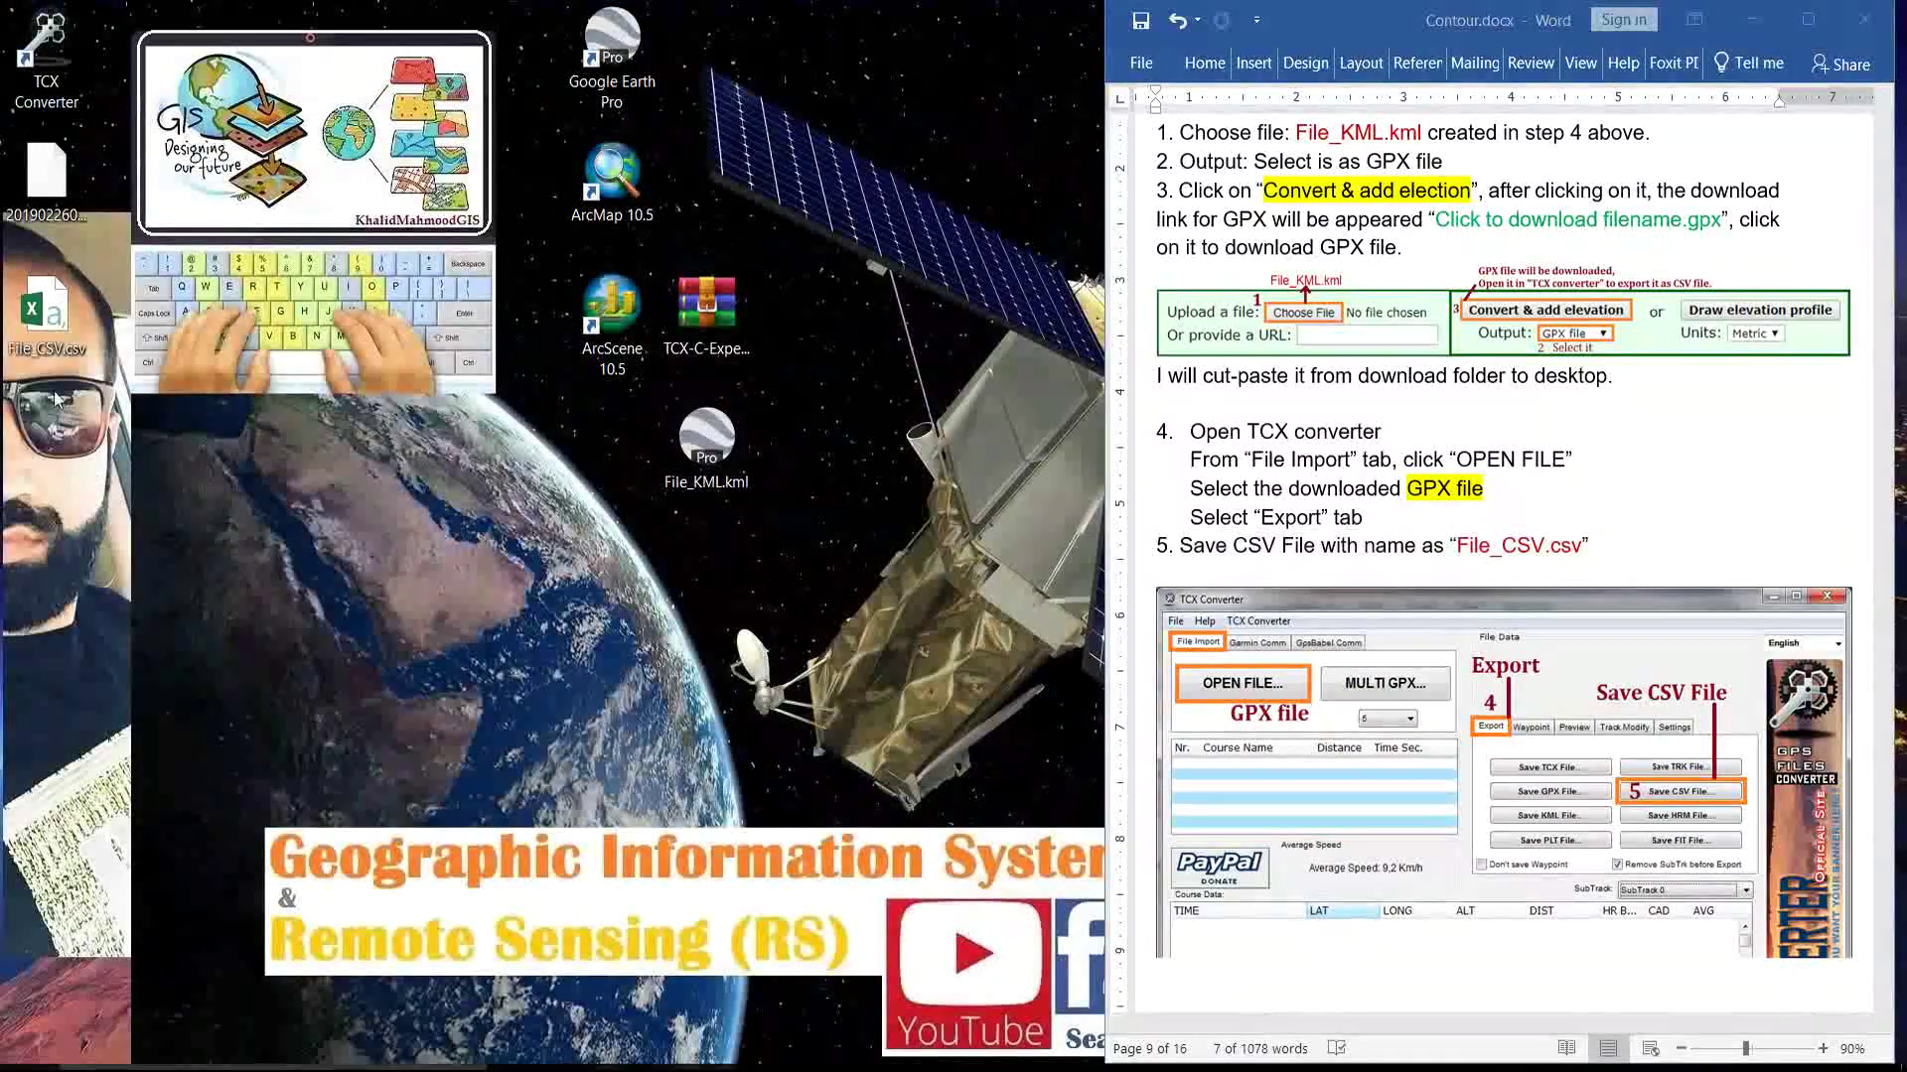
drag(37, 318, 605, 433)
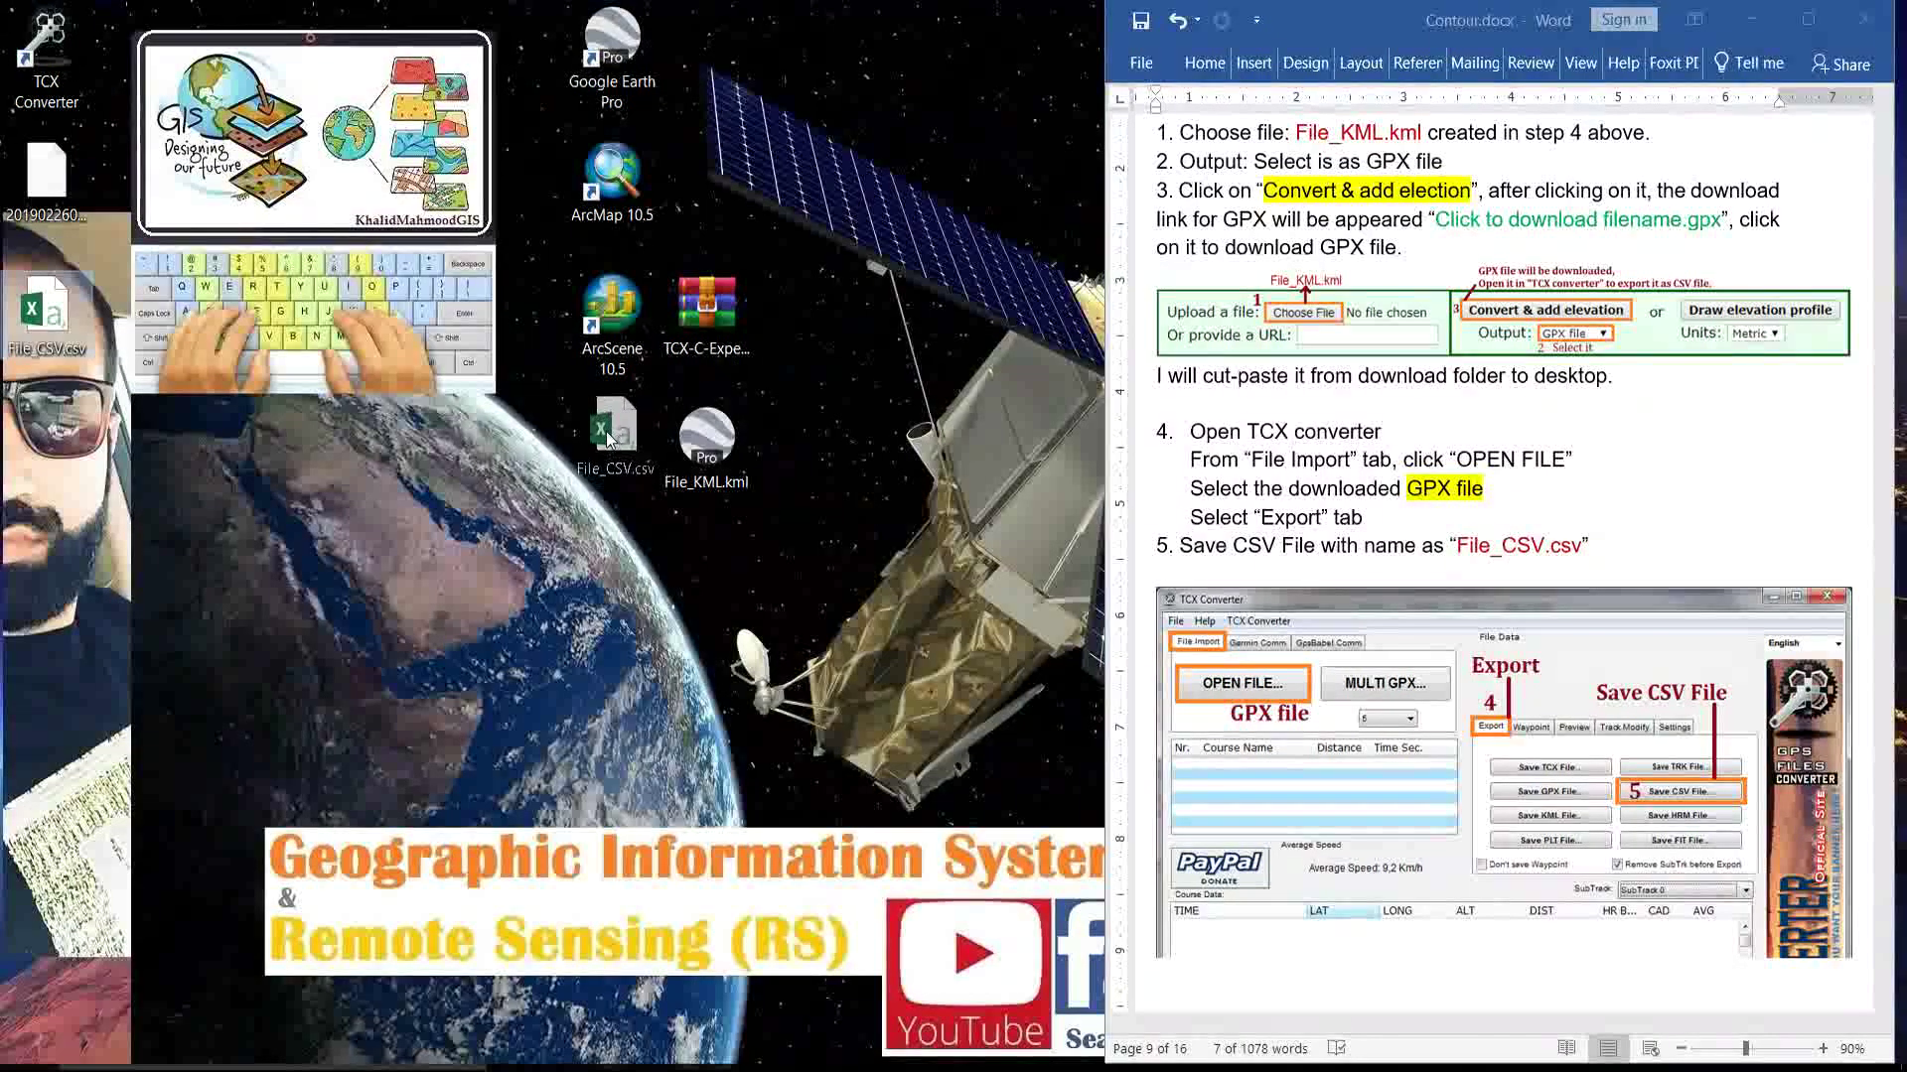
drag(808, 444, 810, 446)
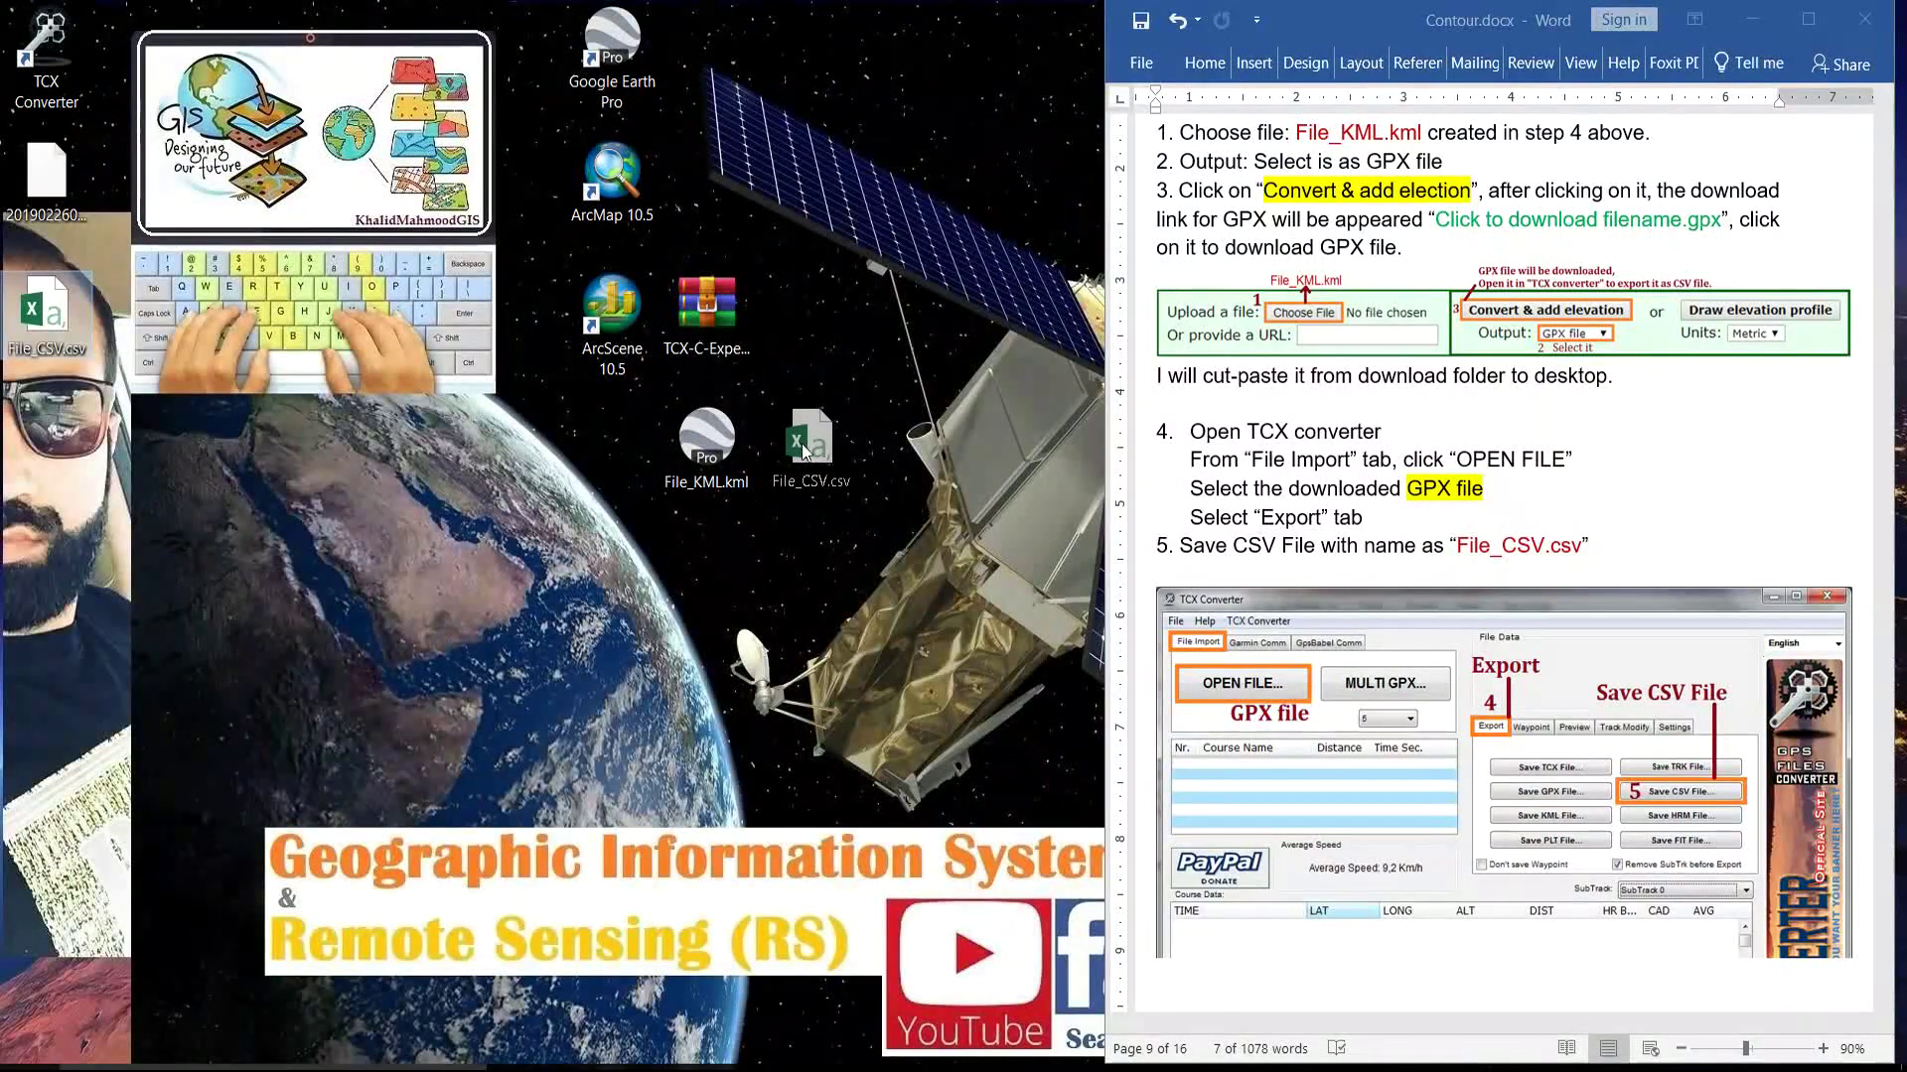
click(806, 530)
In Contour.docx, go to the page after the TCX Converter export figure and undo the last edit.
triple_click(1401, 536)
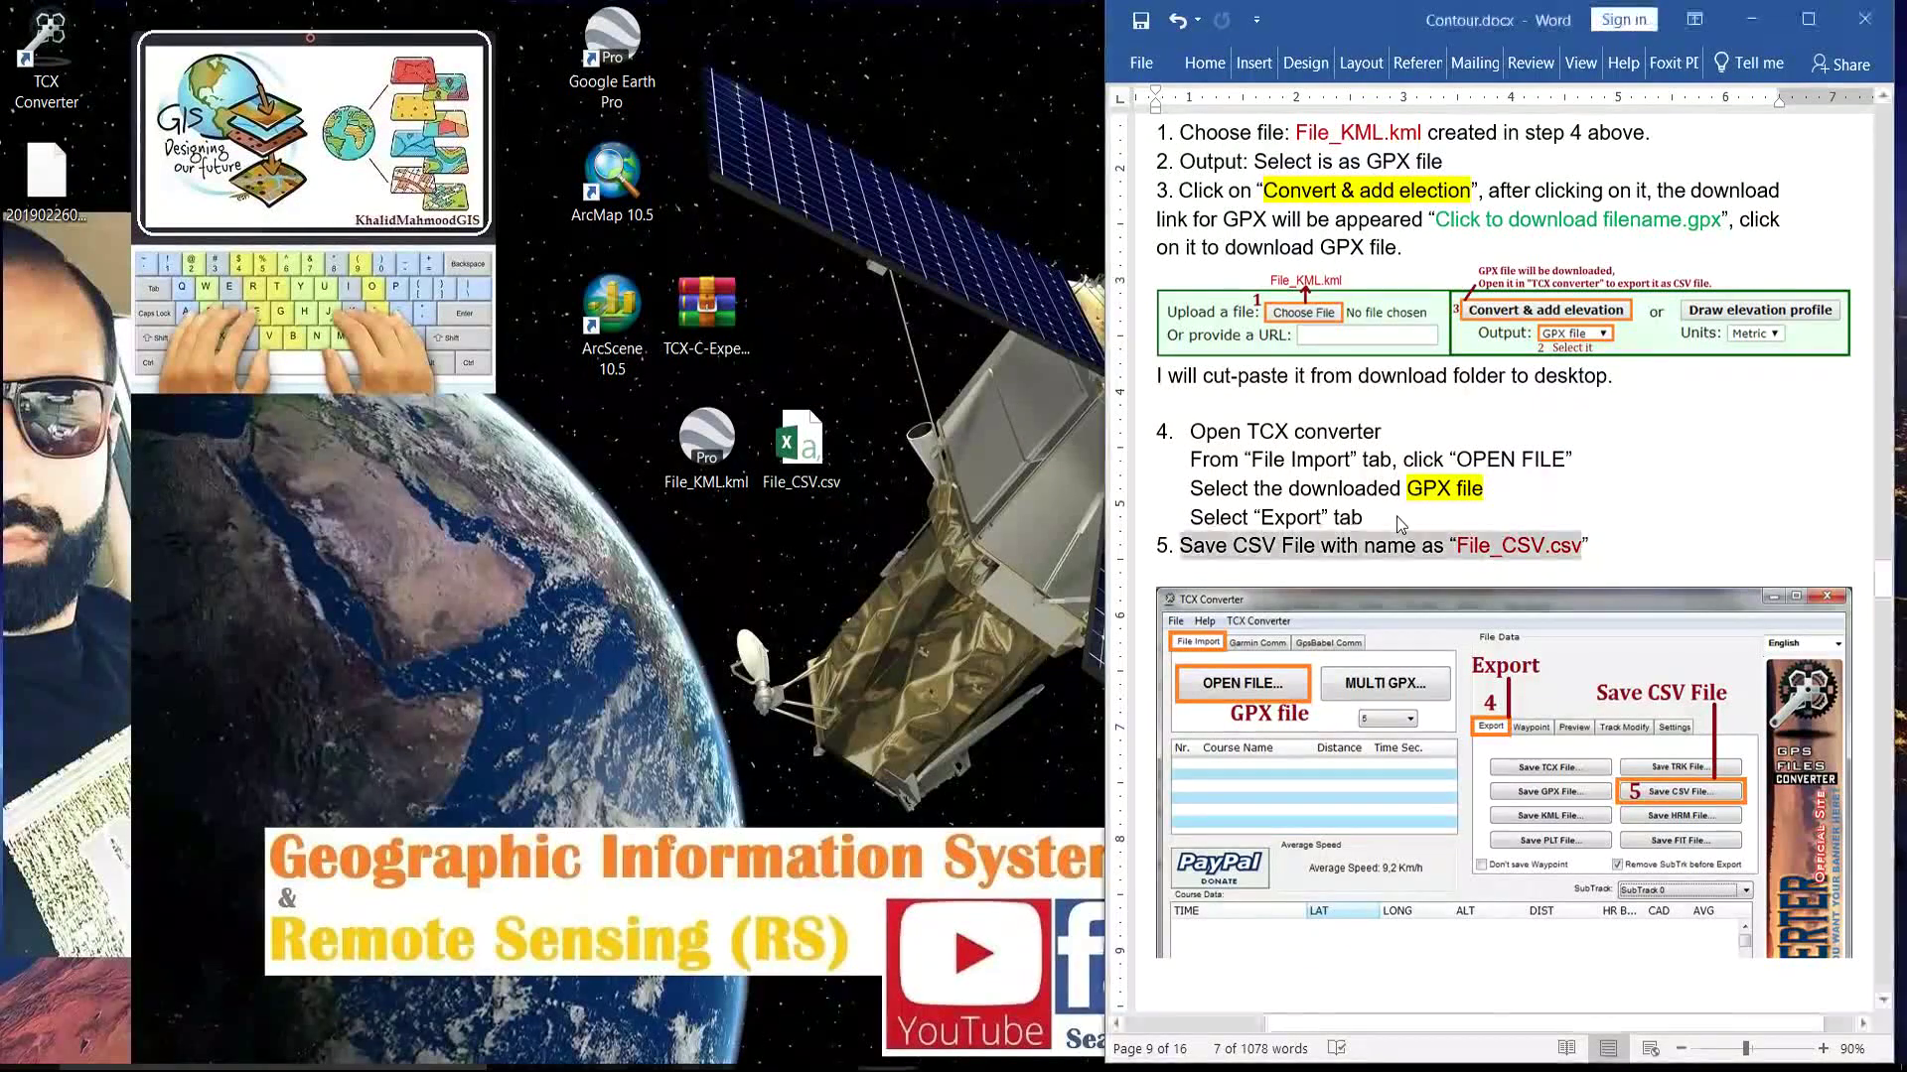
click(1608, 545)
scroll(1549, 626, down, 5)
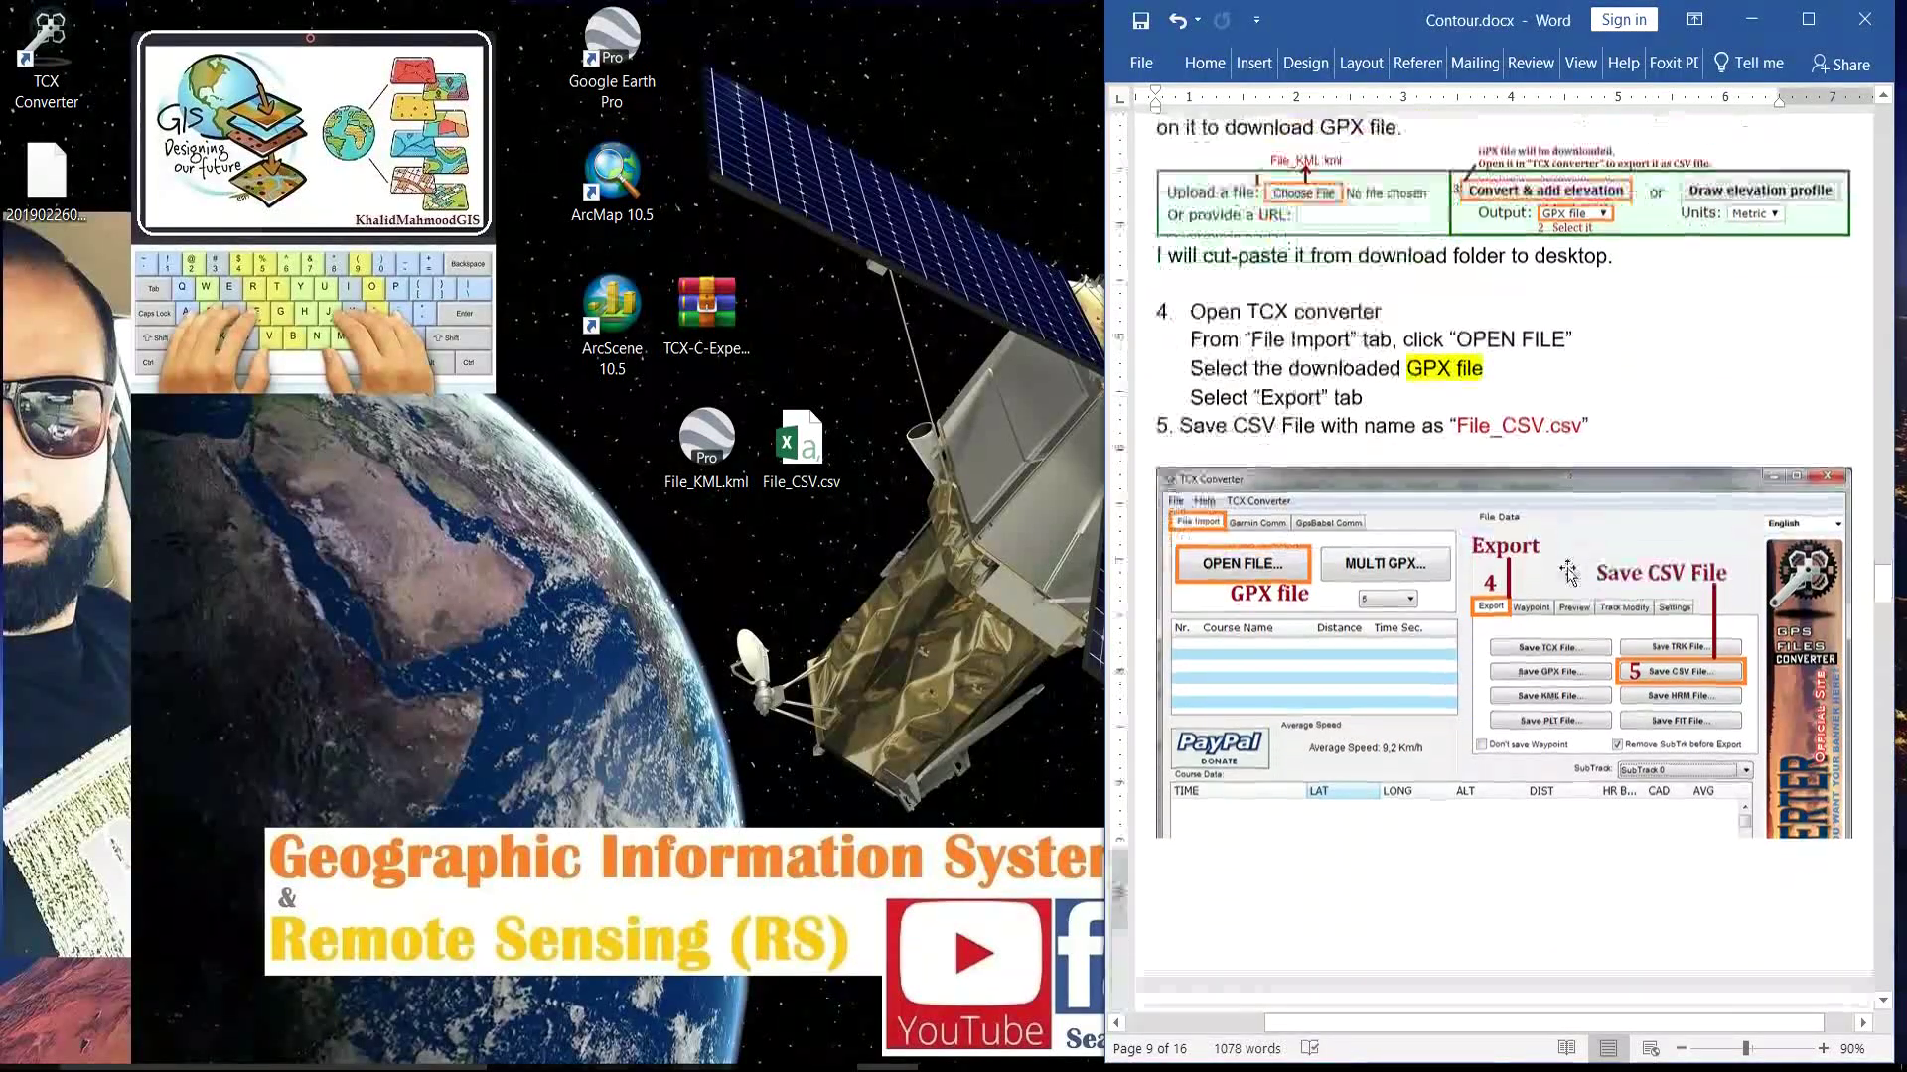
scroll(1366, 701, down, 2)
click(1274, 538)
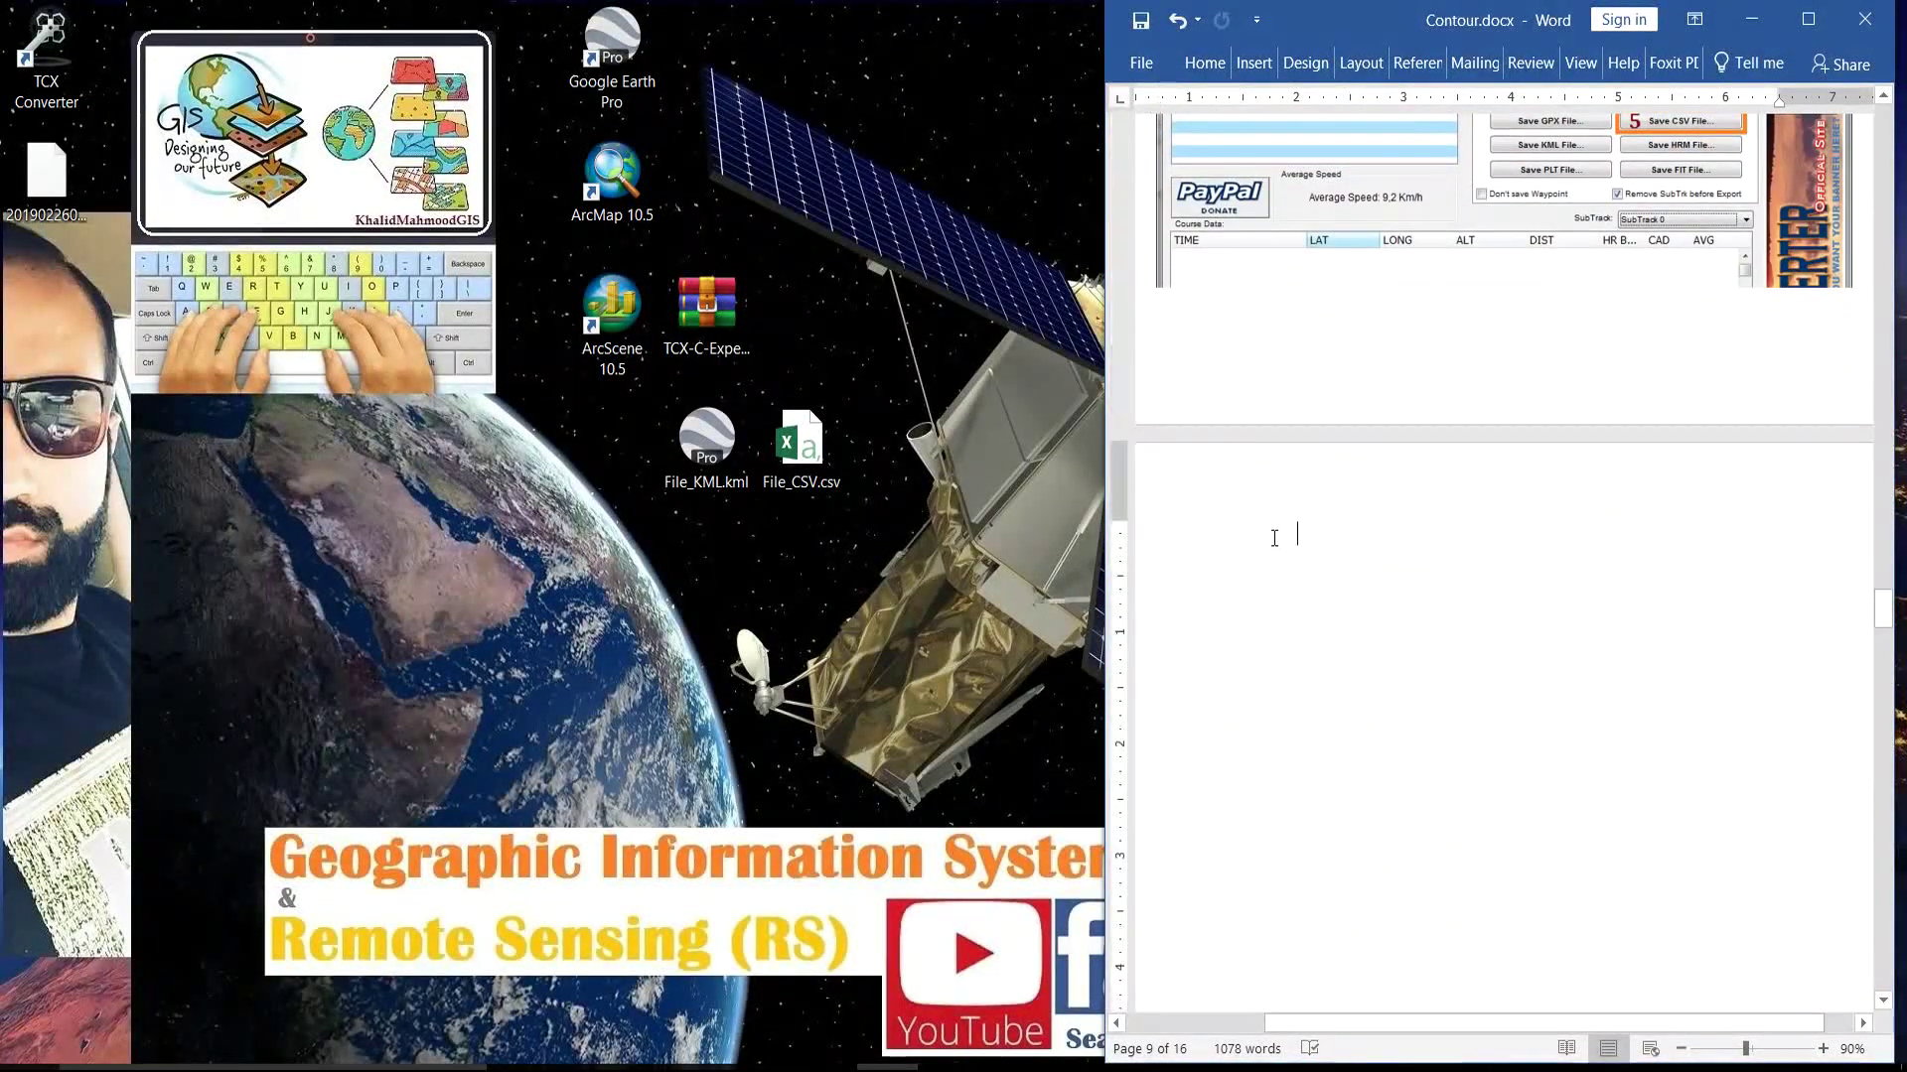
key(ctrl+z)
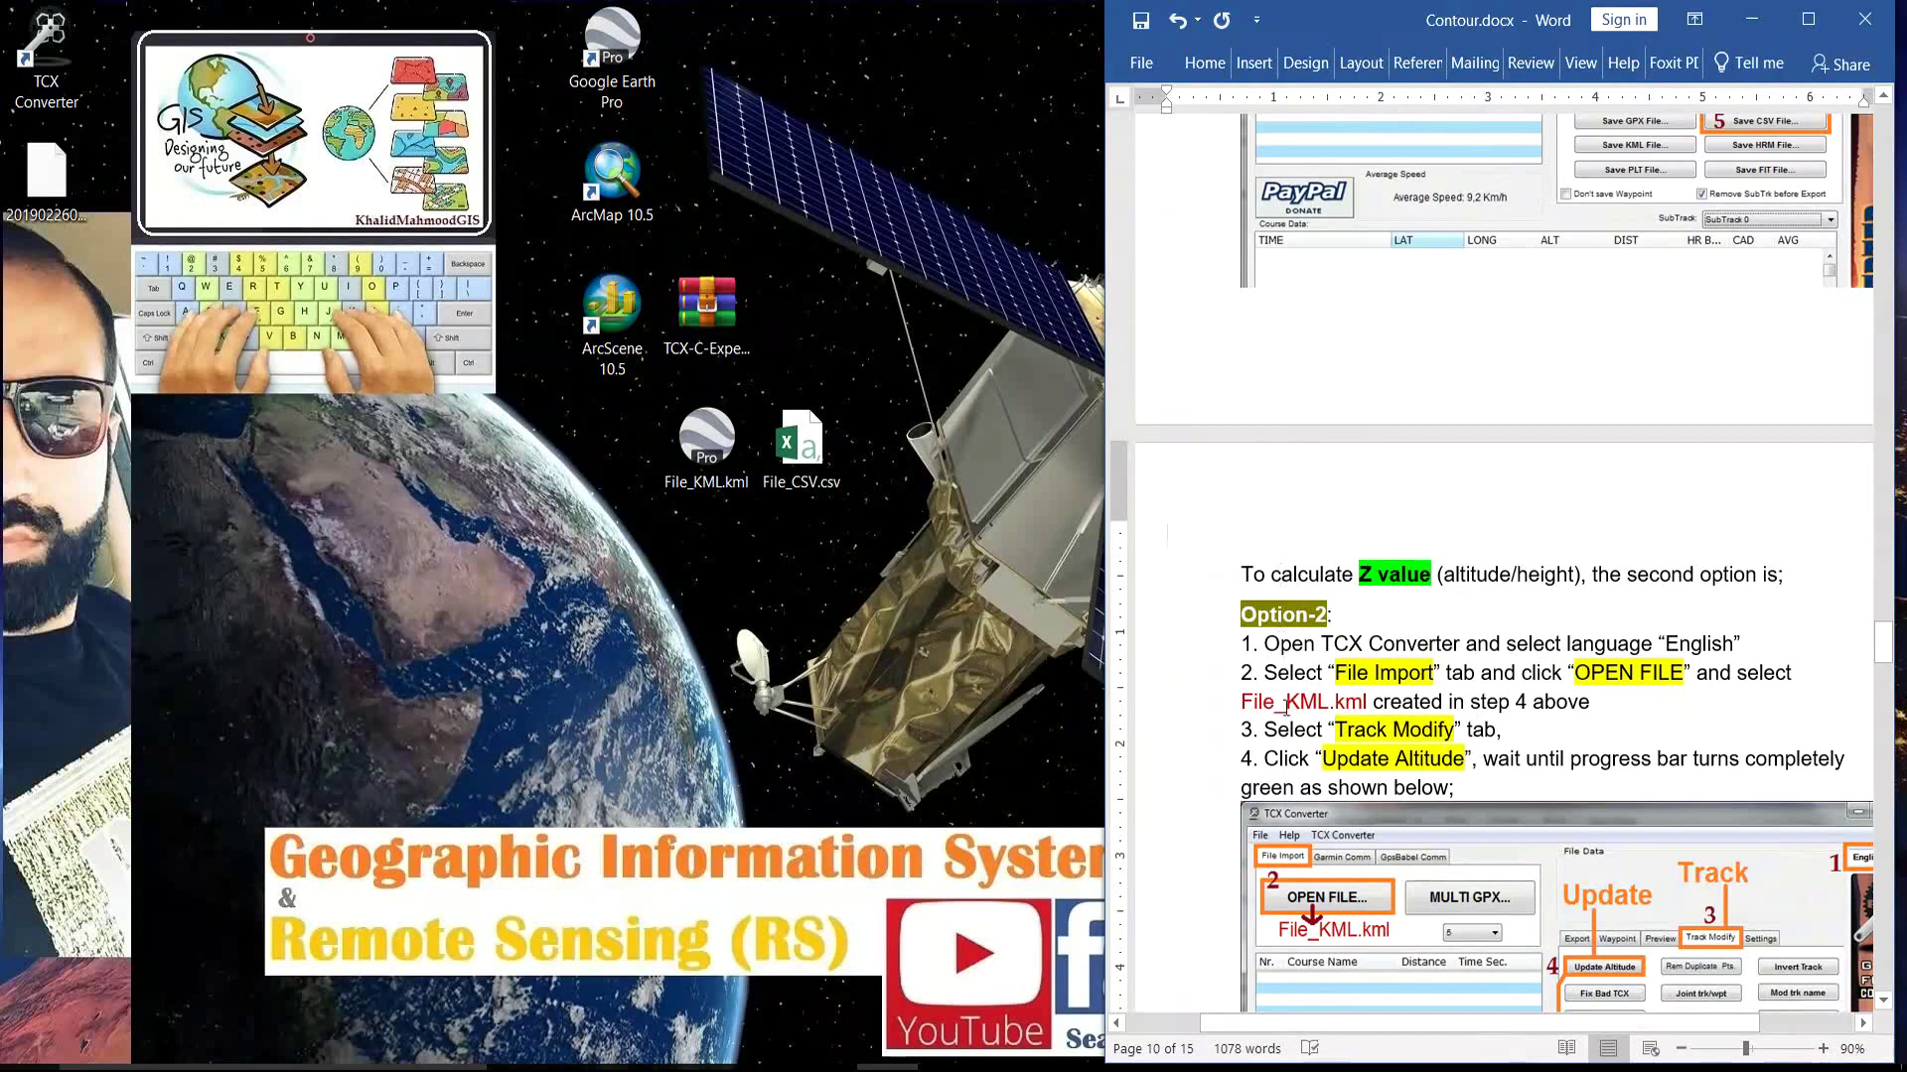
Read the introduction and first steps of Option-2 for calculating the Z value in Contour.docx.
drag(1194, 1031, 1283, 1029)
scroll(1356, 732, down, 3)
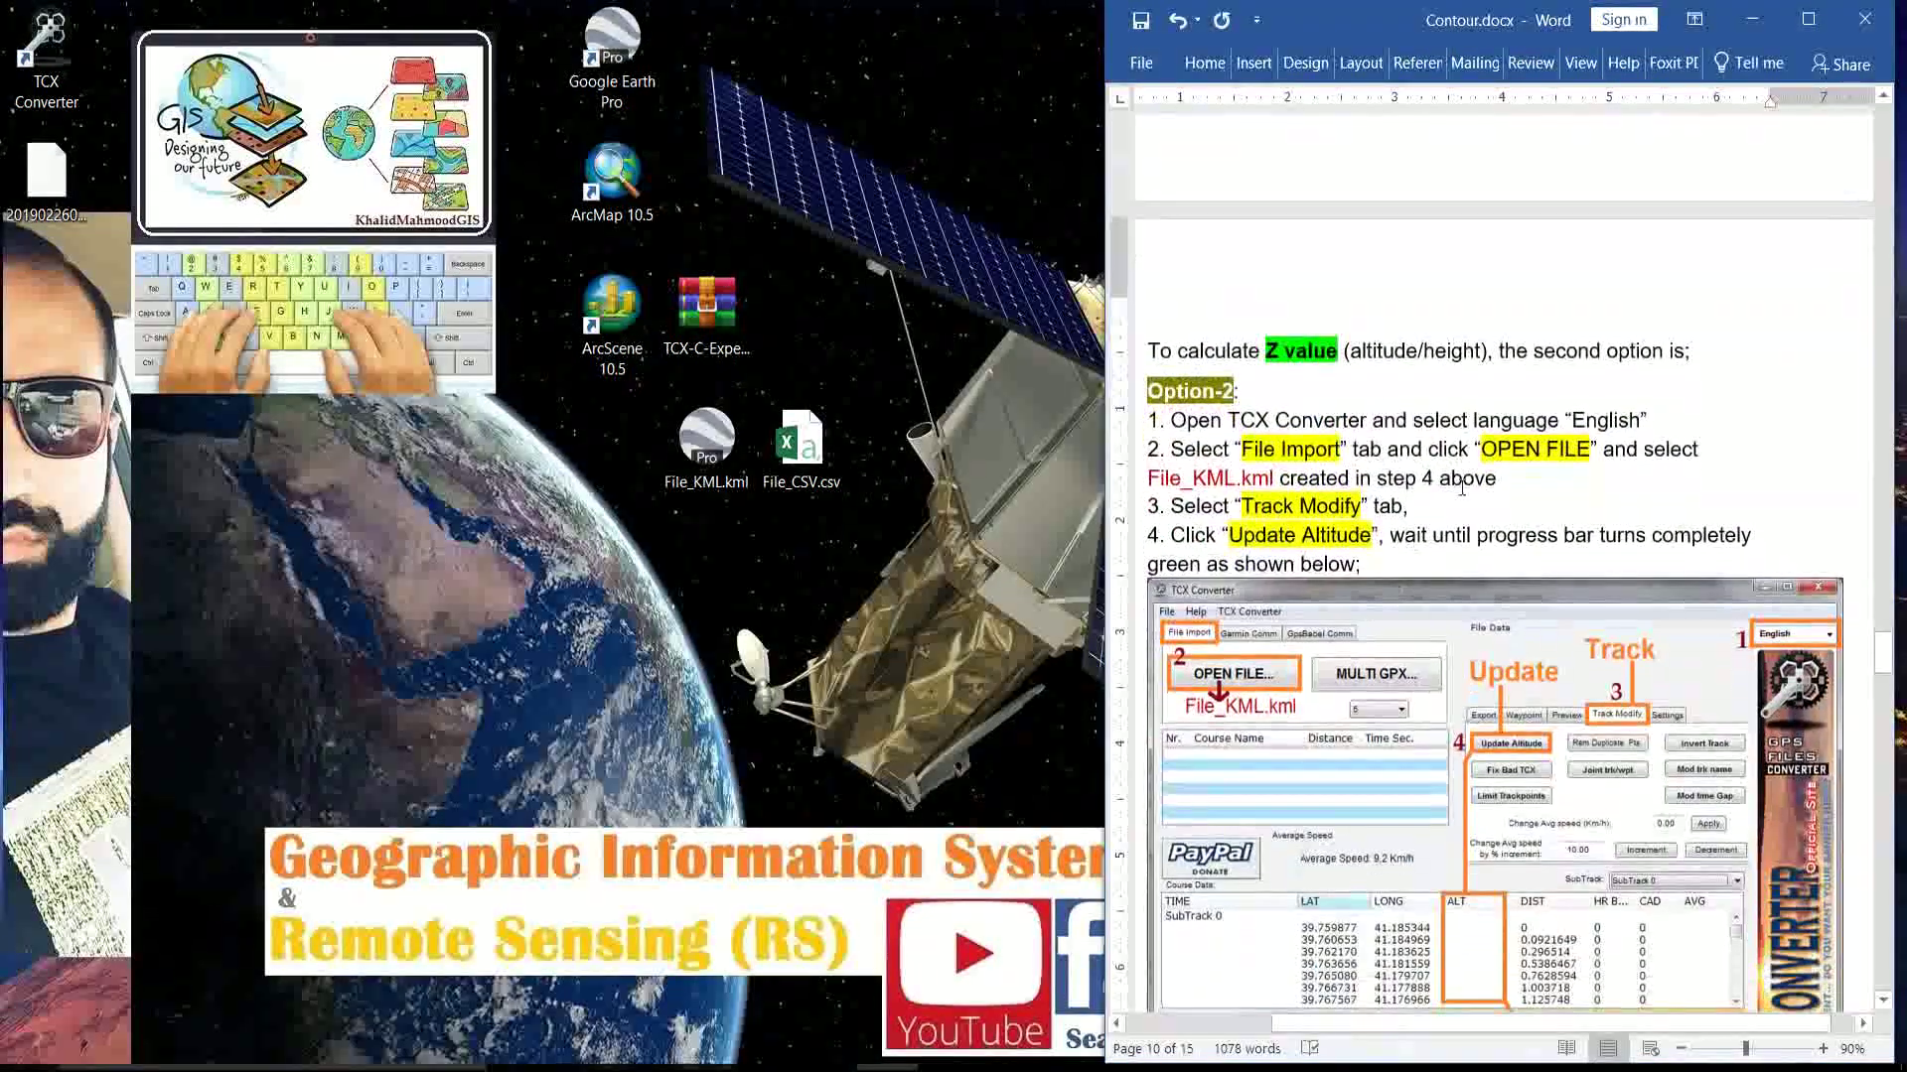
drag(1617, 354, 1668, 356)
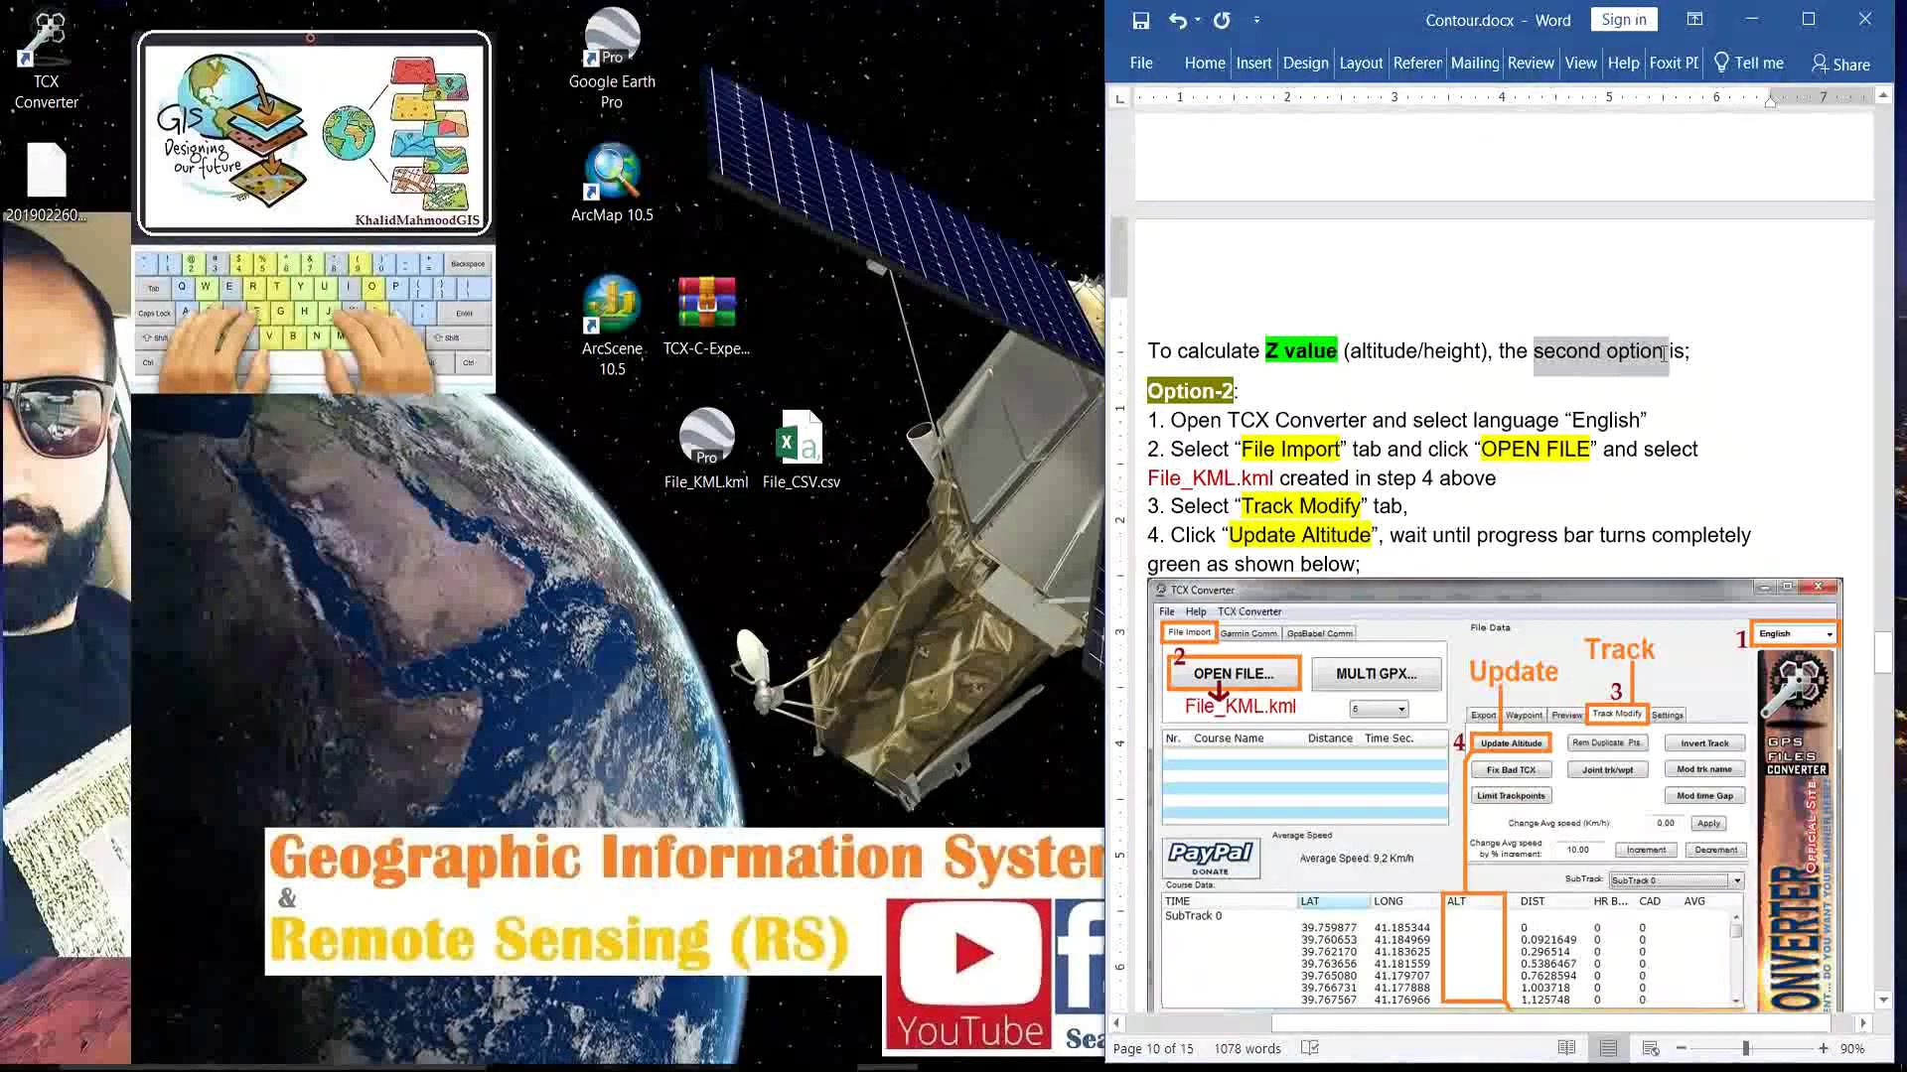
drag(1175, 420, 1610, 420)
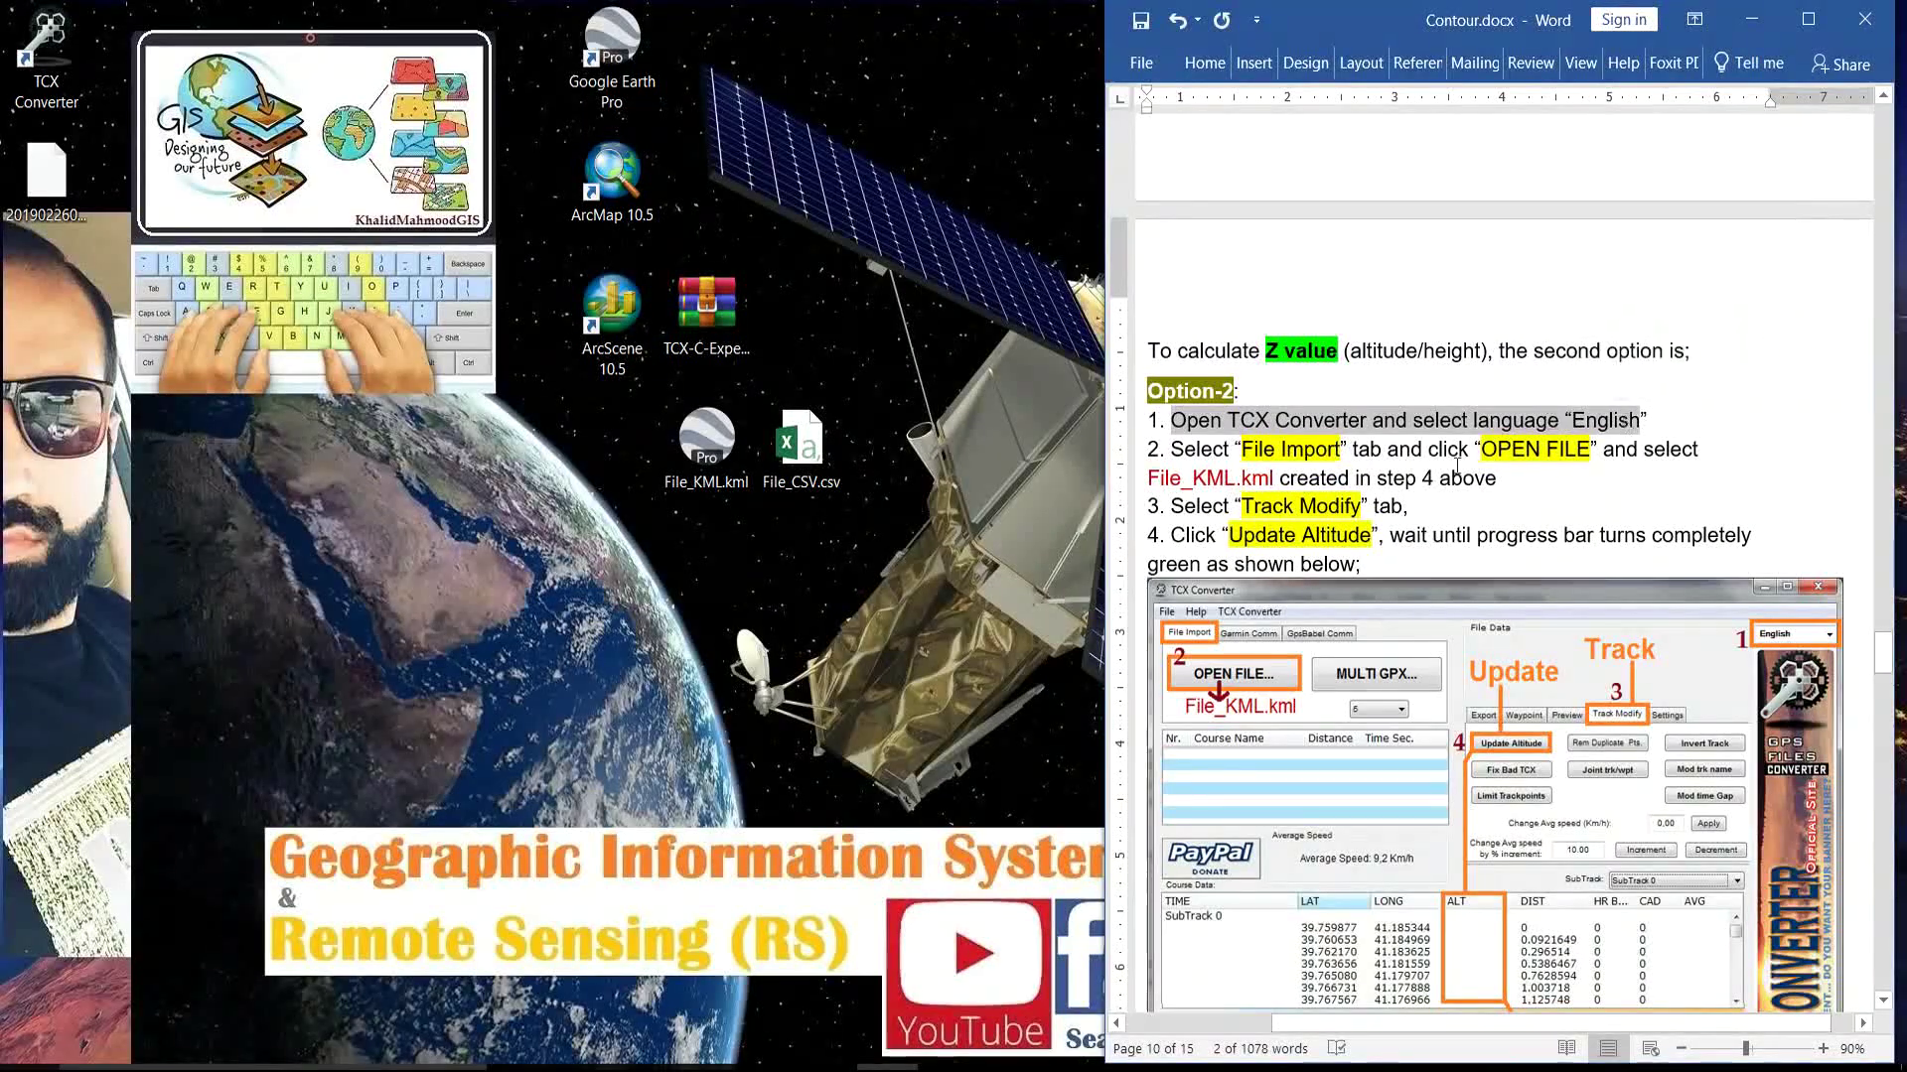
click(1394, 495)
scroll(1395, 495, down, 2)
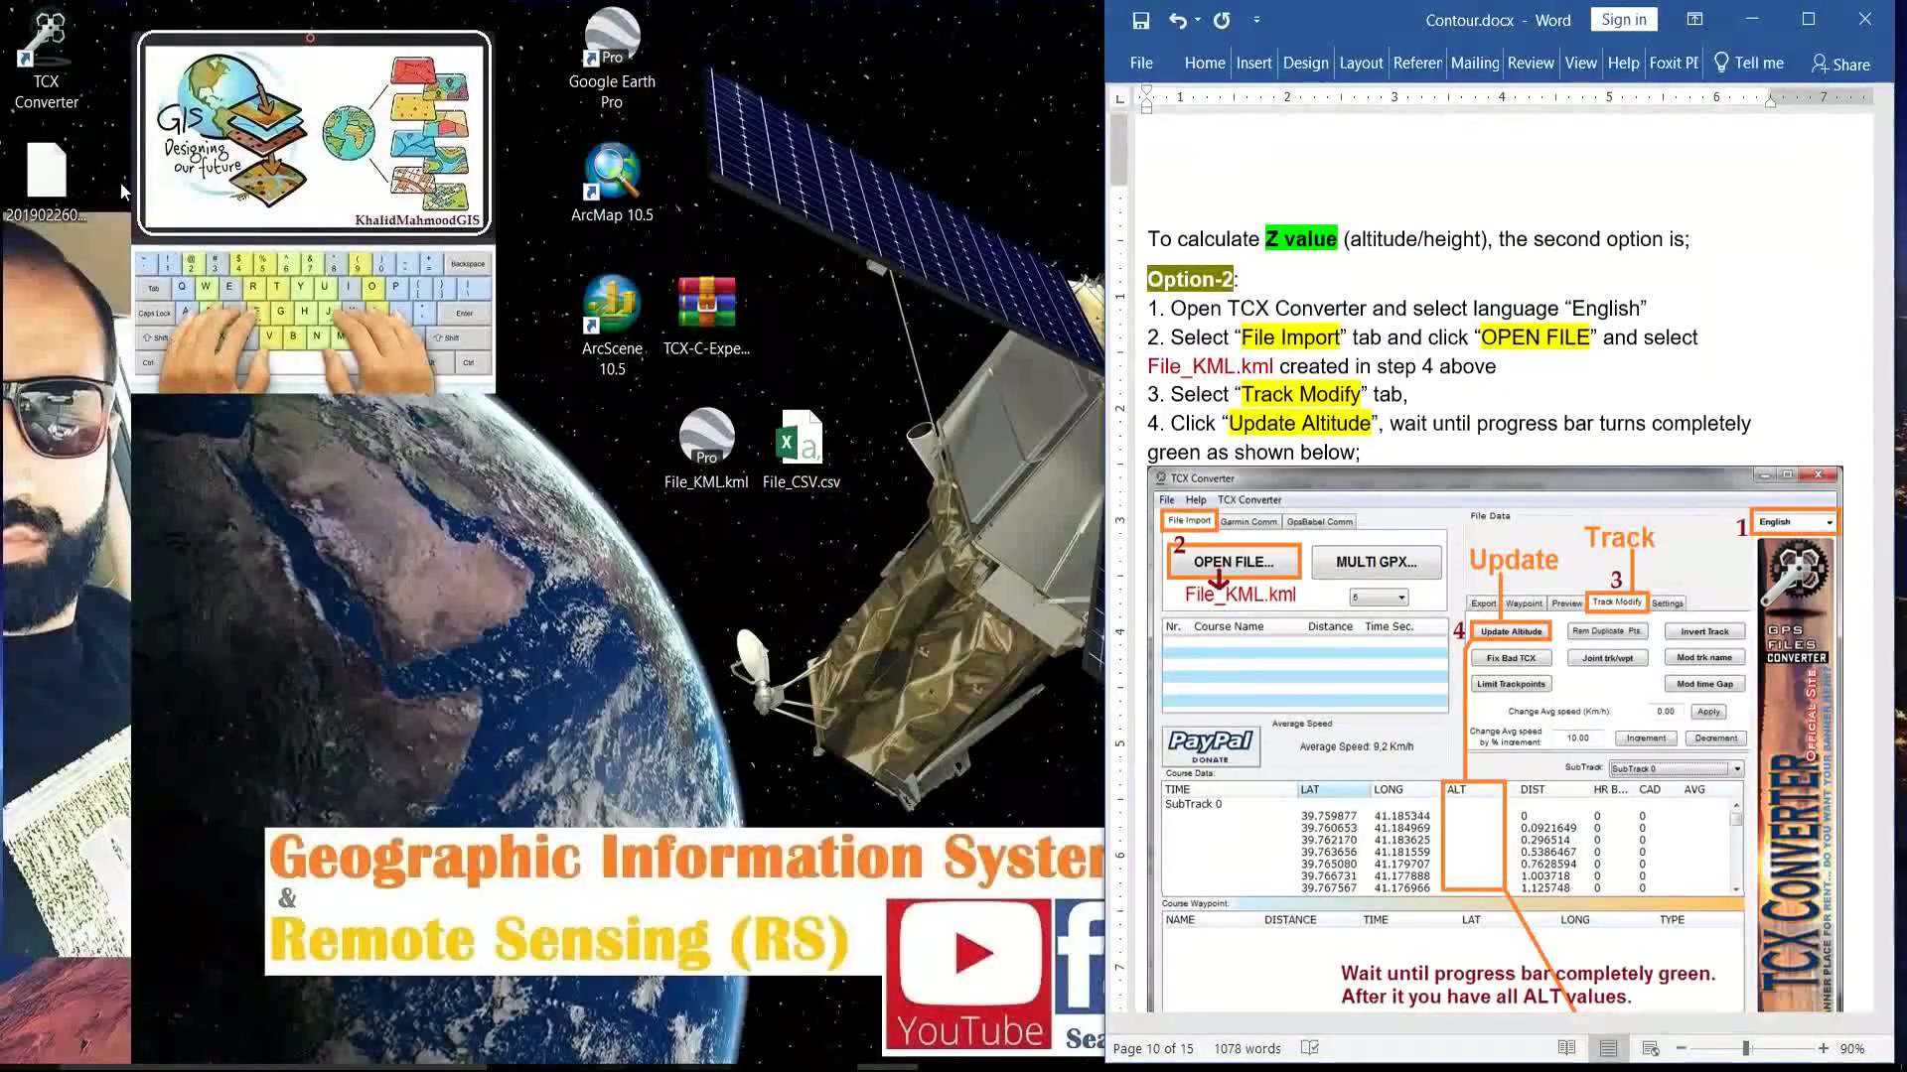
Launch TCX Converter from the desktop and consult Option-2 steps 1 and 2 in Contour.docx.
click(50, 62)
double_click(35, 72)
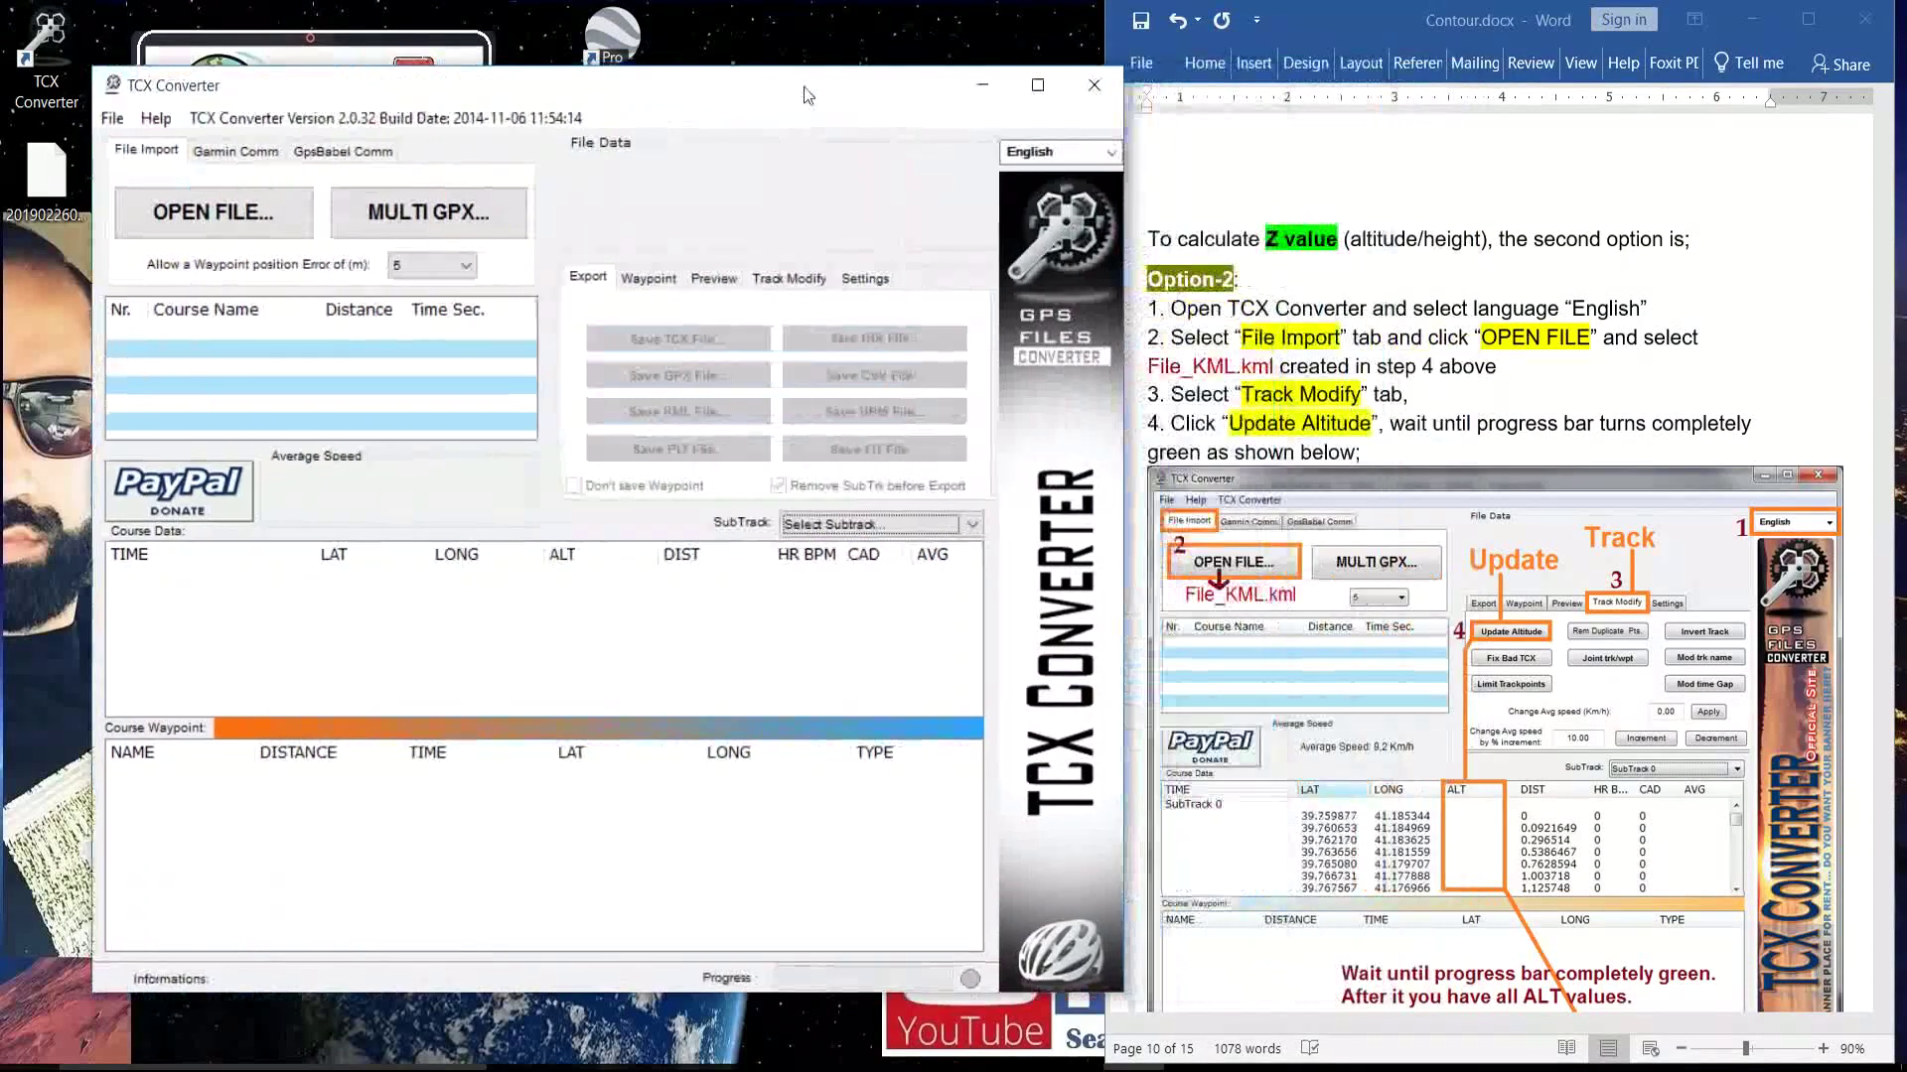
drag(806, 95, 778, 119)
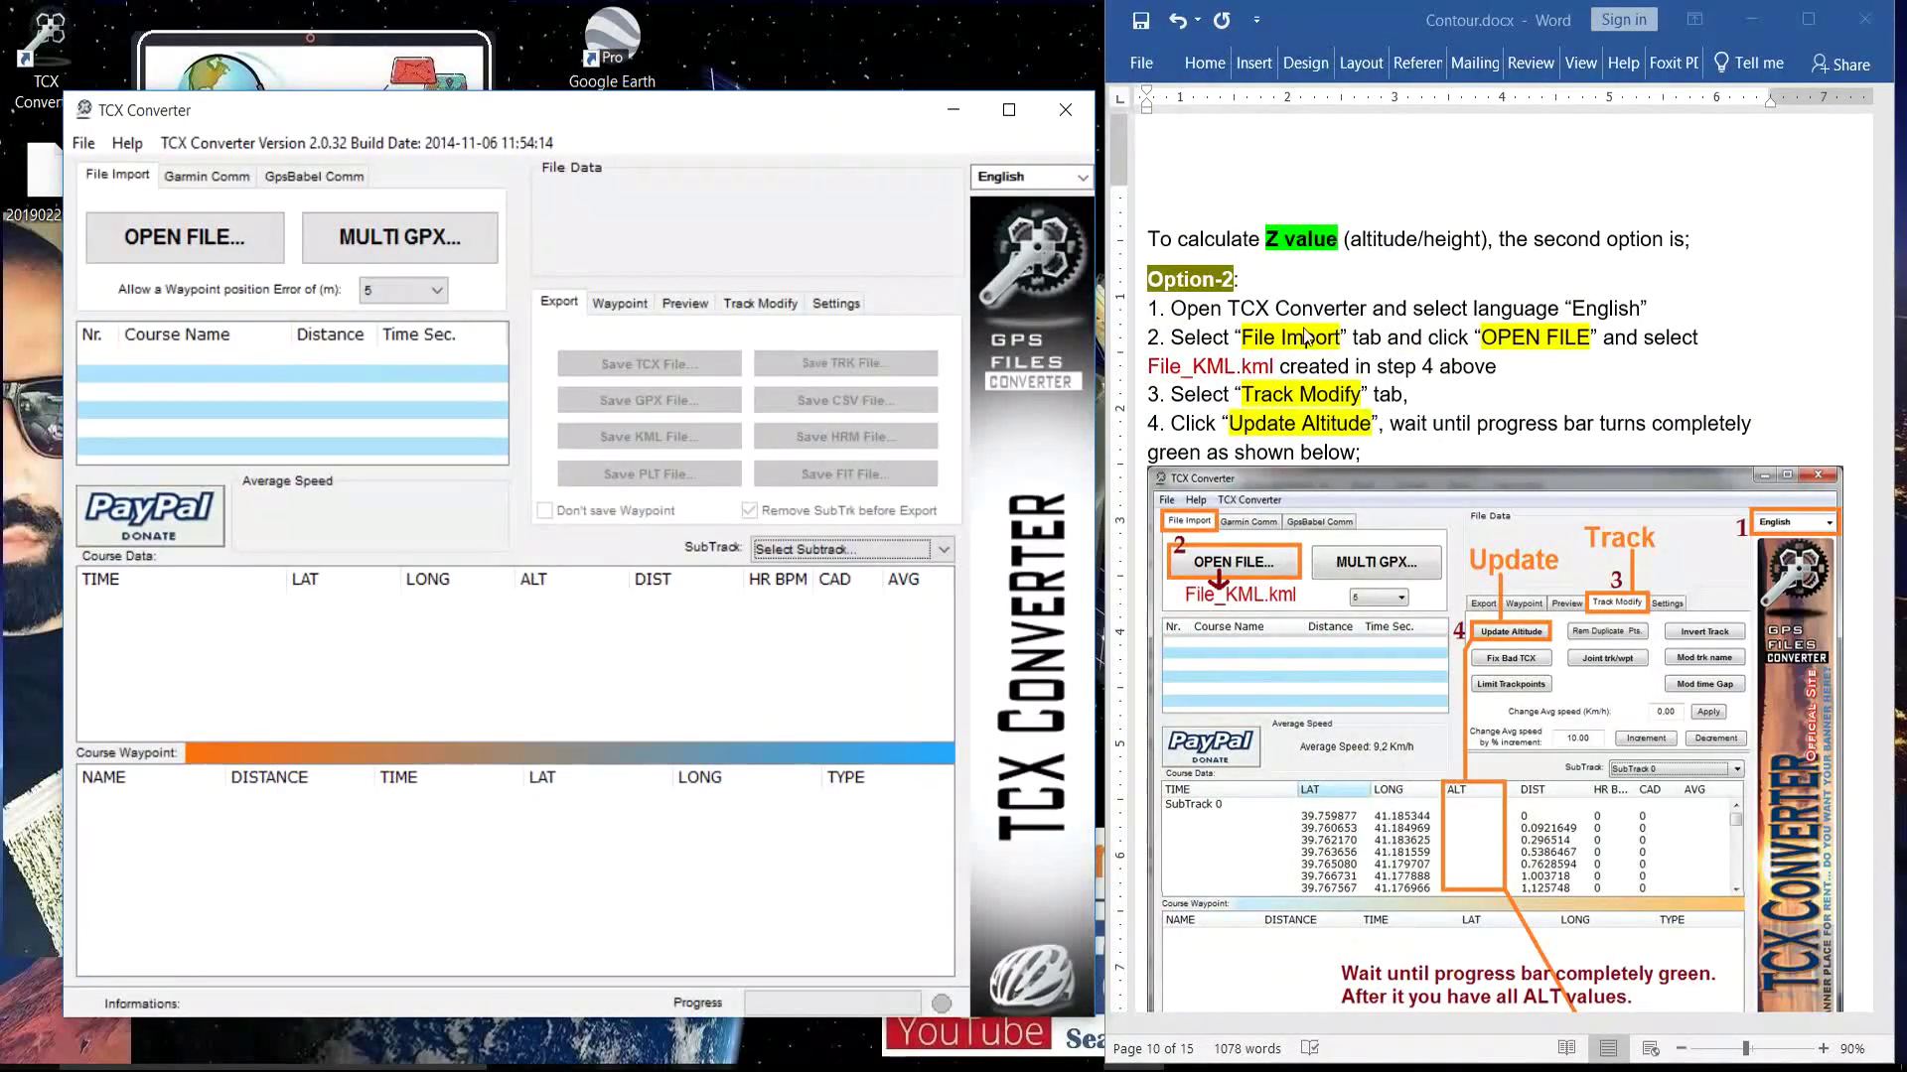
key(alt+Tab)
drag(1228, 309, 1468, 309)
drag(1171, 337, 1340, 338)
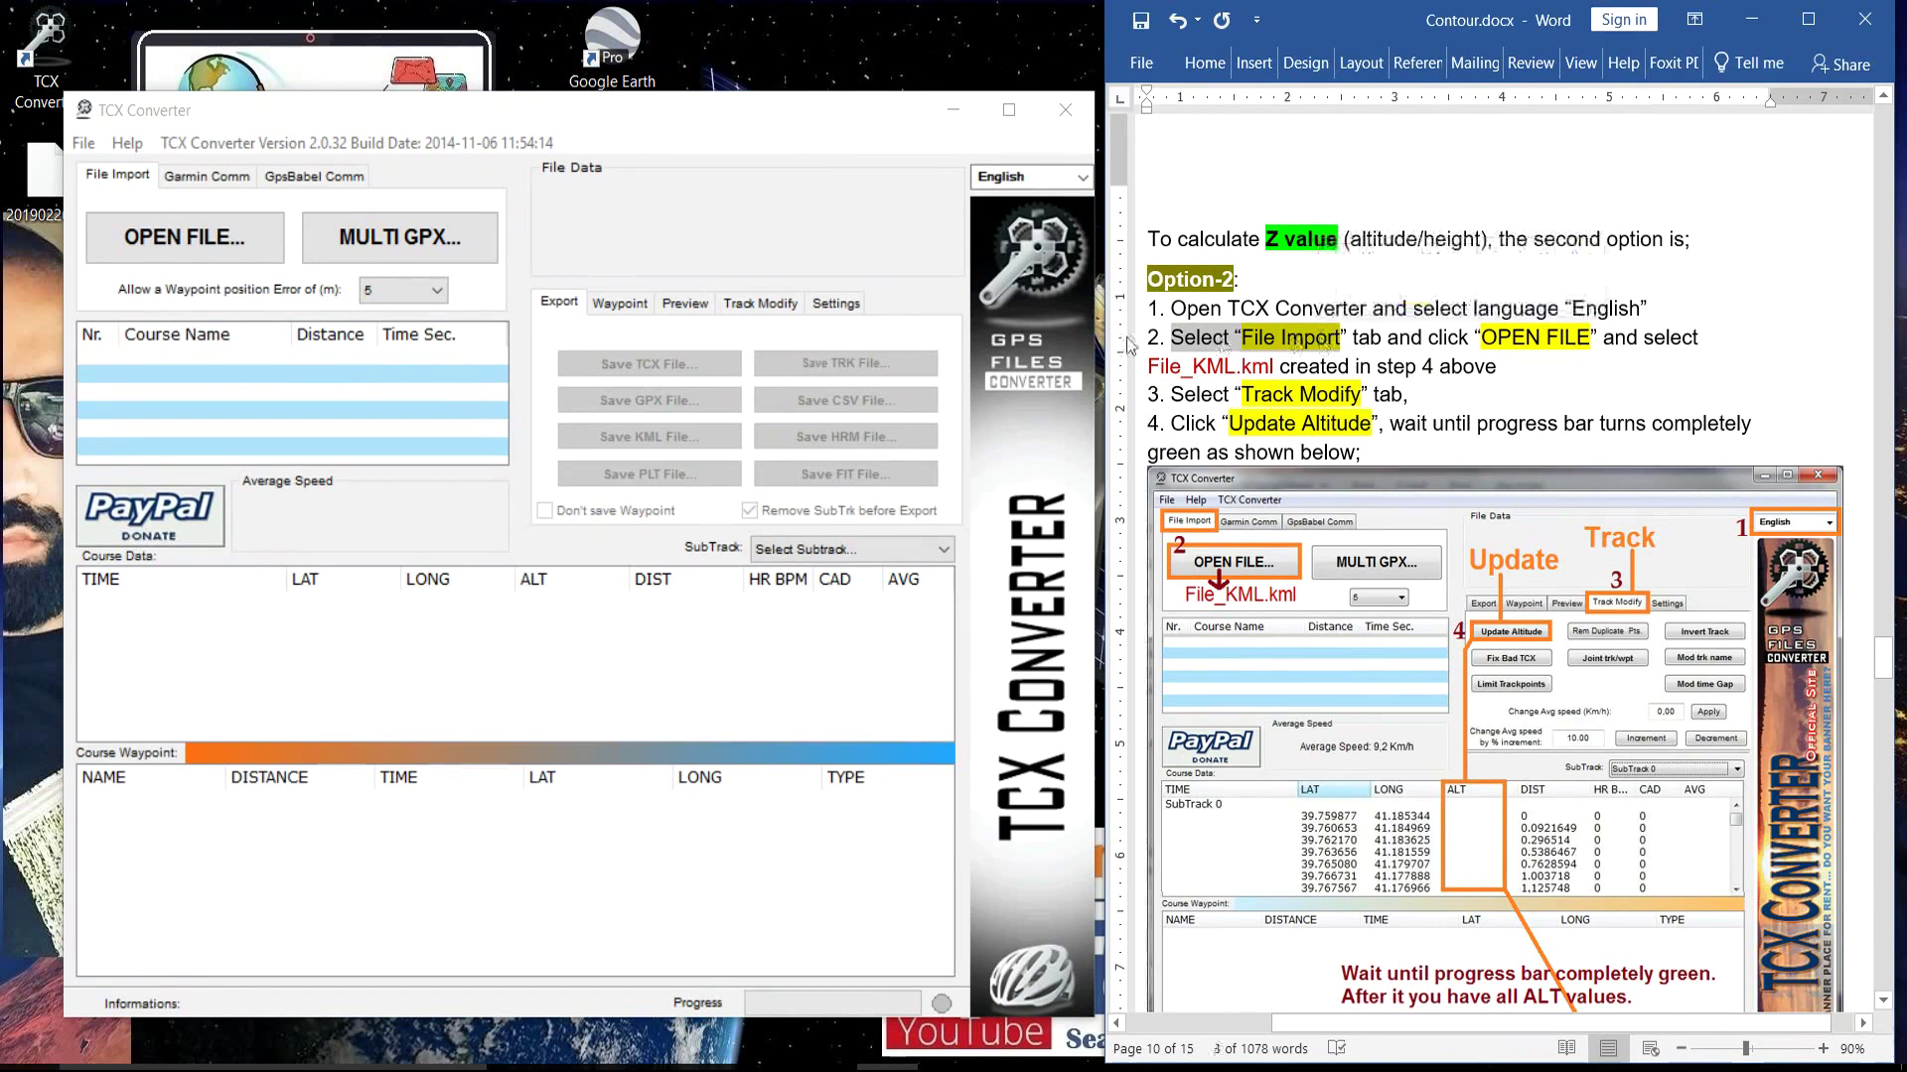
Try to import File_KML.kml from the Desktop into TCX Converter, and close the program.
click(218, 245)
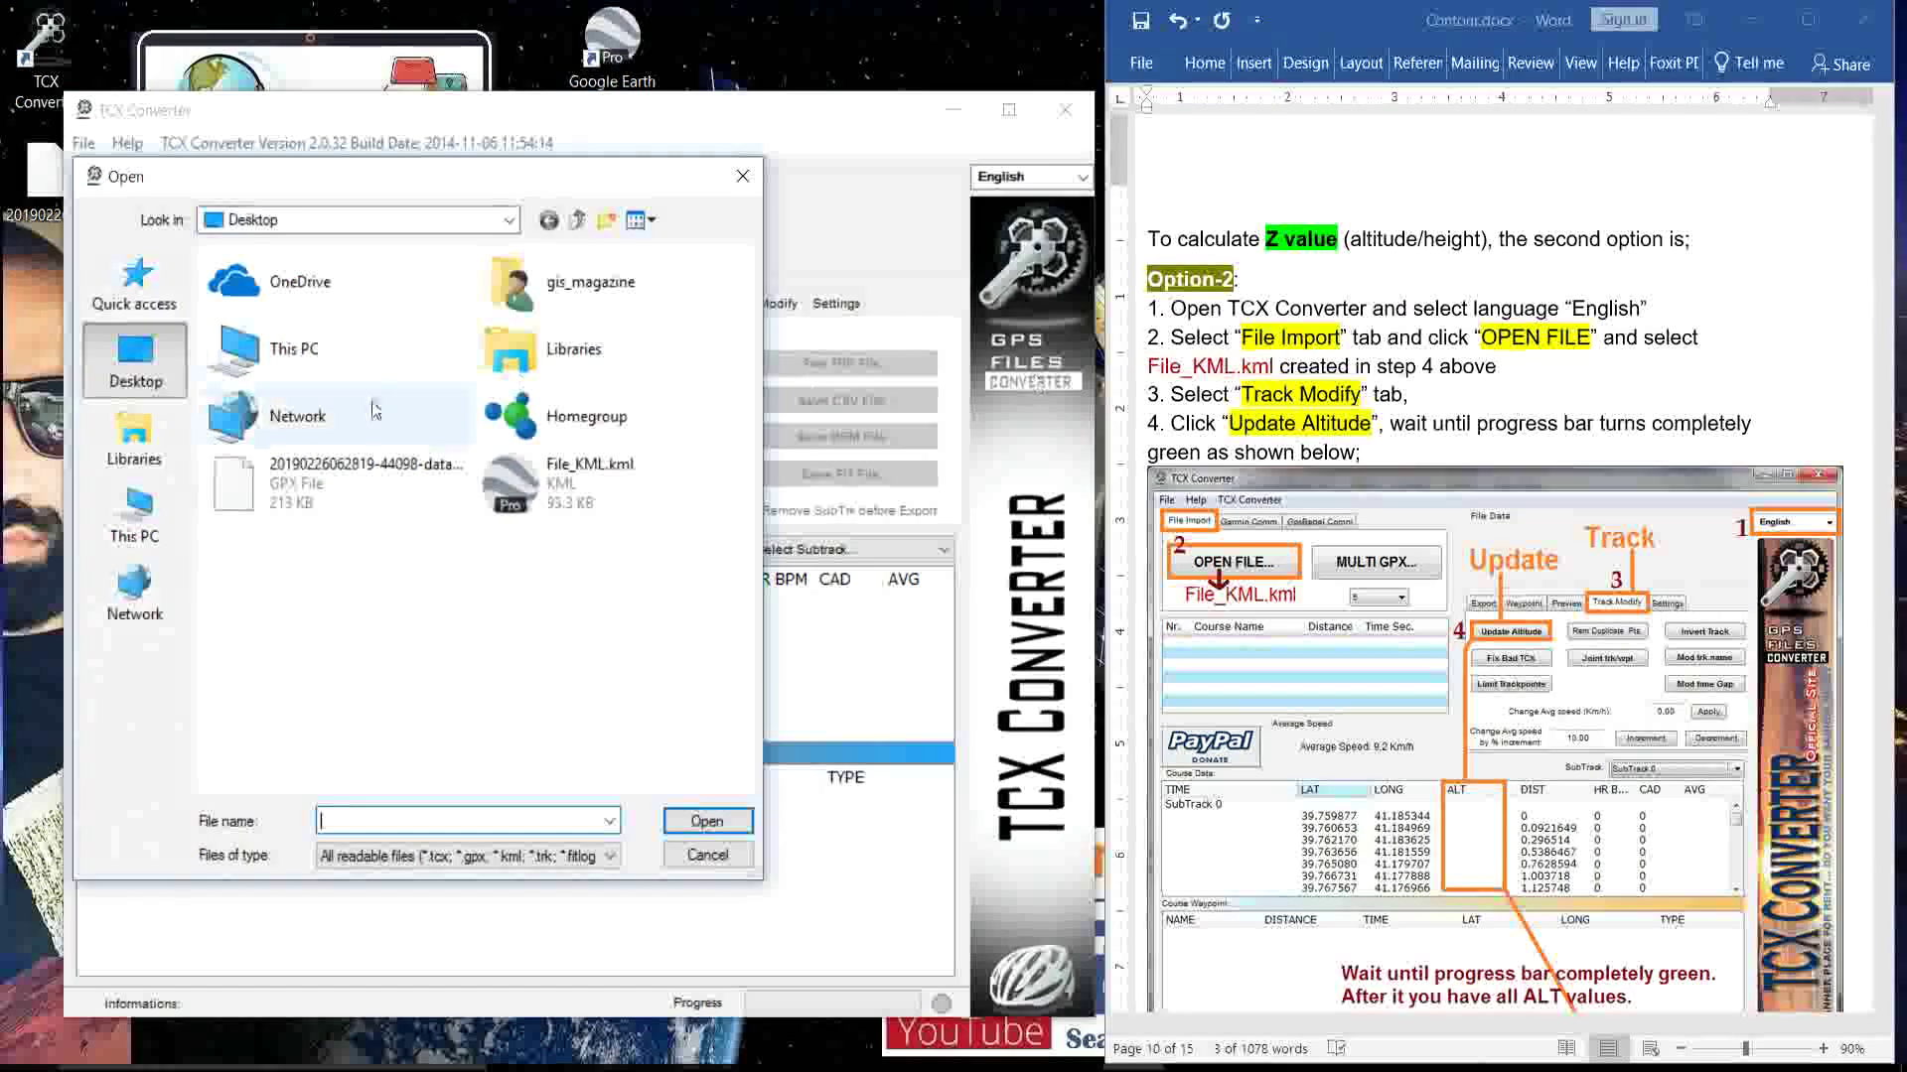
click(546, 478)
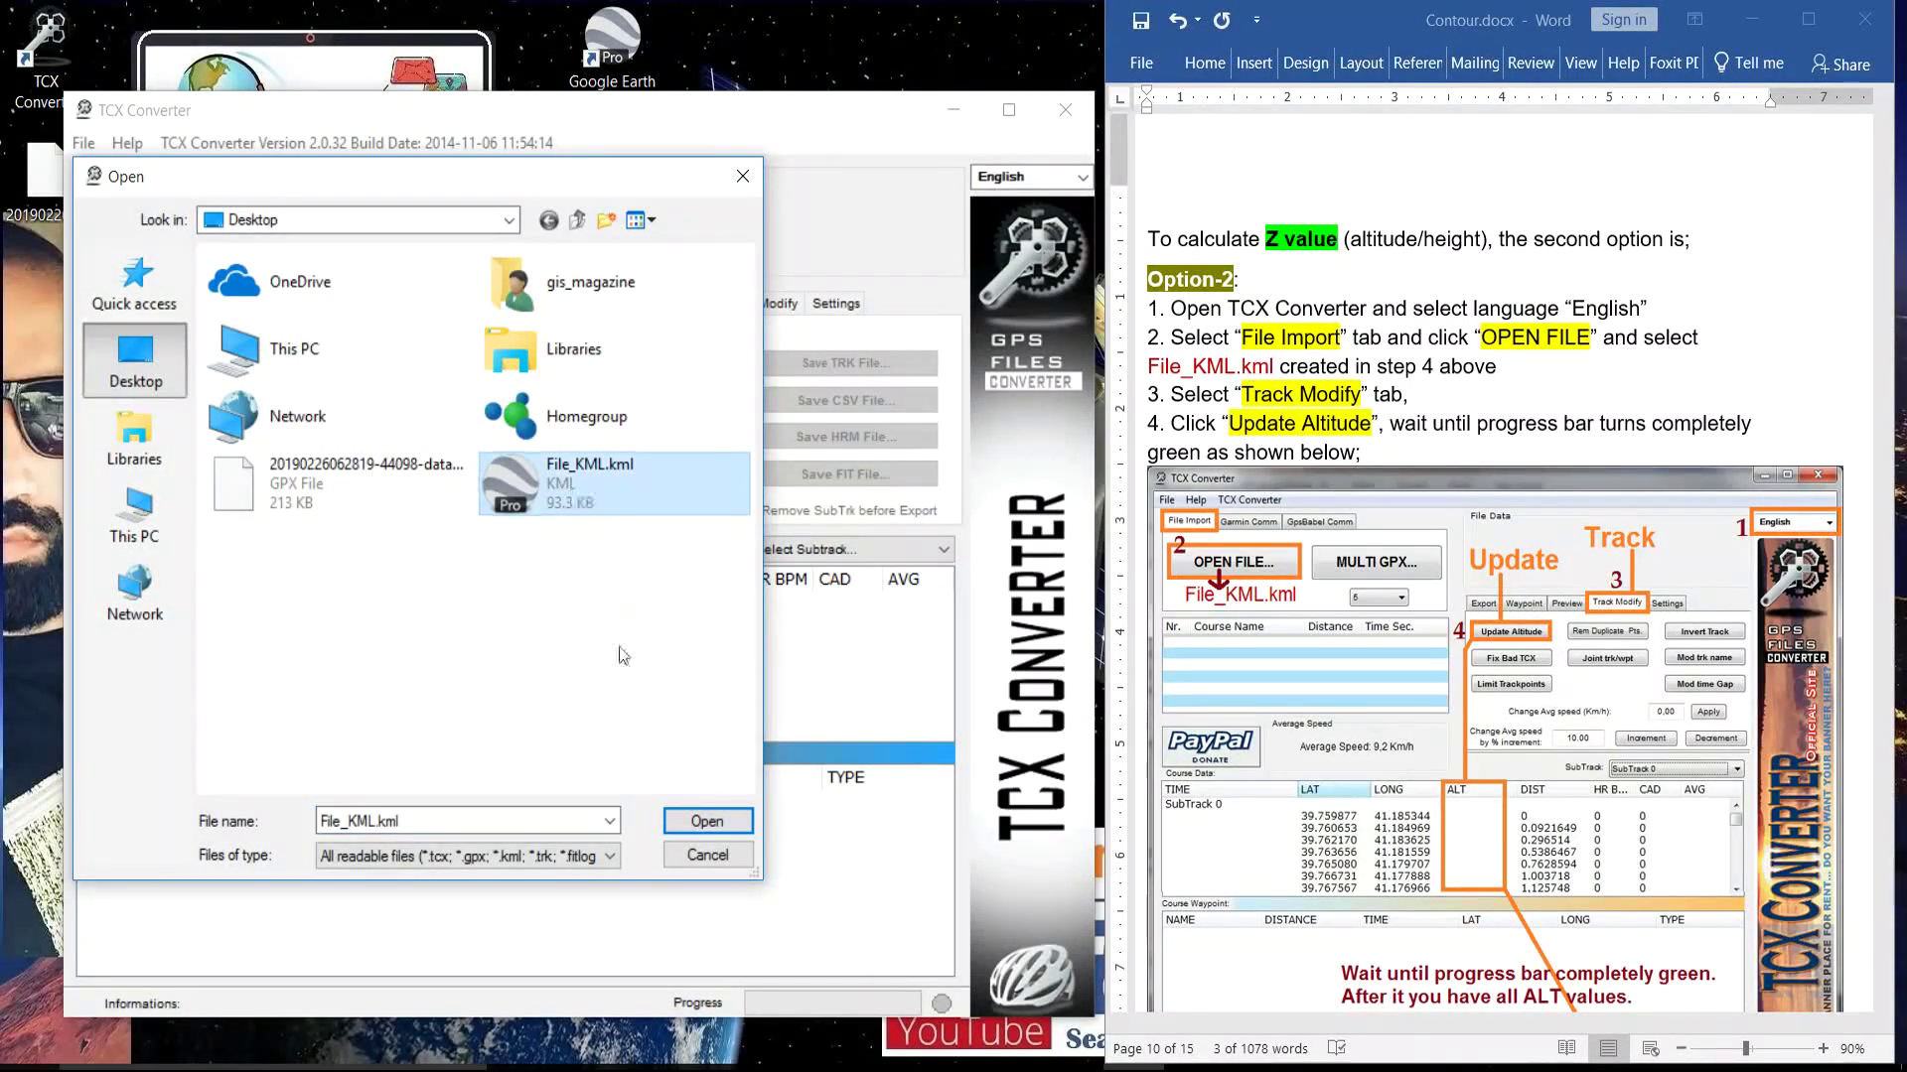
click(689, 827)
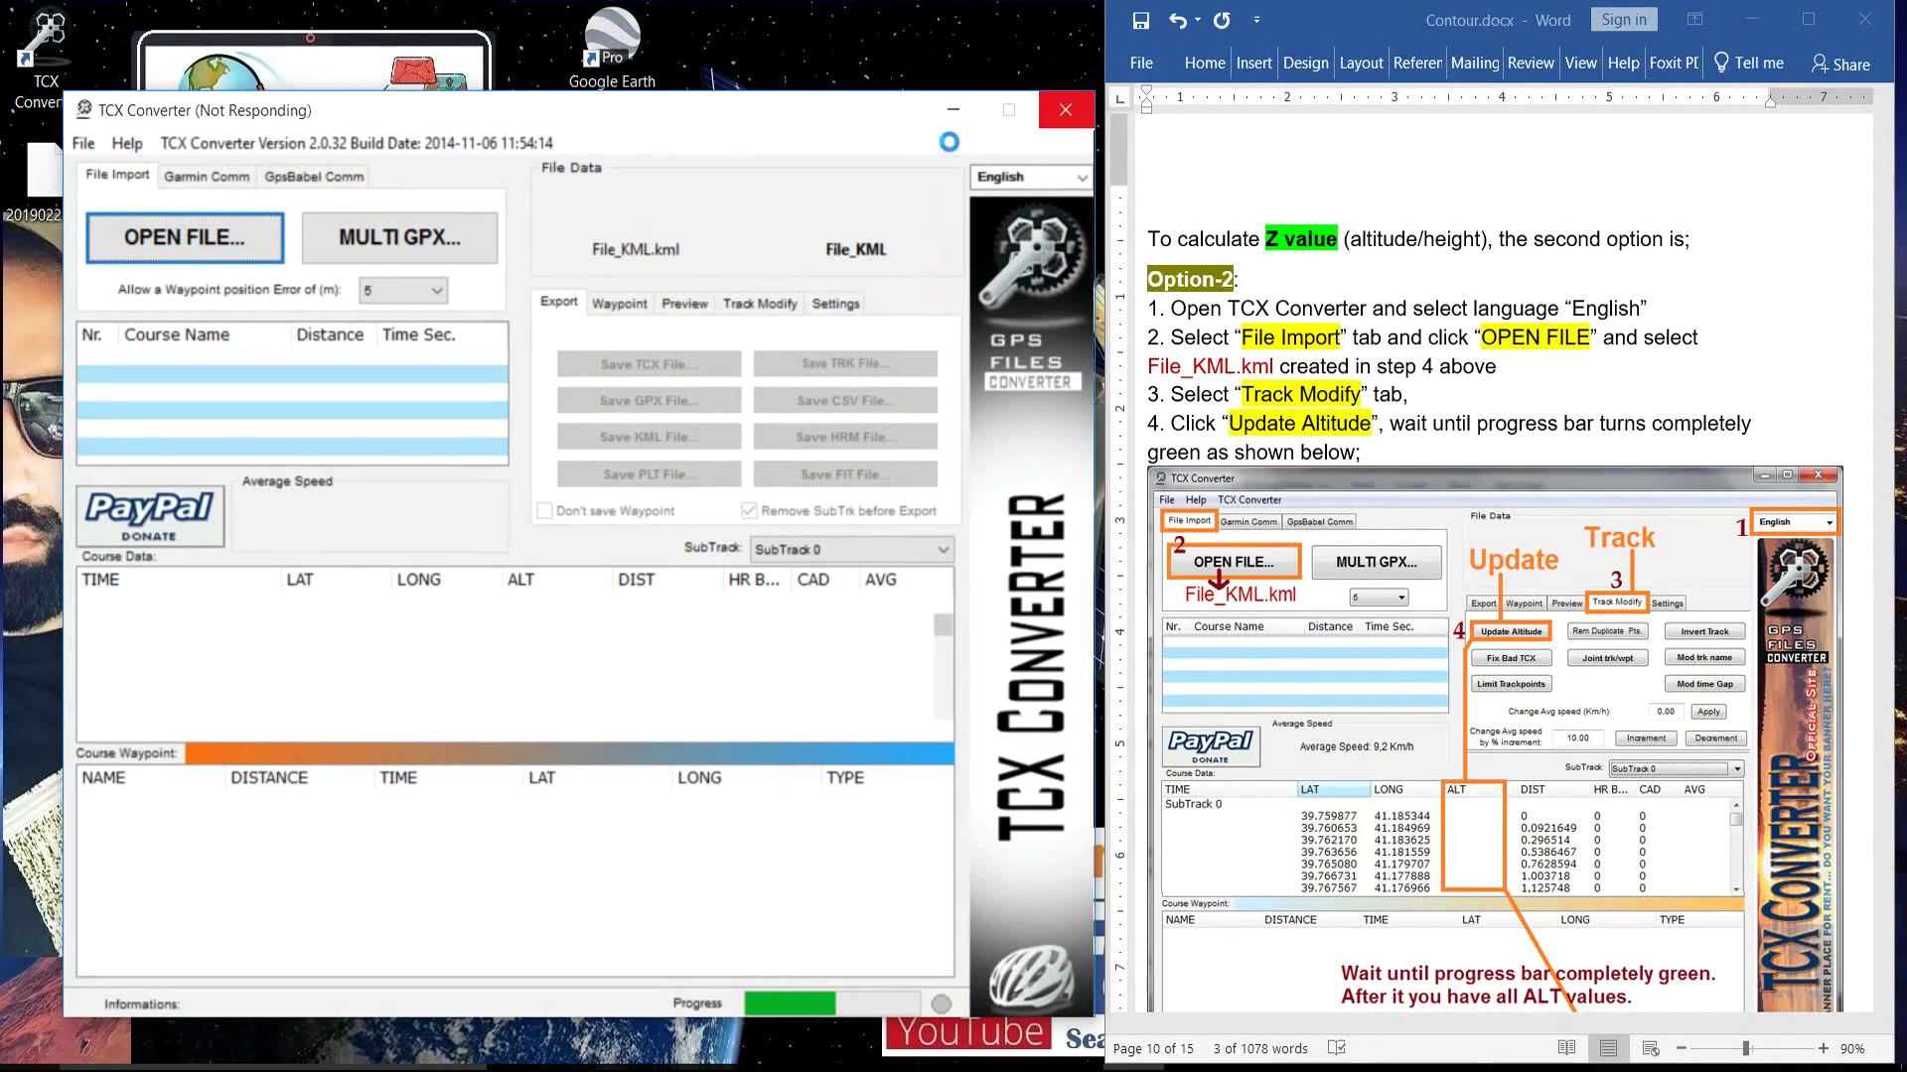
click(1066, 110)
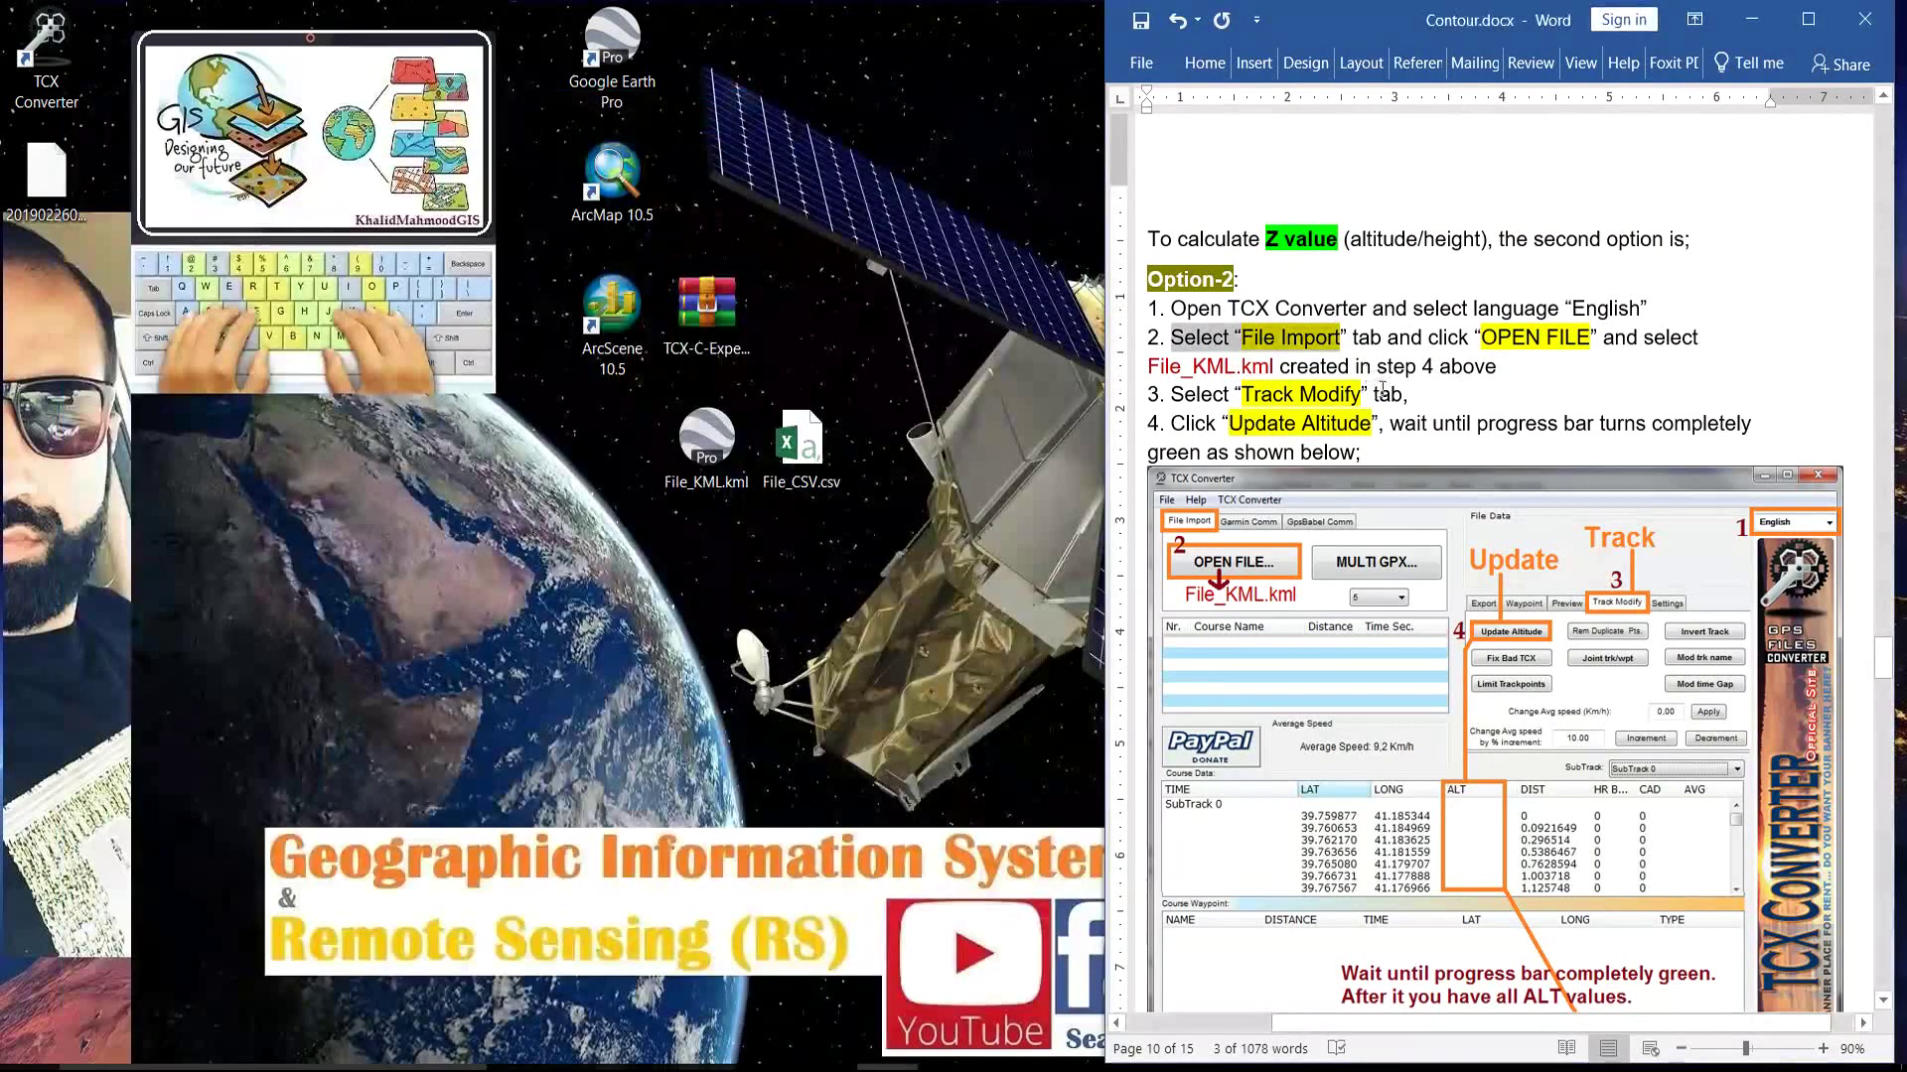
Read Option-2 steps 2 to 4 in Contour.docx, covering the KML import, Track Modify and Update Altitude.
drag(1238, 367, 1148, 367)
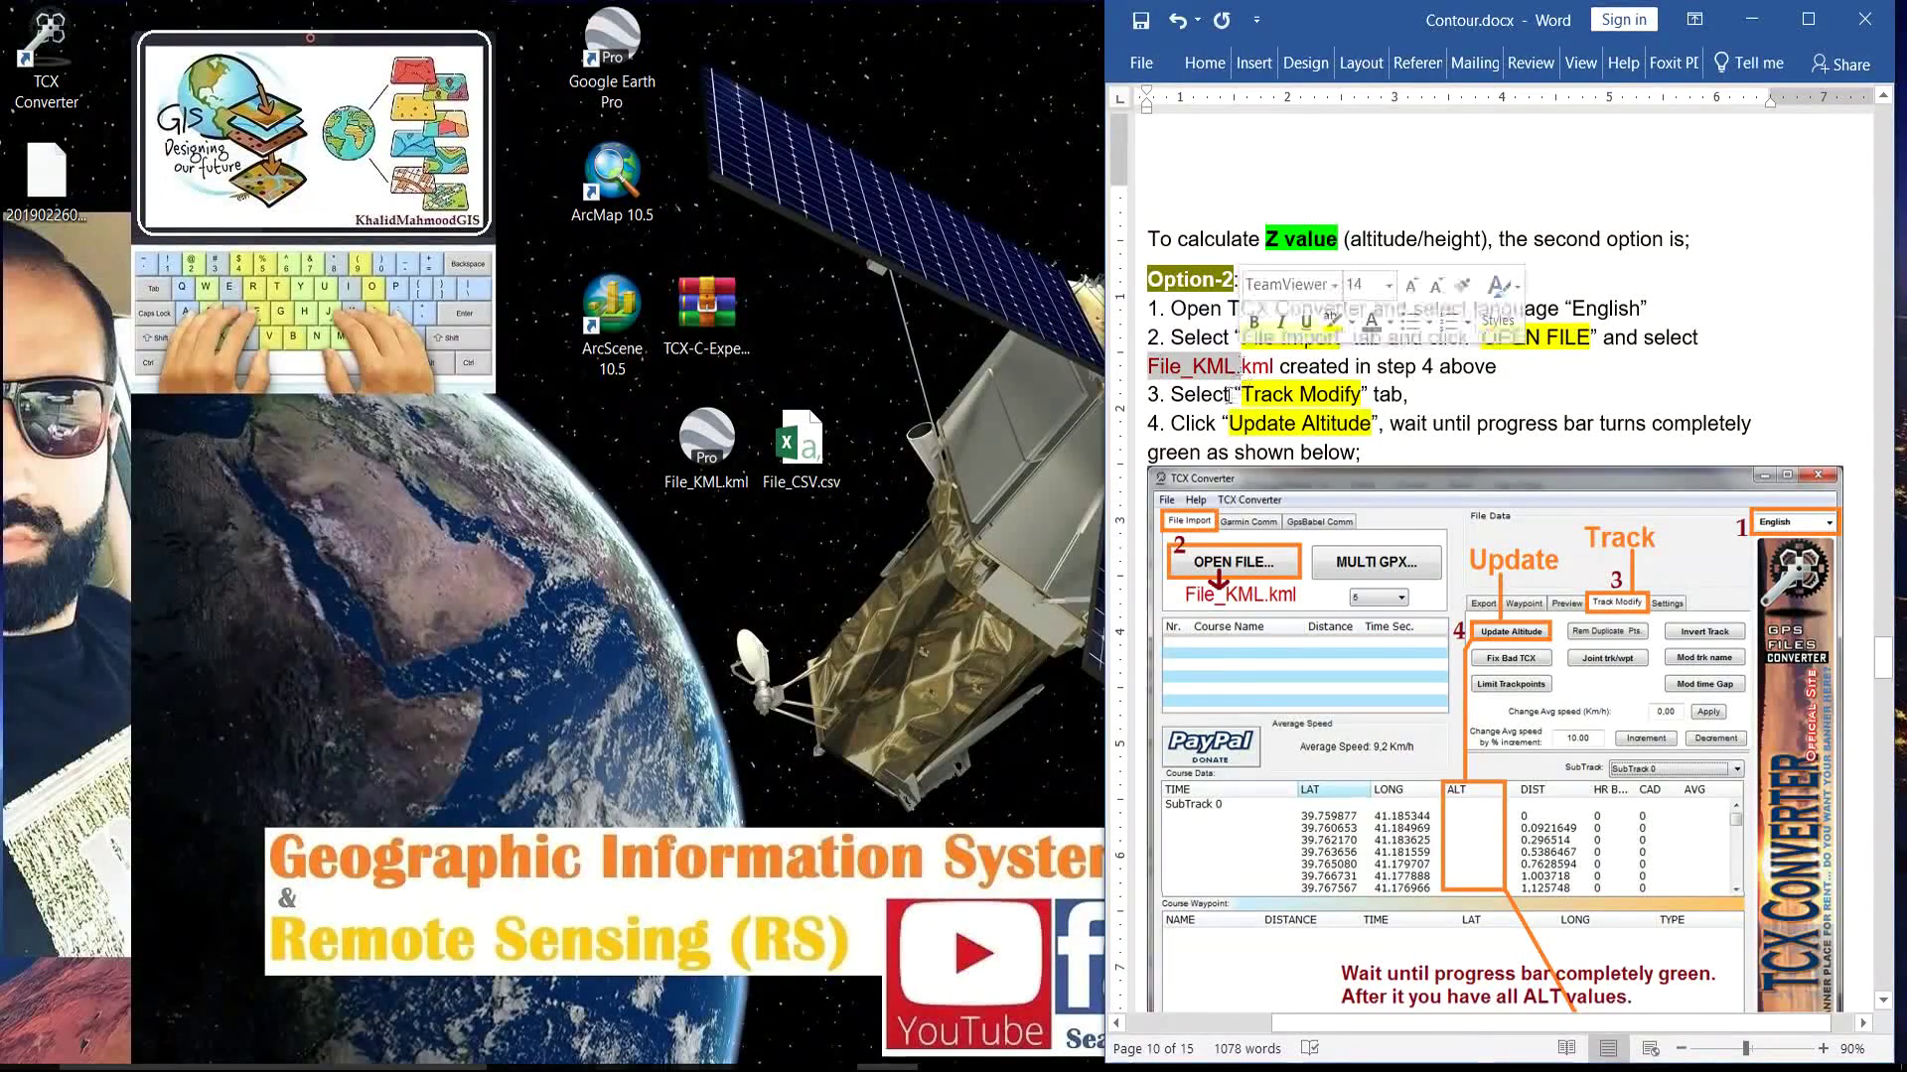
click(1214, 395)
drag(1302, 393, 1241, 393)
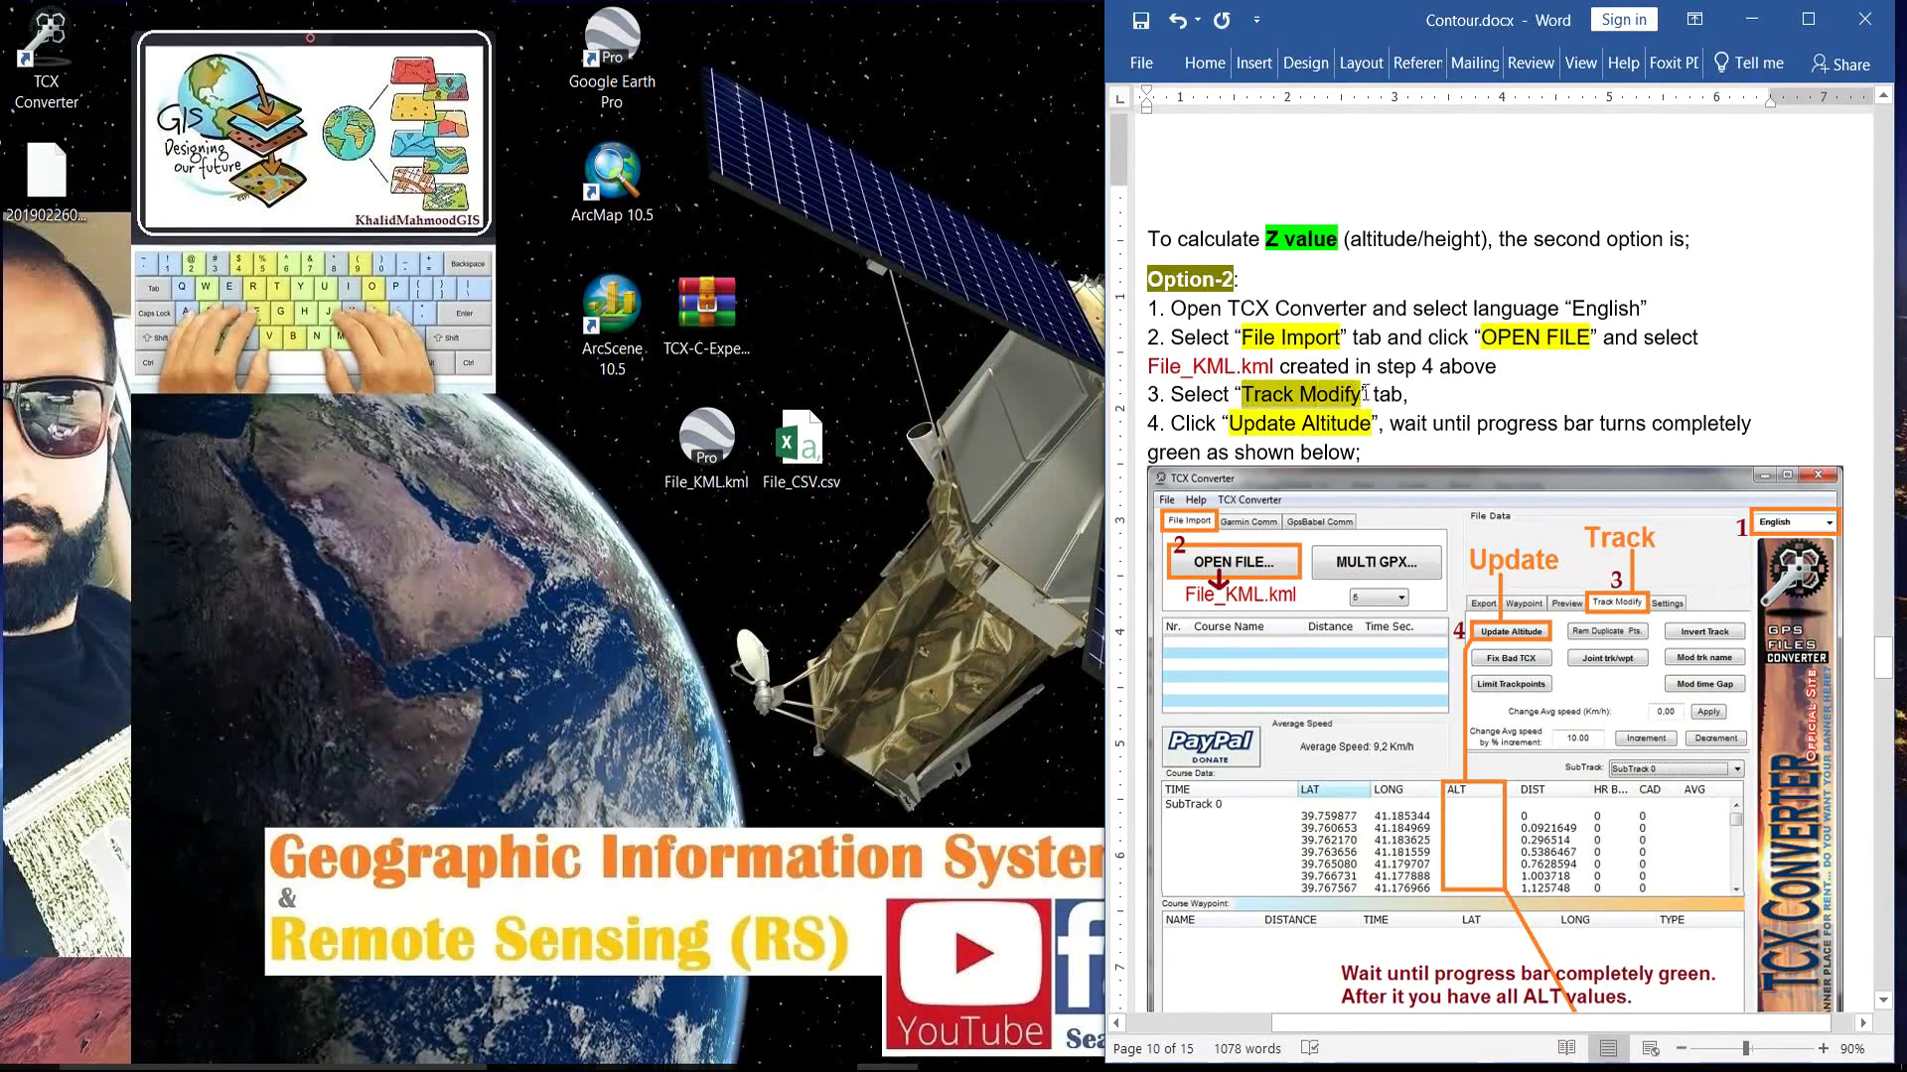
scroll(1632, 537, down, 1)
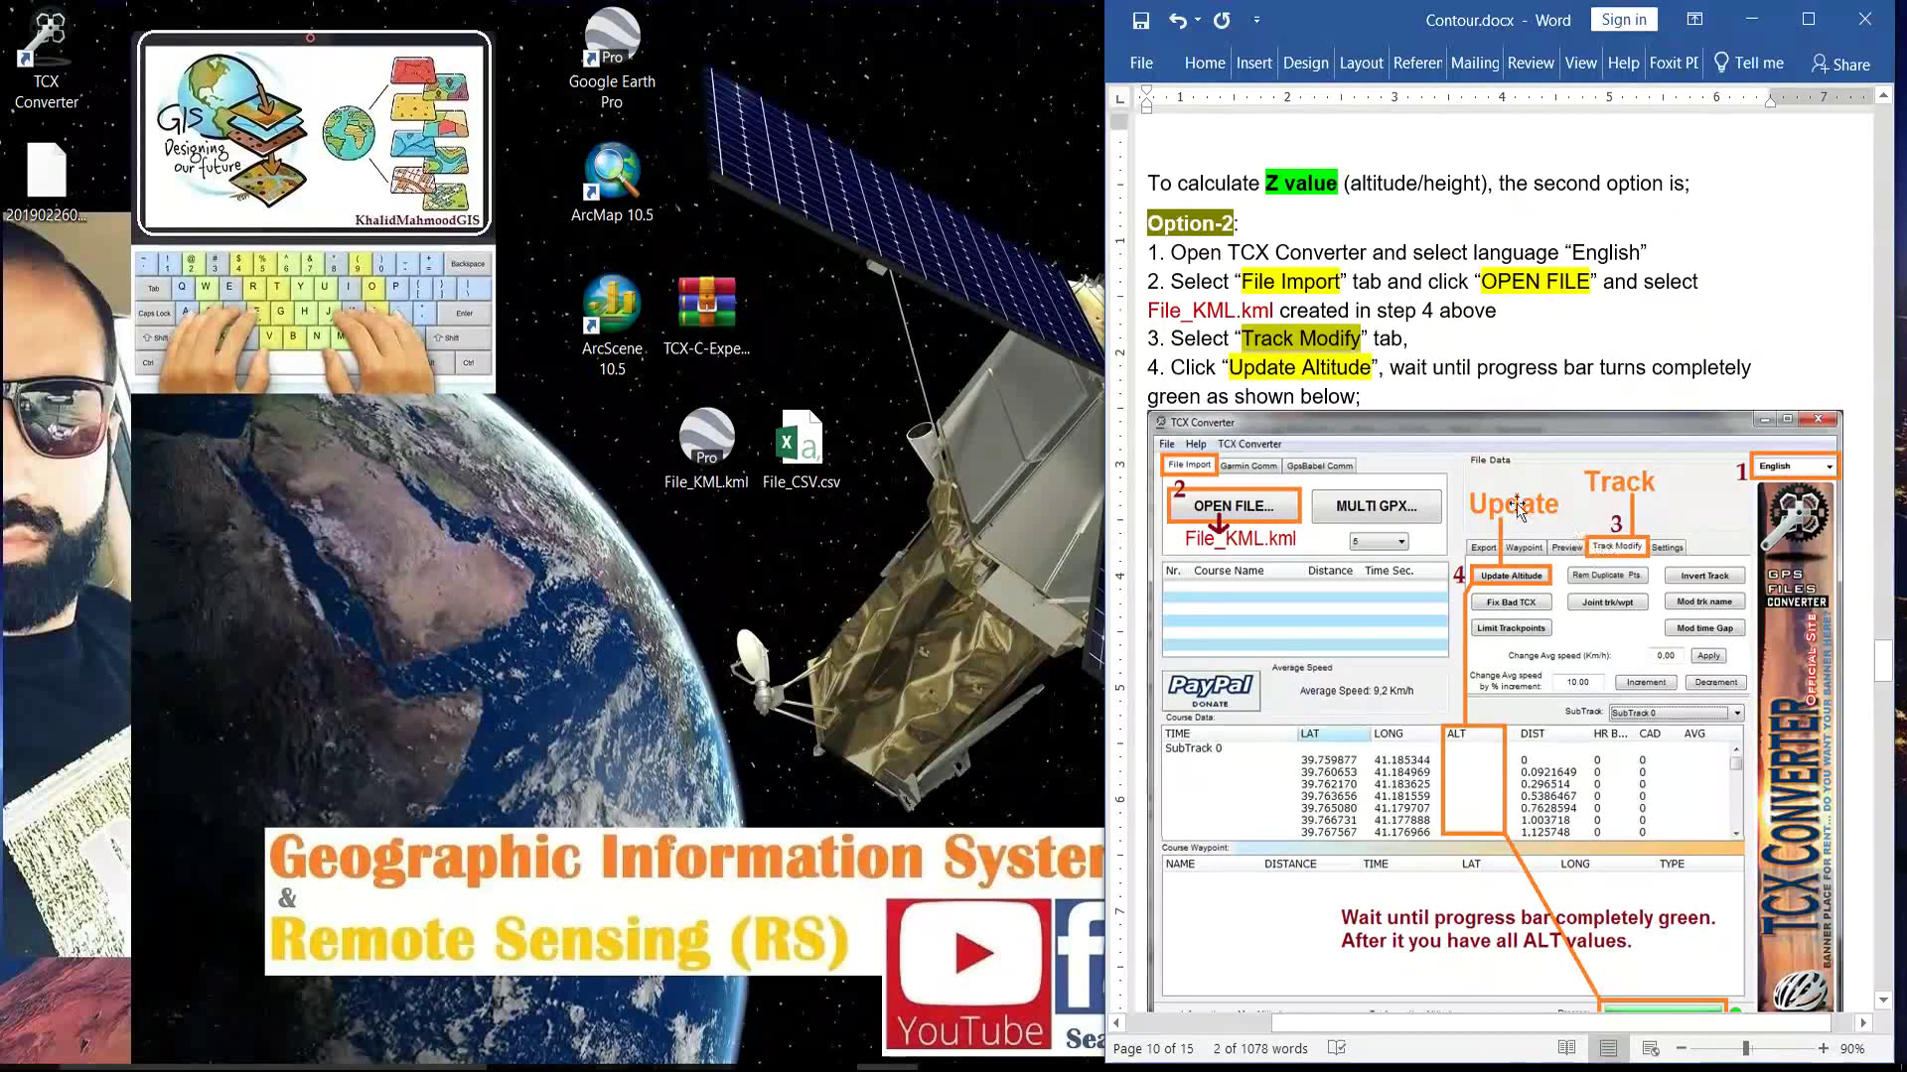
click(1243, 369)
drag(1234, 369, 1378, 395)
scroll(1458, 407, down, 2)
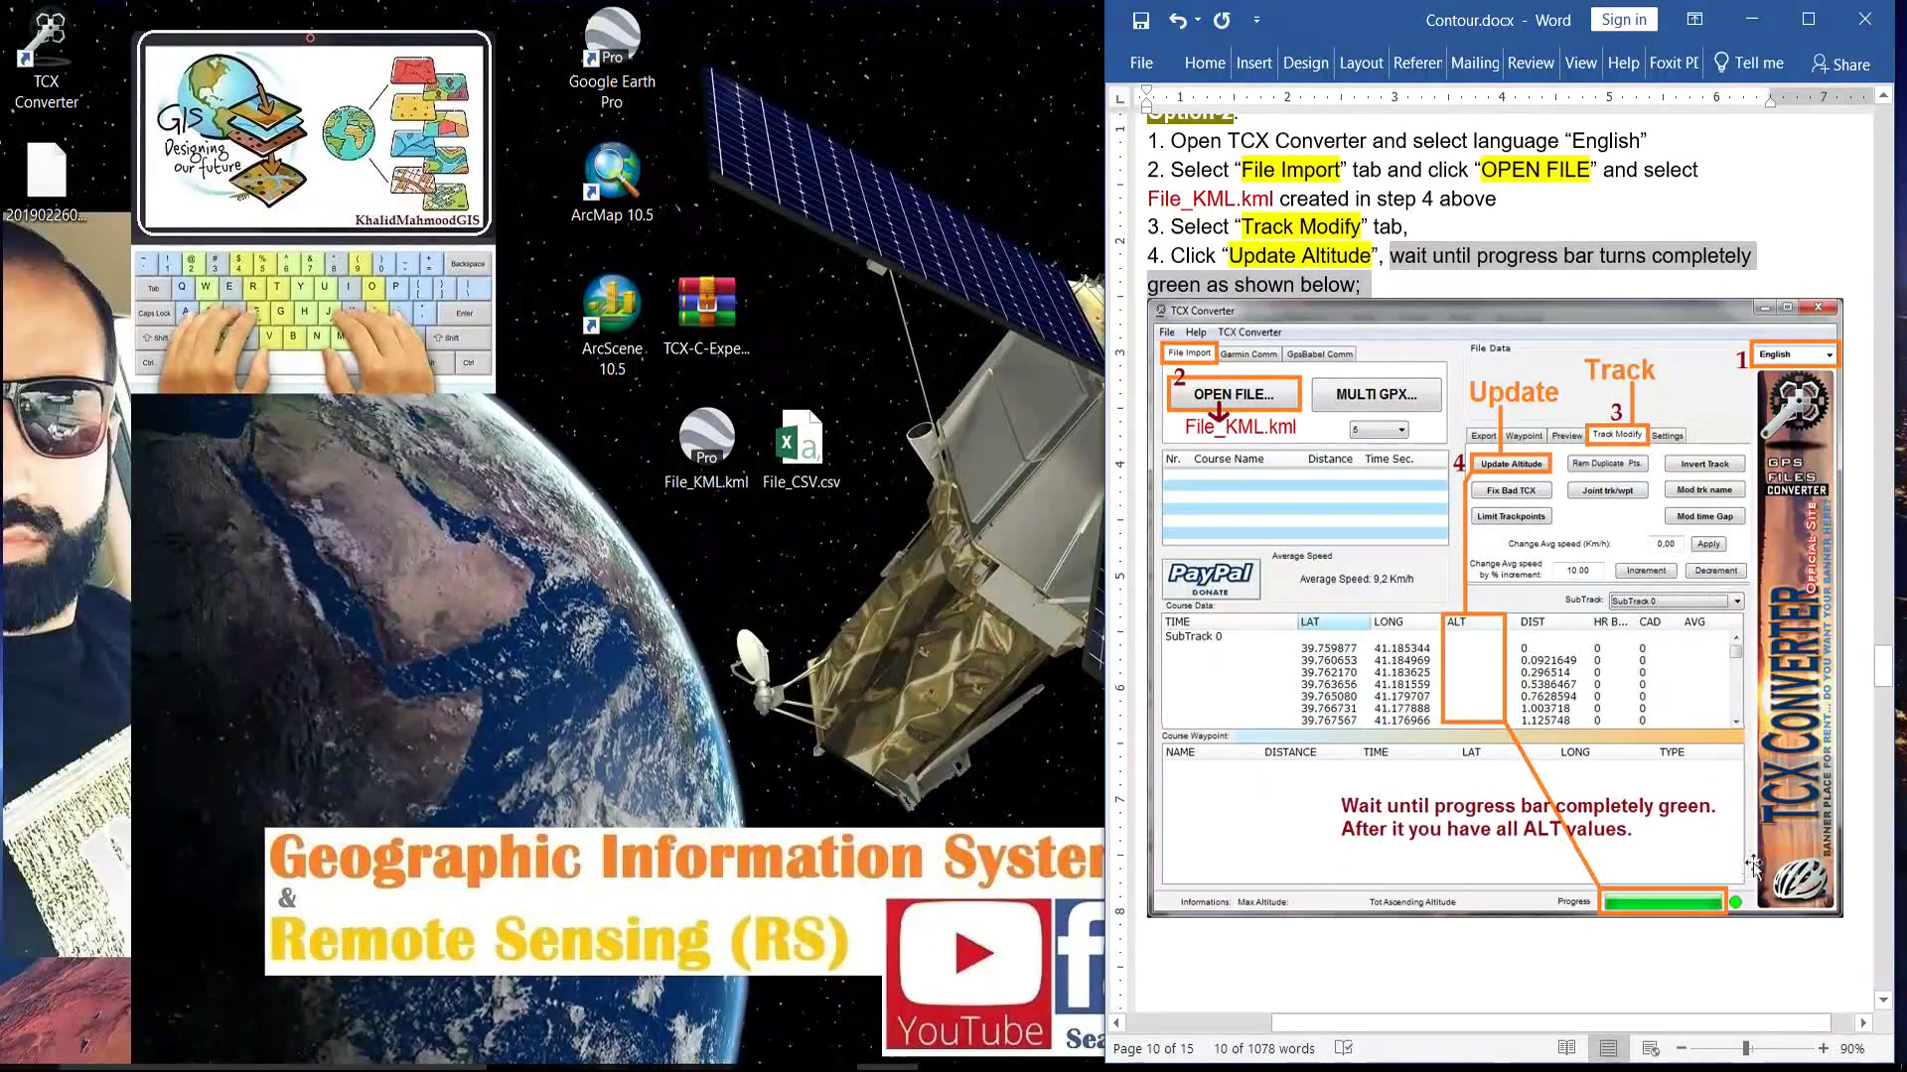
click(1853, 885)
Read Option-2 steps 5 and 6 in Contour.docx about exporting the track as File_CSV.csv.
scroll(1374, 736, down, 8)
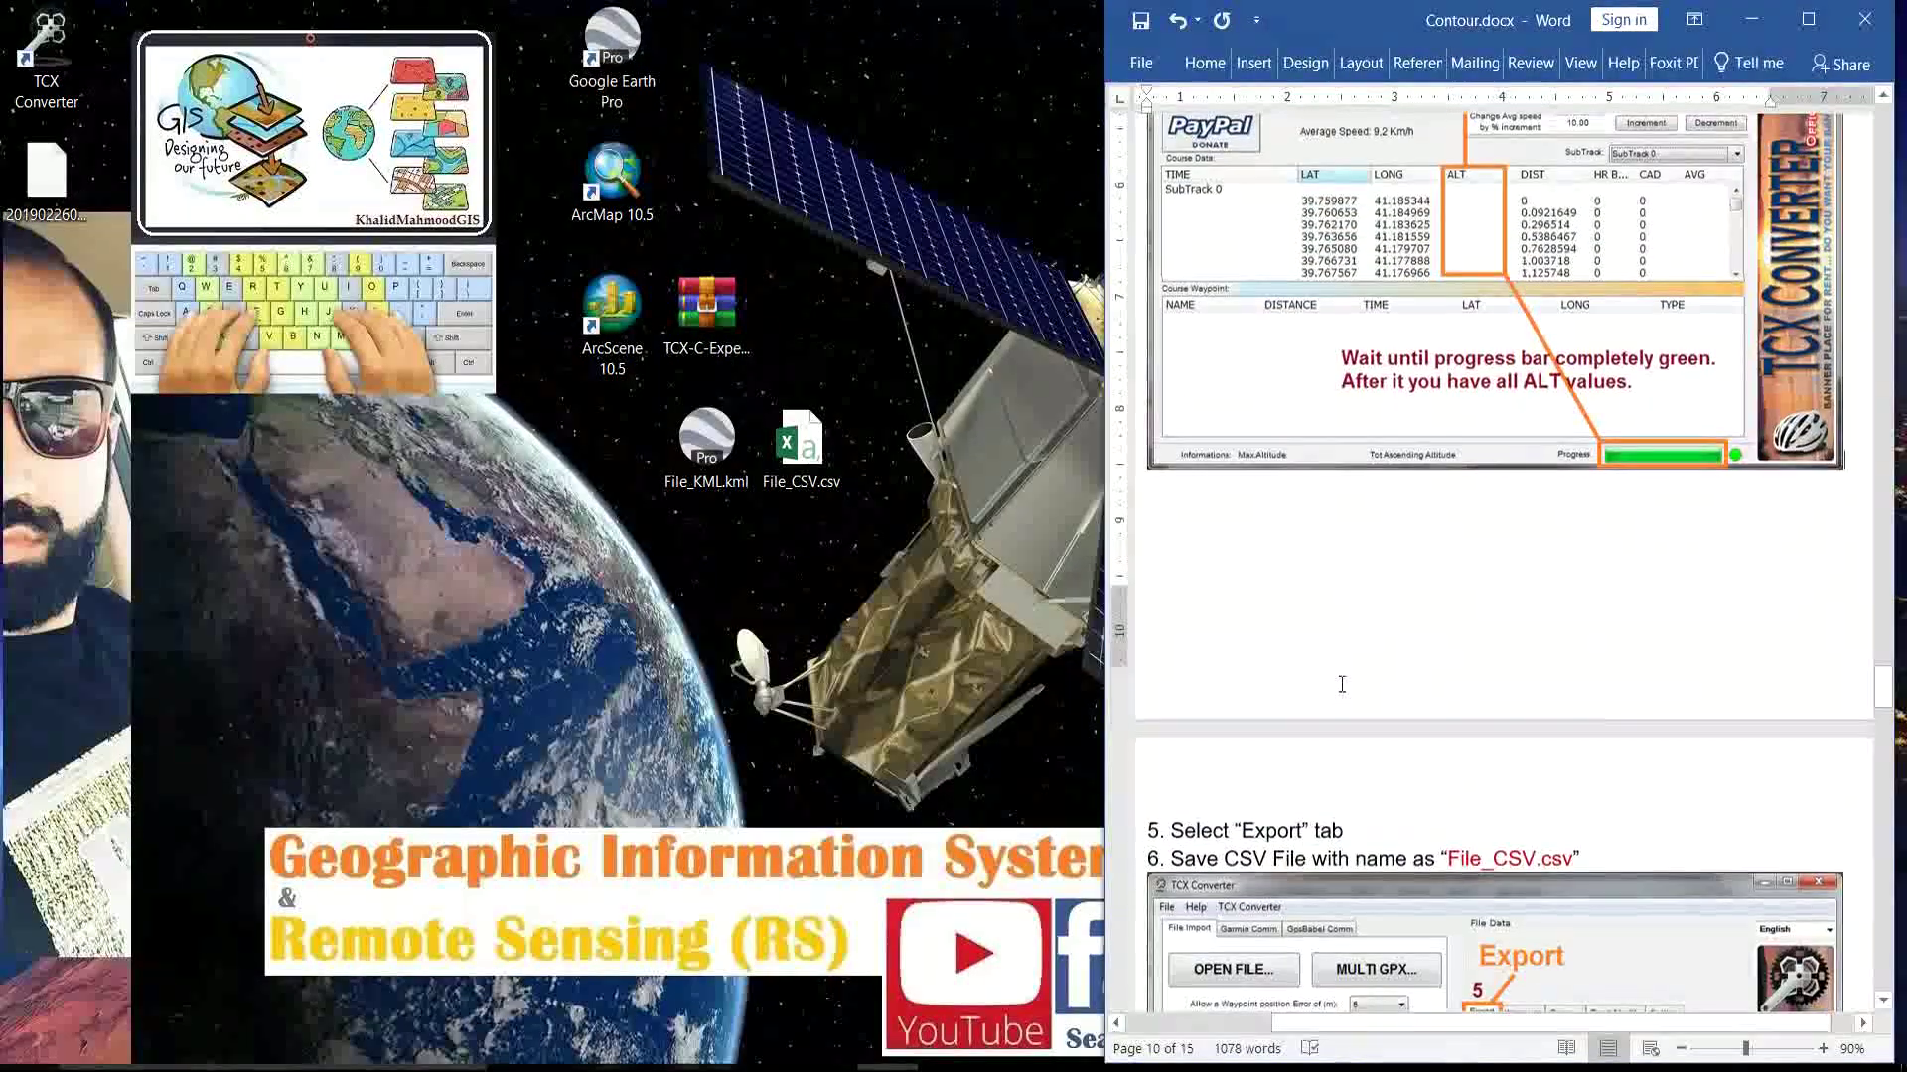
scroll(1341, 684, down, 10)
scroll(1291, 546, up, 3)
scroll(1241, 417, down, 3)
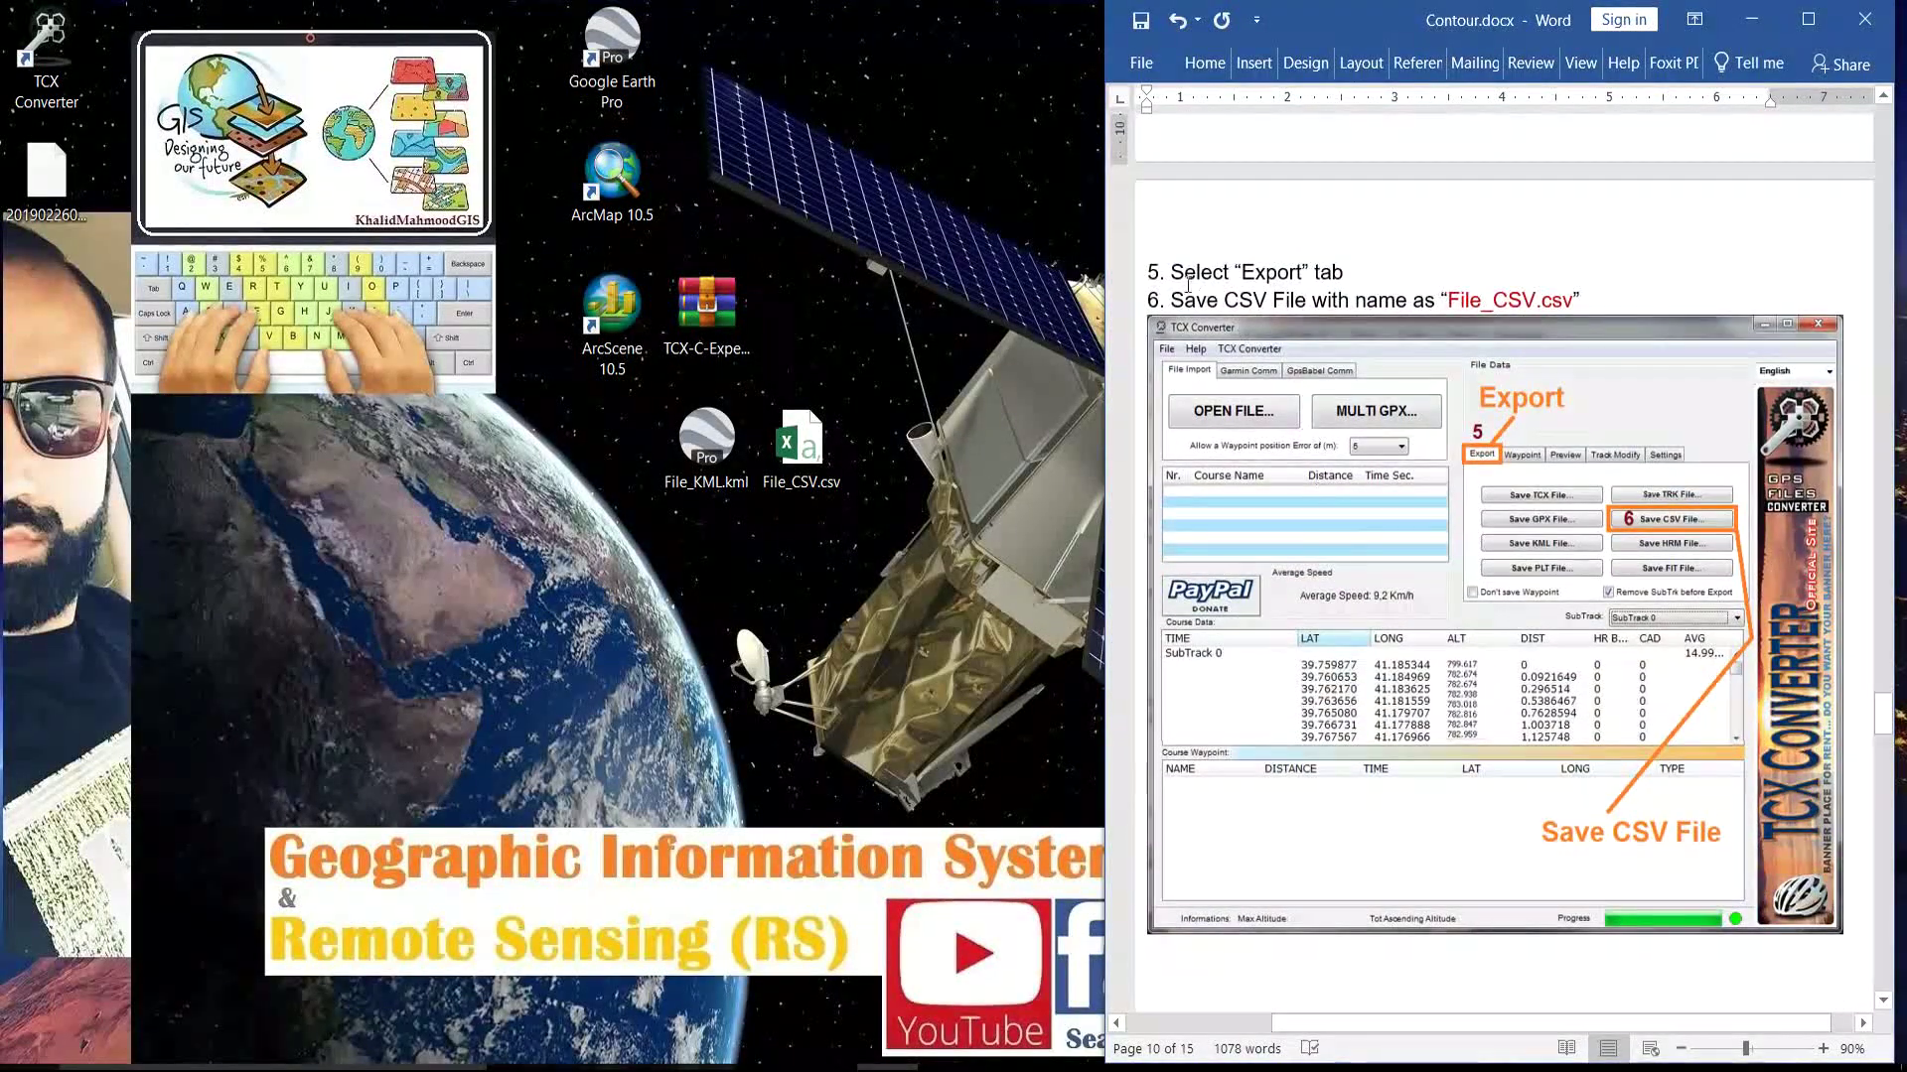
drag(1246, 272, 1303, 274)
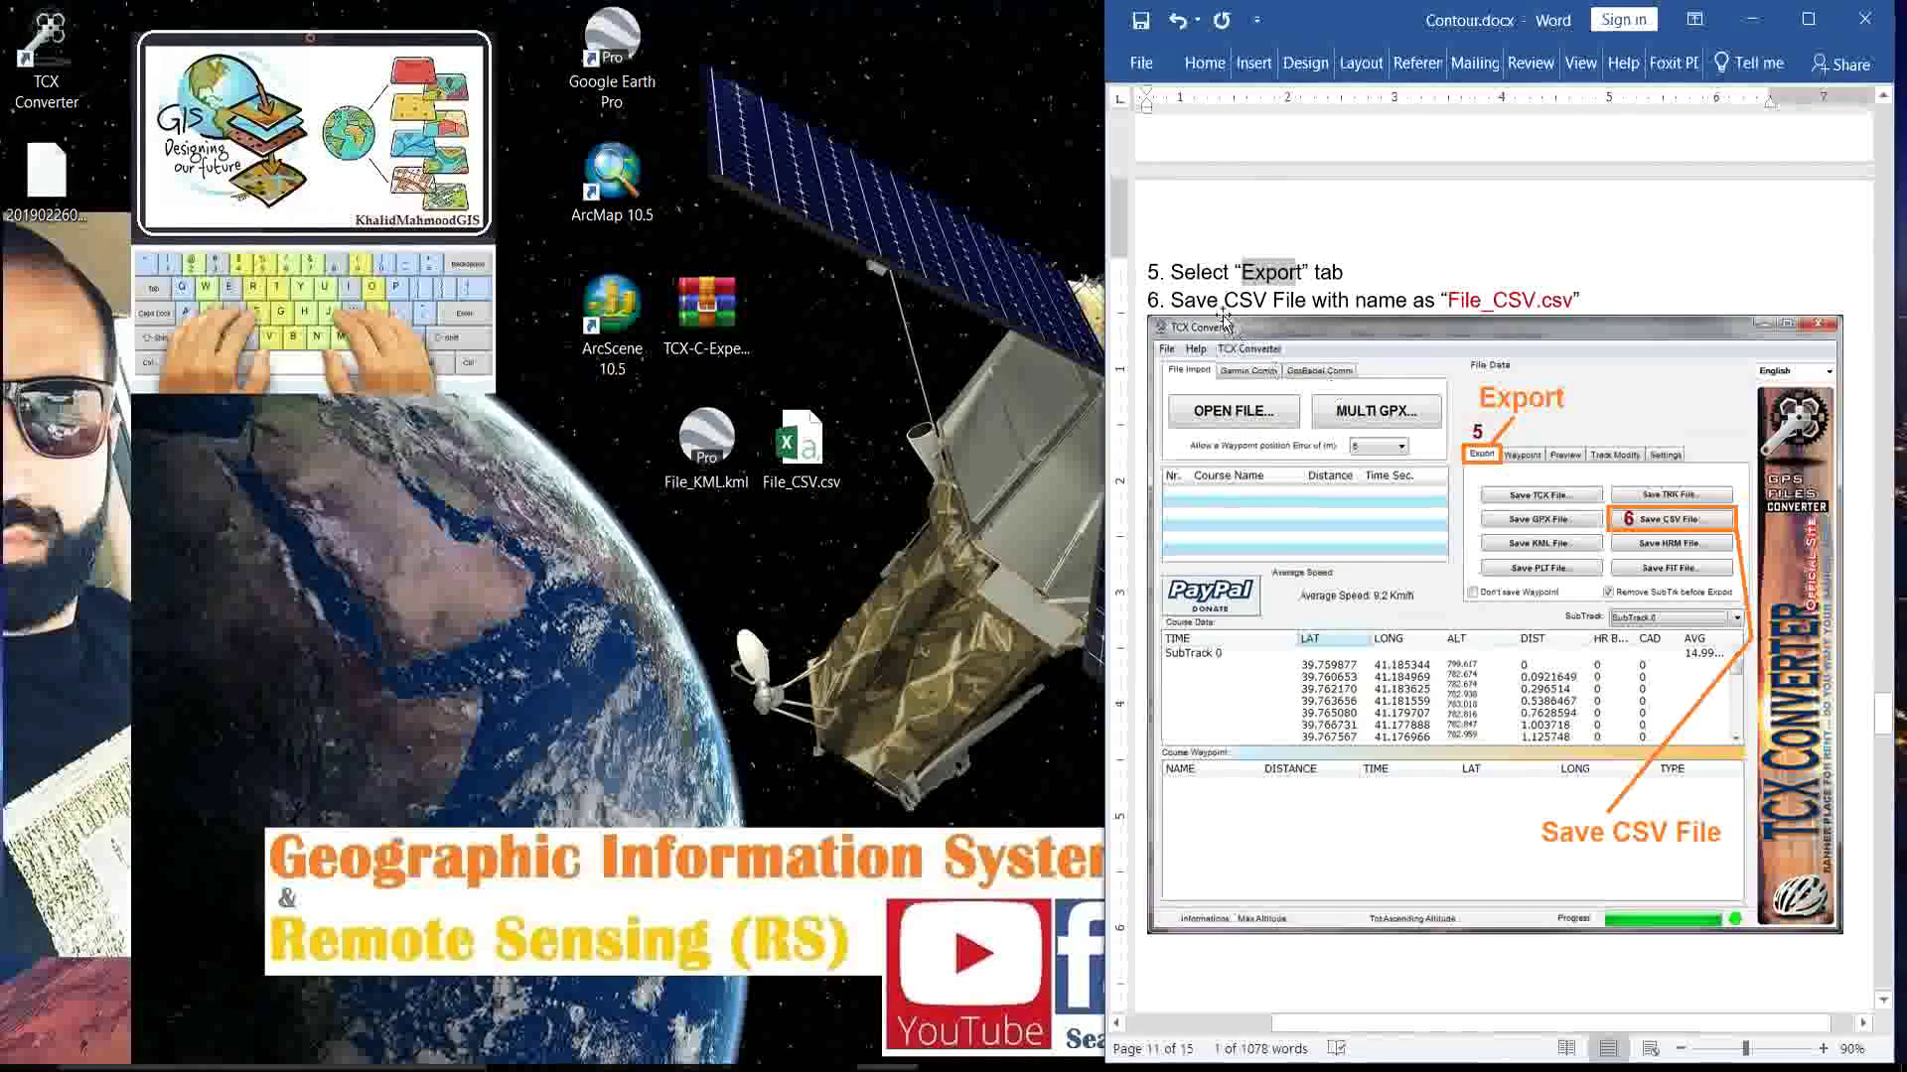
Read step 6 and the following page of Contour.docx about preparing the columns of File_CSV.csv.
drag(1221, 300, 1438, 298)
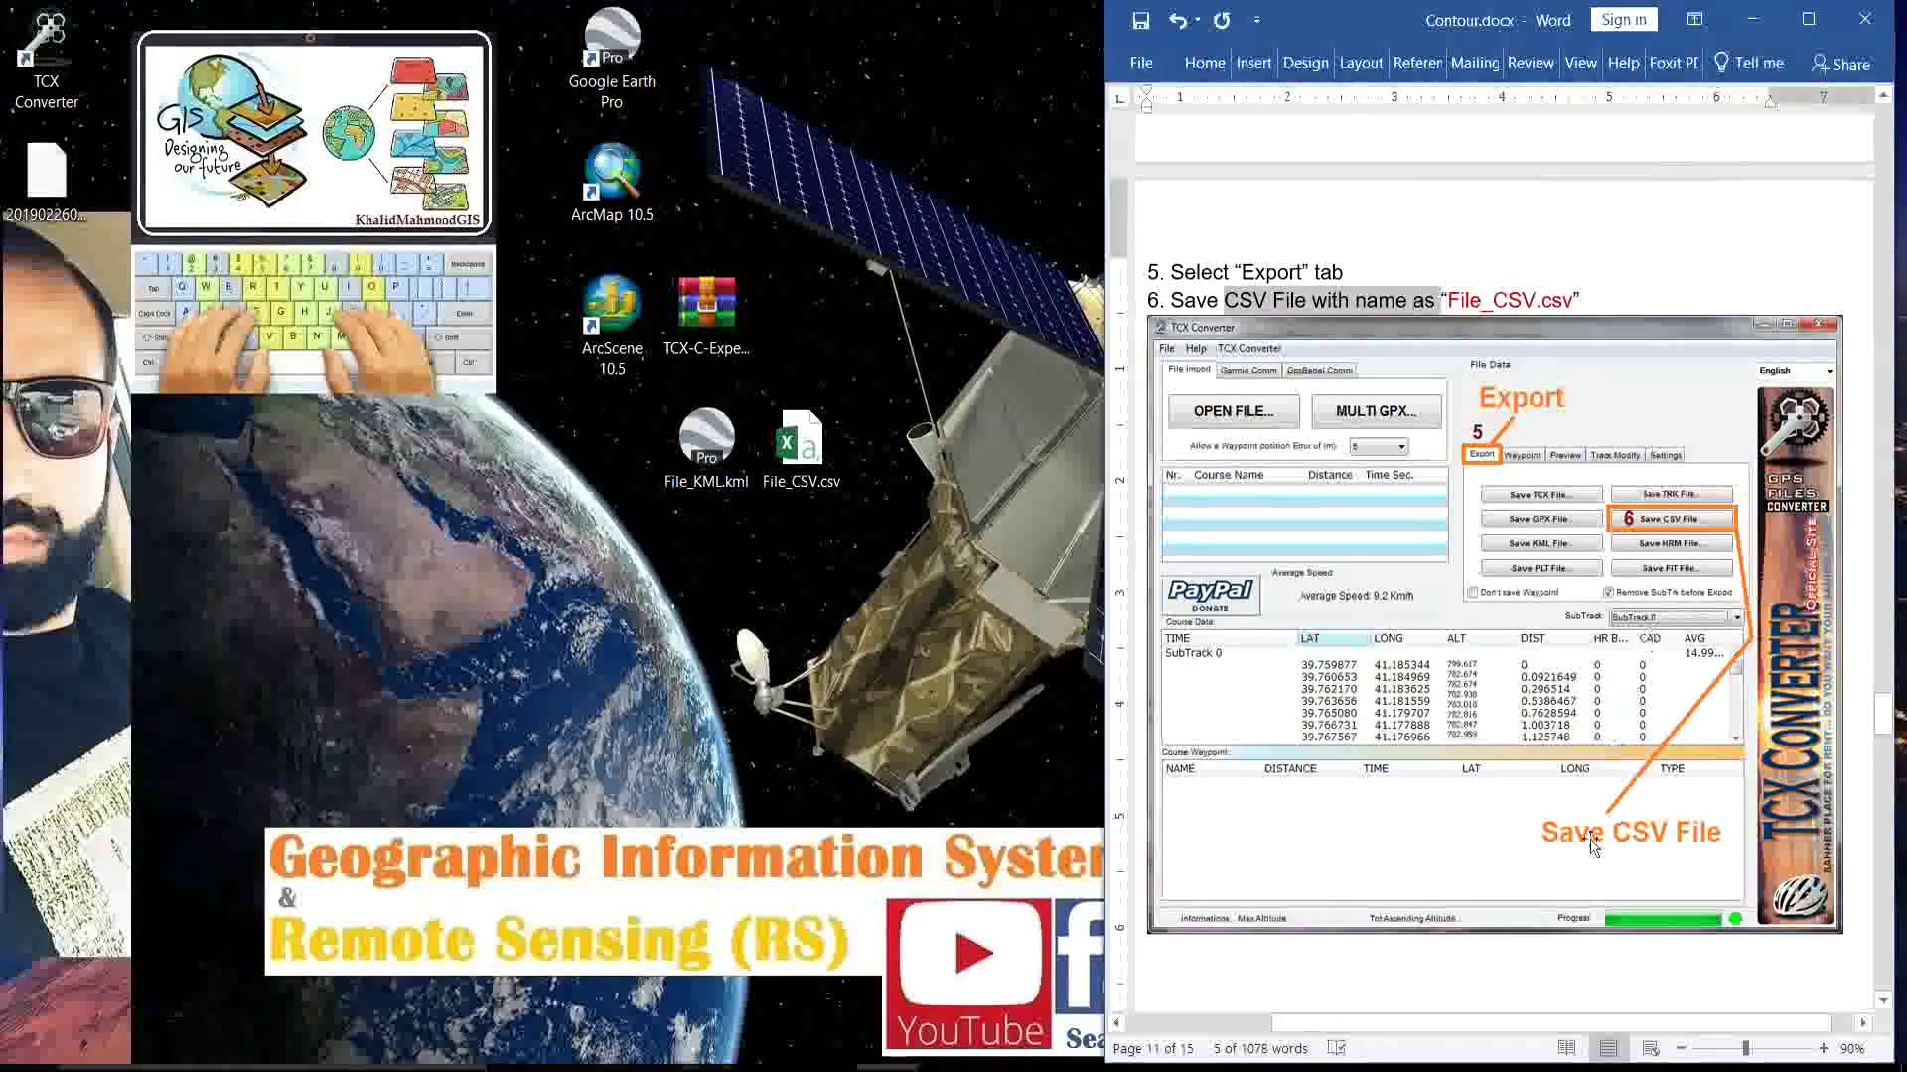
click(1557, 294)
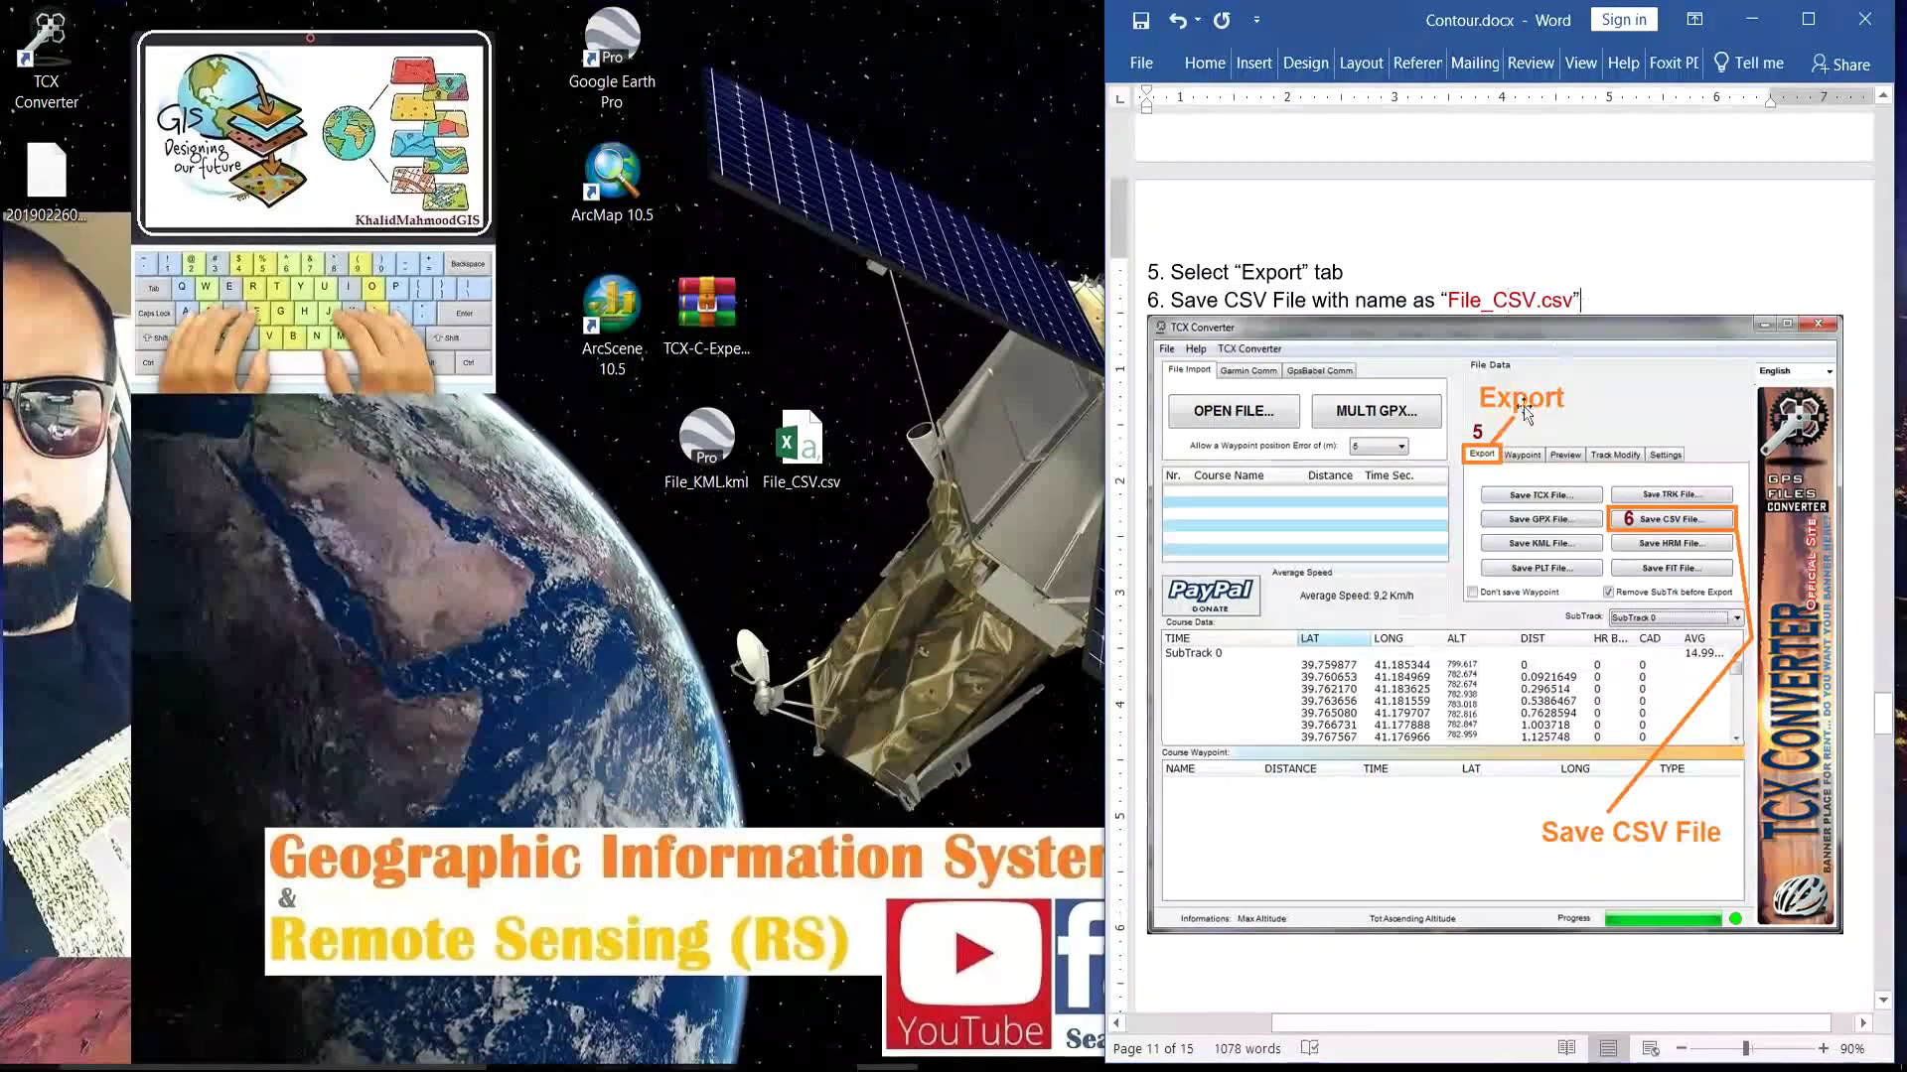
scroll(1464, 527, down, 15)
scroll(1464, 527, down, 8)
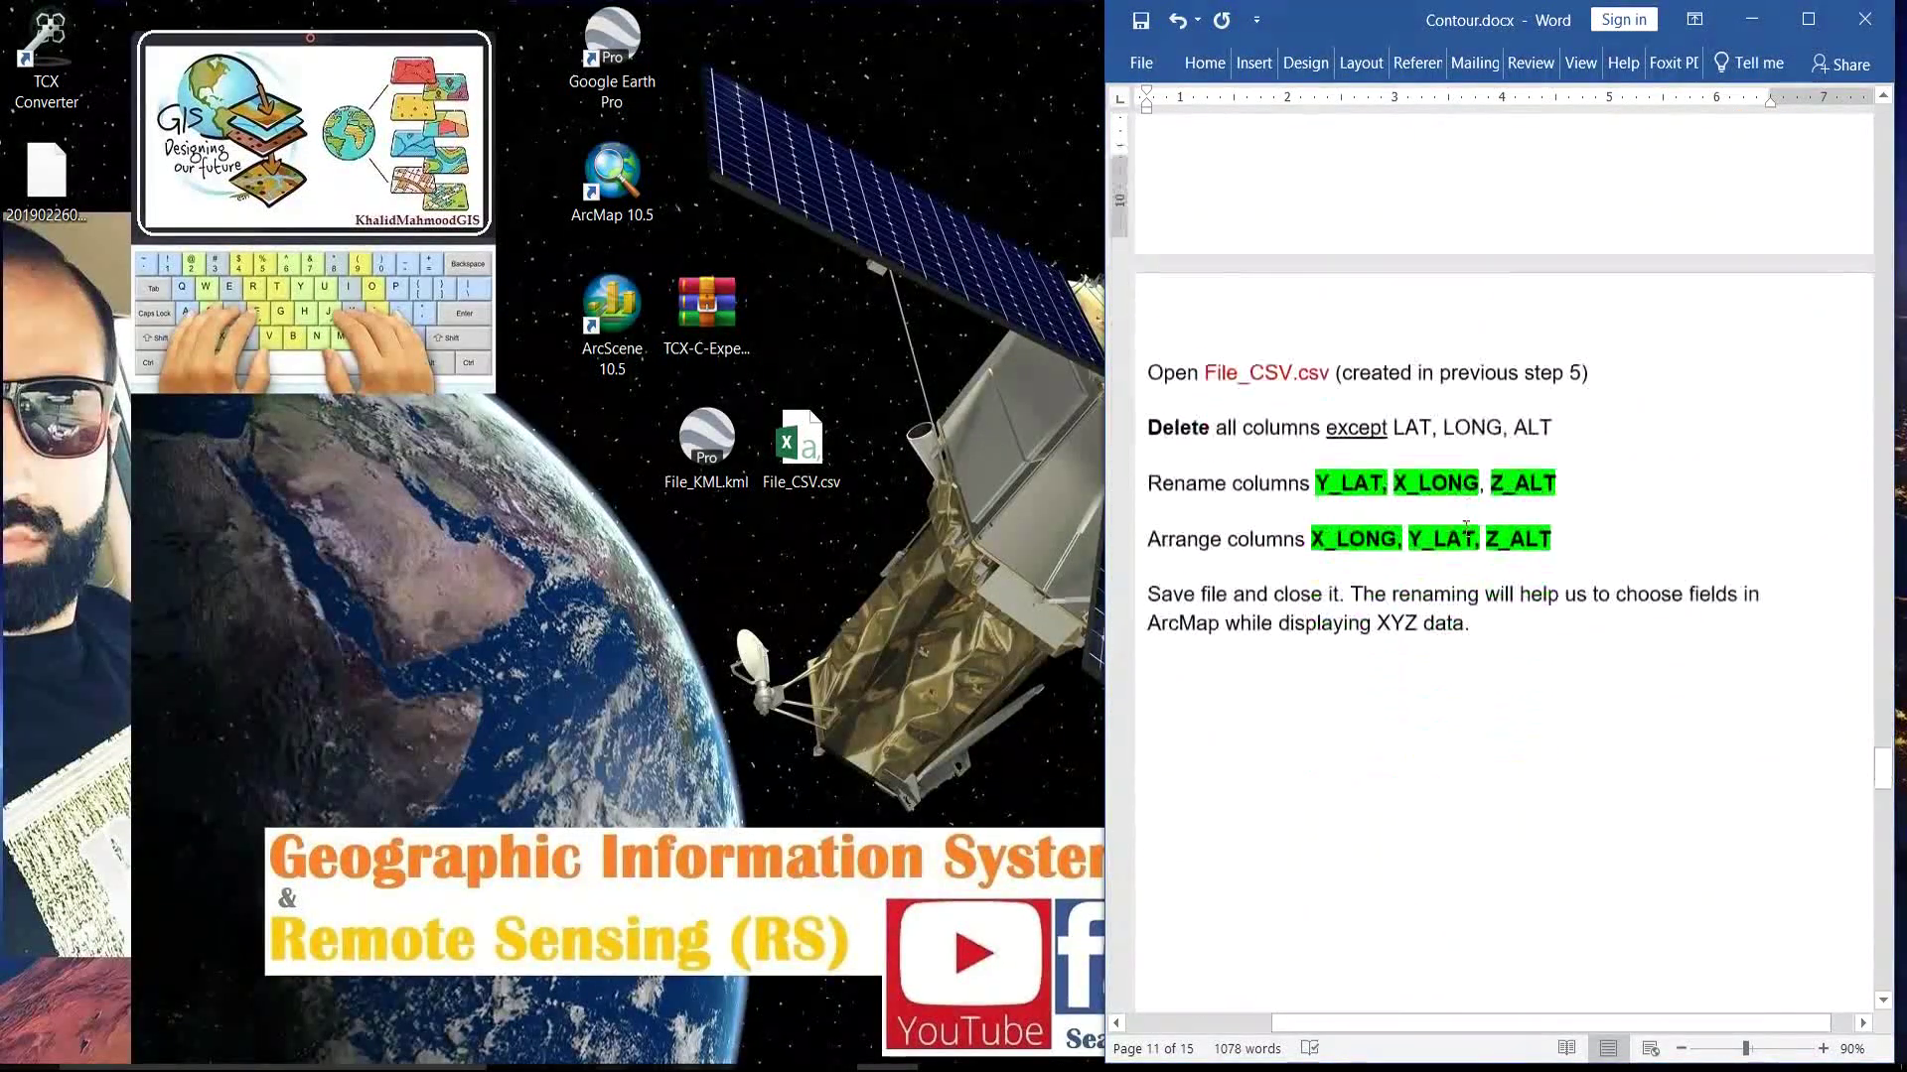
scroll(1466, 529, up, 1)
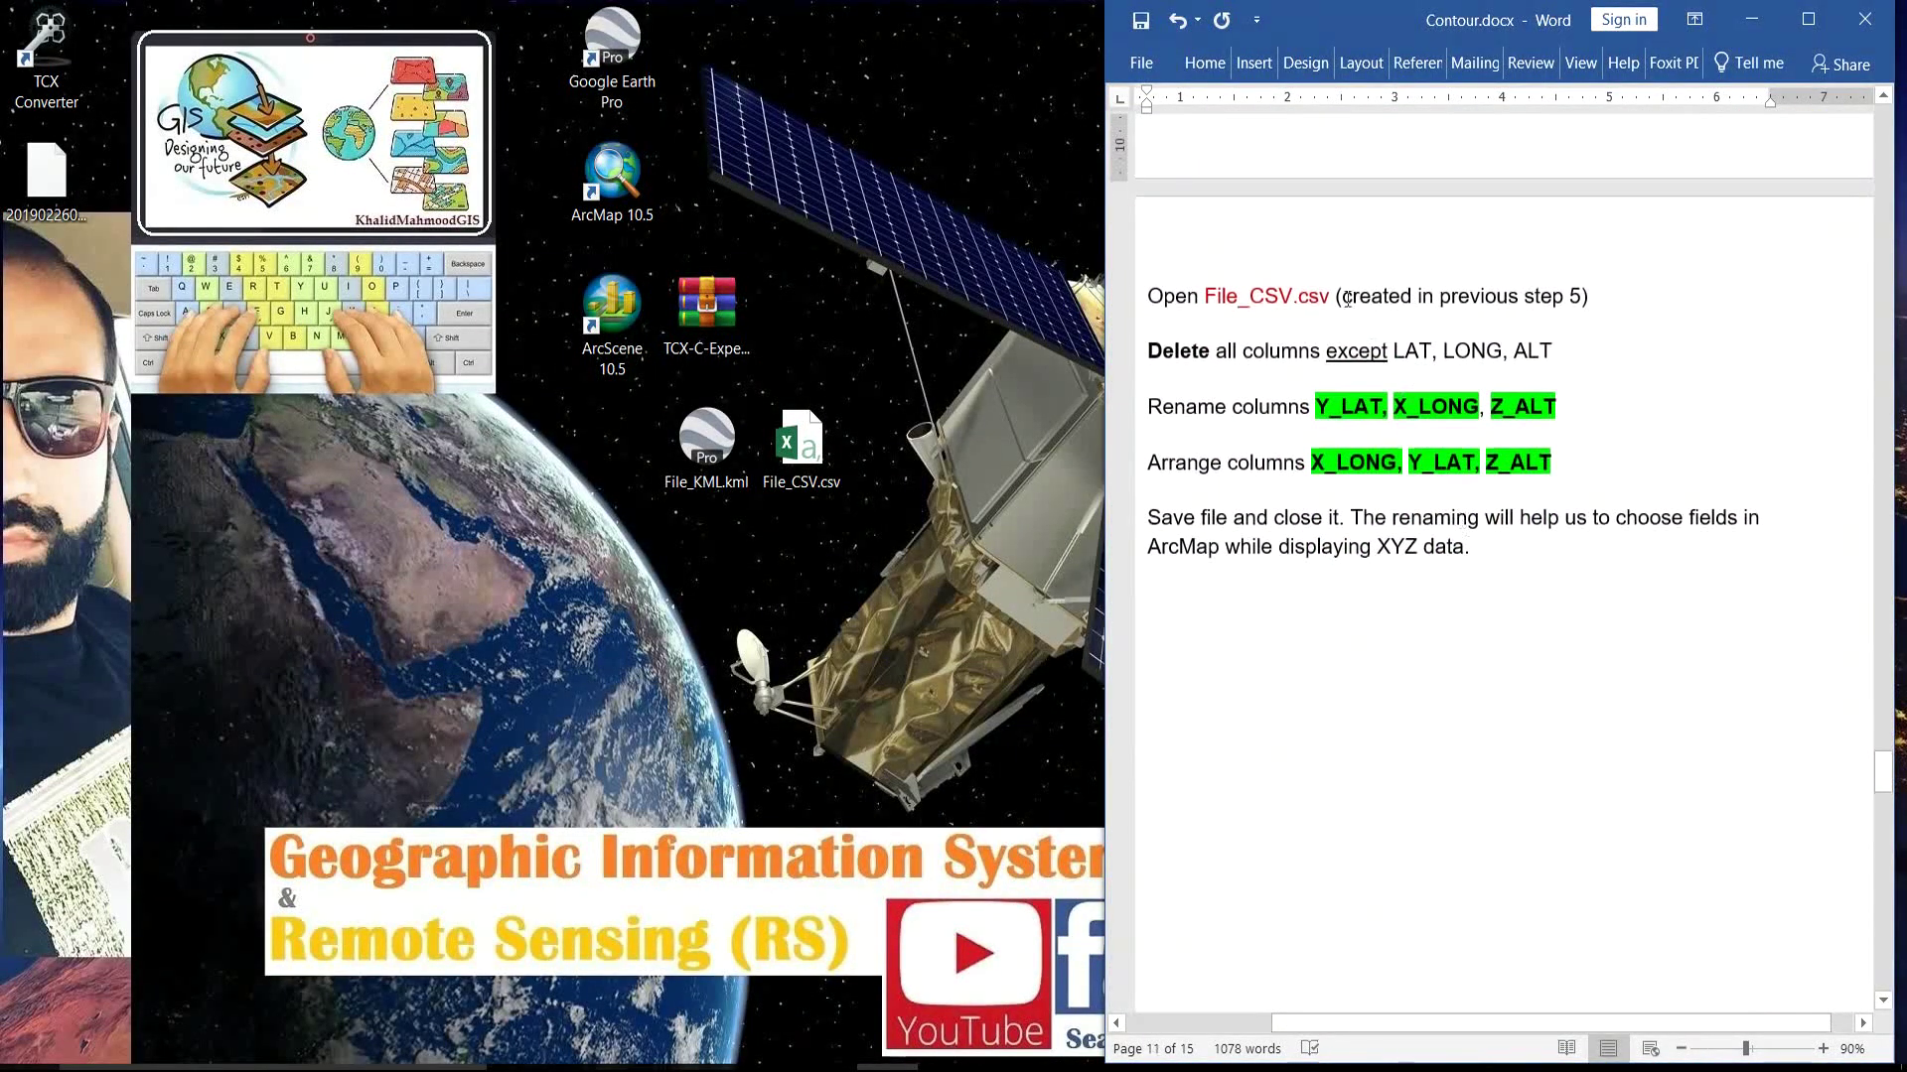
drag(1211, 298, 1330, 298)
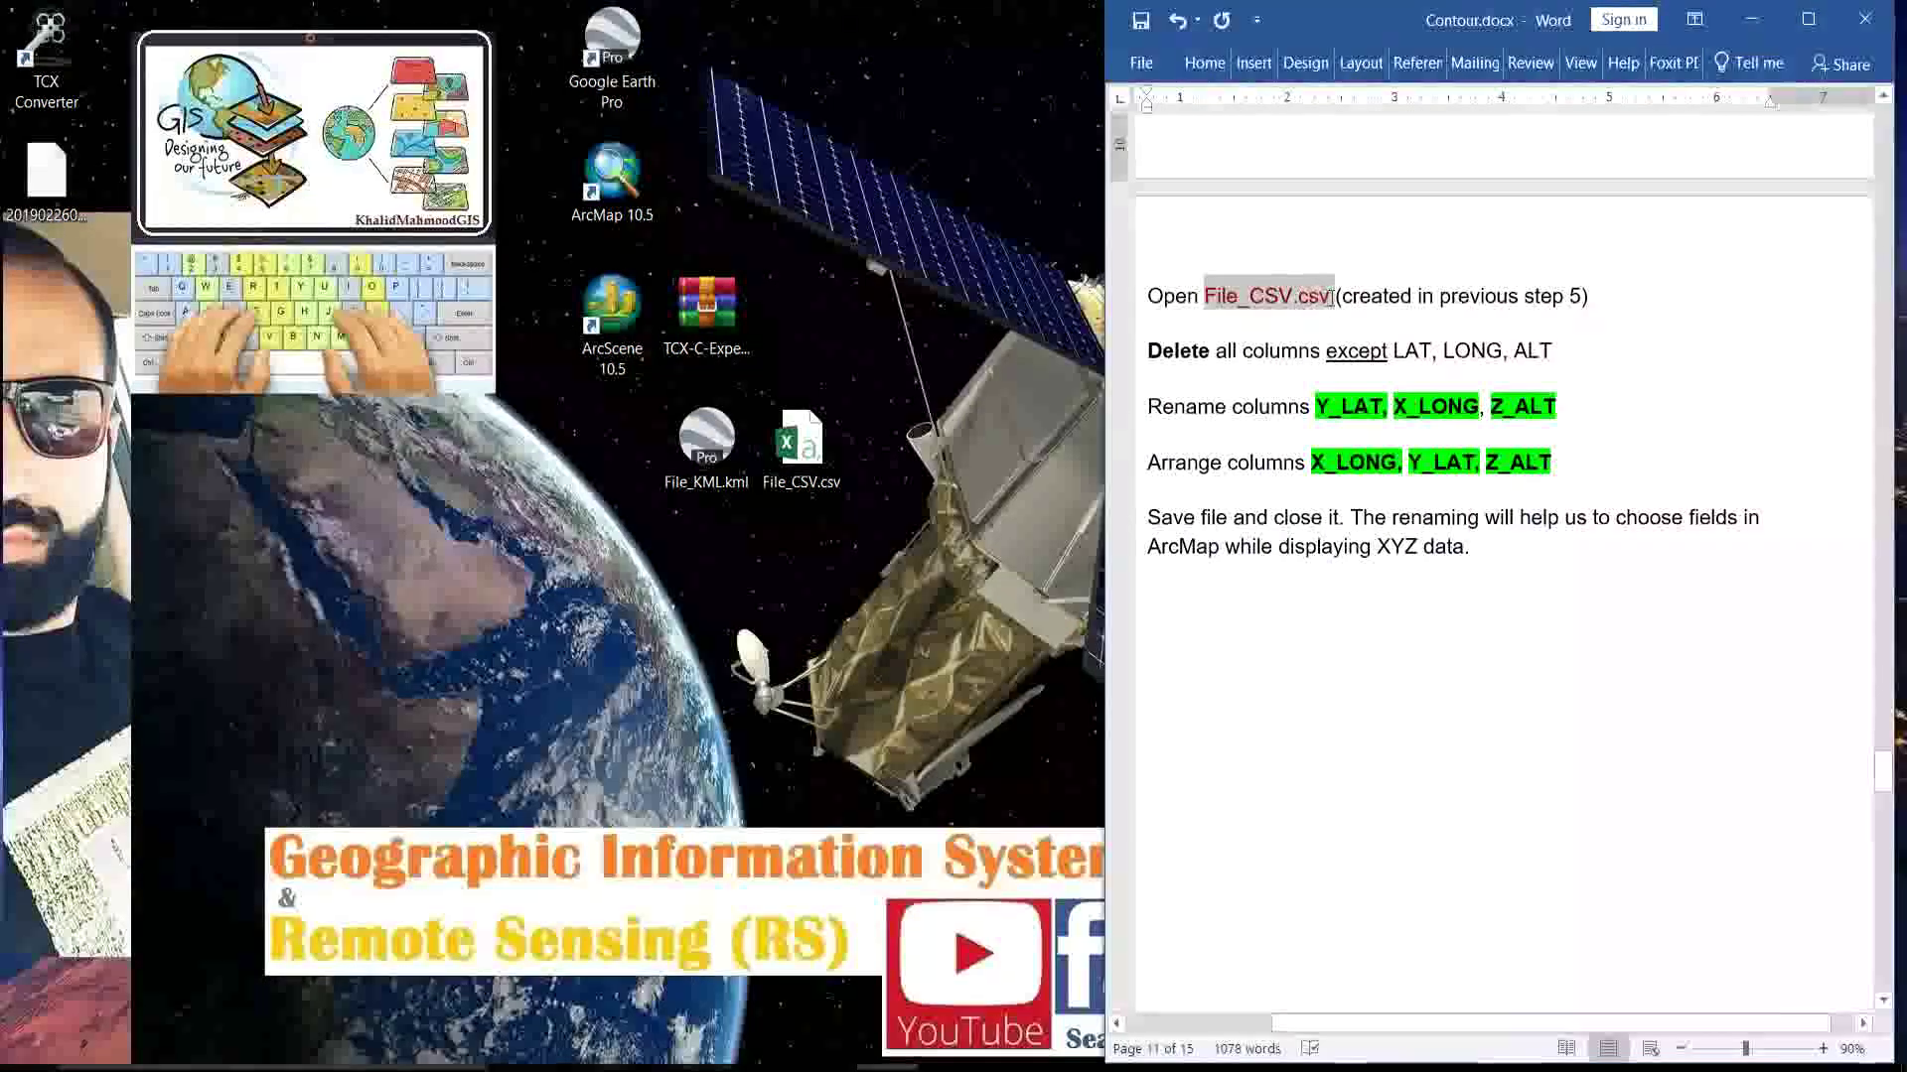
Open File_CSV.csv from the desktop in Excel and fit the UNIX TIME column's width to its contents.
click(766, 592)
double_click(796, 451)
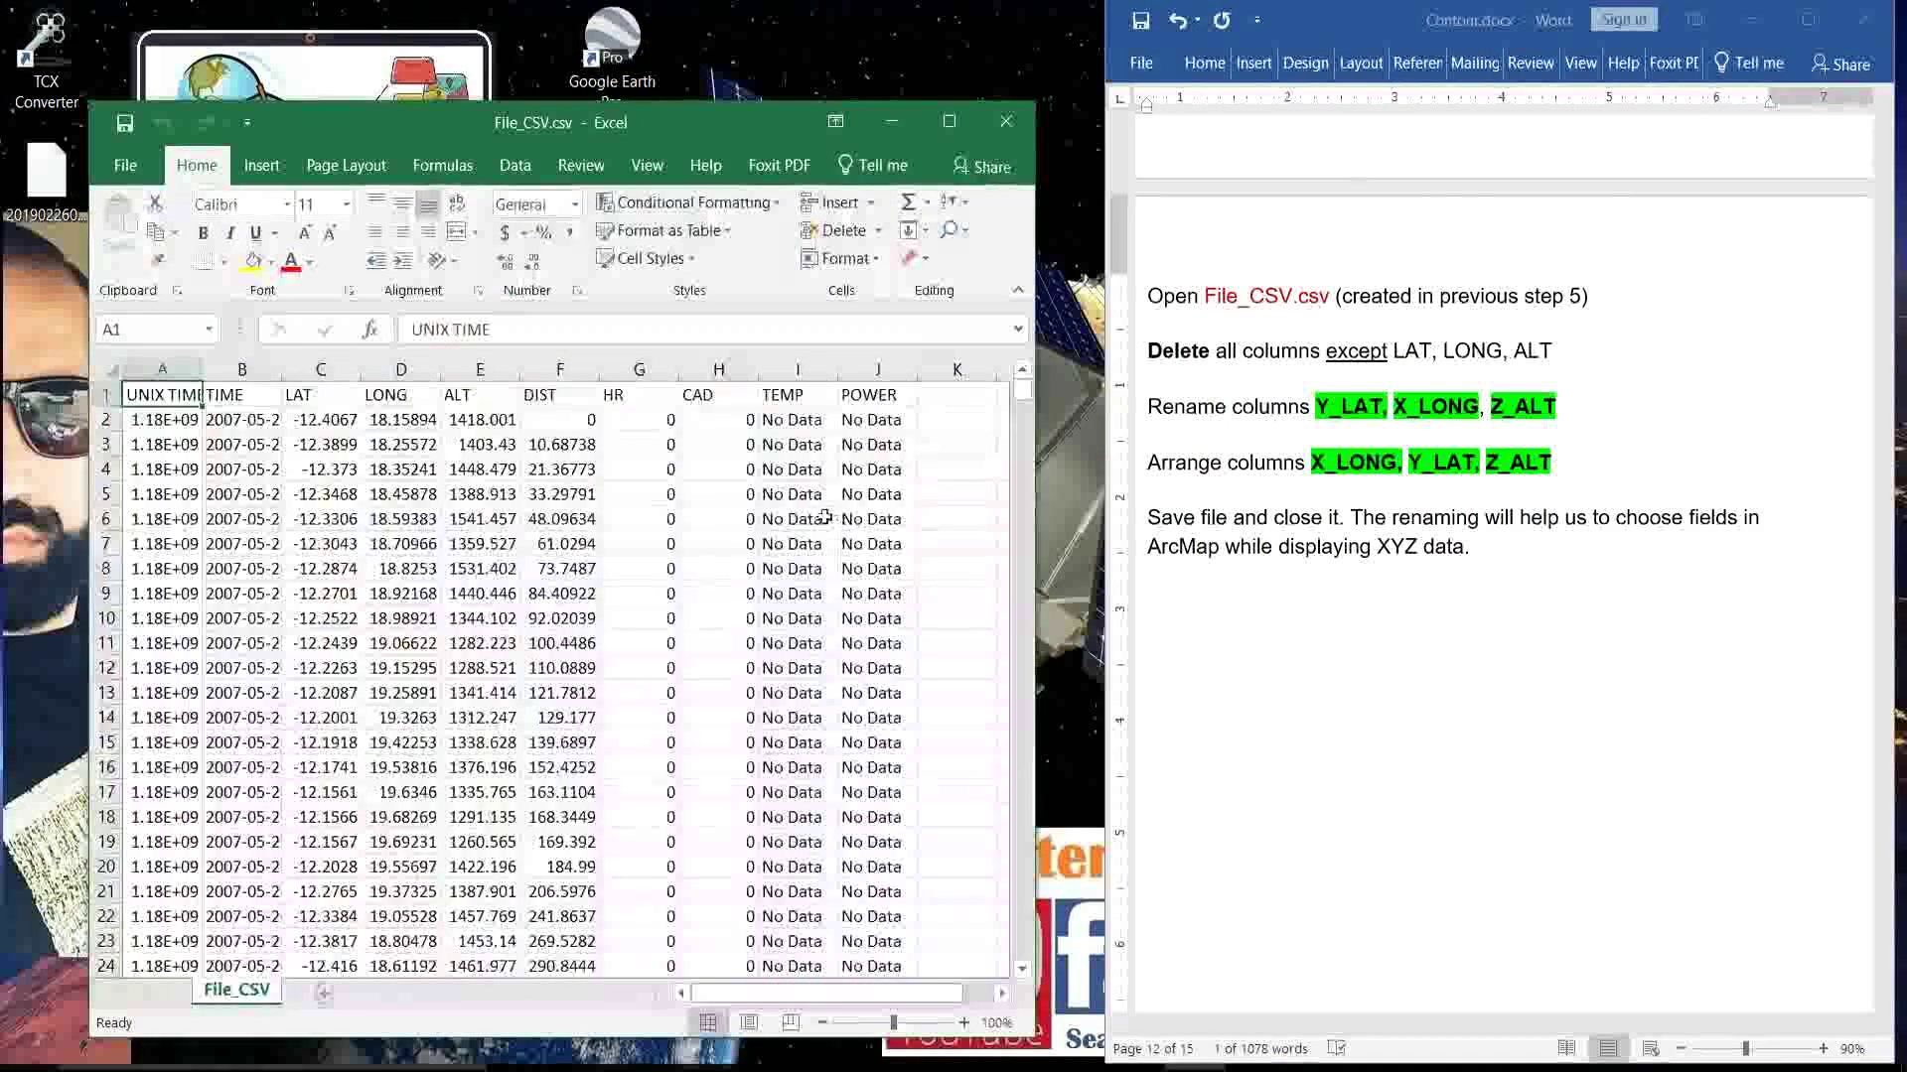
double_click(203, 369)
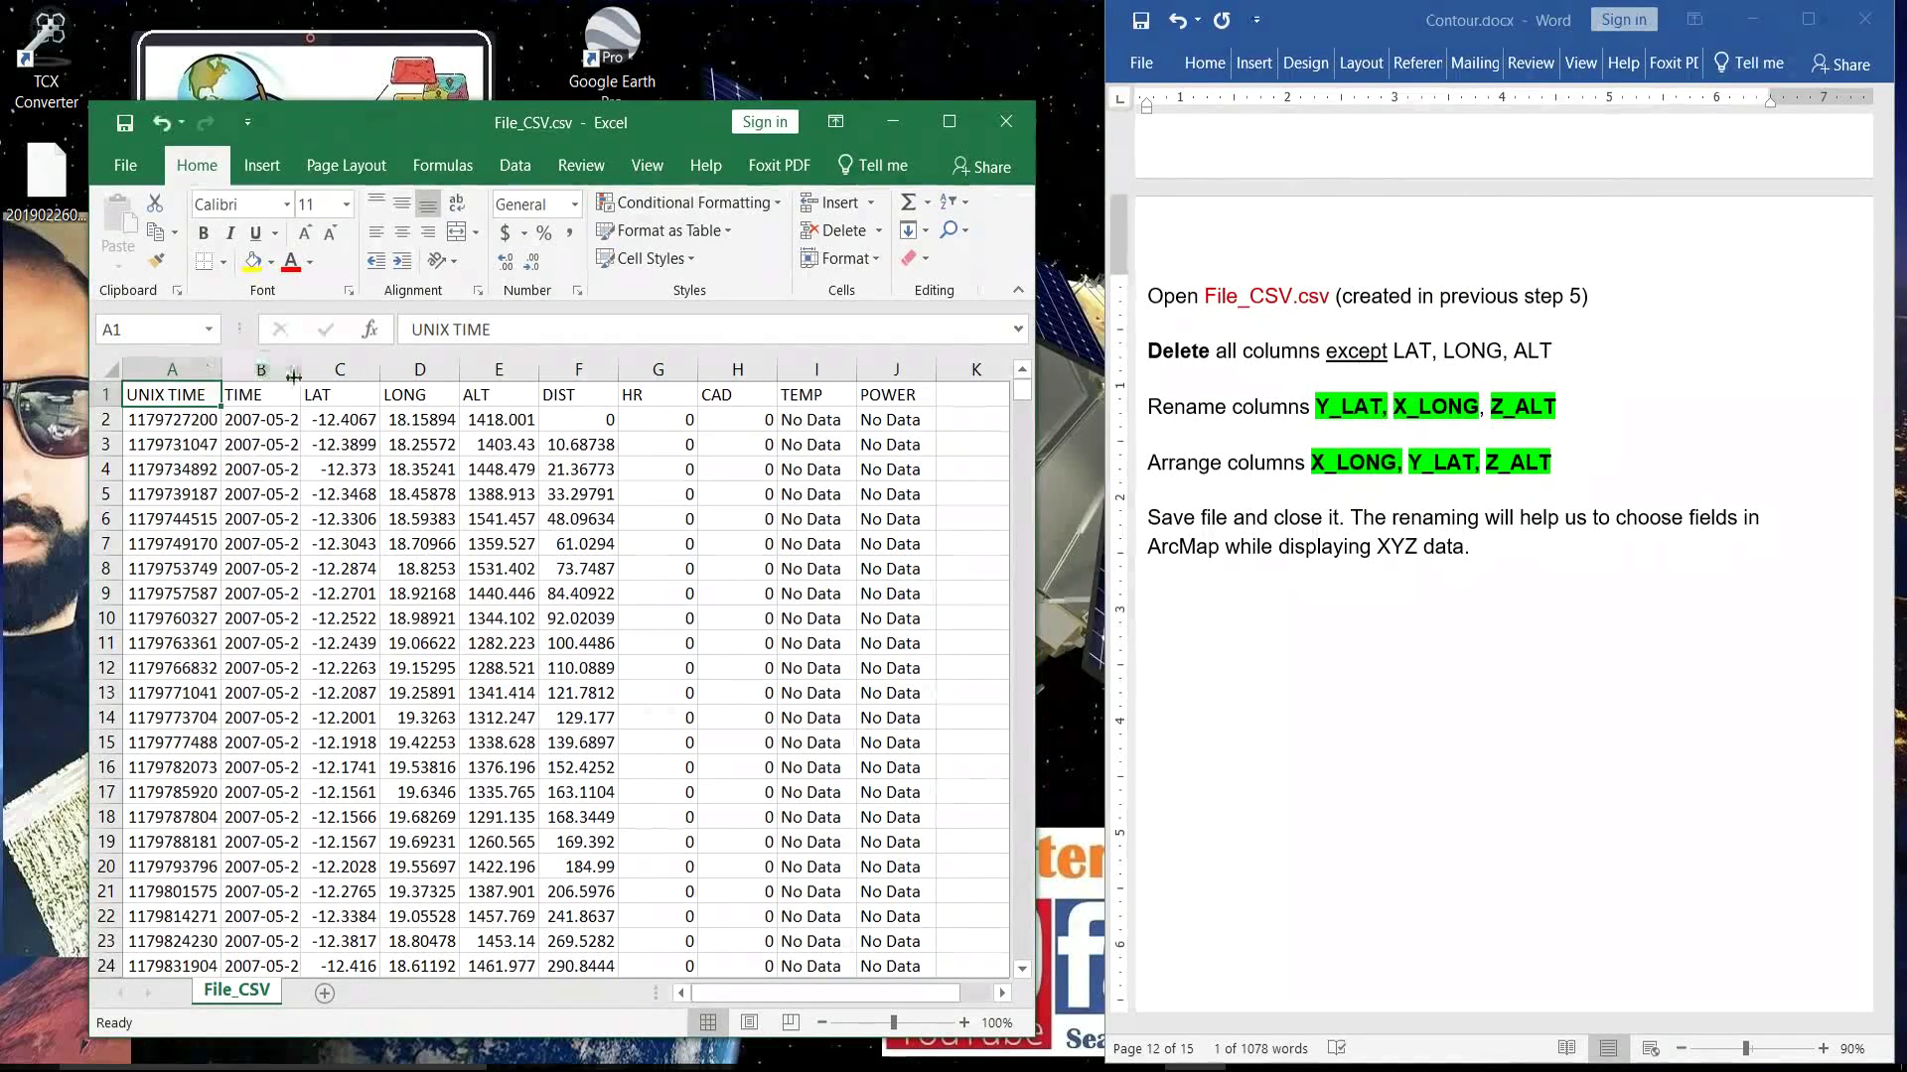
Delete all columns of File_CSV.csv except LAT, LONG and ALT, as instructed in Contour.docx.
click(1167, 354)
drag(1150, 353, 1561, 353)
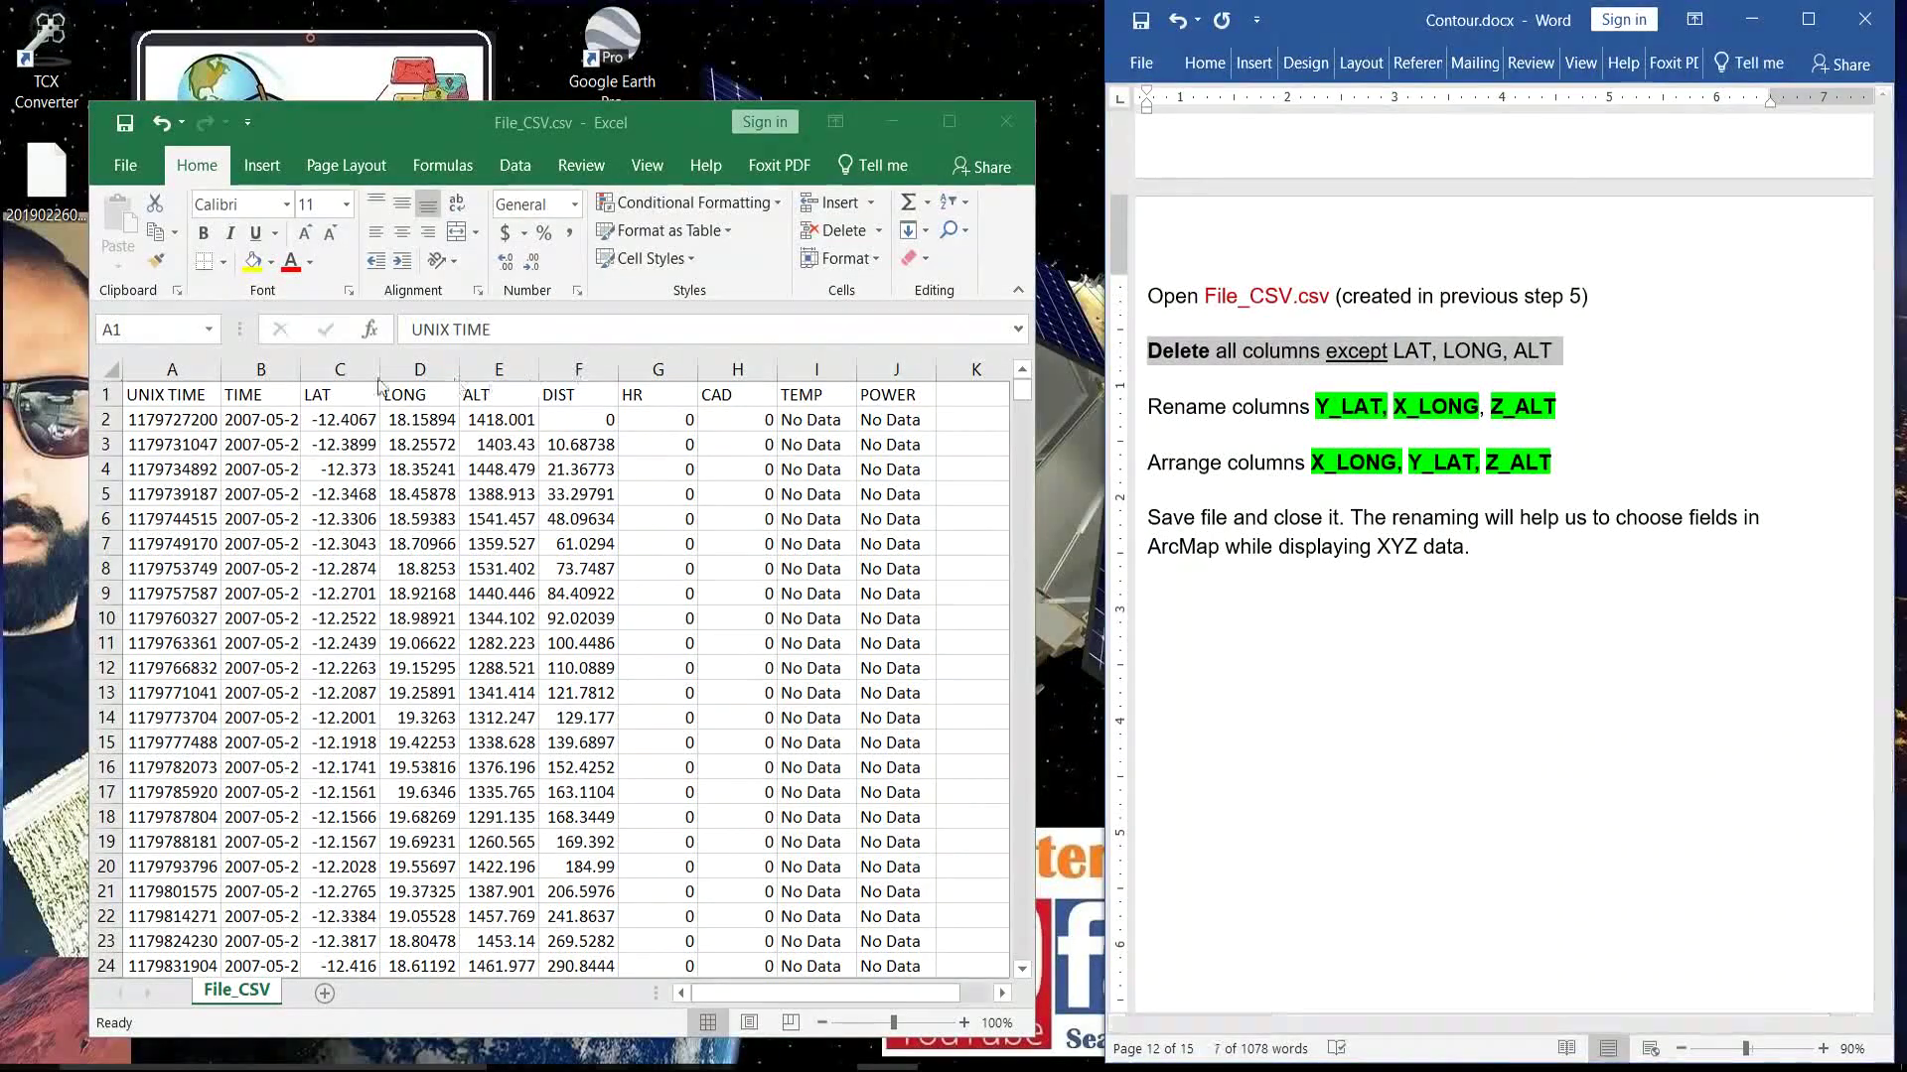
drag(172, 369, 240, 368)
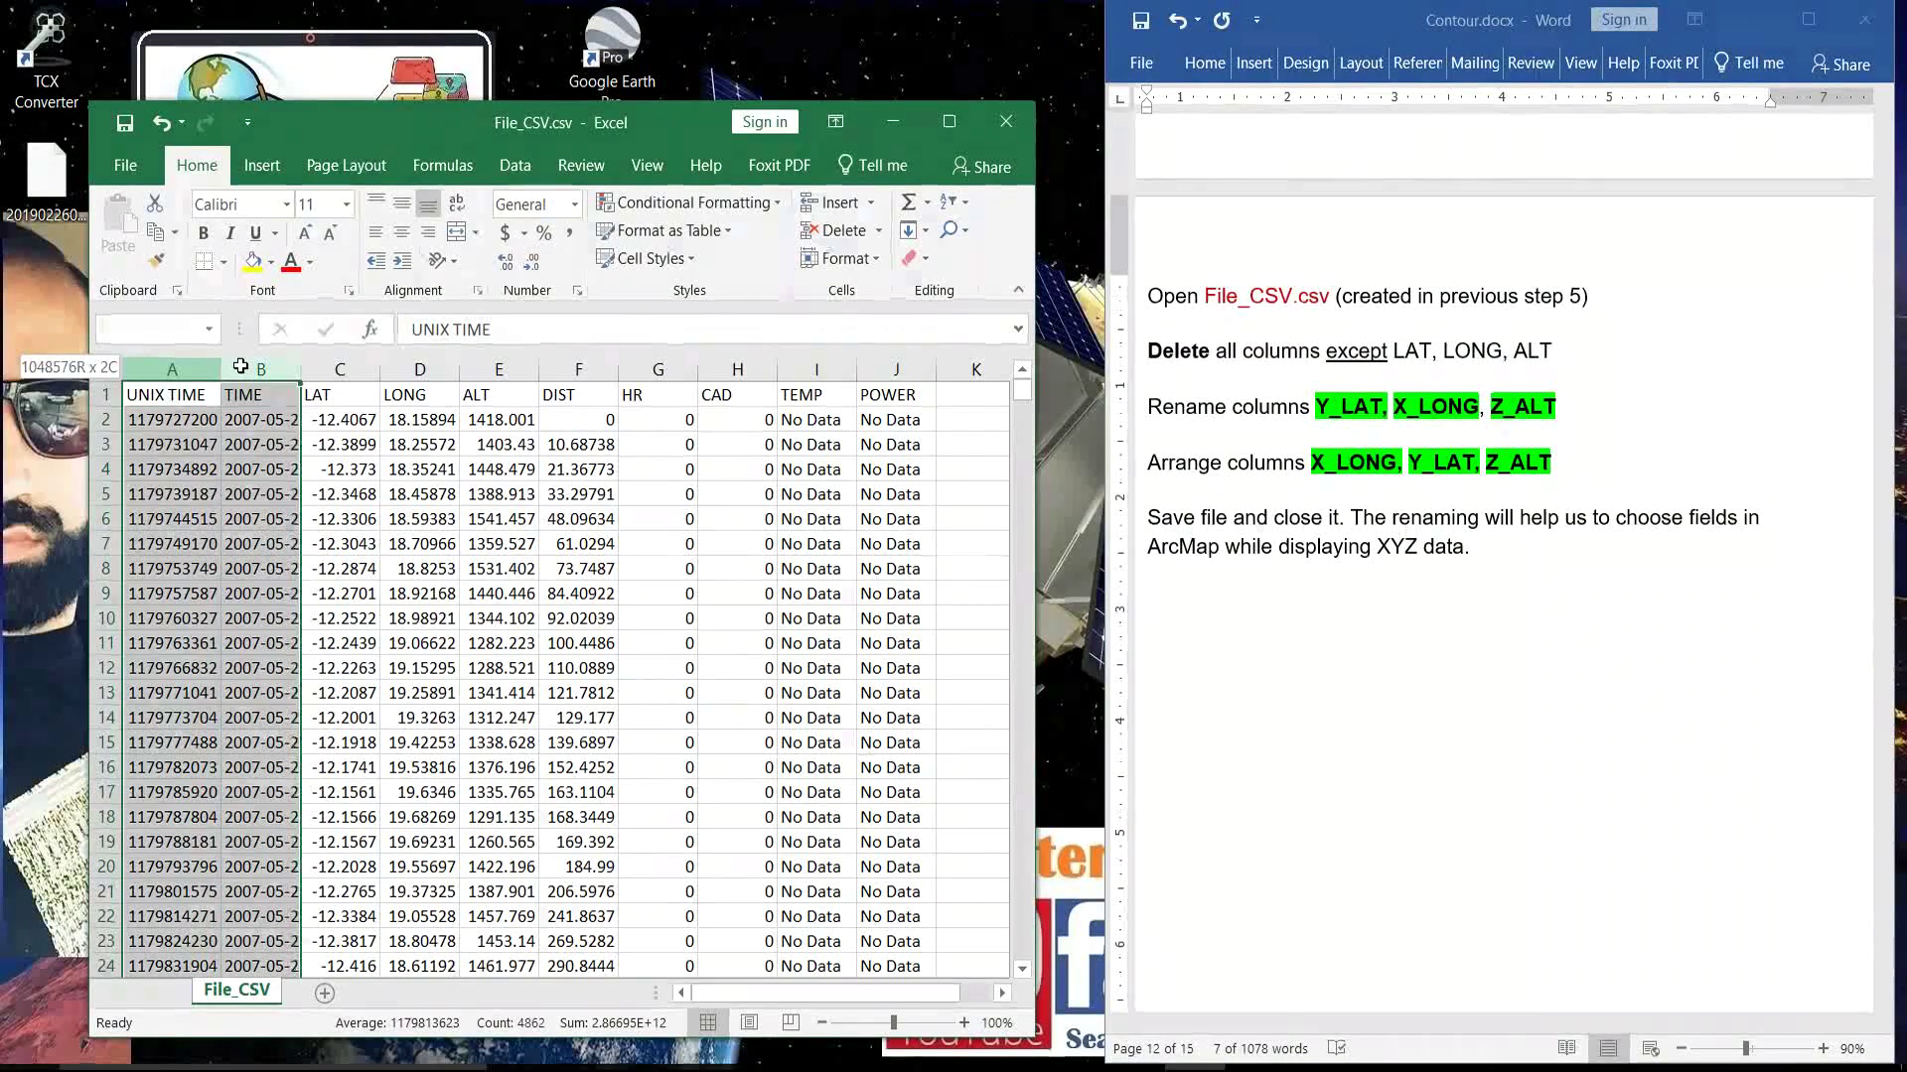
right_click(240, 368)
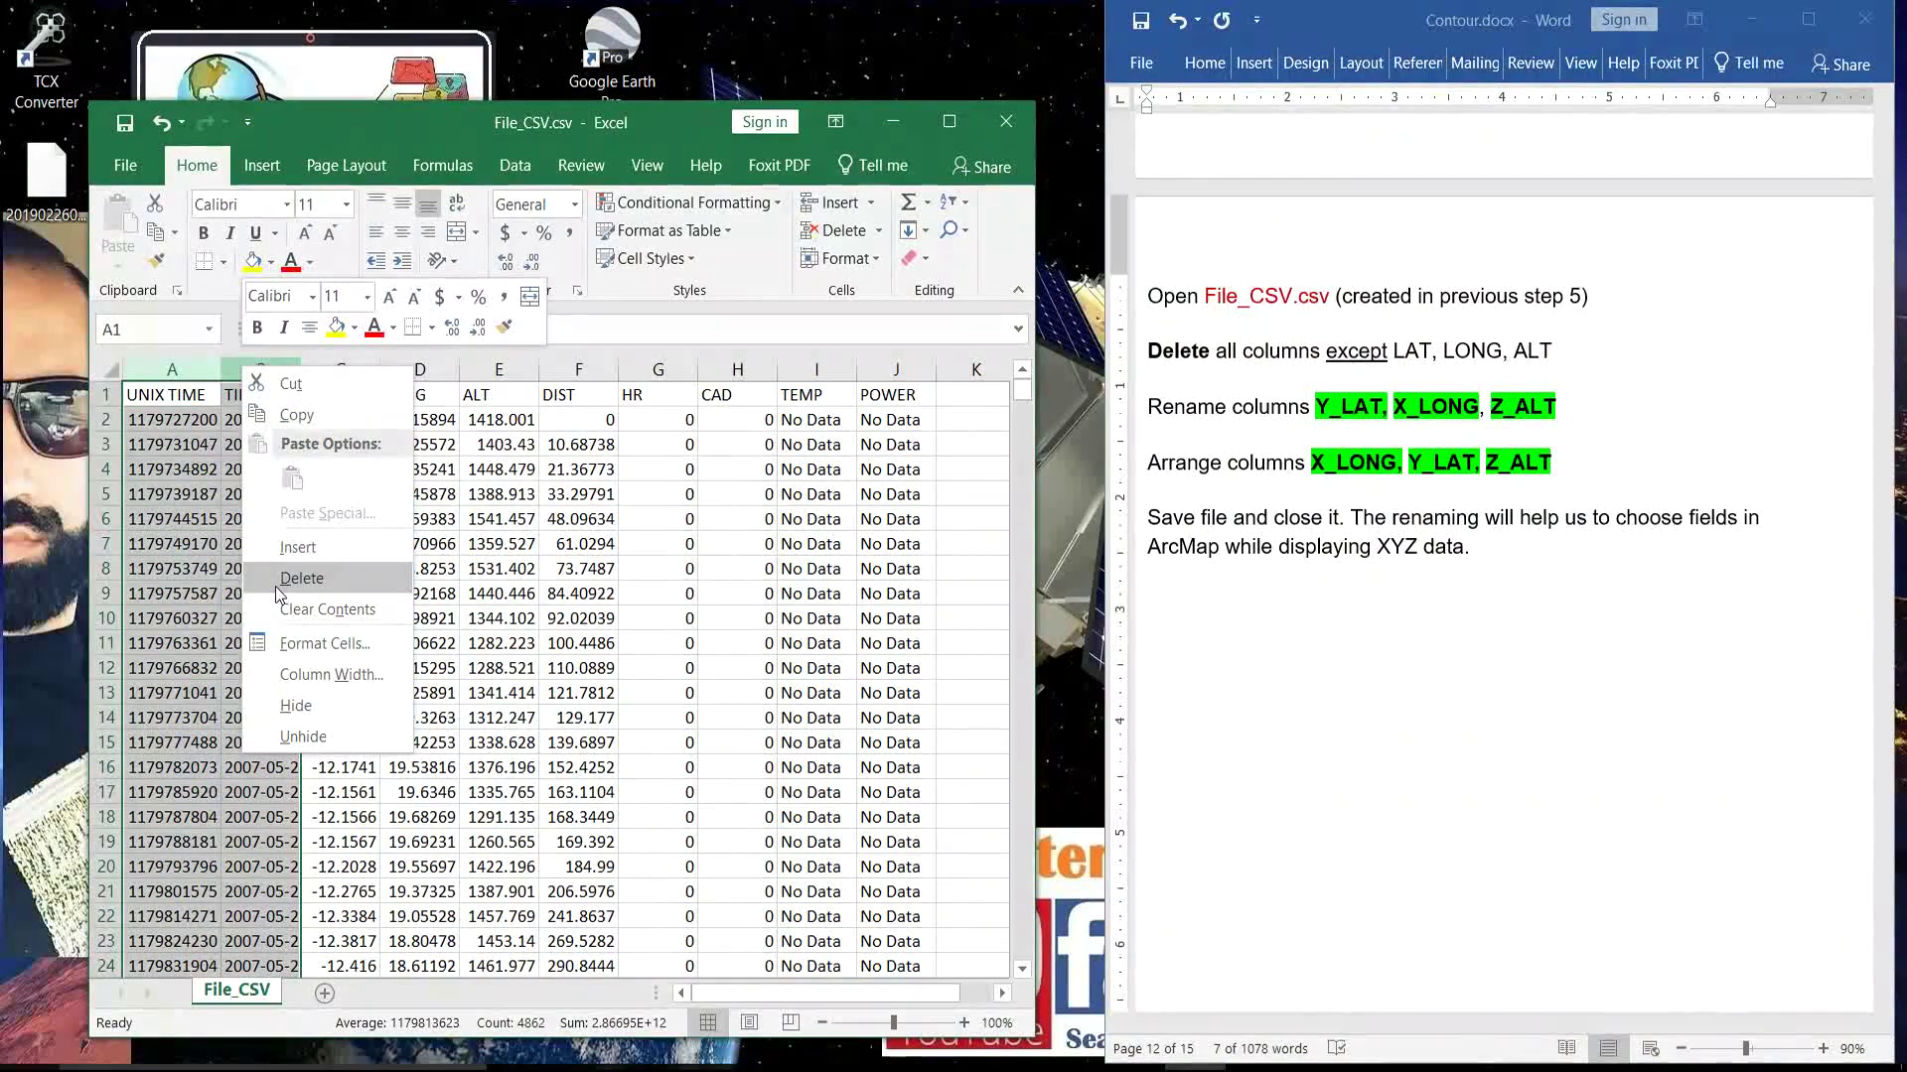
click(280, 586)
drag(417, 372, 719, 370)
right_click(719, 371)
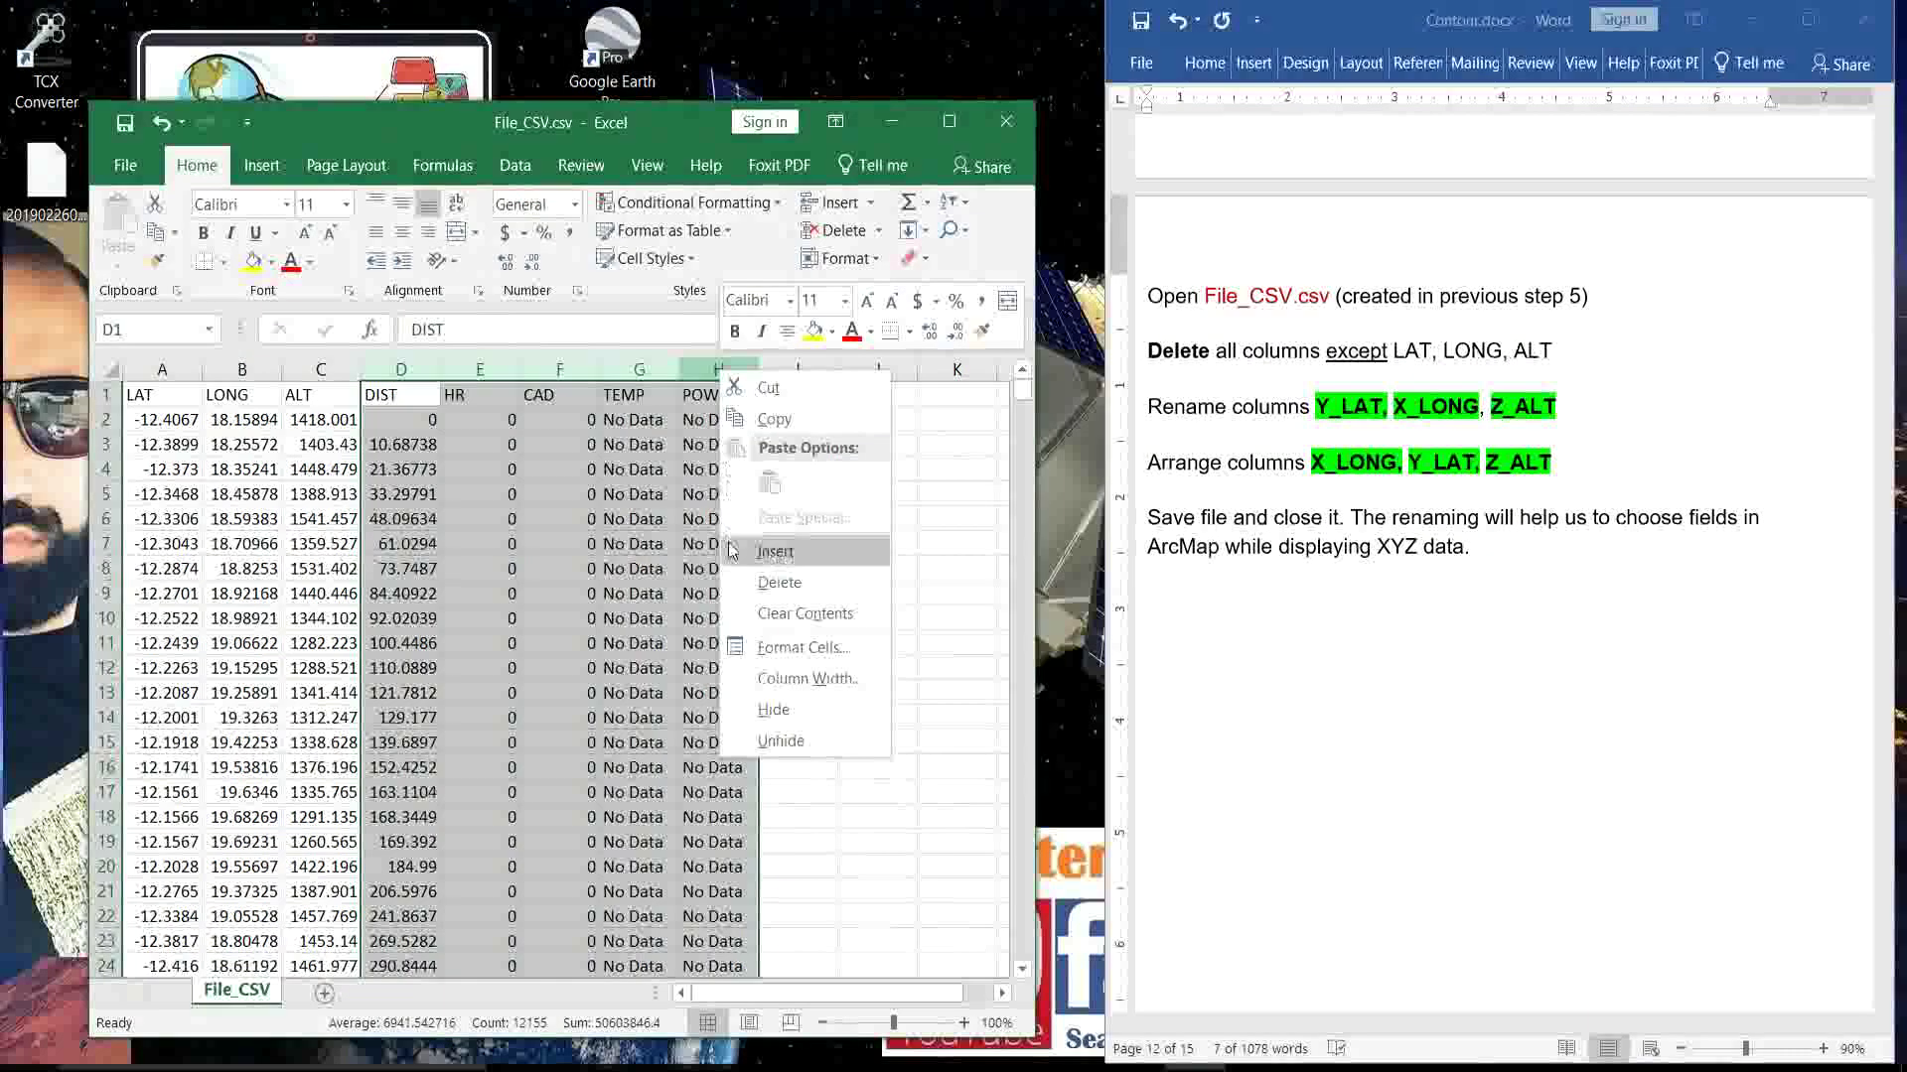
click(740, 584)
click(162, 395)
click(242, 395)
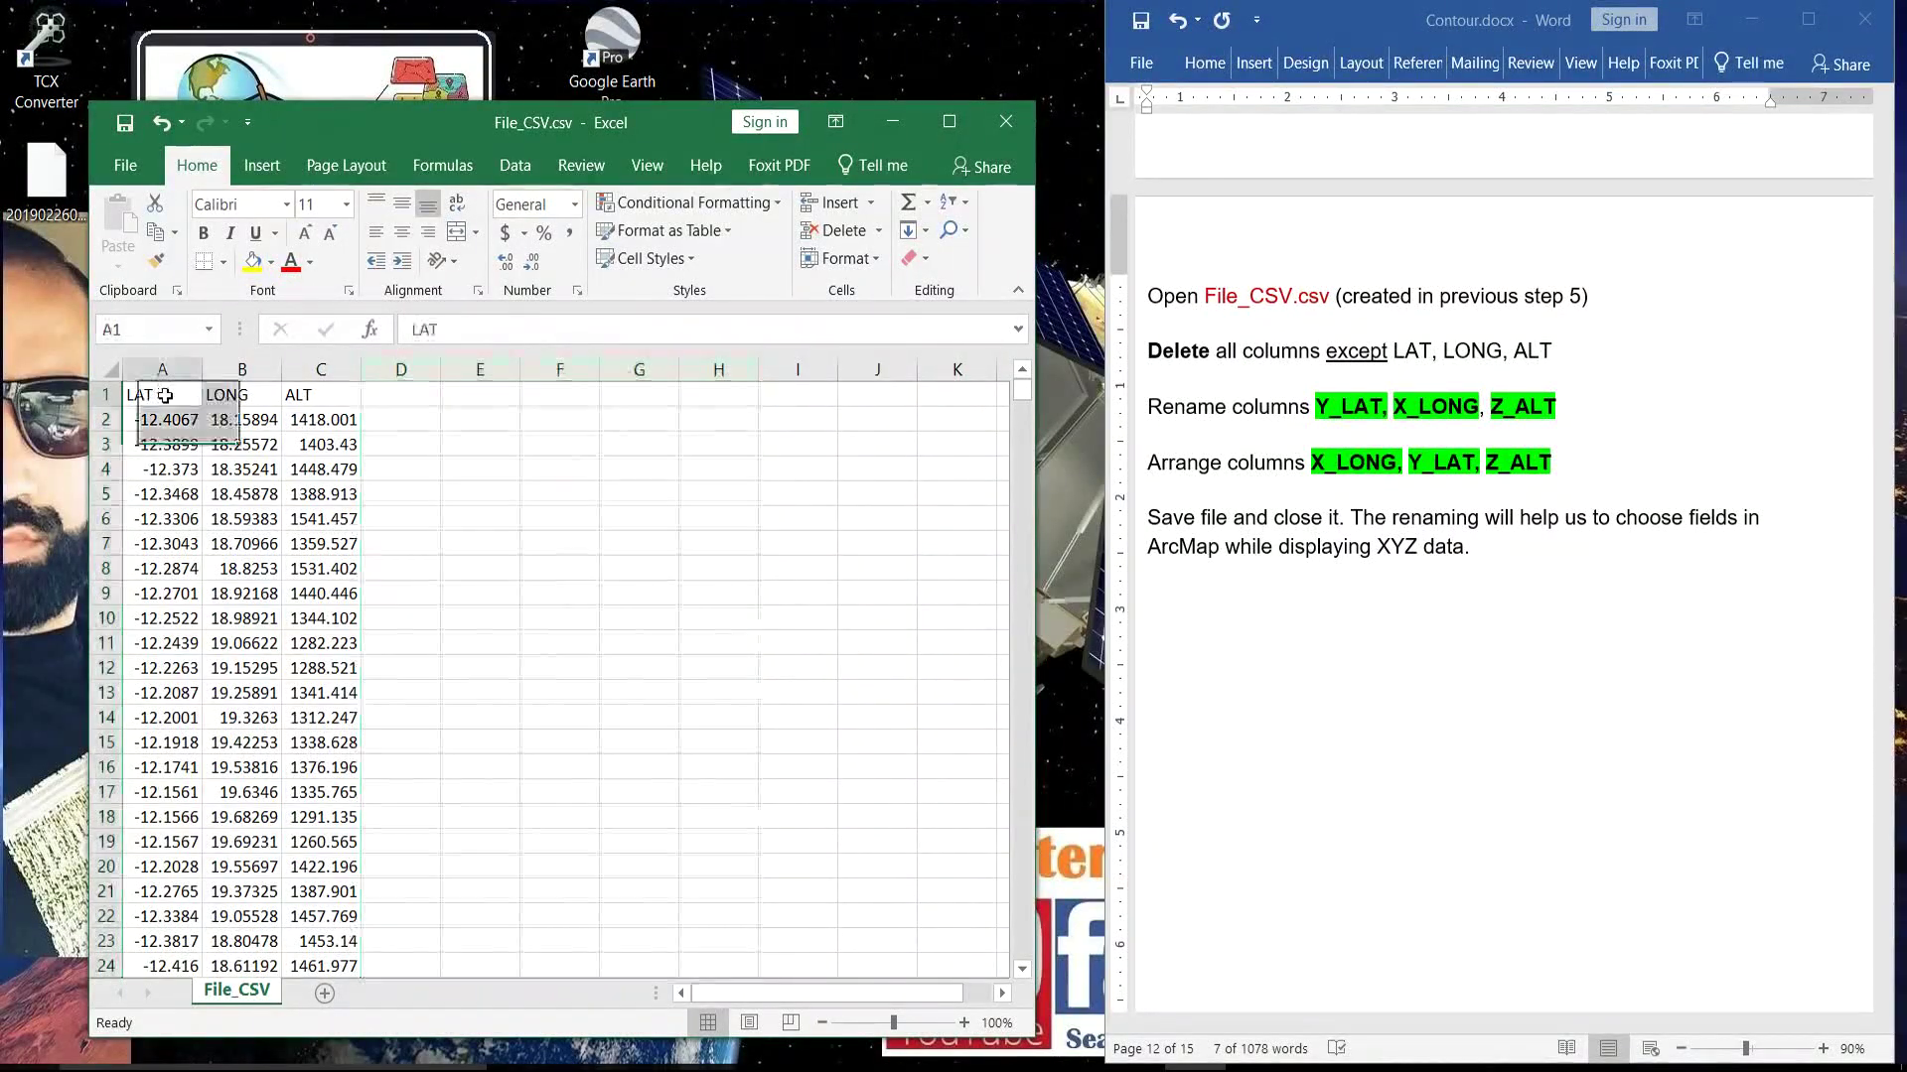
click(321, 395)
Rename the LAT, LONG and ALT column headers to Y_LAT, X_LONG and Z_ALT, following Contour.docx.
click(1192, 457)
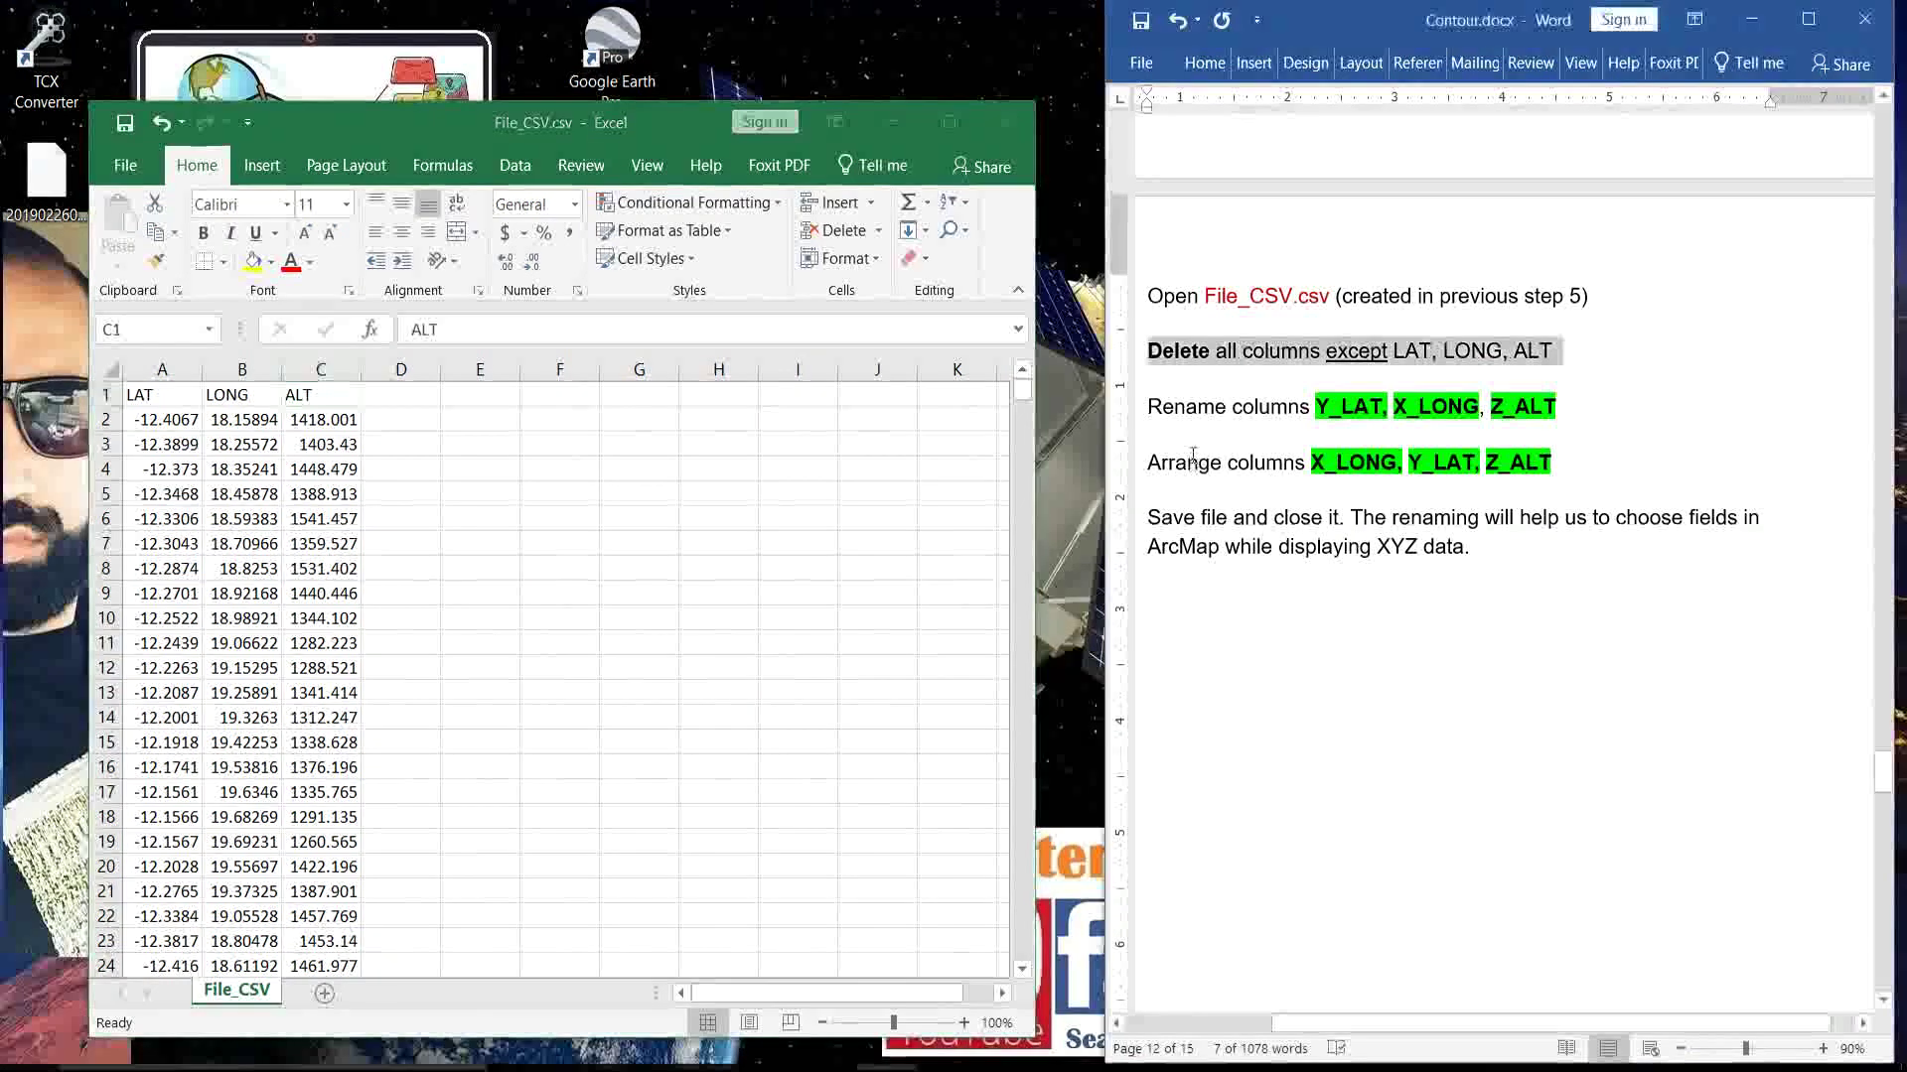
drag(1148, 408, 1564, 408)
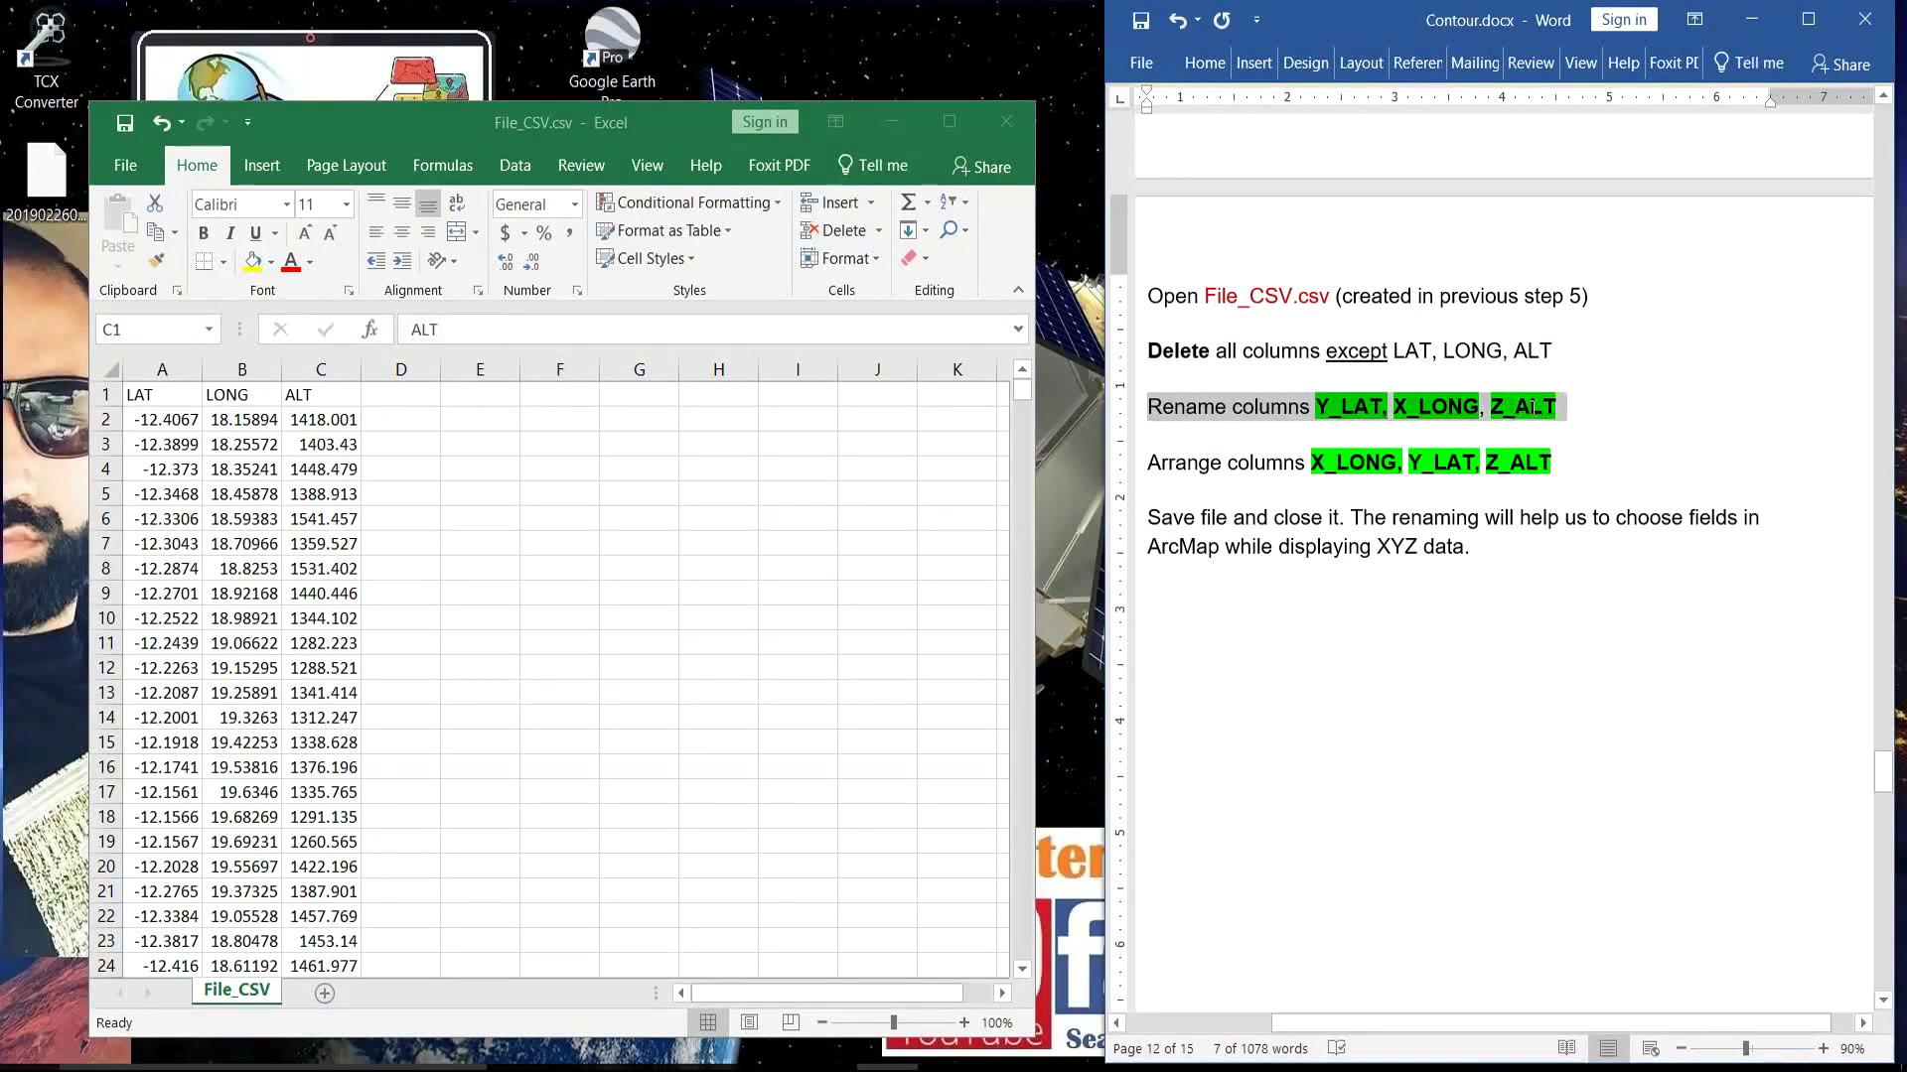
click(1352, 419)
click(243, 449)
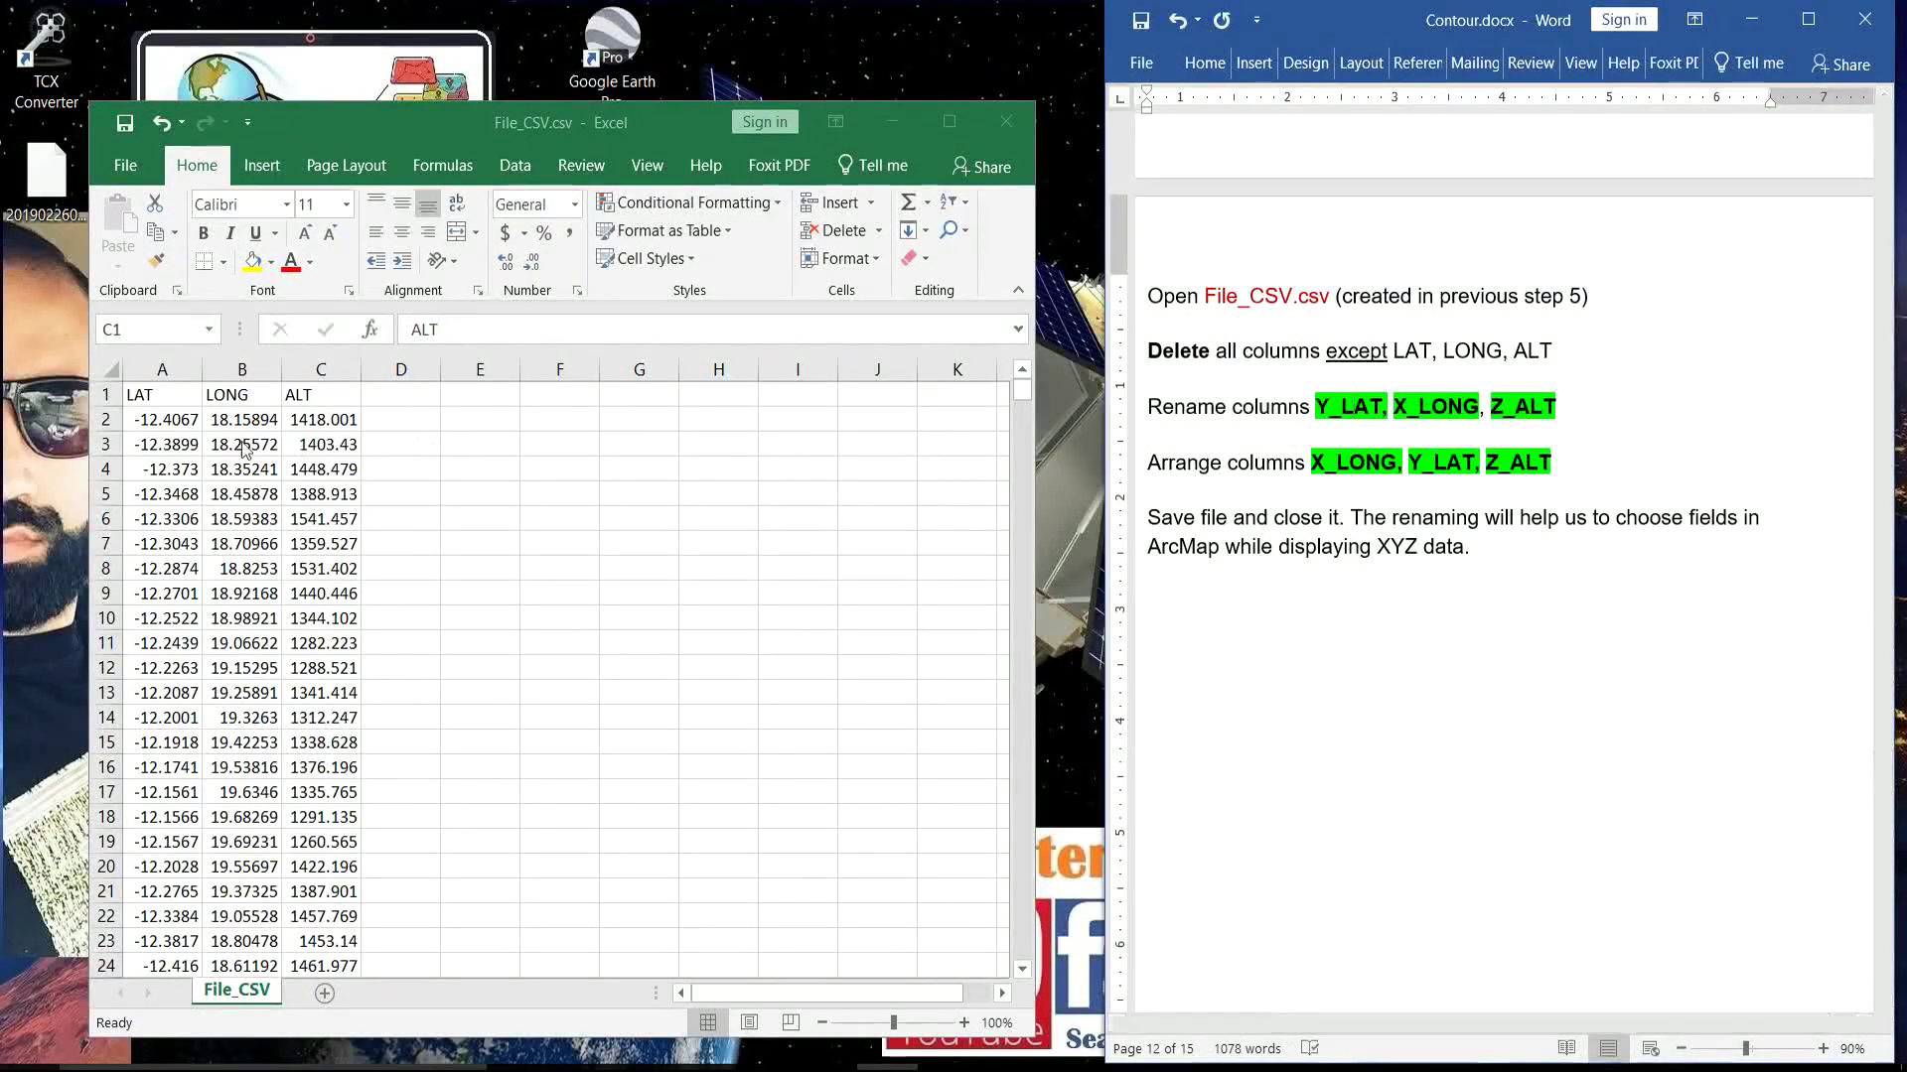
click(144, 394)
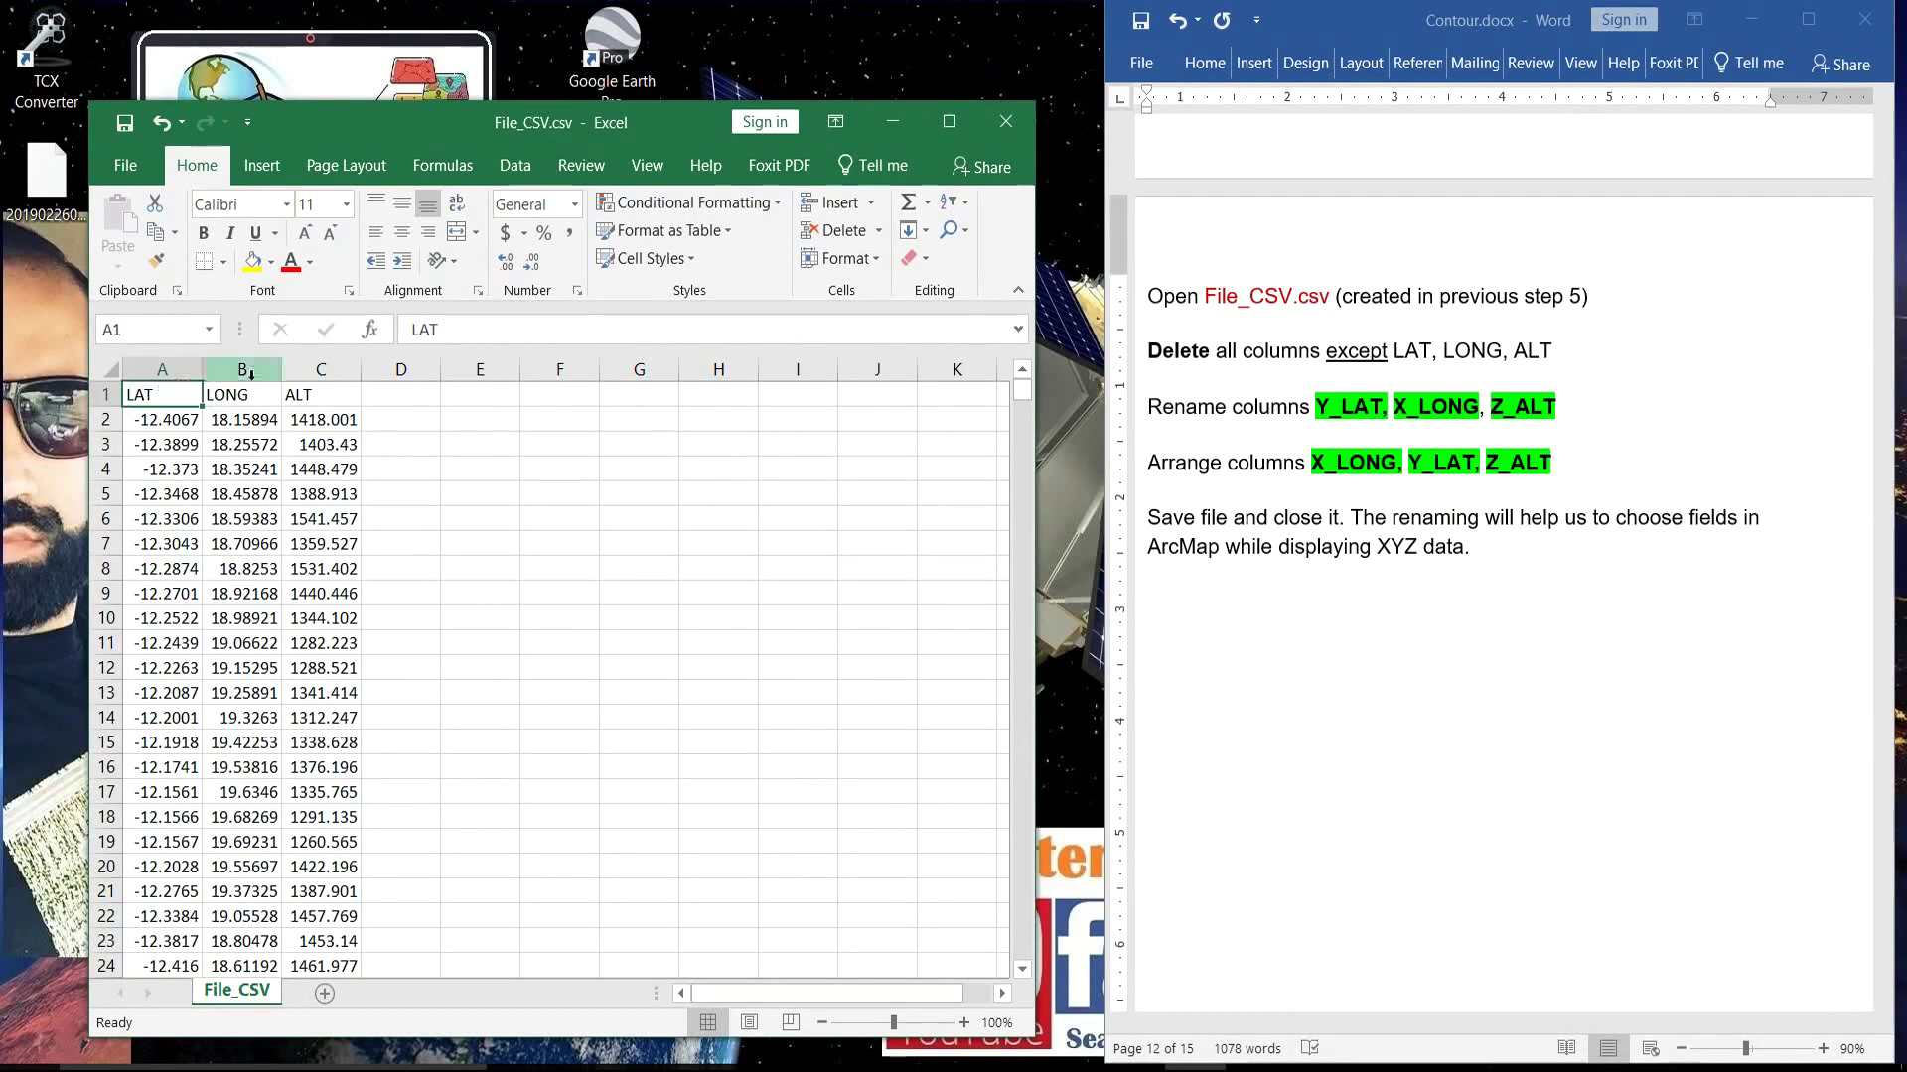
click(407, 329)
text(Y_)
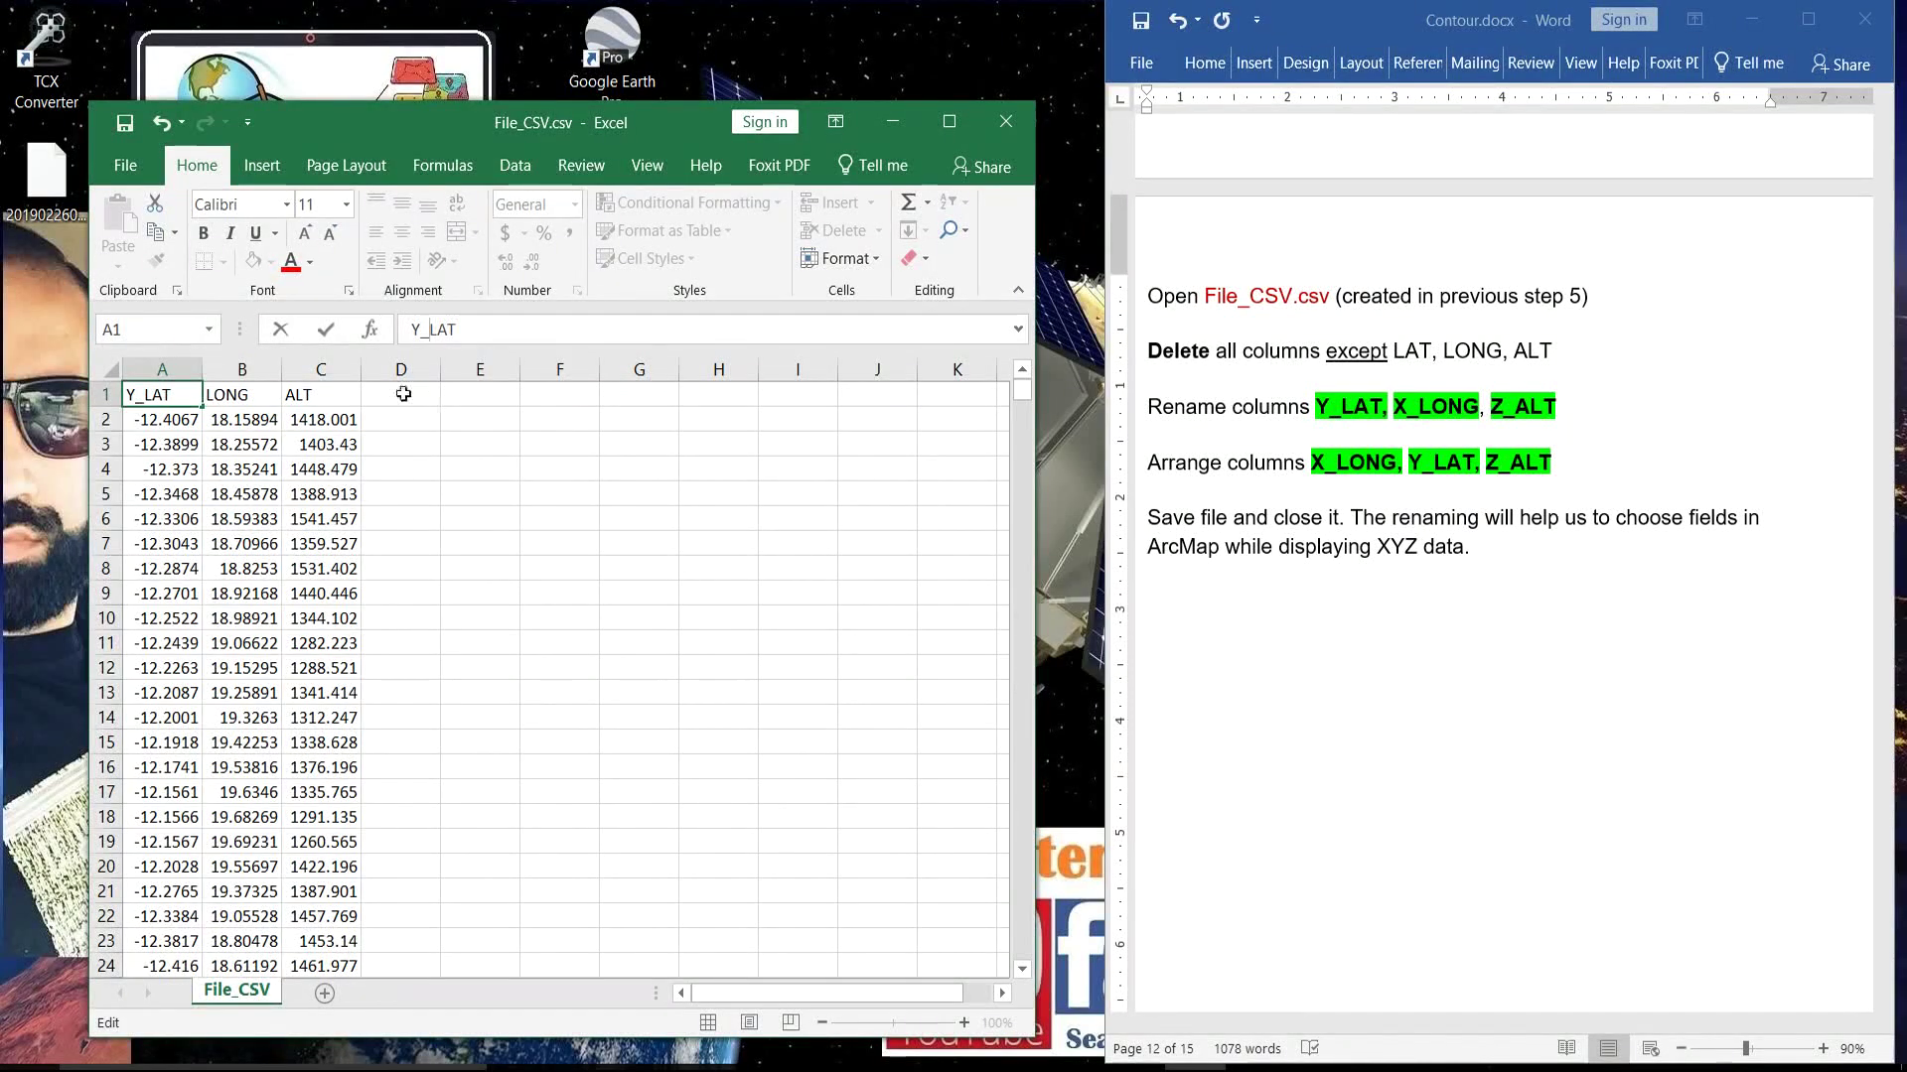
click(233, 394)
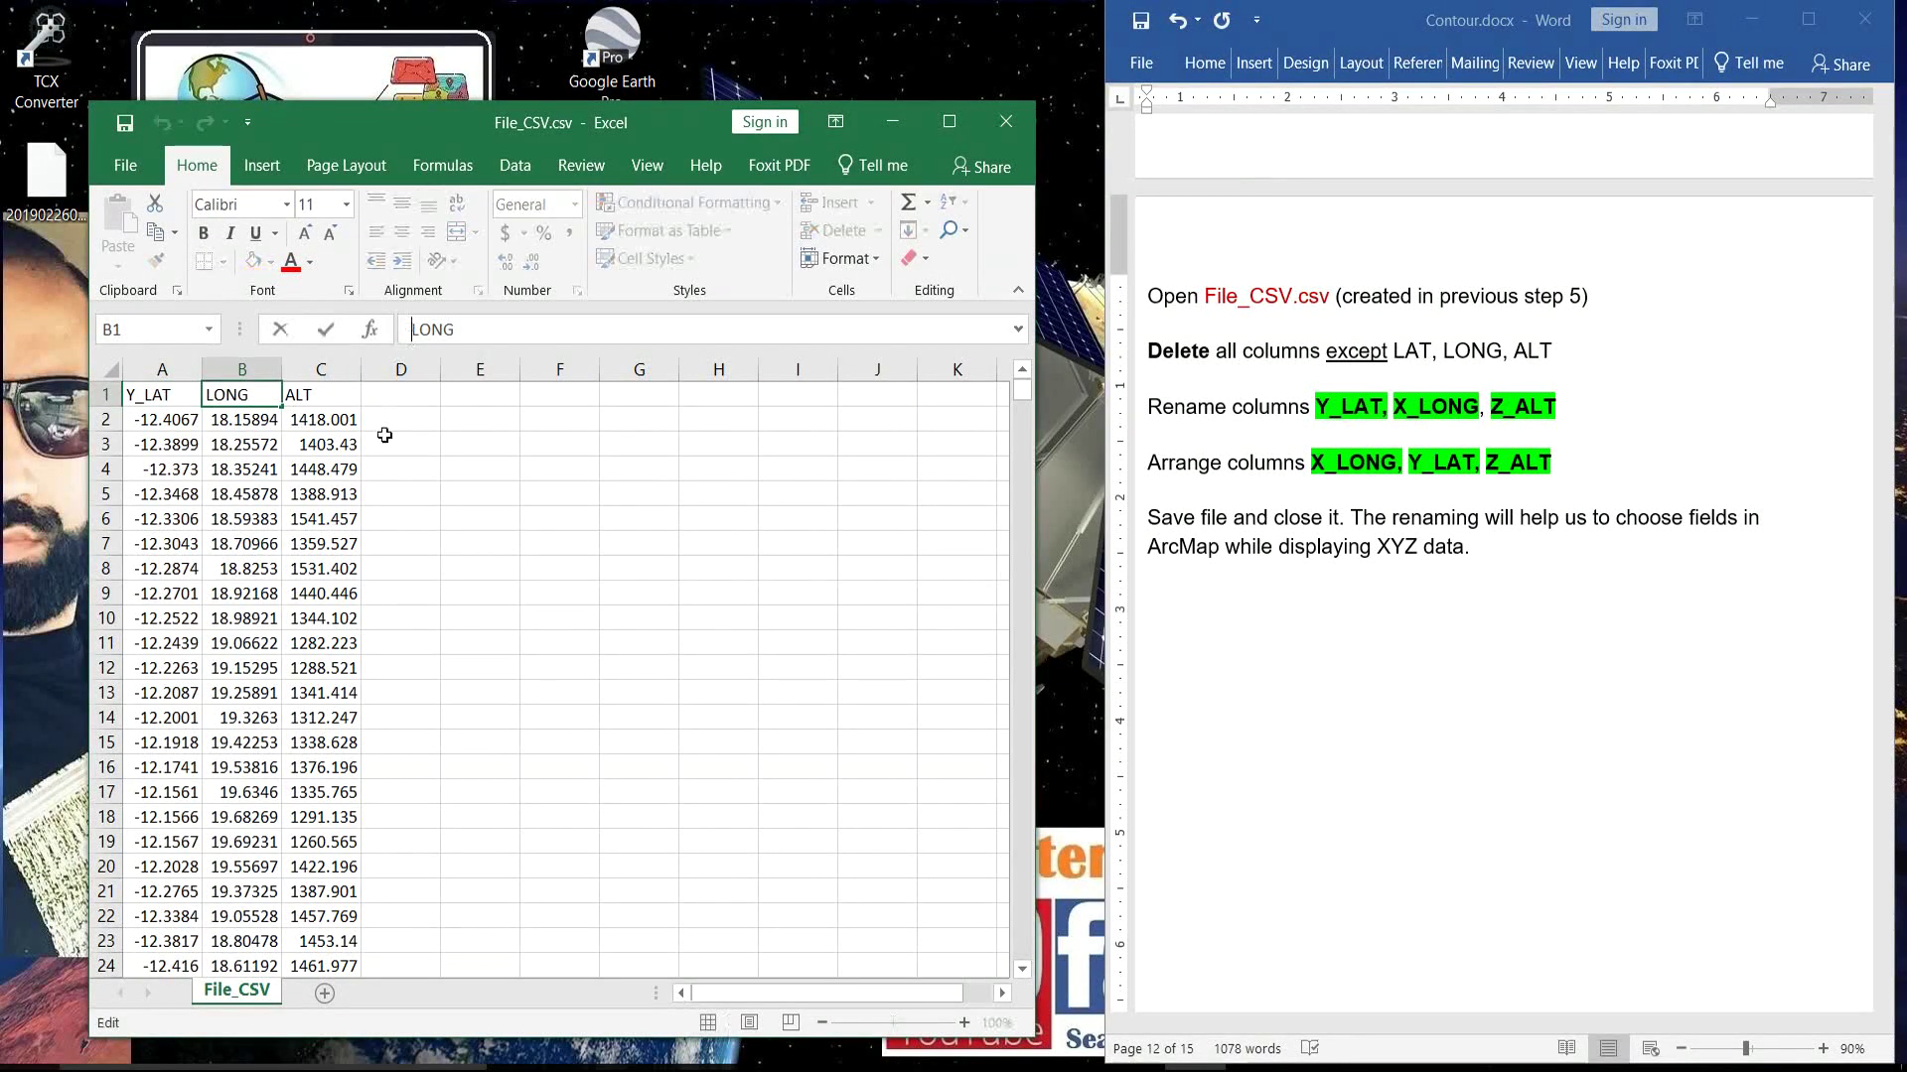
text(X_)
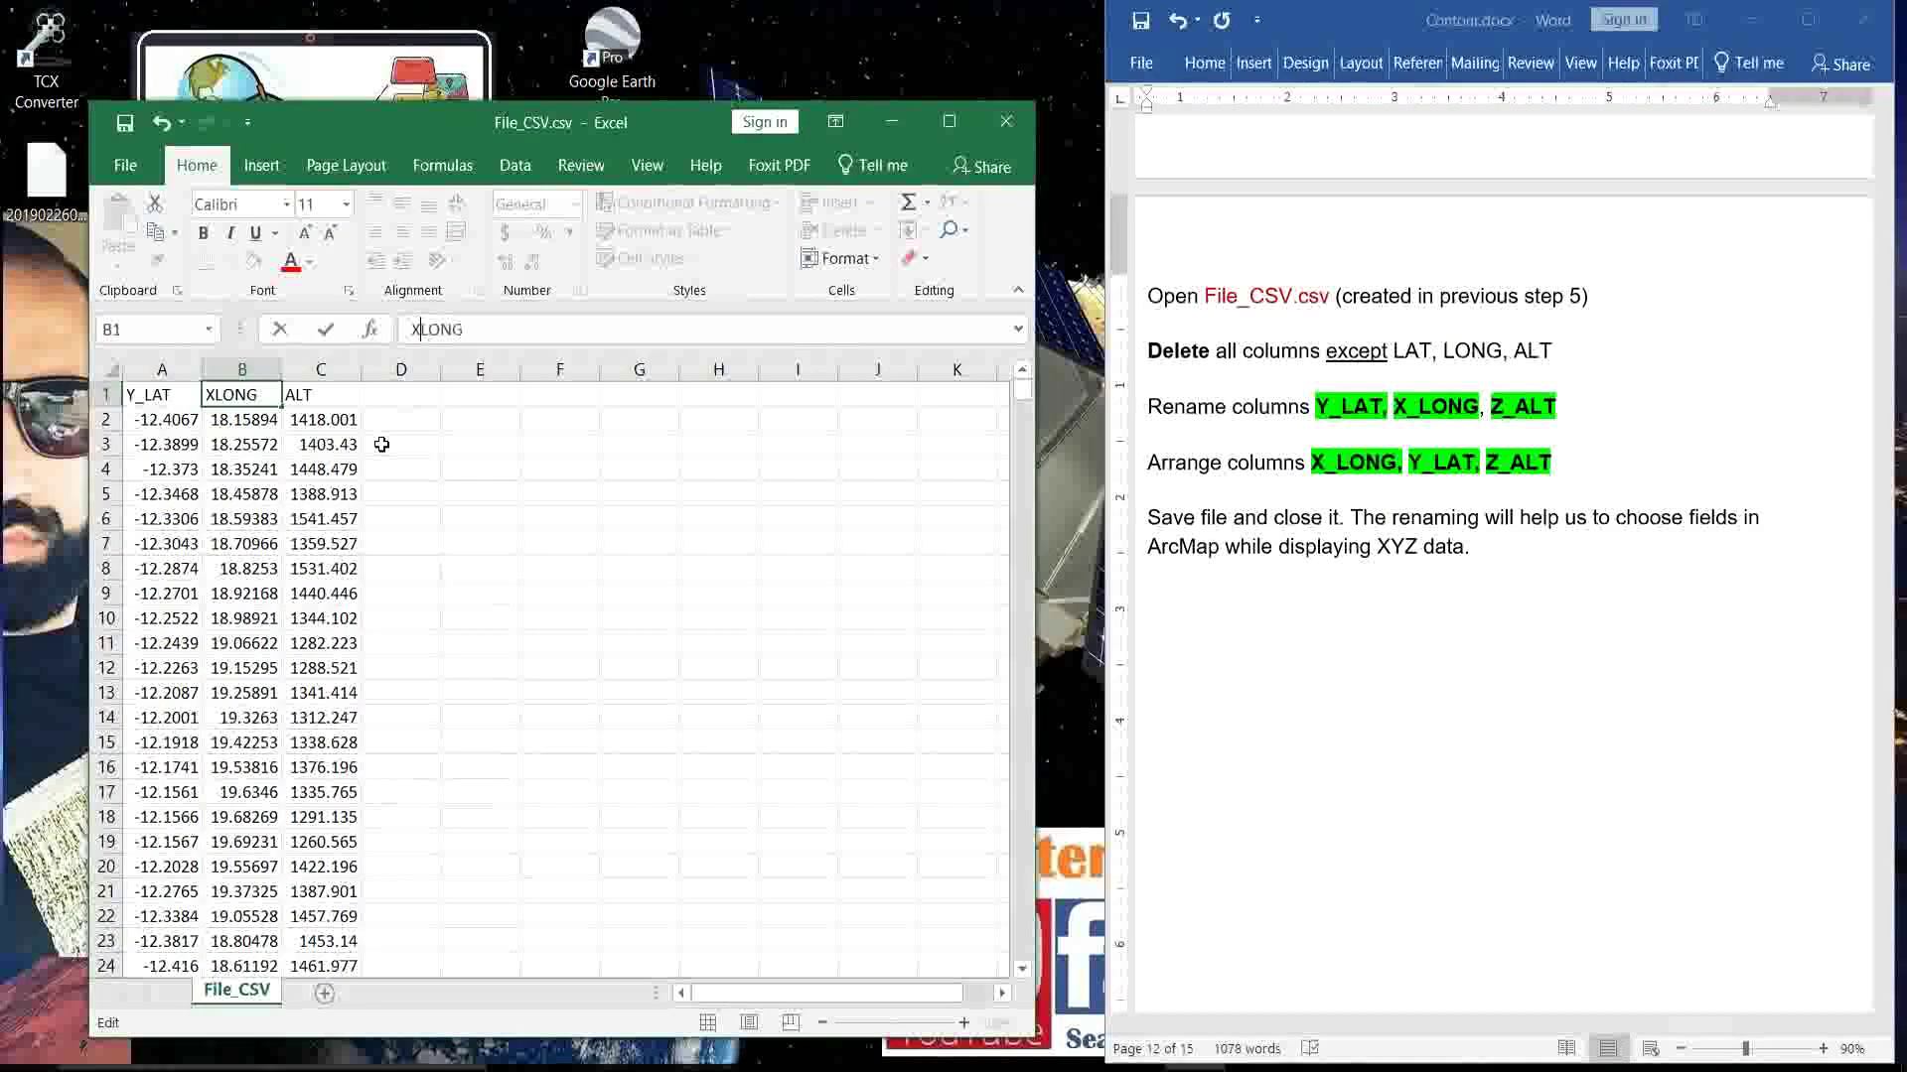
click(303, 400)
text(Z)
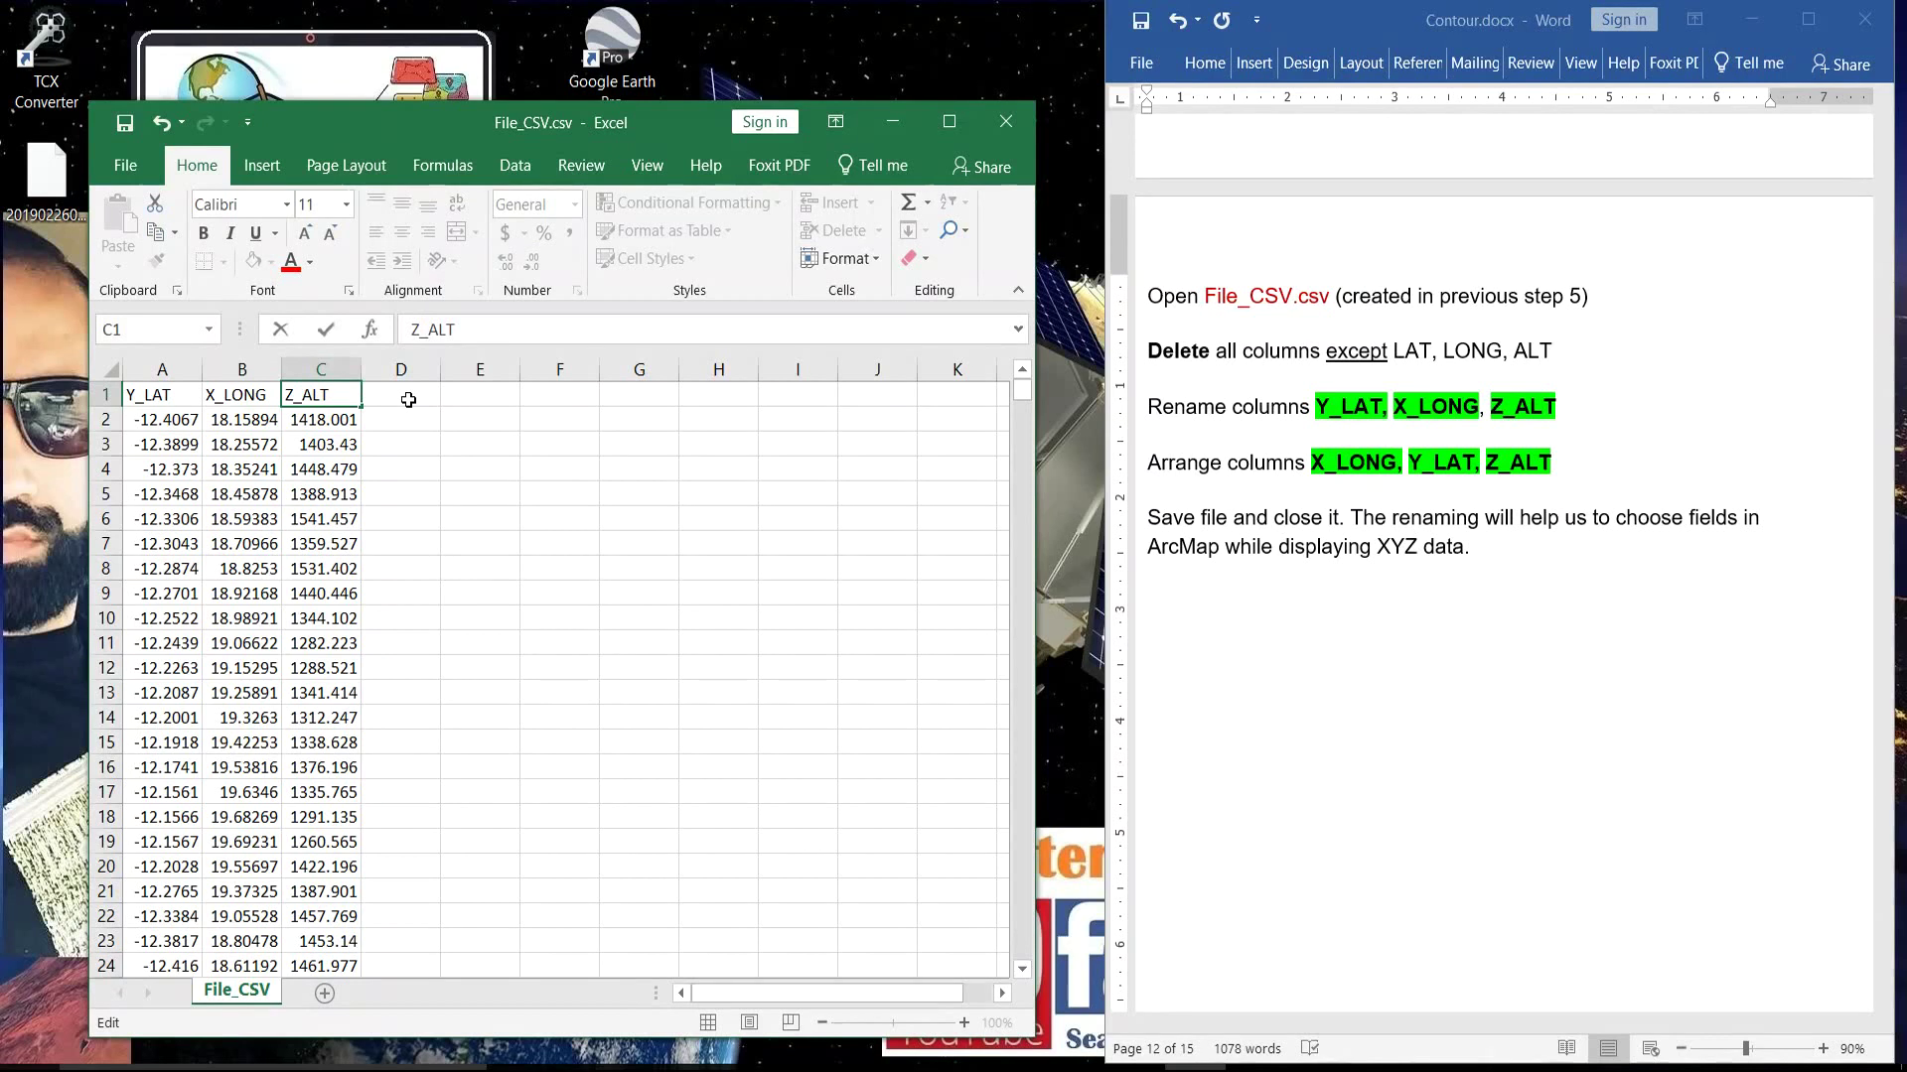
text(_)
key(Return)
Insert an empty column between X_LONG and Z_ALT.
click(316, 370)
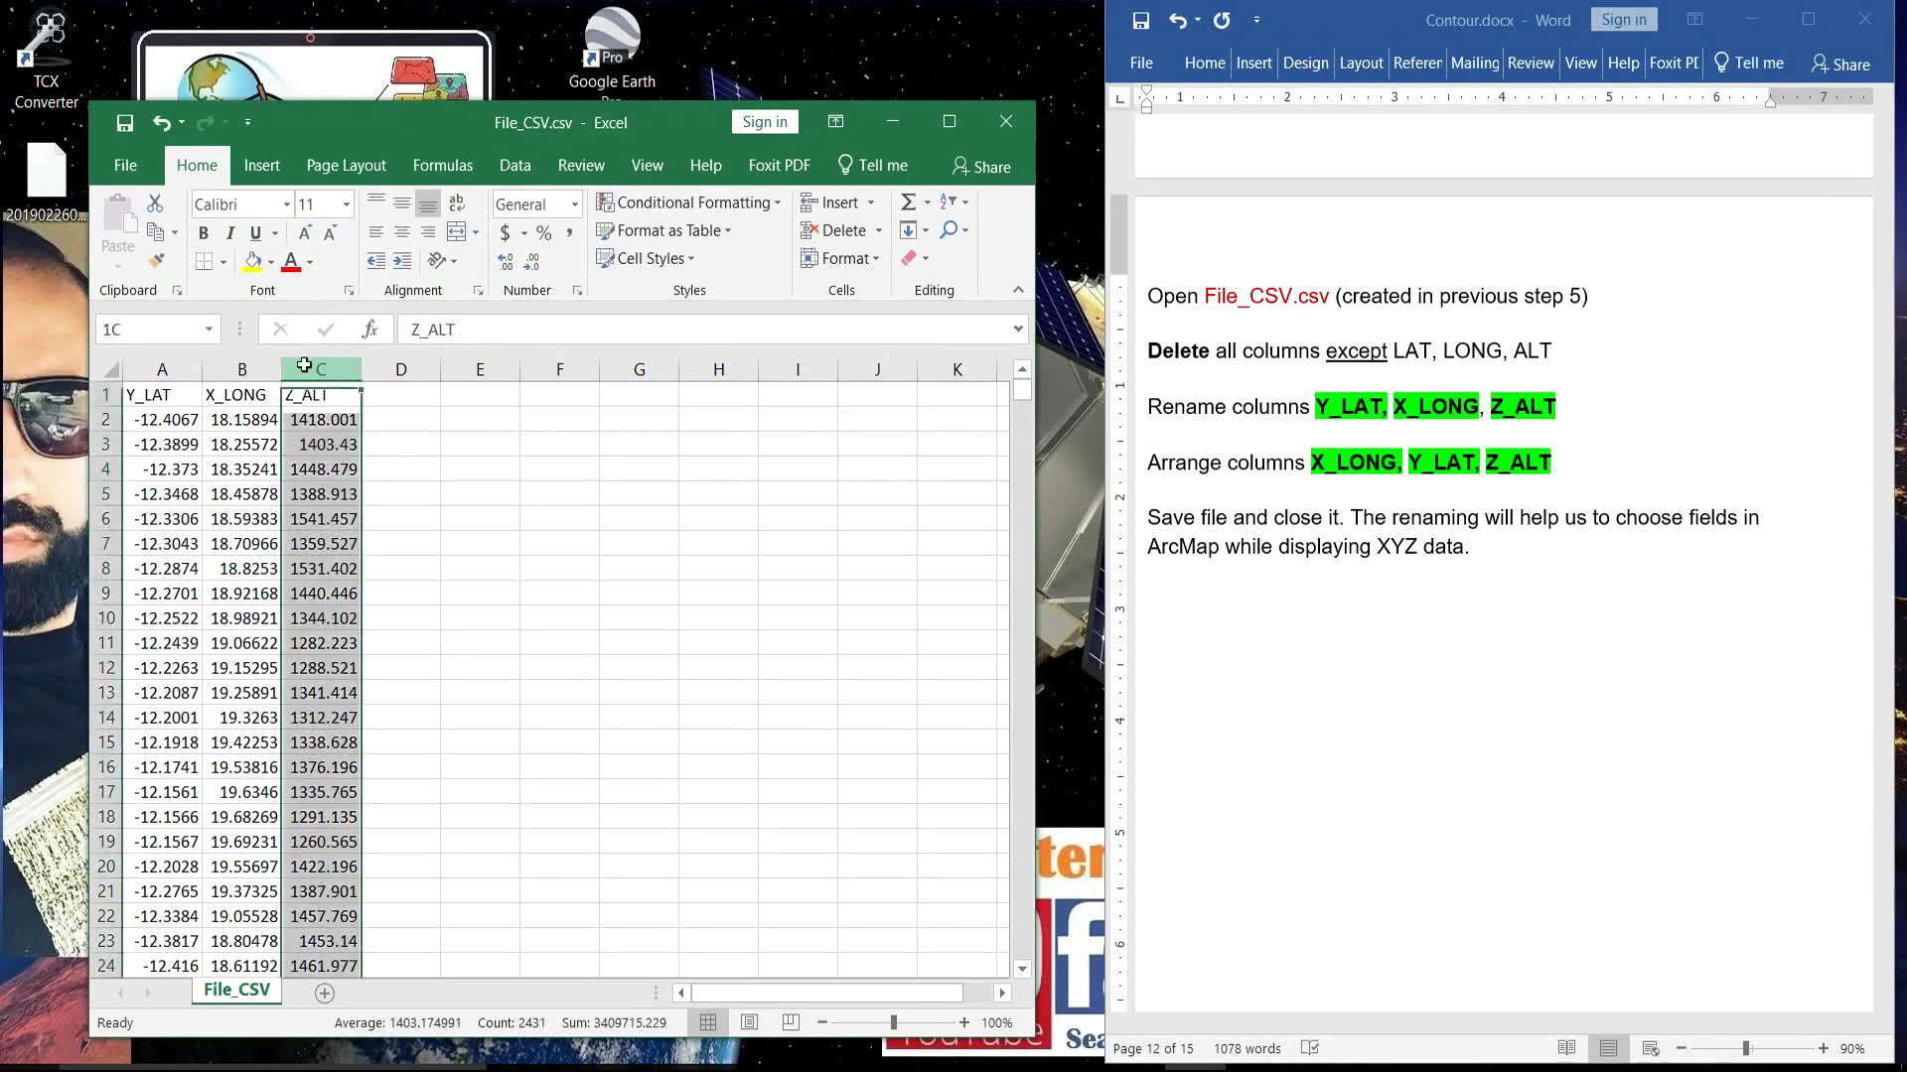
right_click(308, 372)
click(360, 546)
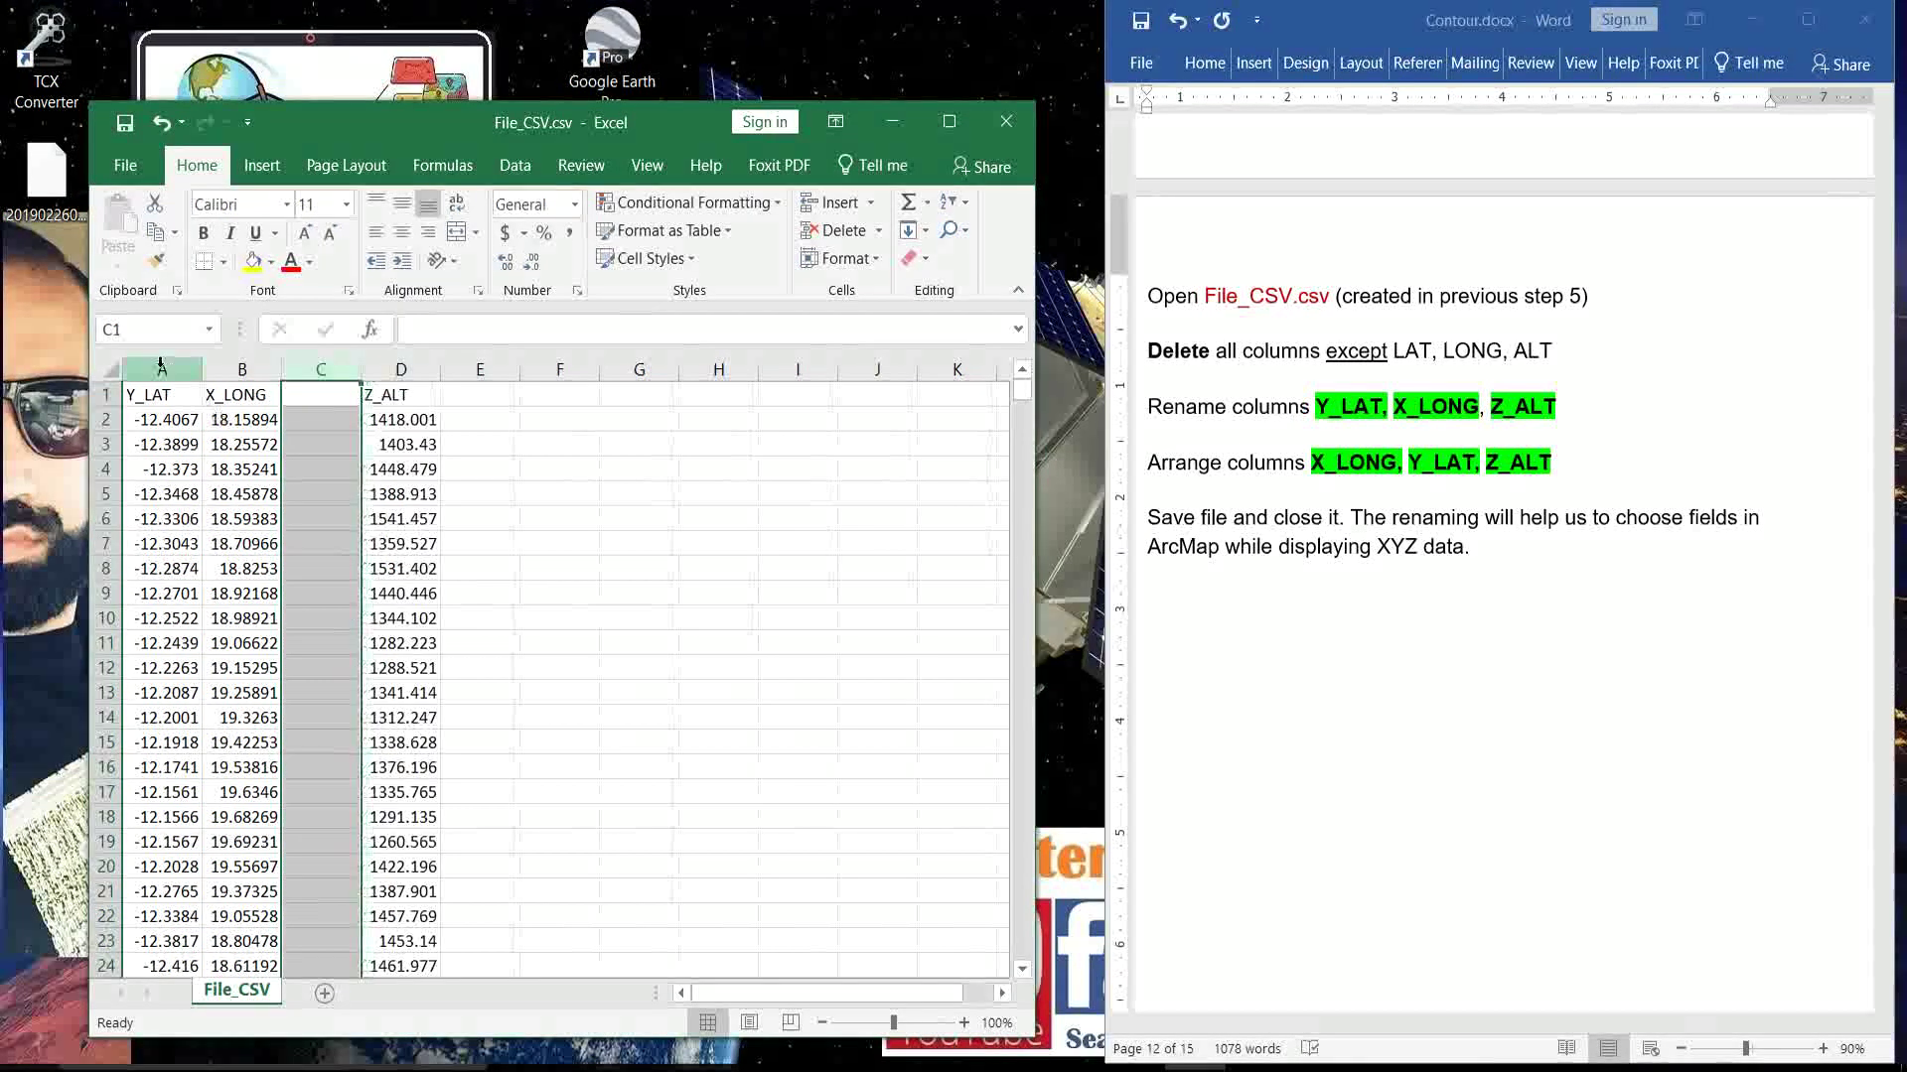
Check the column order in Contour.docx and move the Y_LAT column to directly after X_LONG.
click(151, 369)
click(1215, 437)
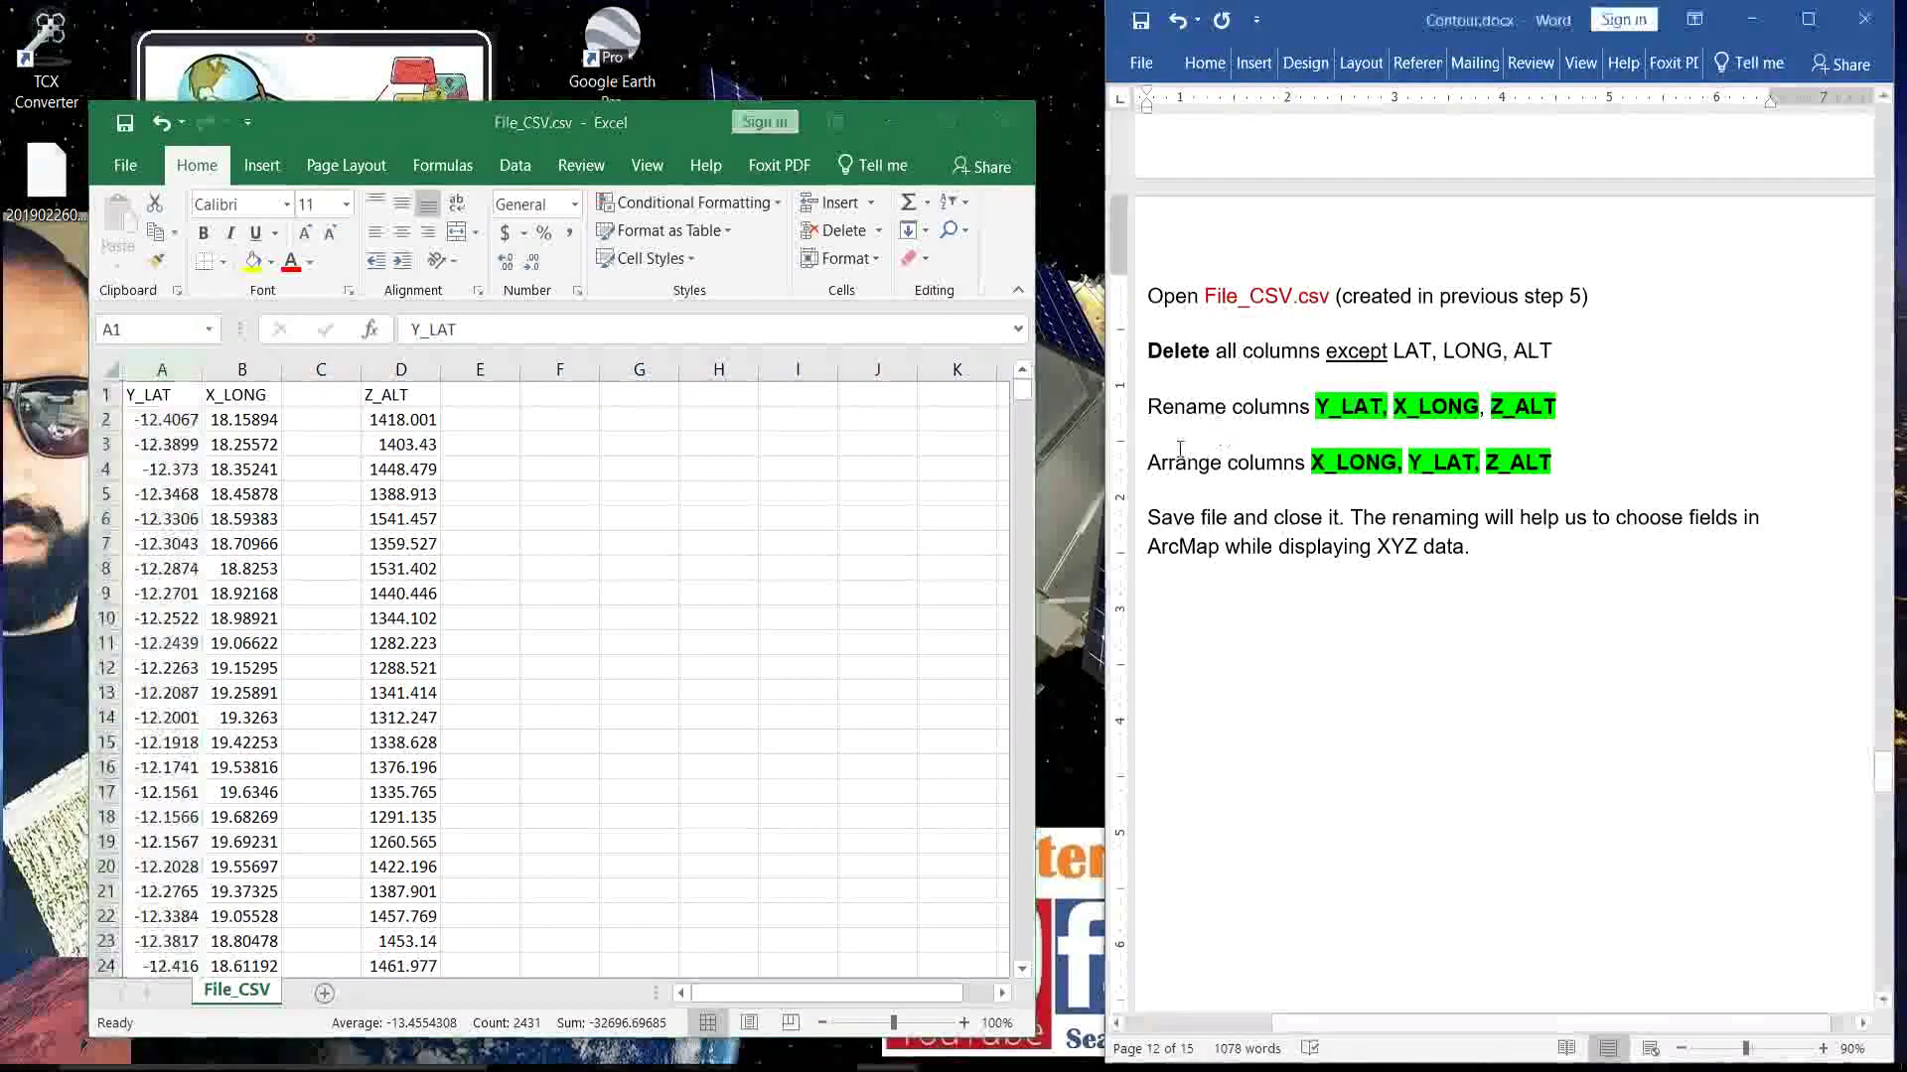
drag(1147, 463, 1557, 463)
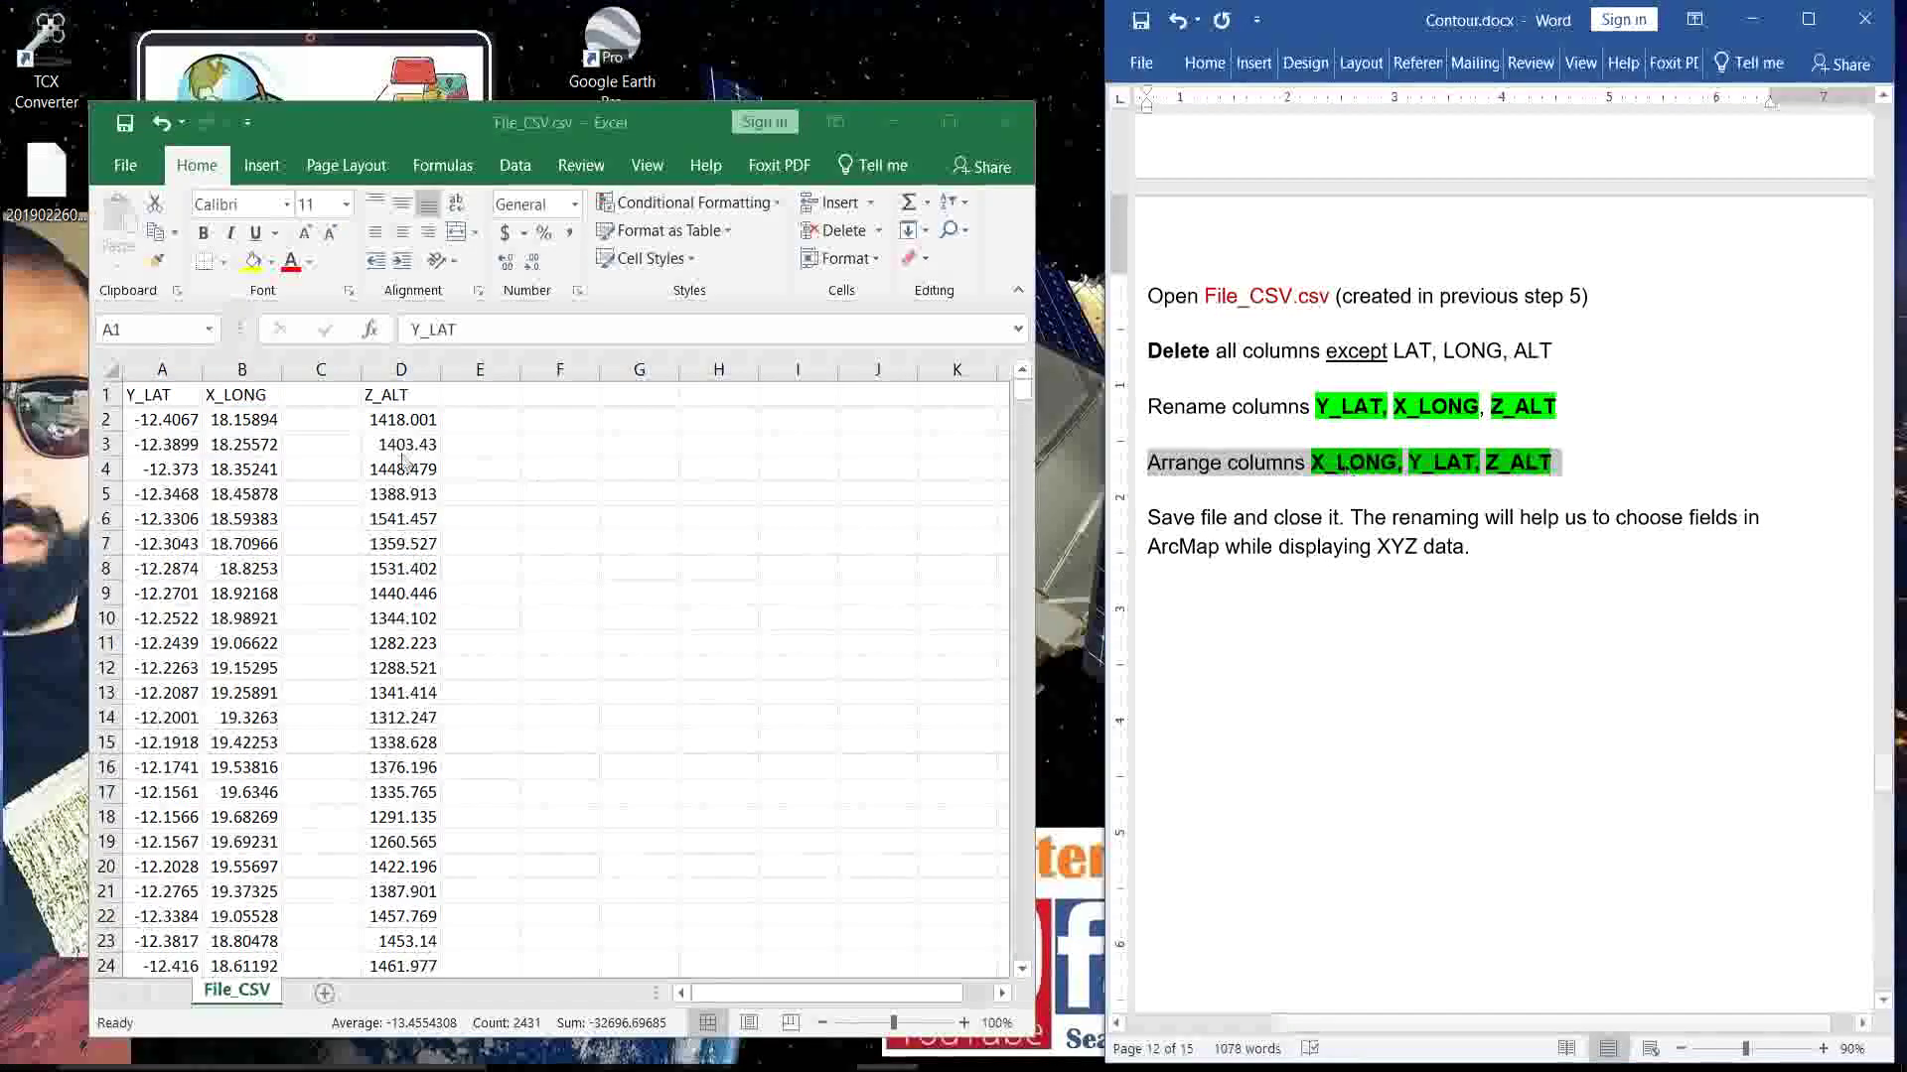
click(154, 369)
right_click(154, 369)
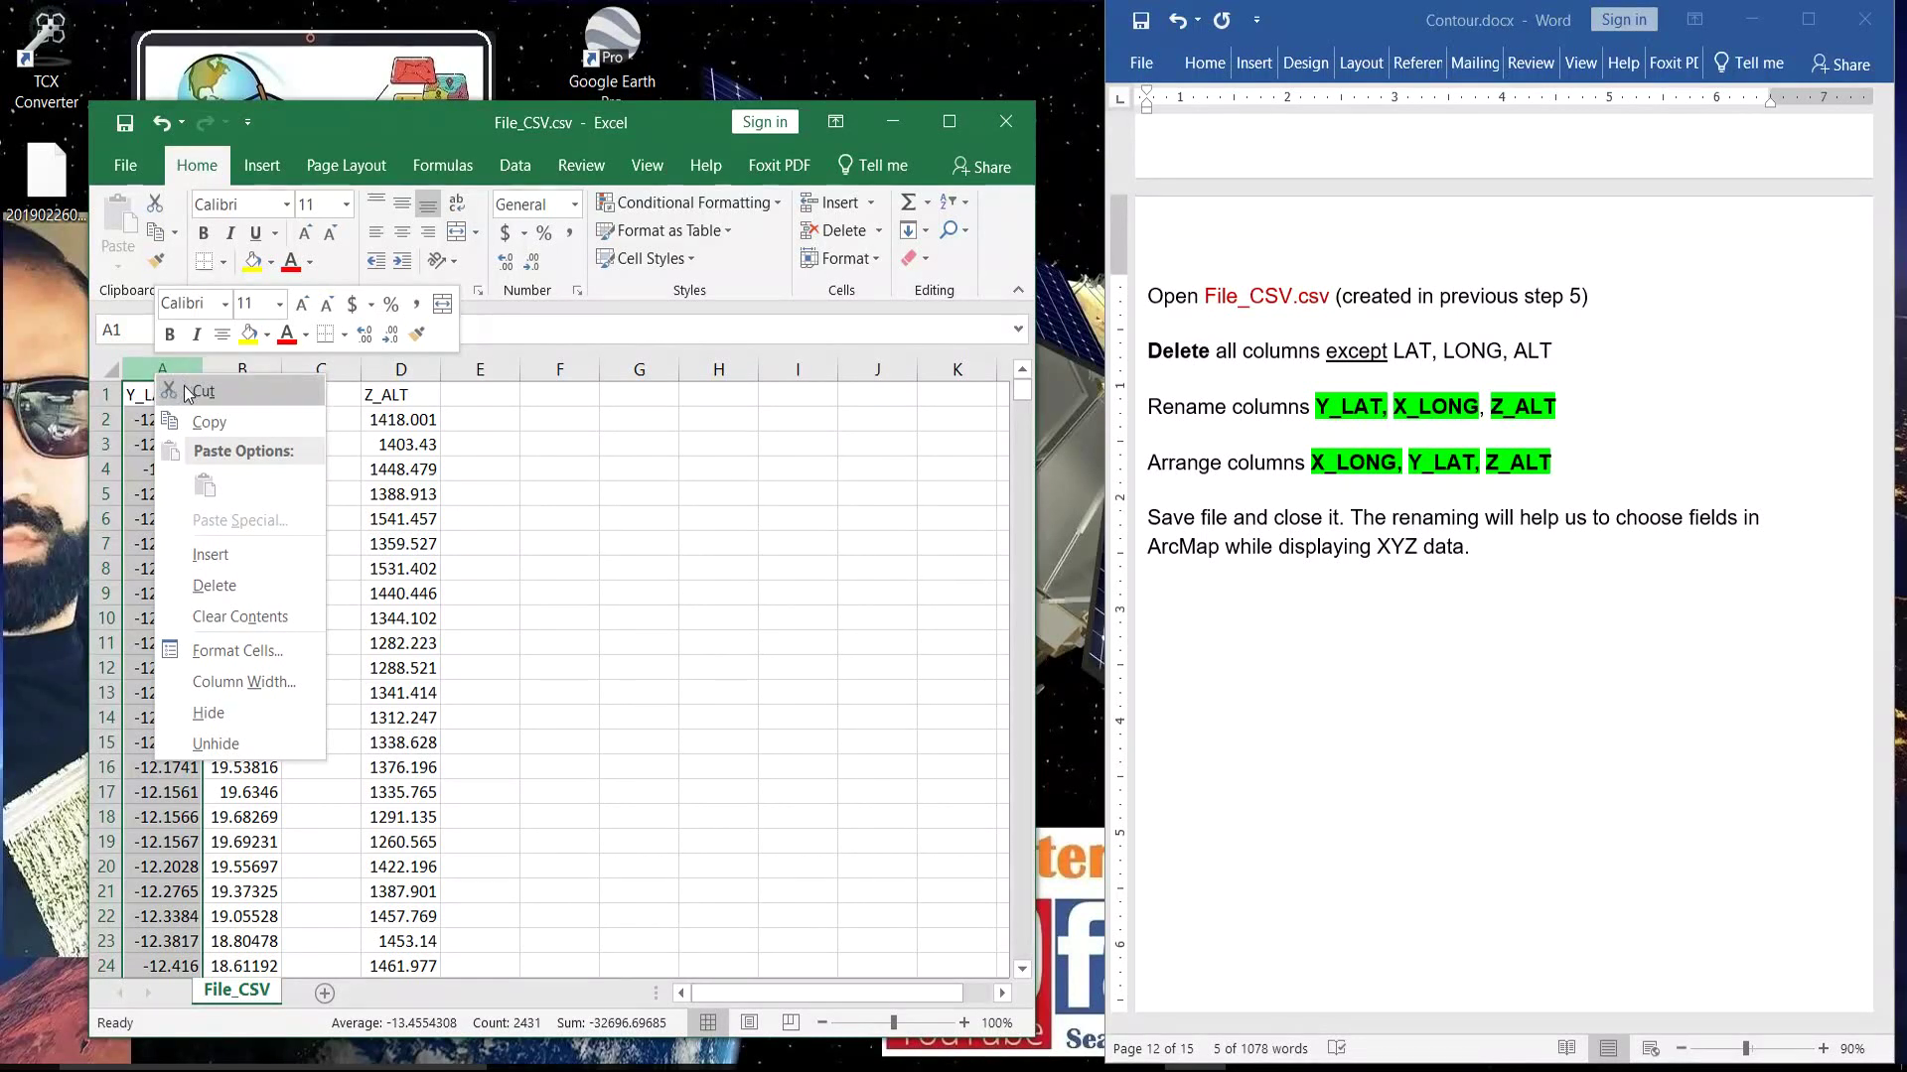
click(199, 390)
right_click(314, 375)
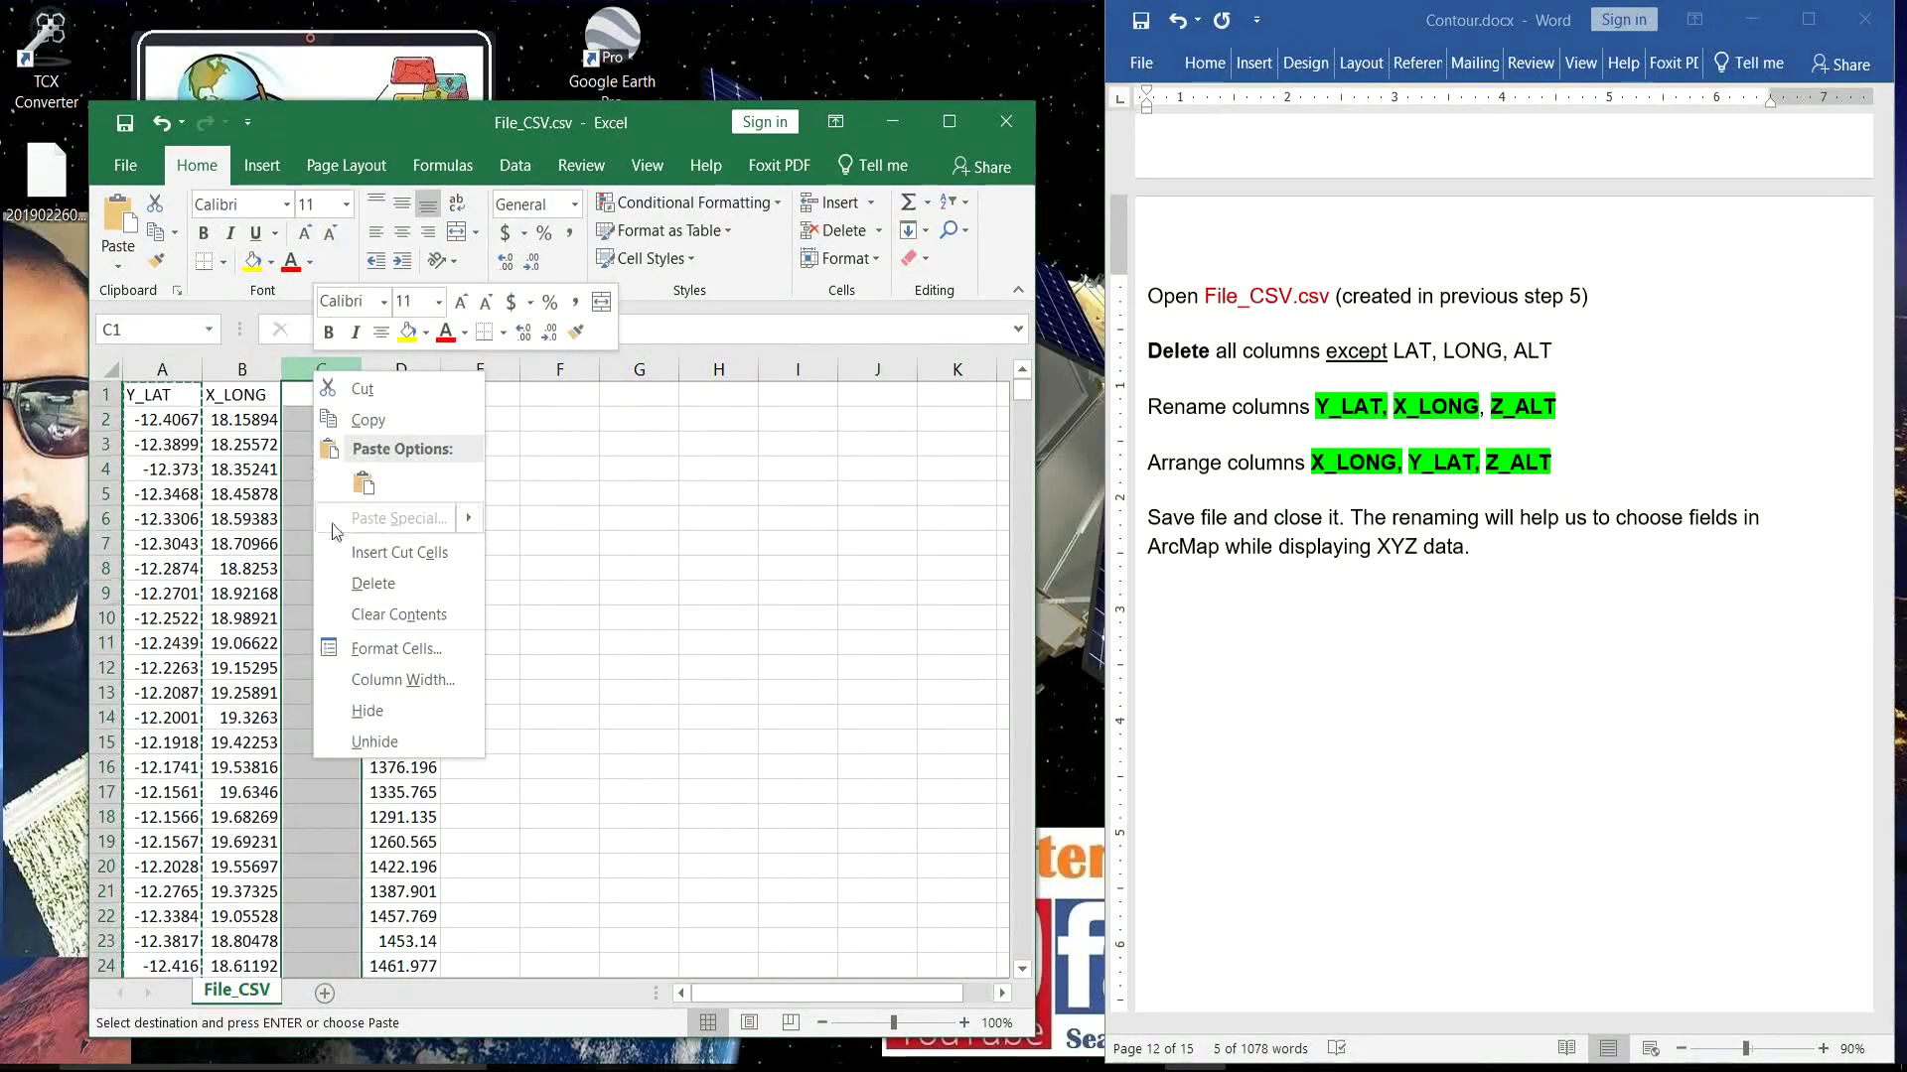
click(397, 553)
Delete the empty column before Z_ALT and check the X_LONG, Y_LAT and Z_ALT headers.
click(307, 371)
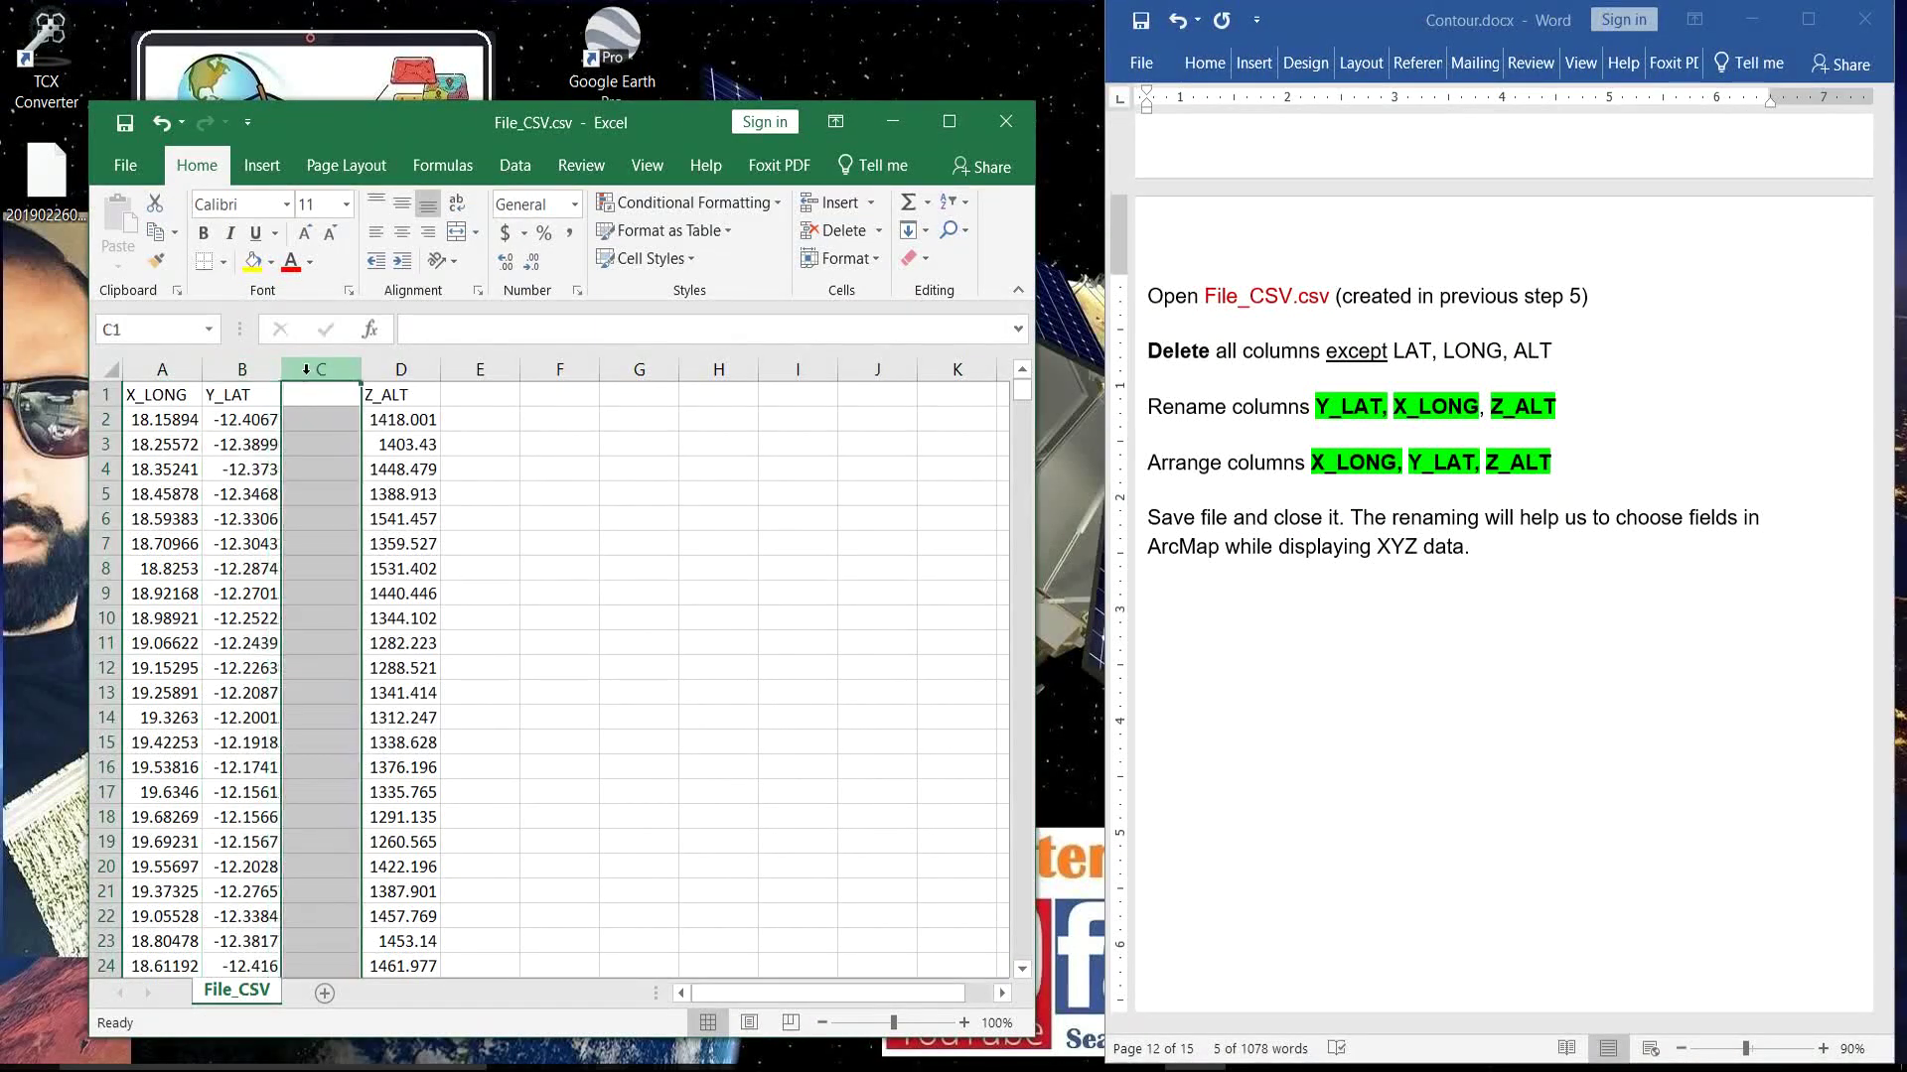
right_click(307, 374)
click(357, 589)
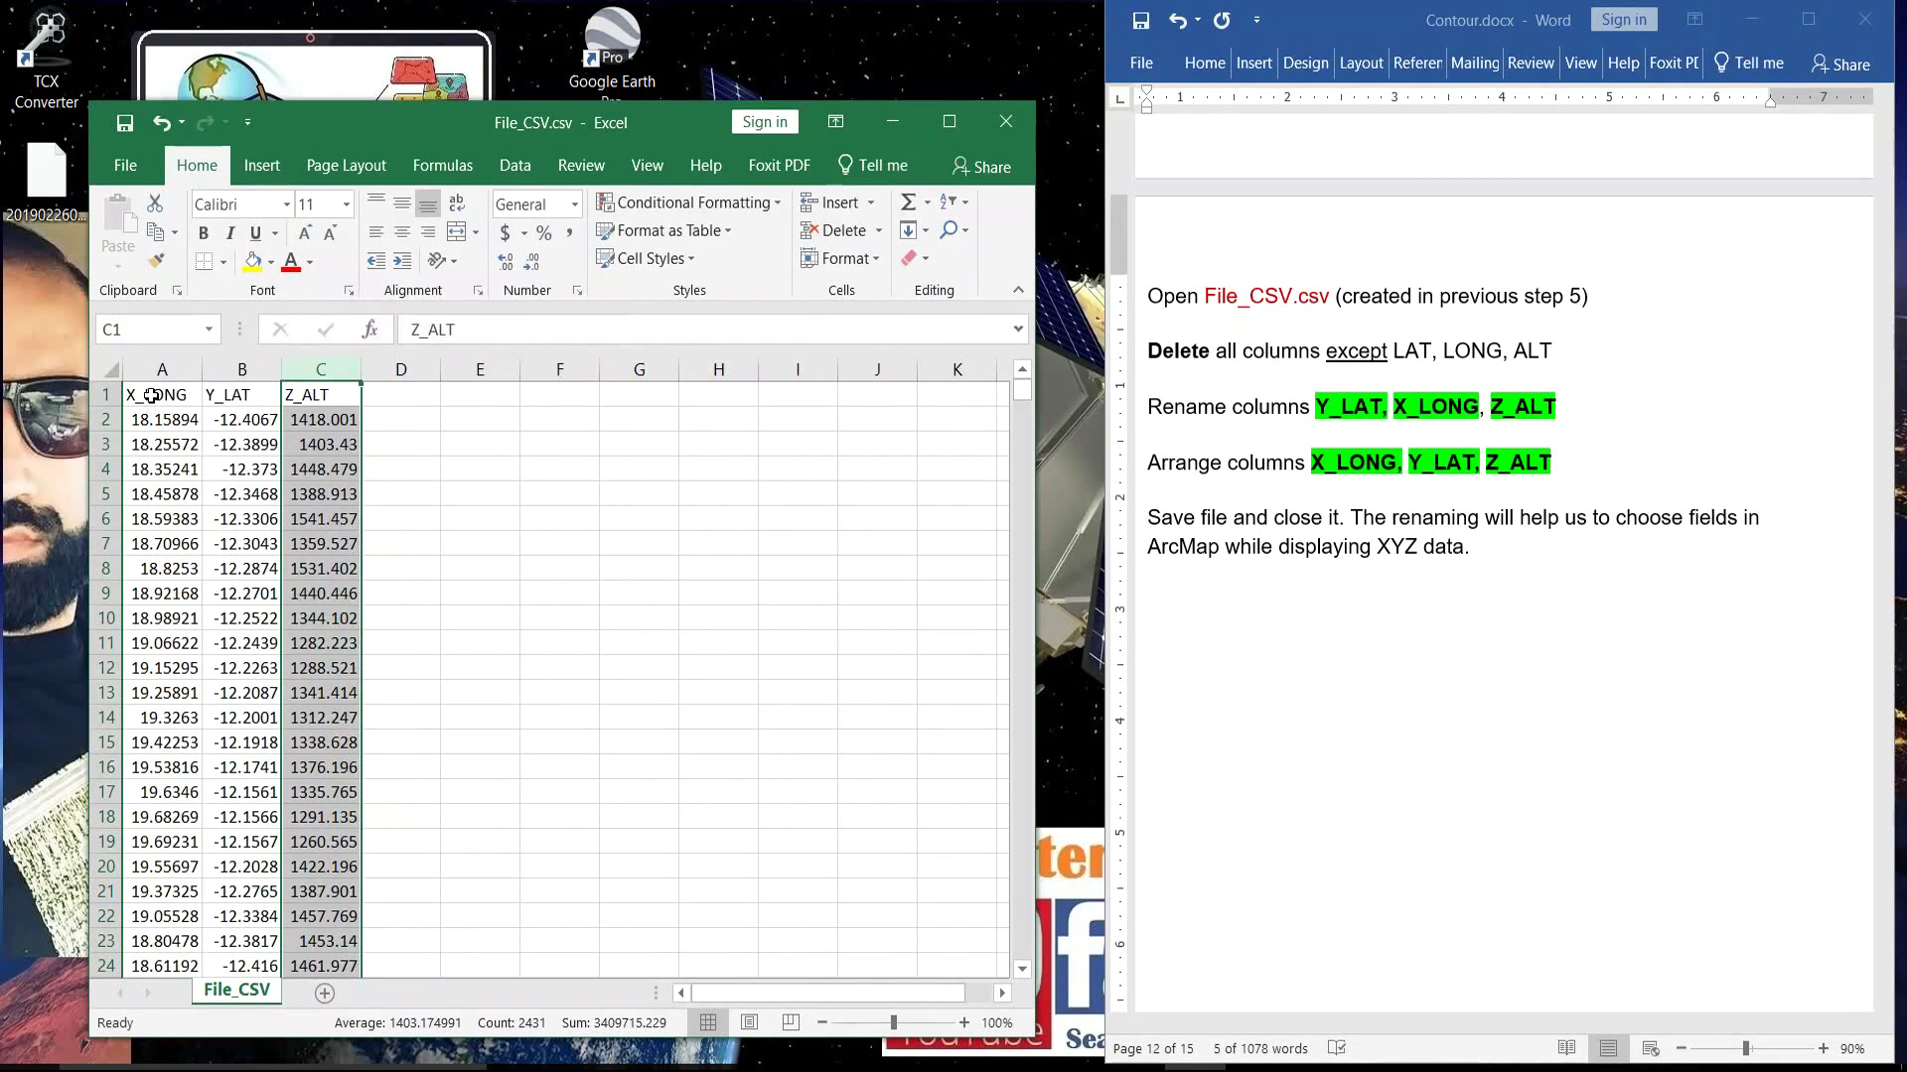
click(151, 397)
click(280, 395)
click(312, 396)
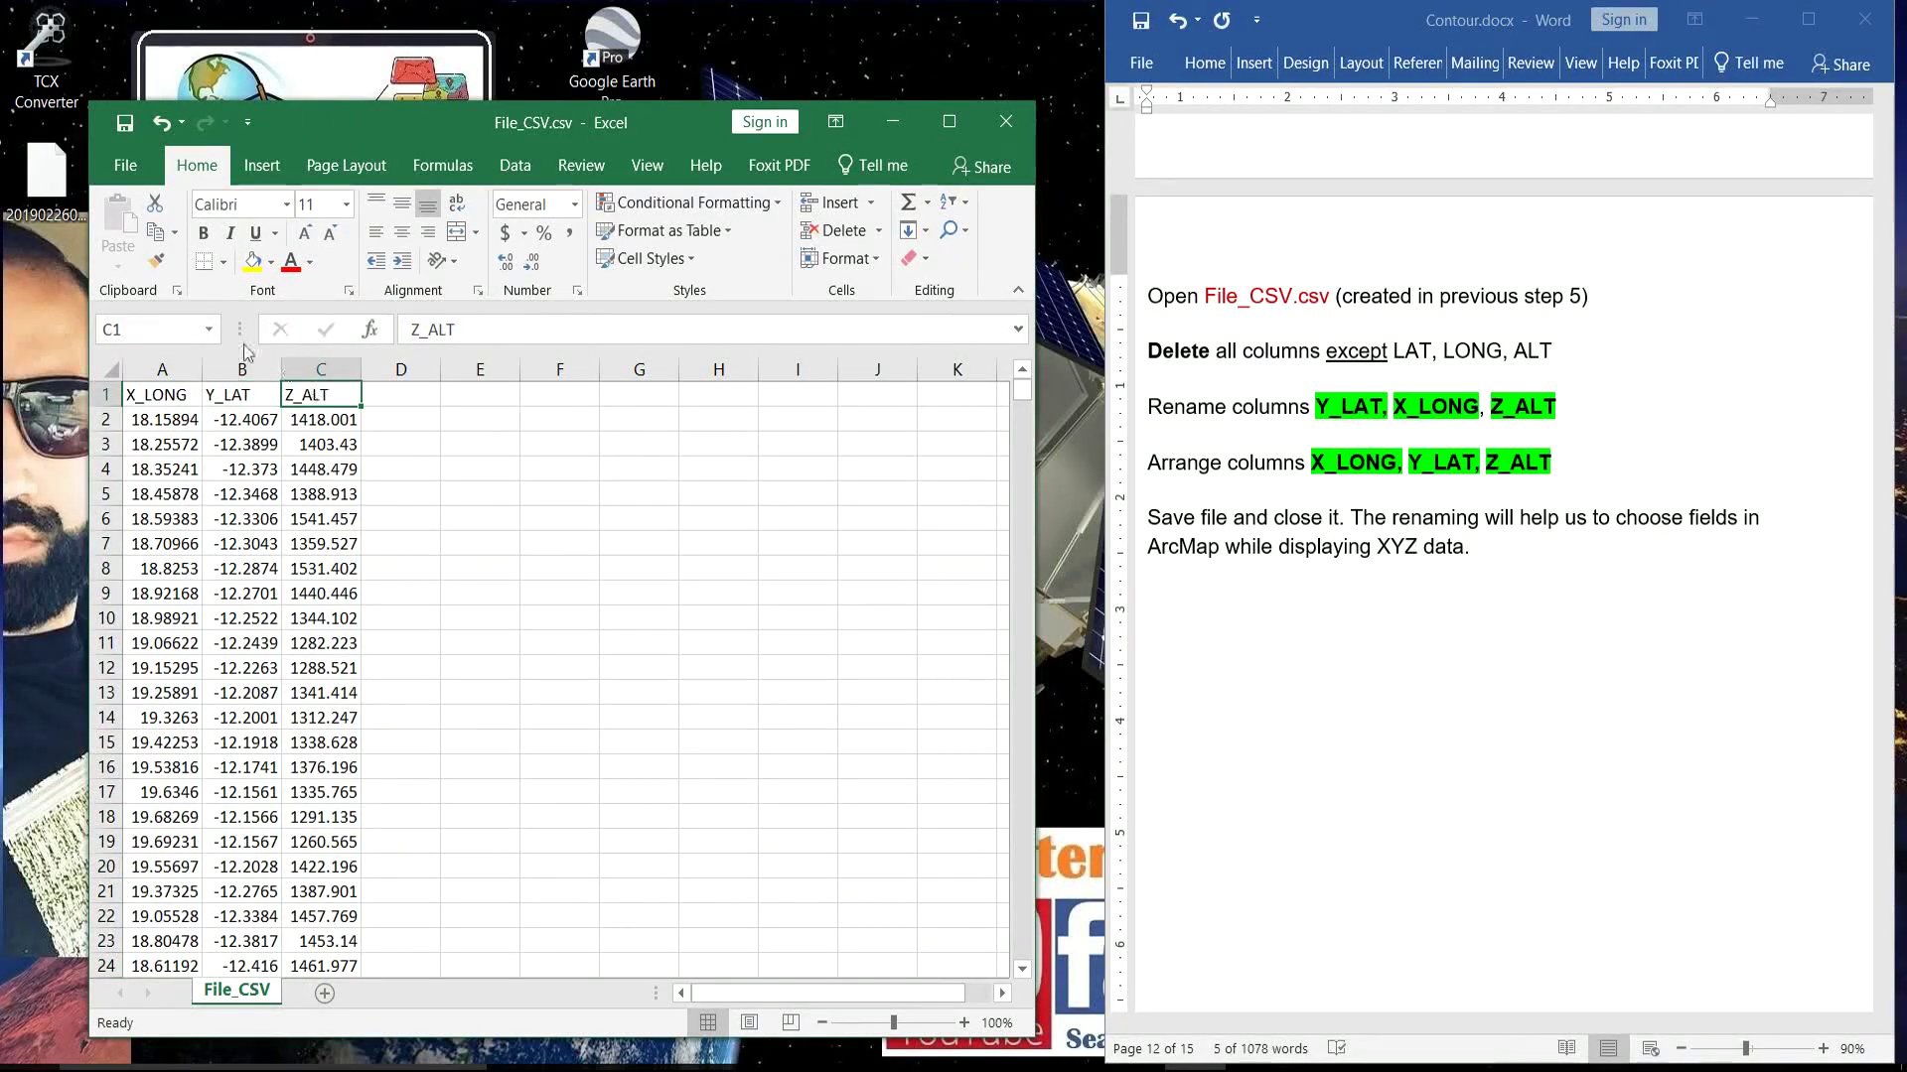
Save File_CSV.csv, keeping the CSV format, and close the workbook.
click(124, 123)
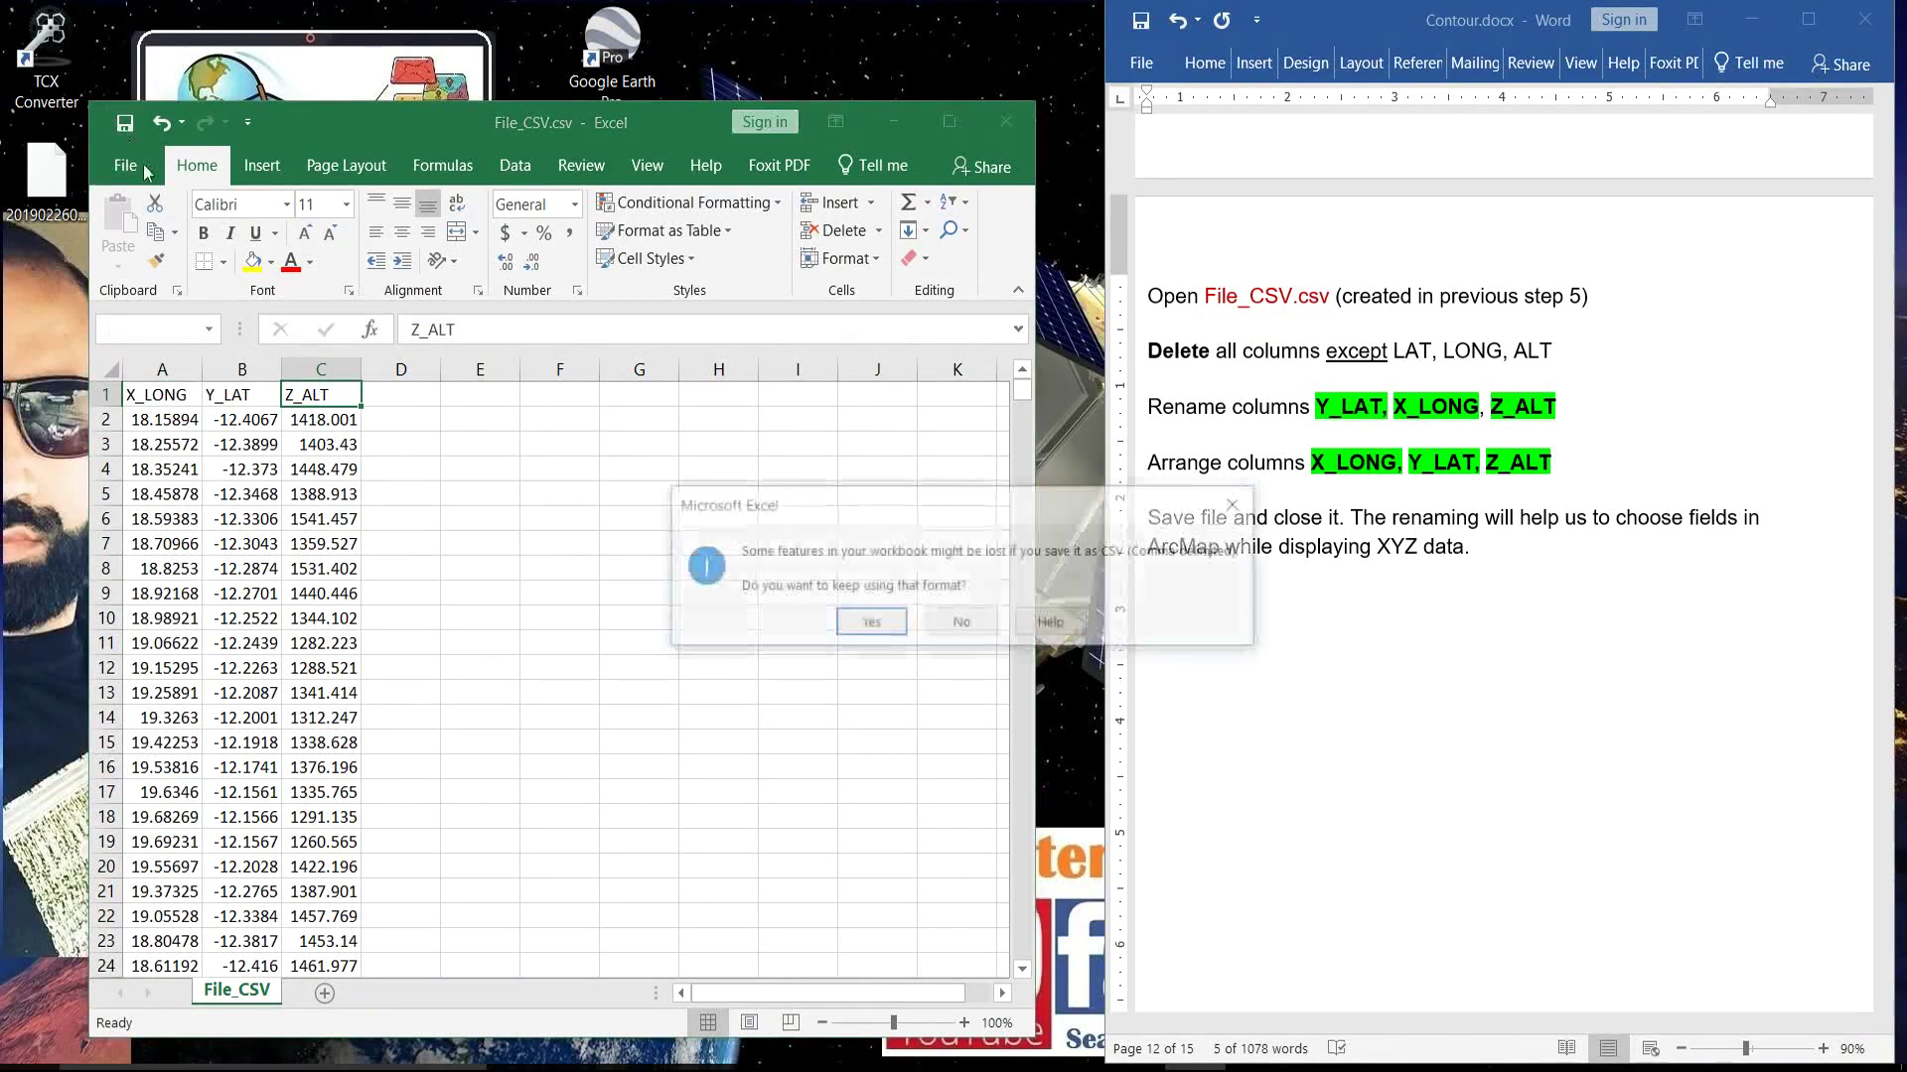
click(869, 623)
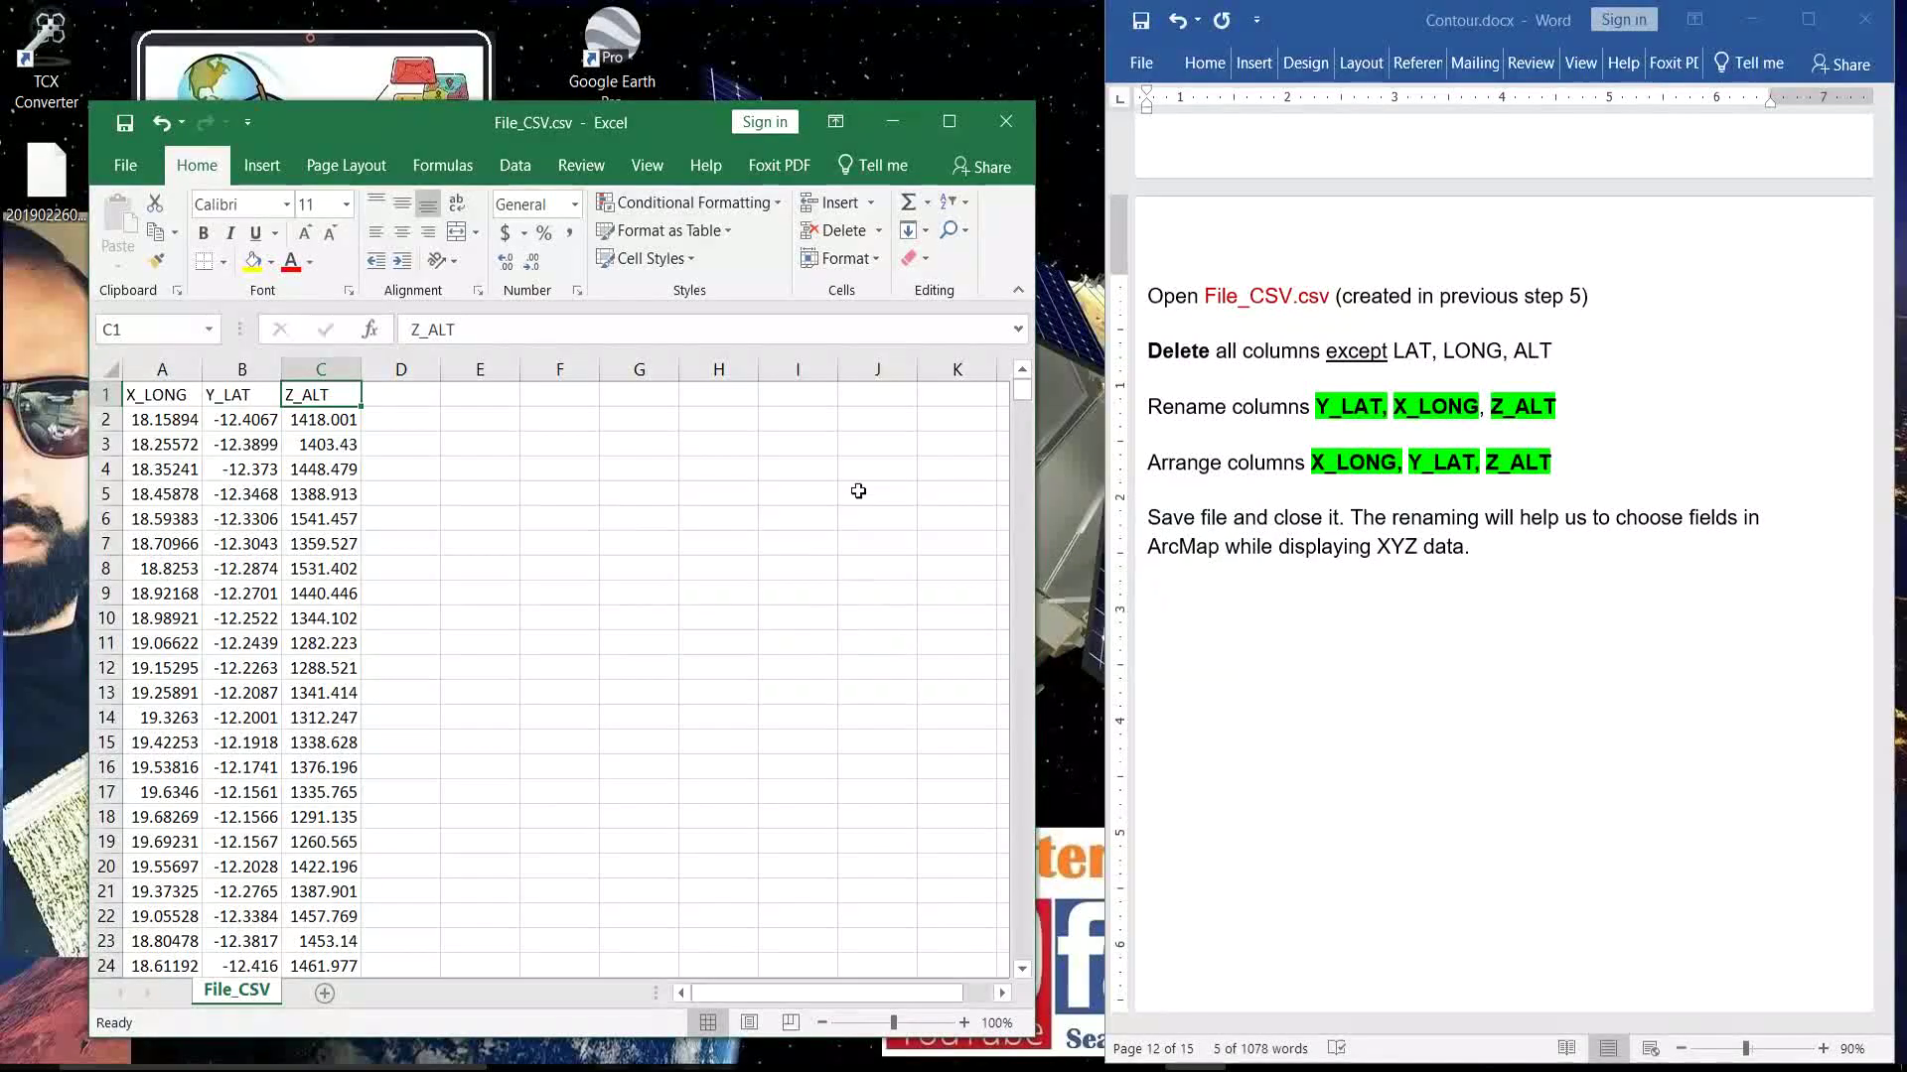
click(1008, 117)
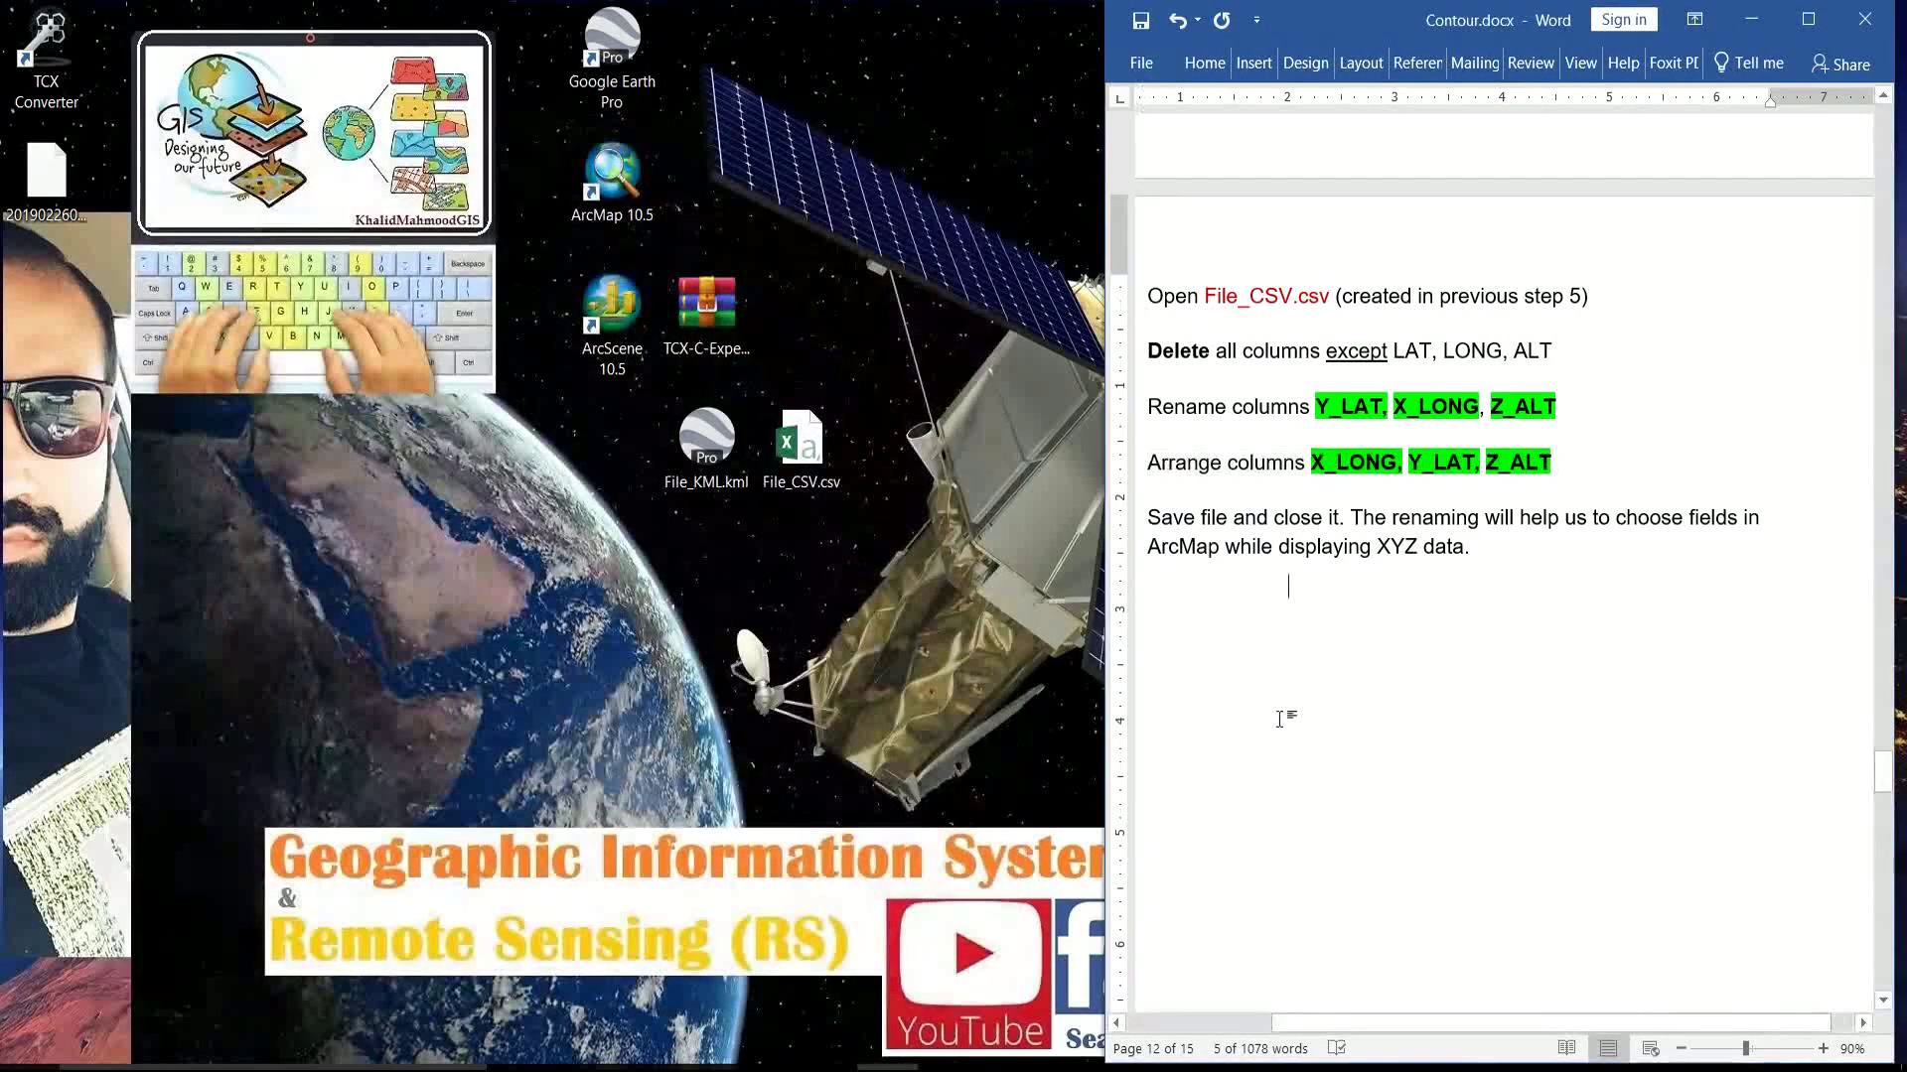
Consult the Contour.docx page on displaying File_CSV.csv as XY data and switch to an untitled map in ArcMap.
scroll(1440, 645, down, 6)
scroll(1381, 600, down, 6)
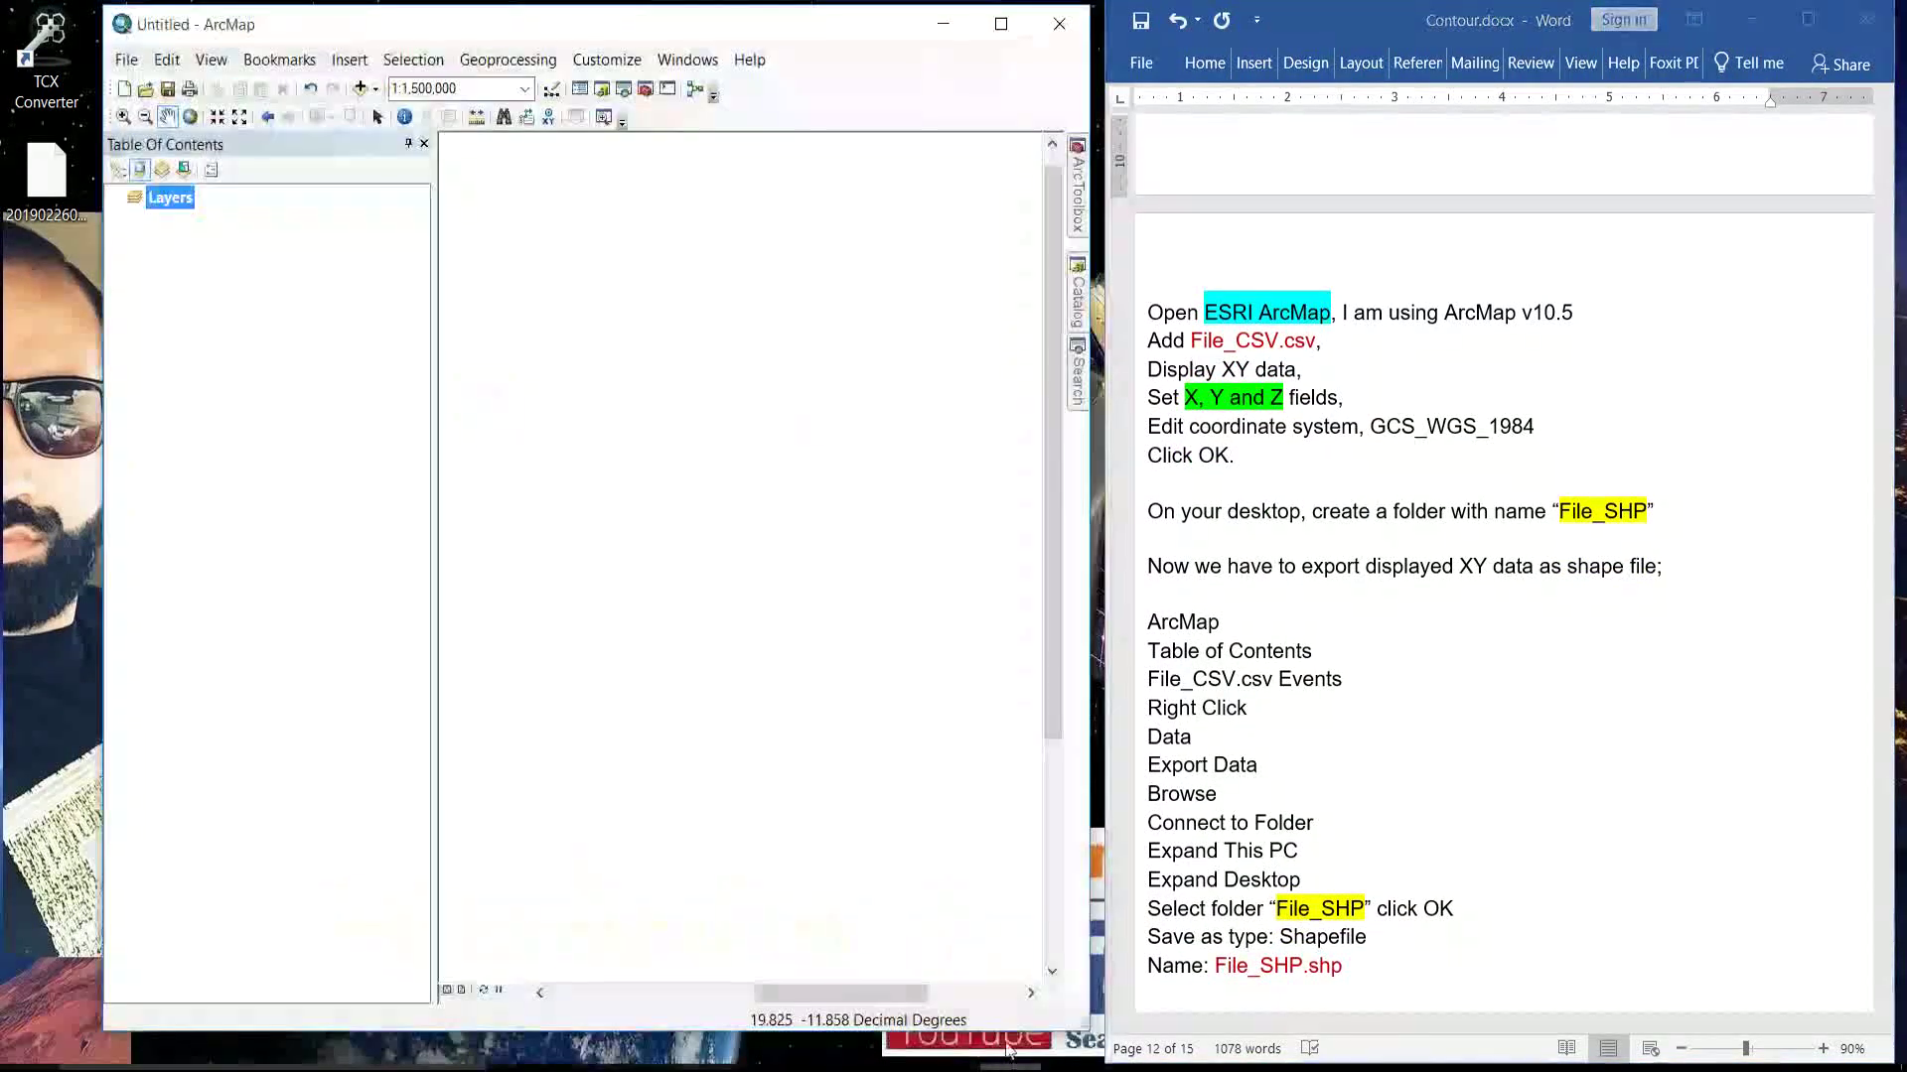
click(1188, 340)
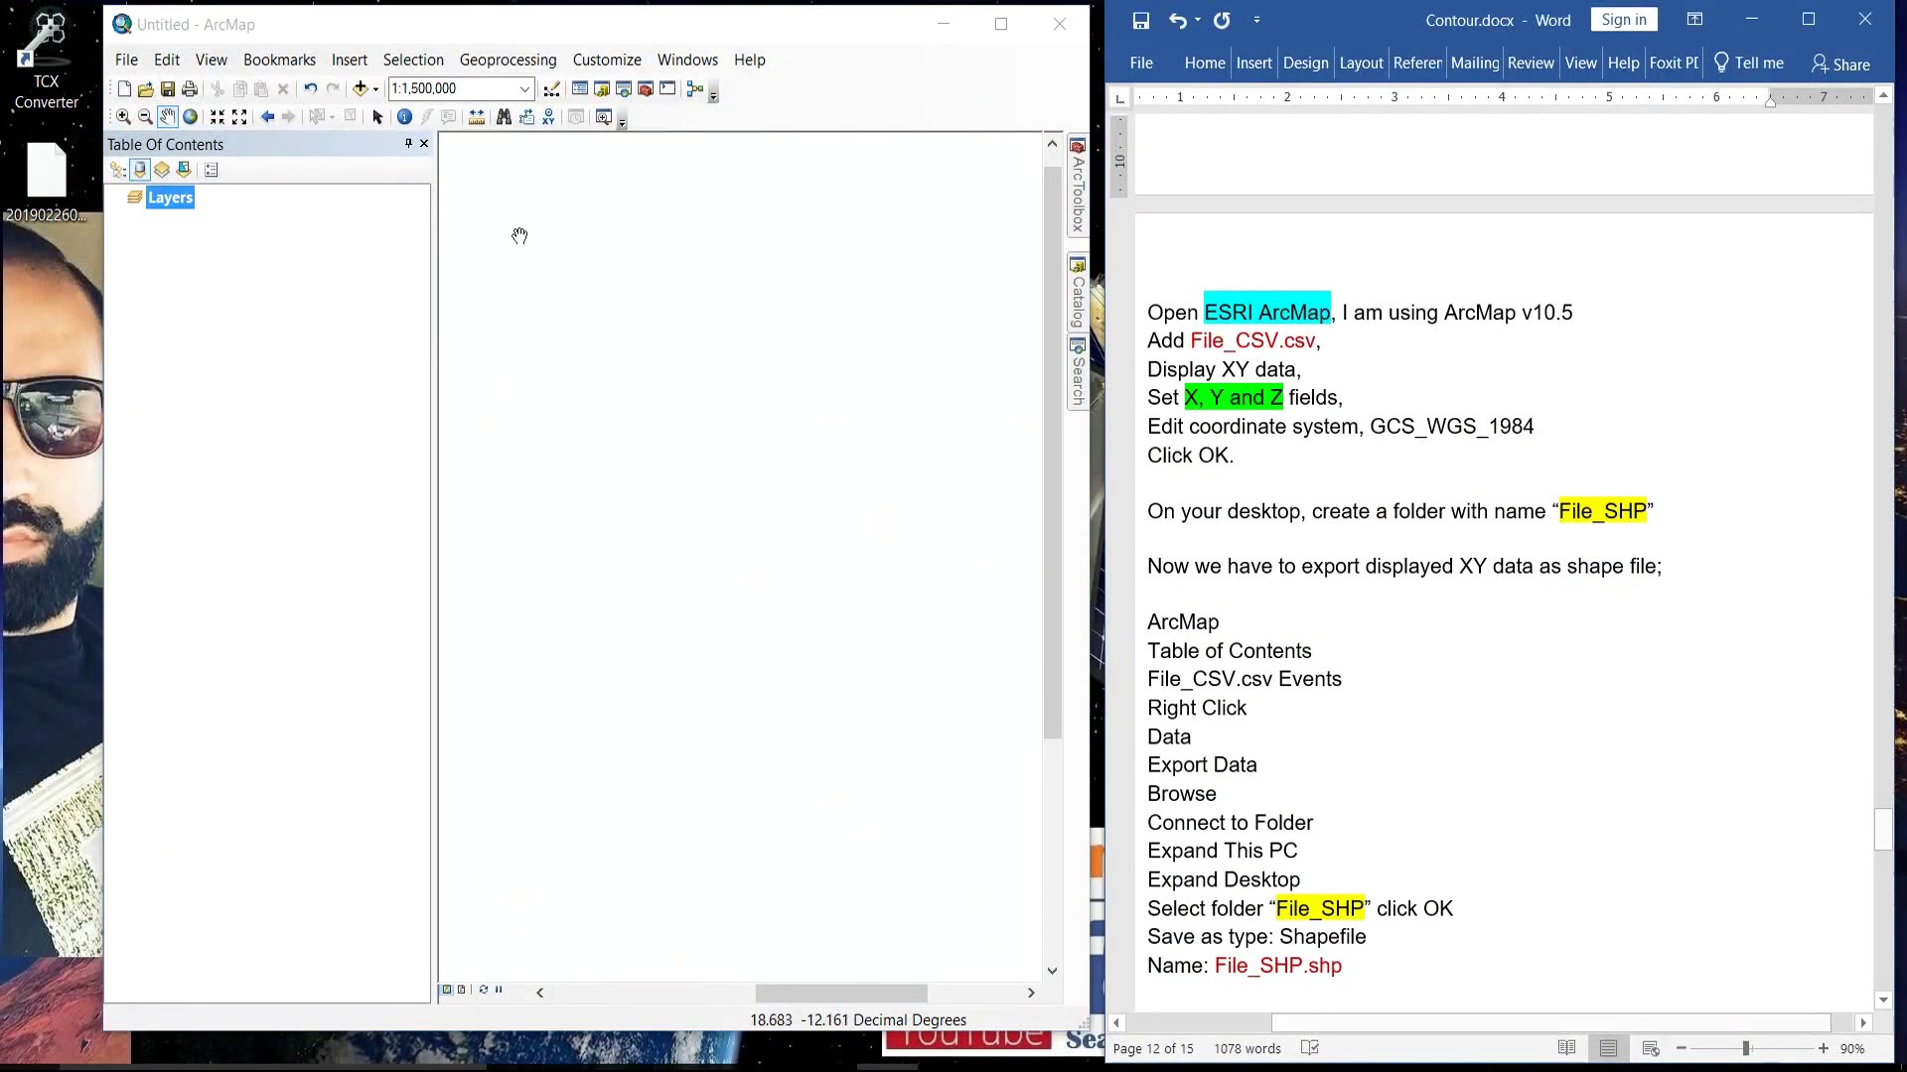
click(485, 44)
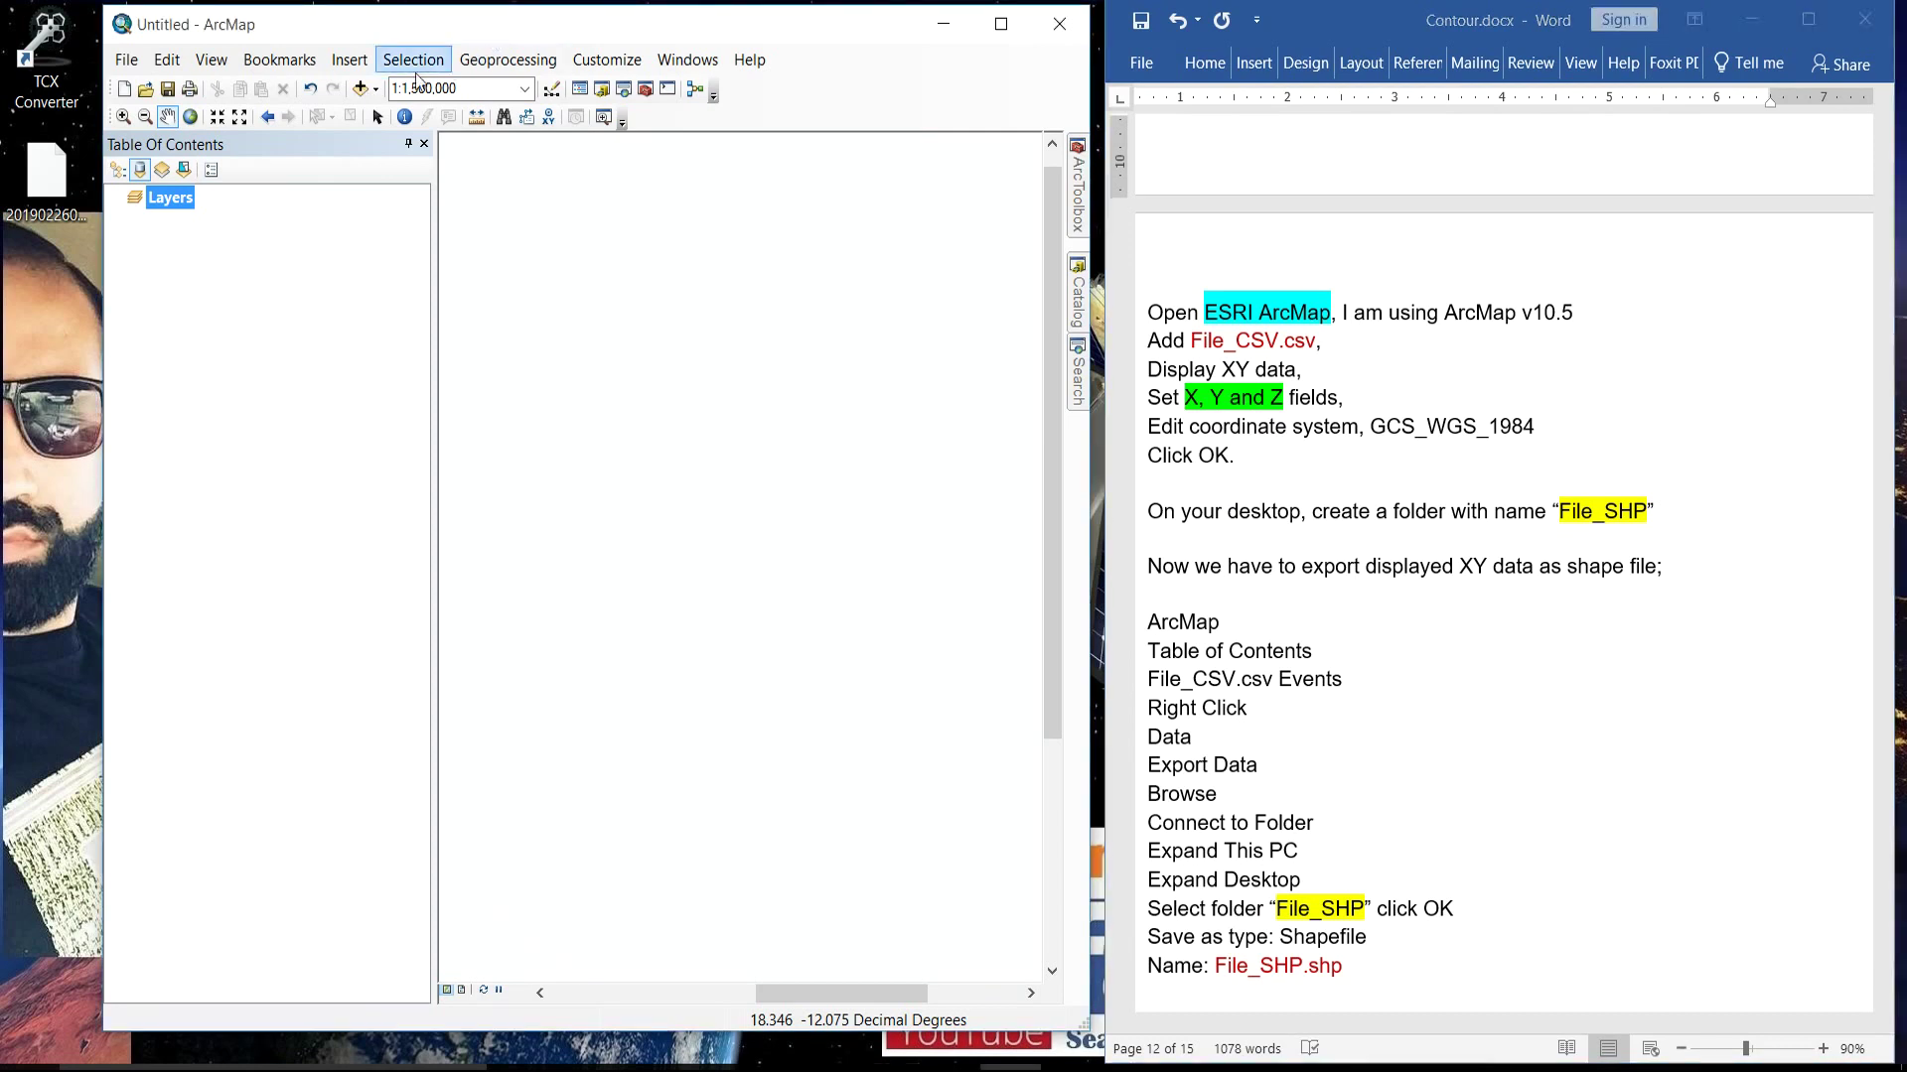
Add File_CSV.csv from the Desktop folder connection to the map.
click(359, 92)
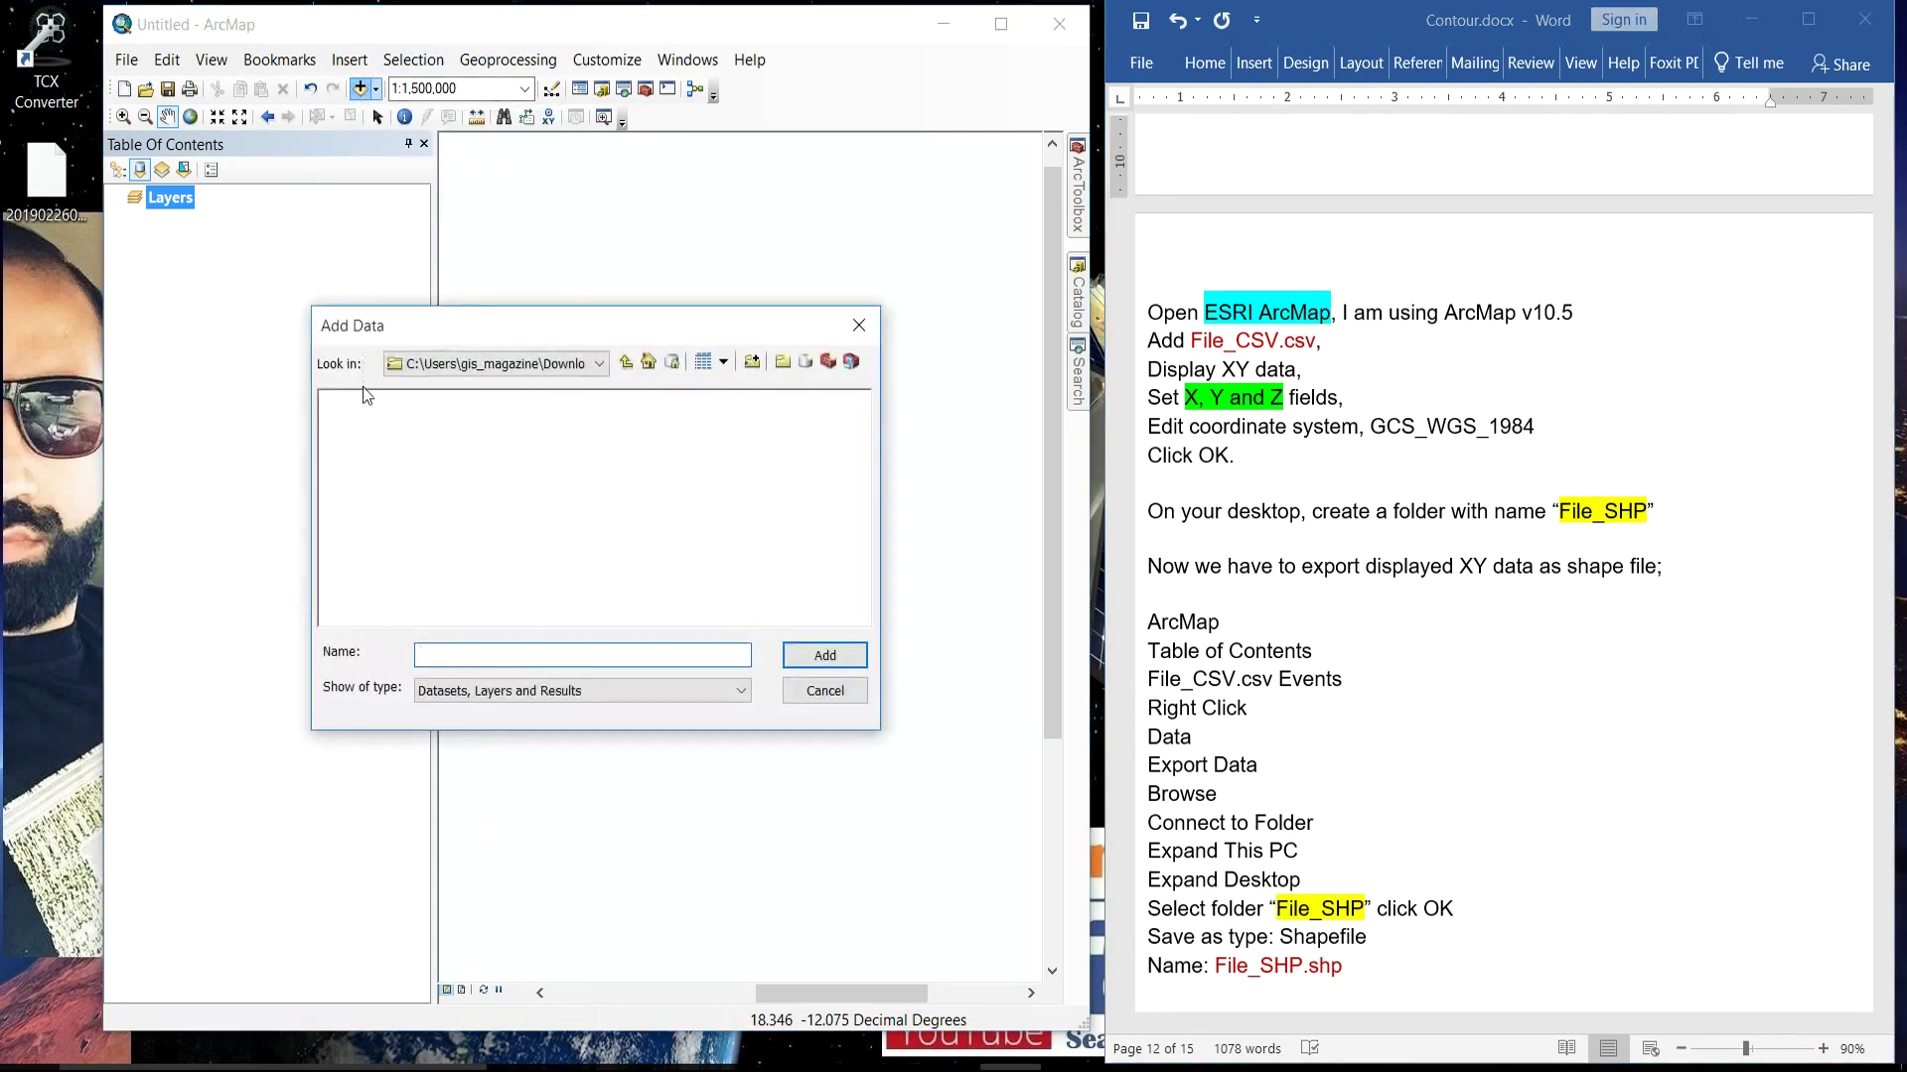
click(506, 363)
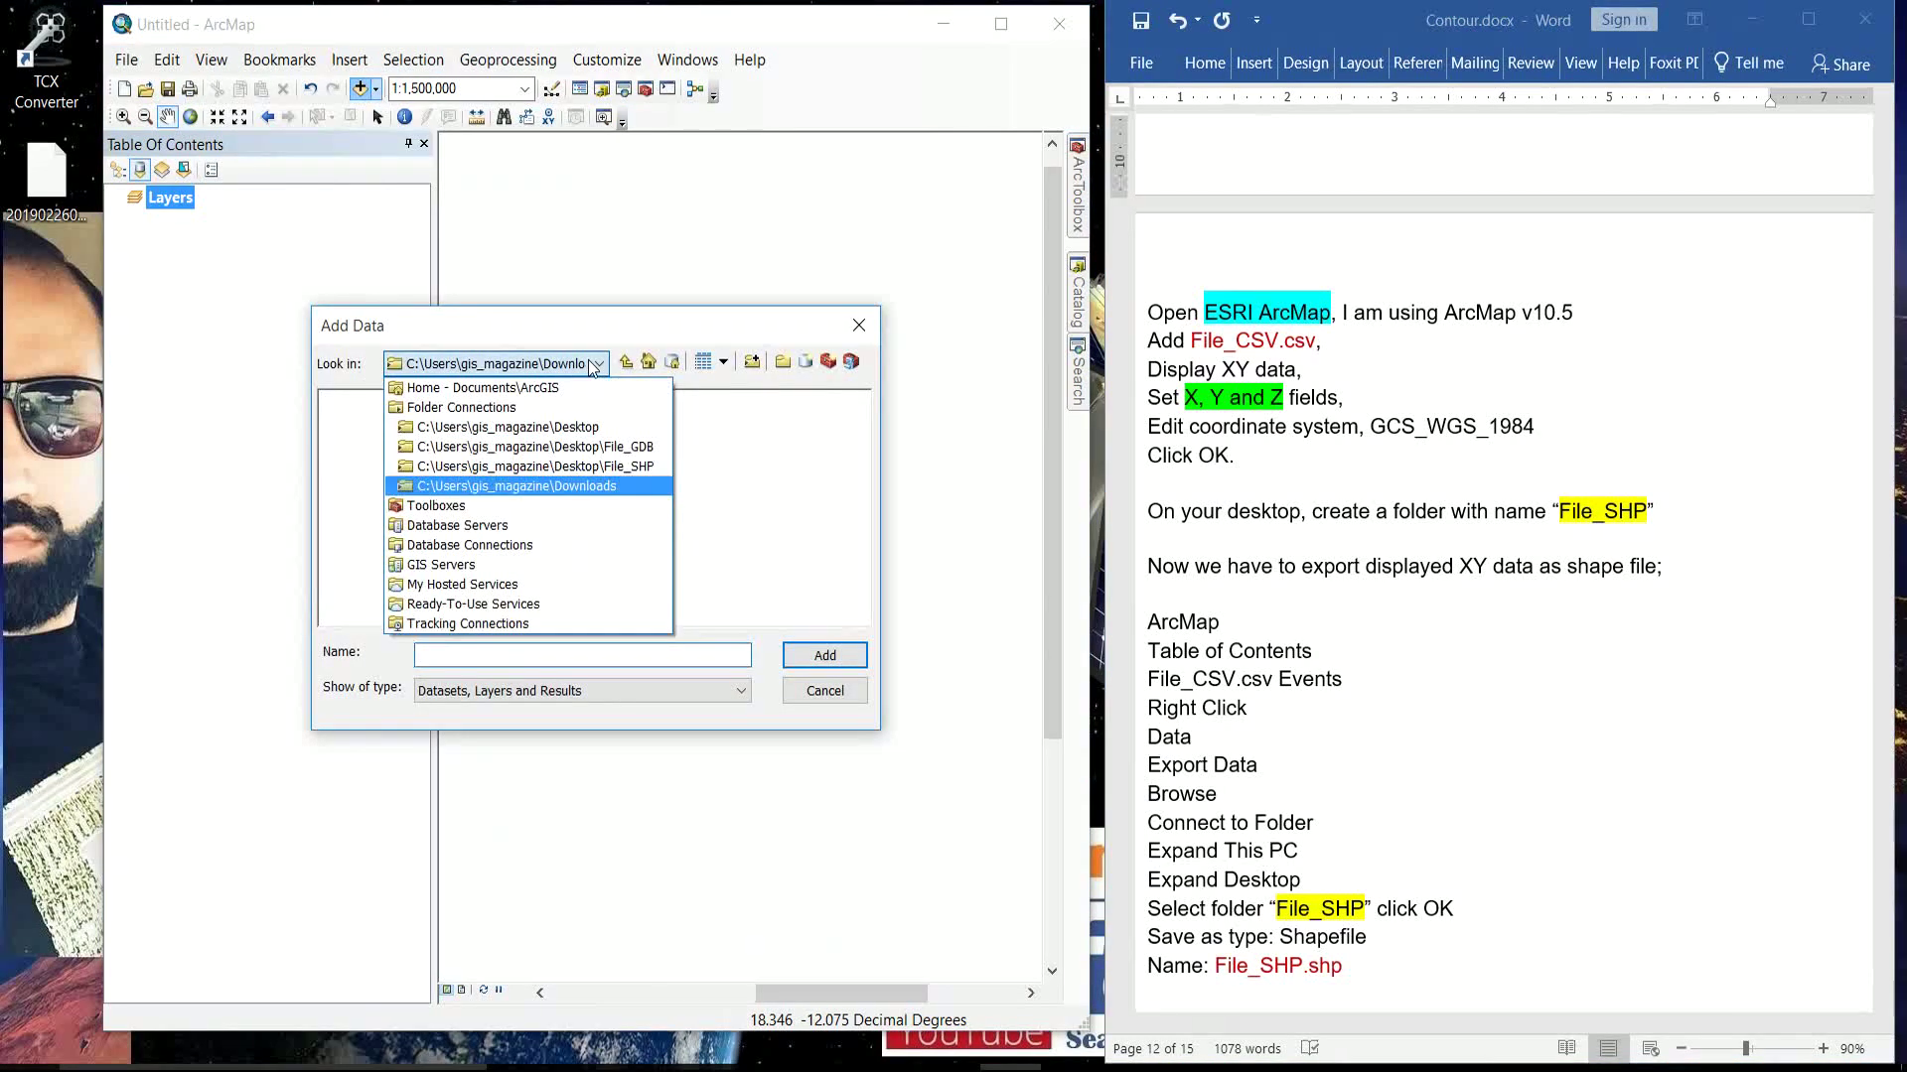
click(502, 428)
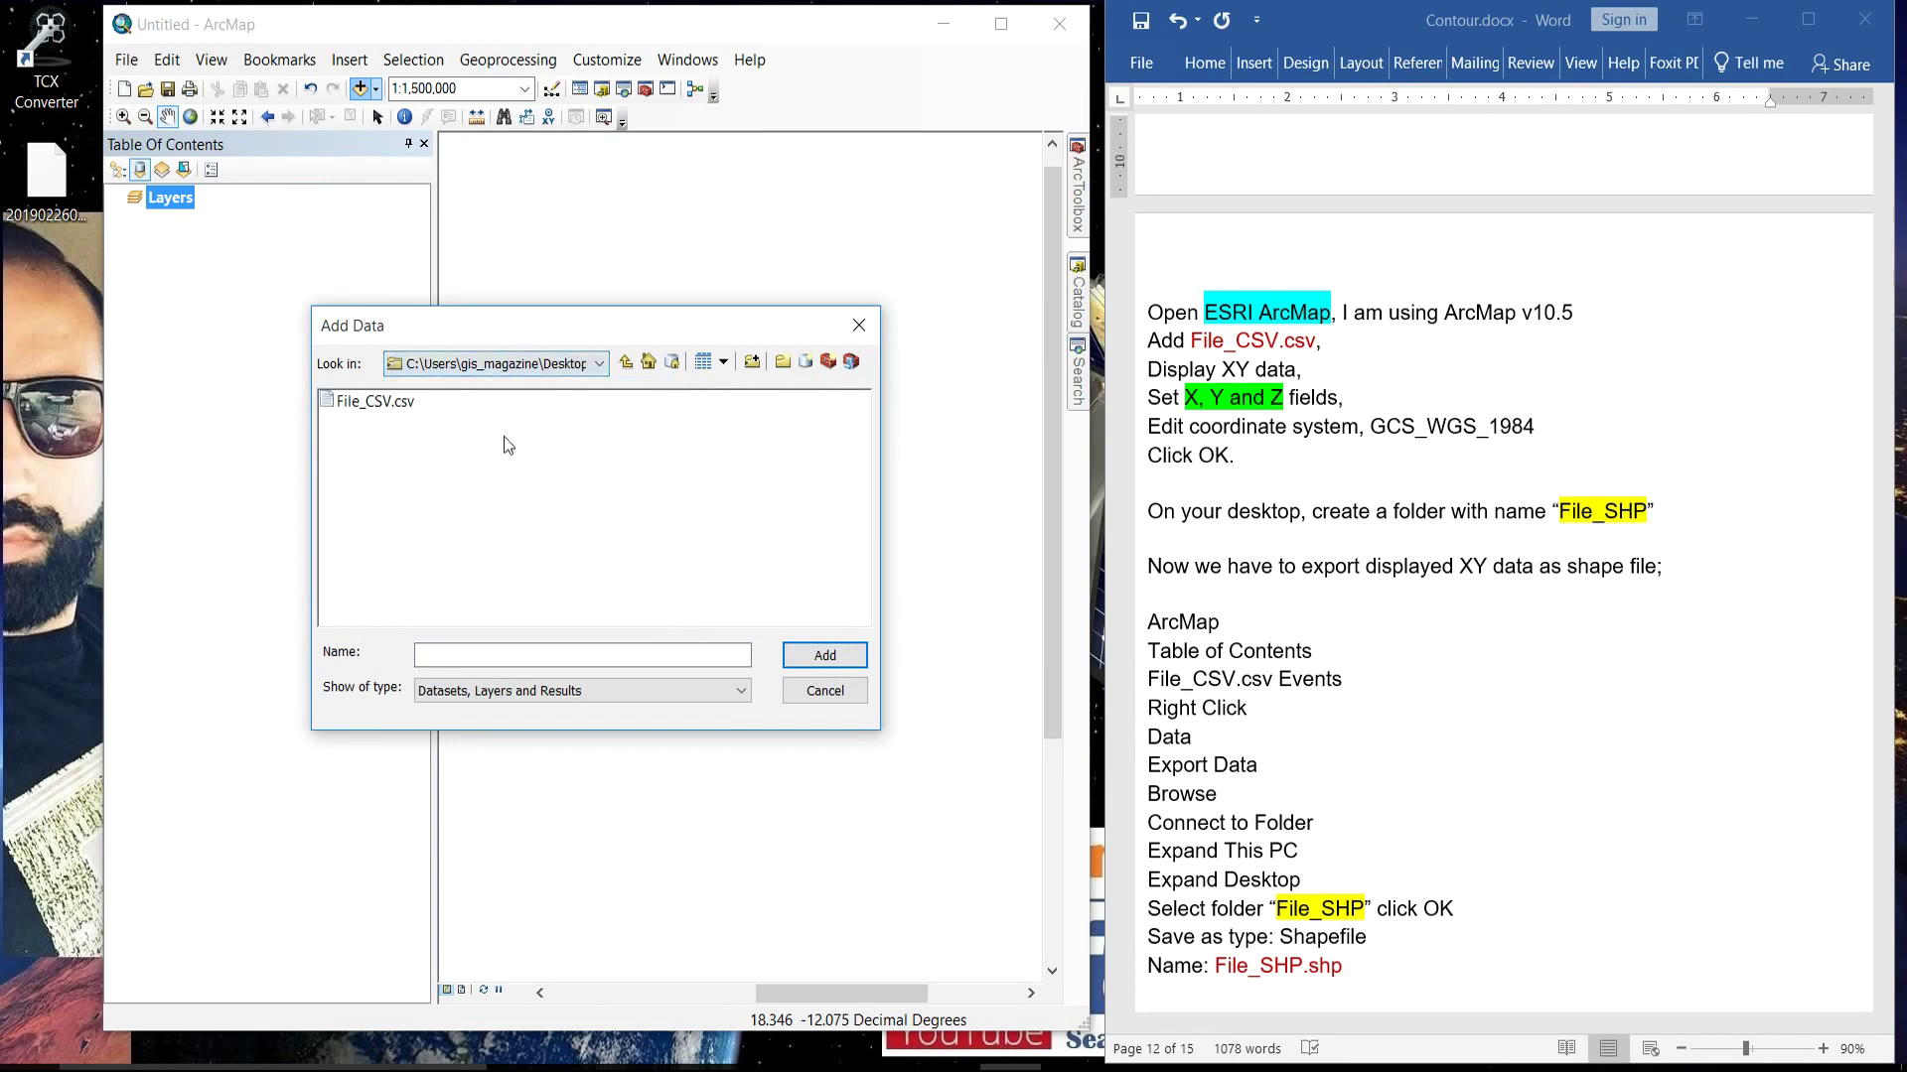
click(367, 402)
click(824, 656)
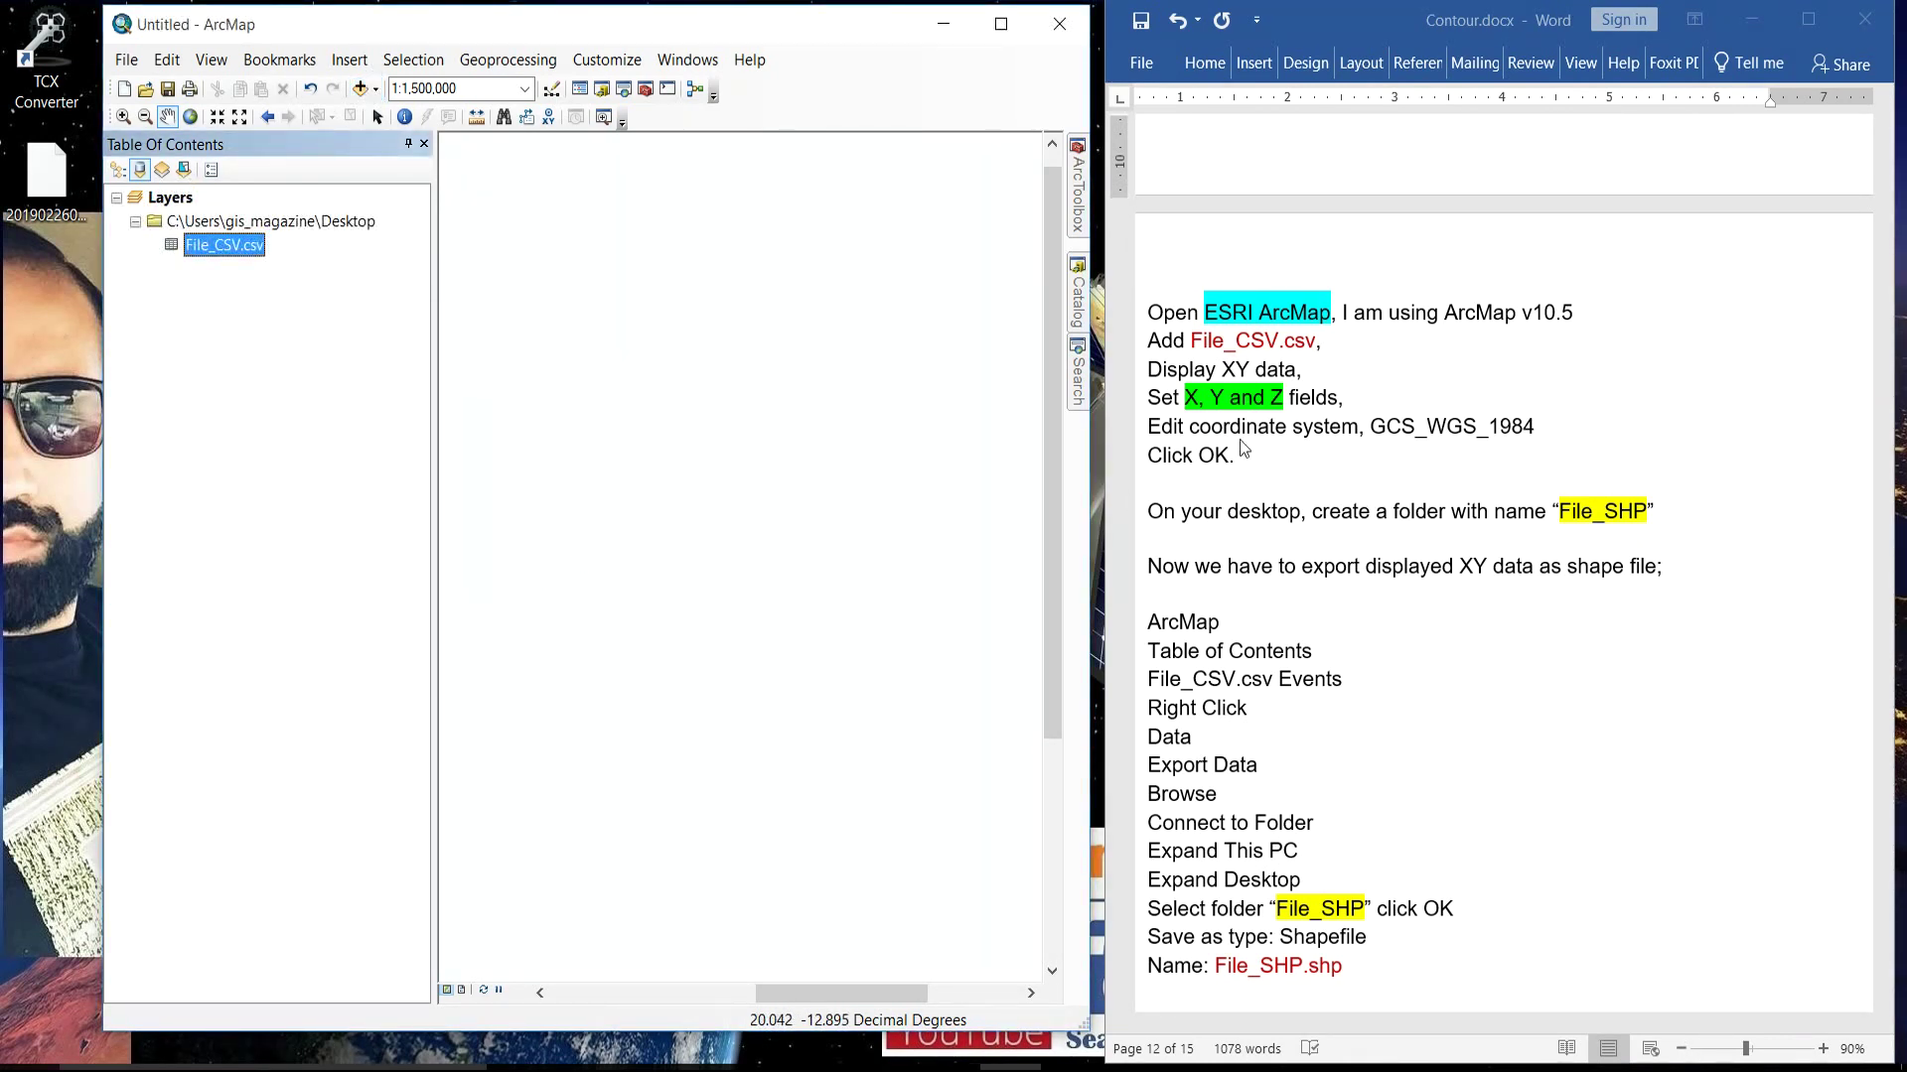
Start Display XY Data for File_CSV.csv, keeping X_LONG and Y_LAT as X and Y fields and setting the Z field to Z_ALT.
click(1173, 374)
drag(1149, 370, 1261, 373)
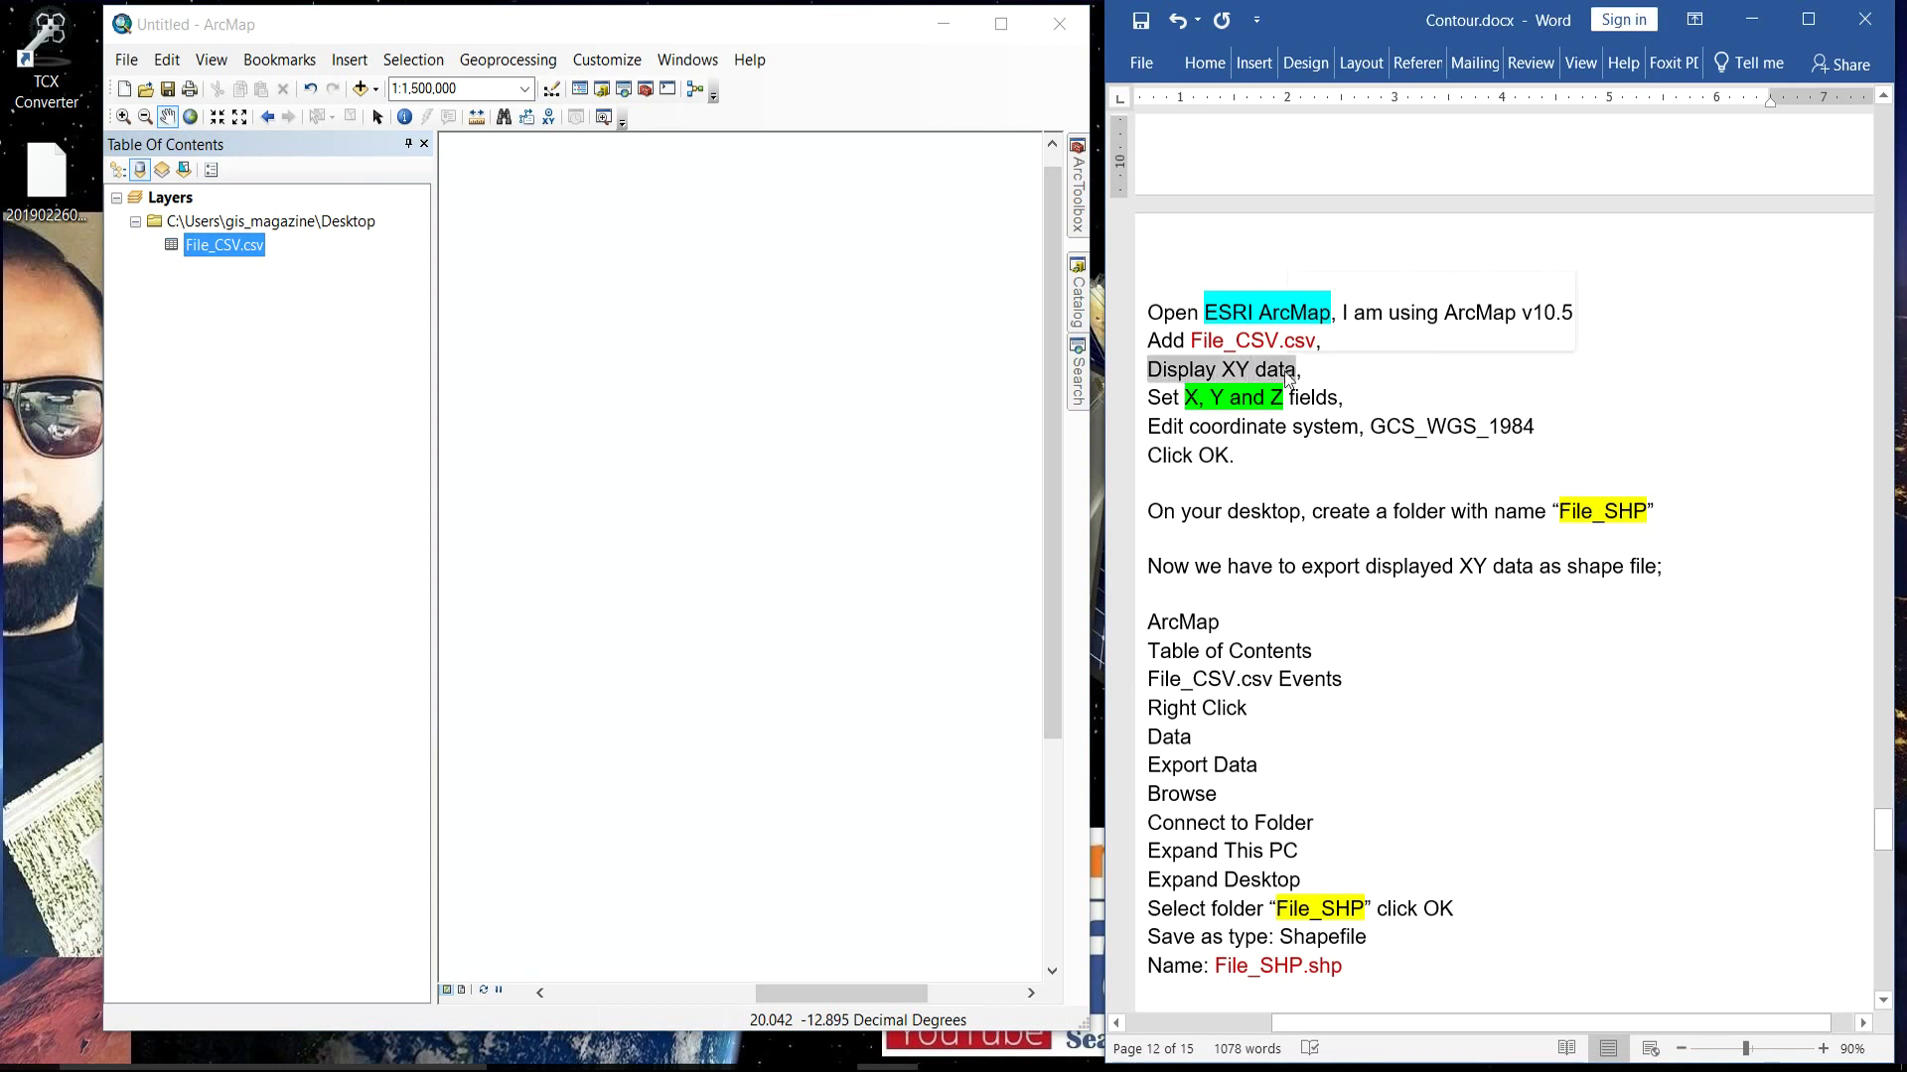
right_click(230, 244)
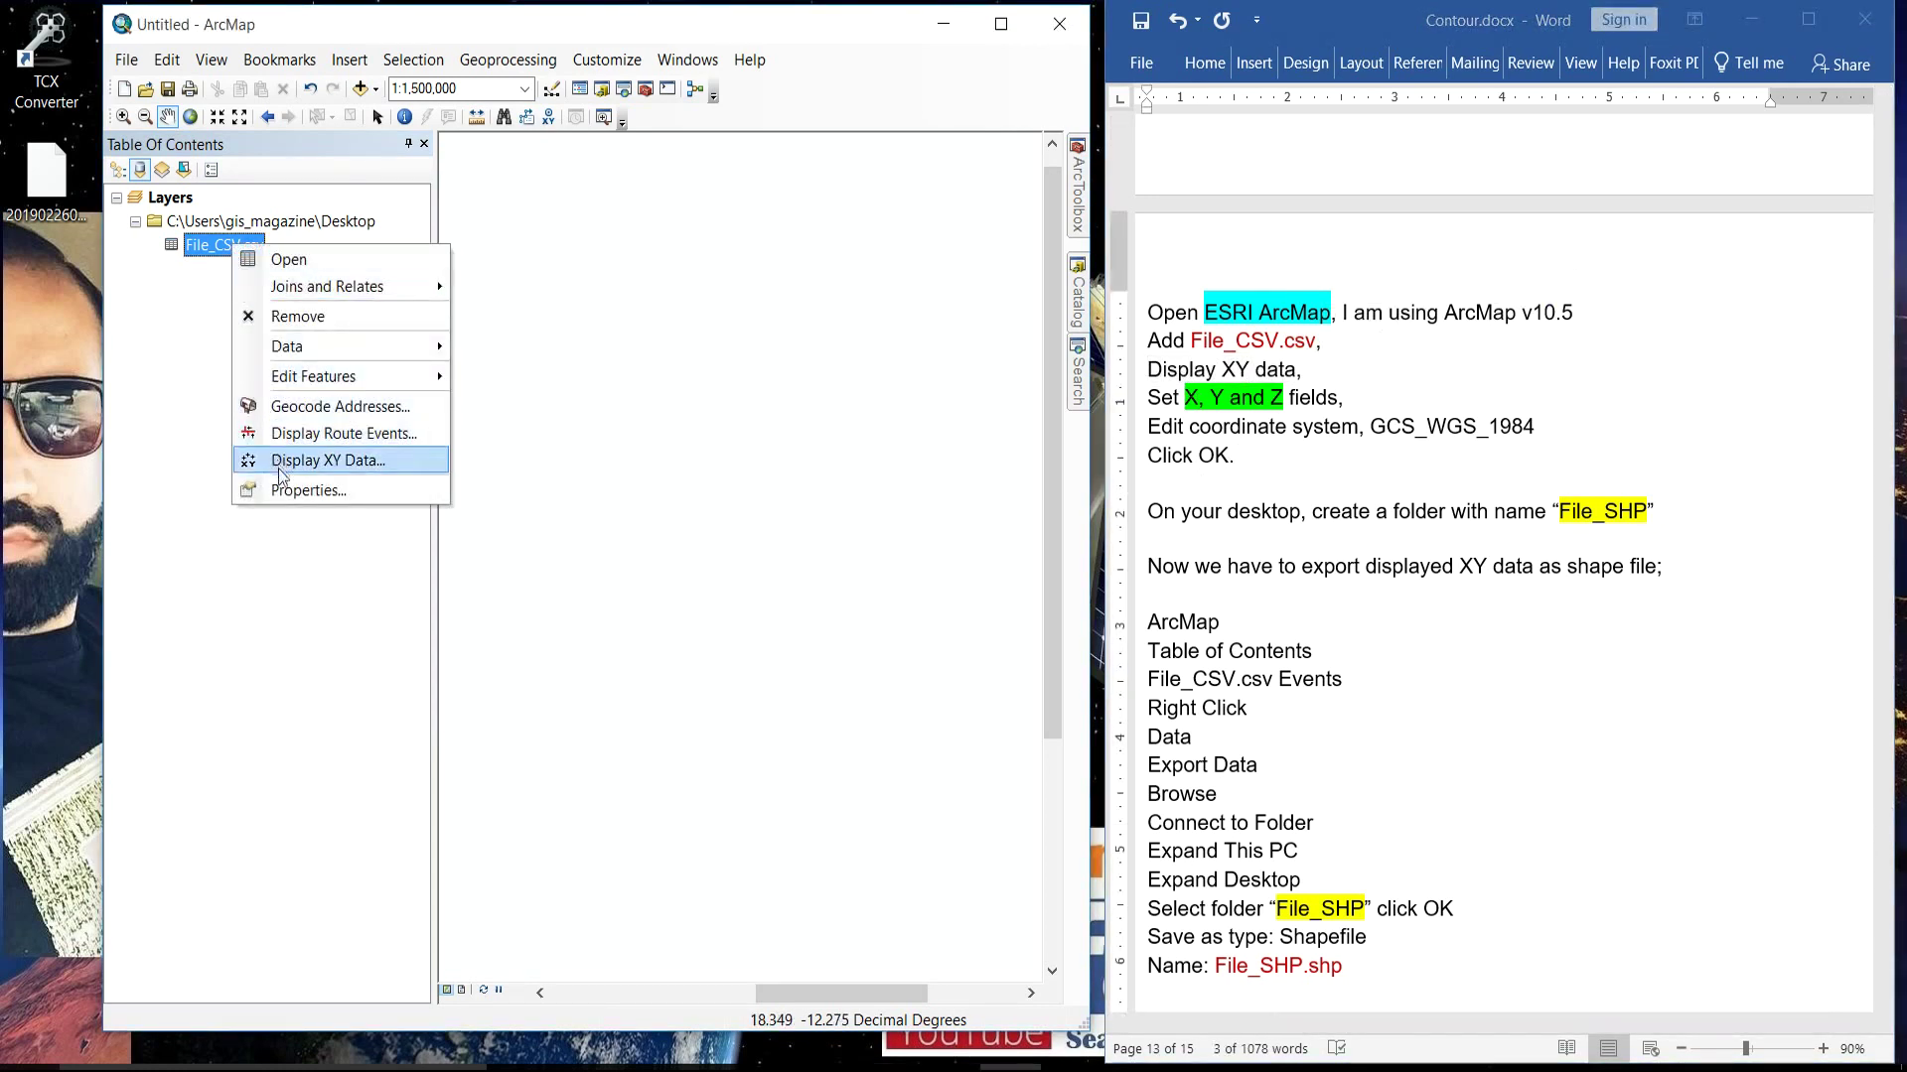
click(377, 461)
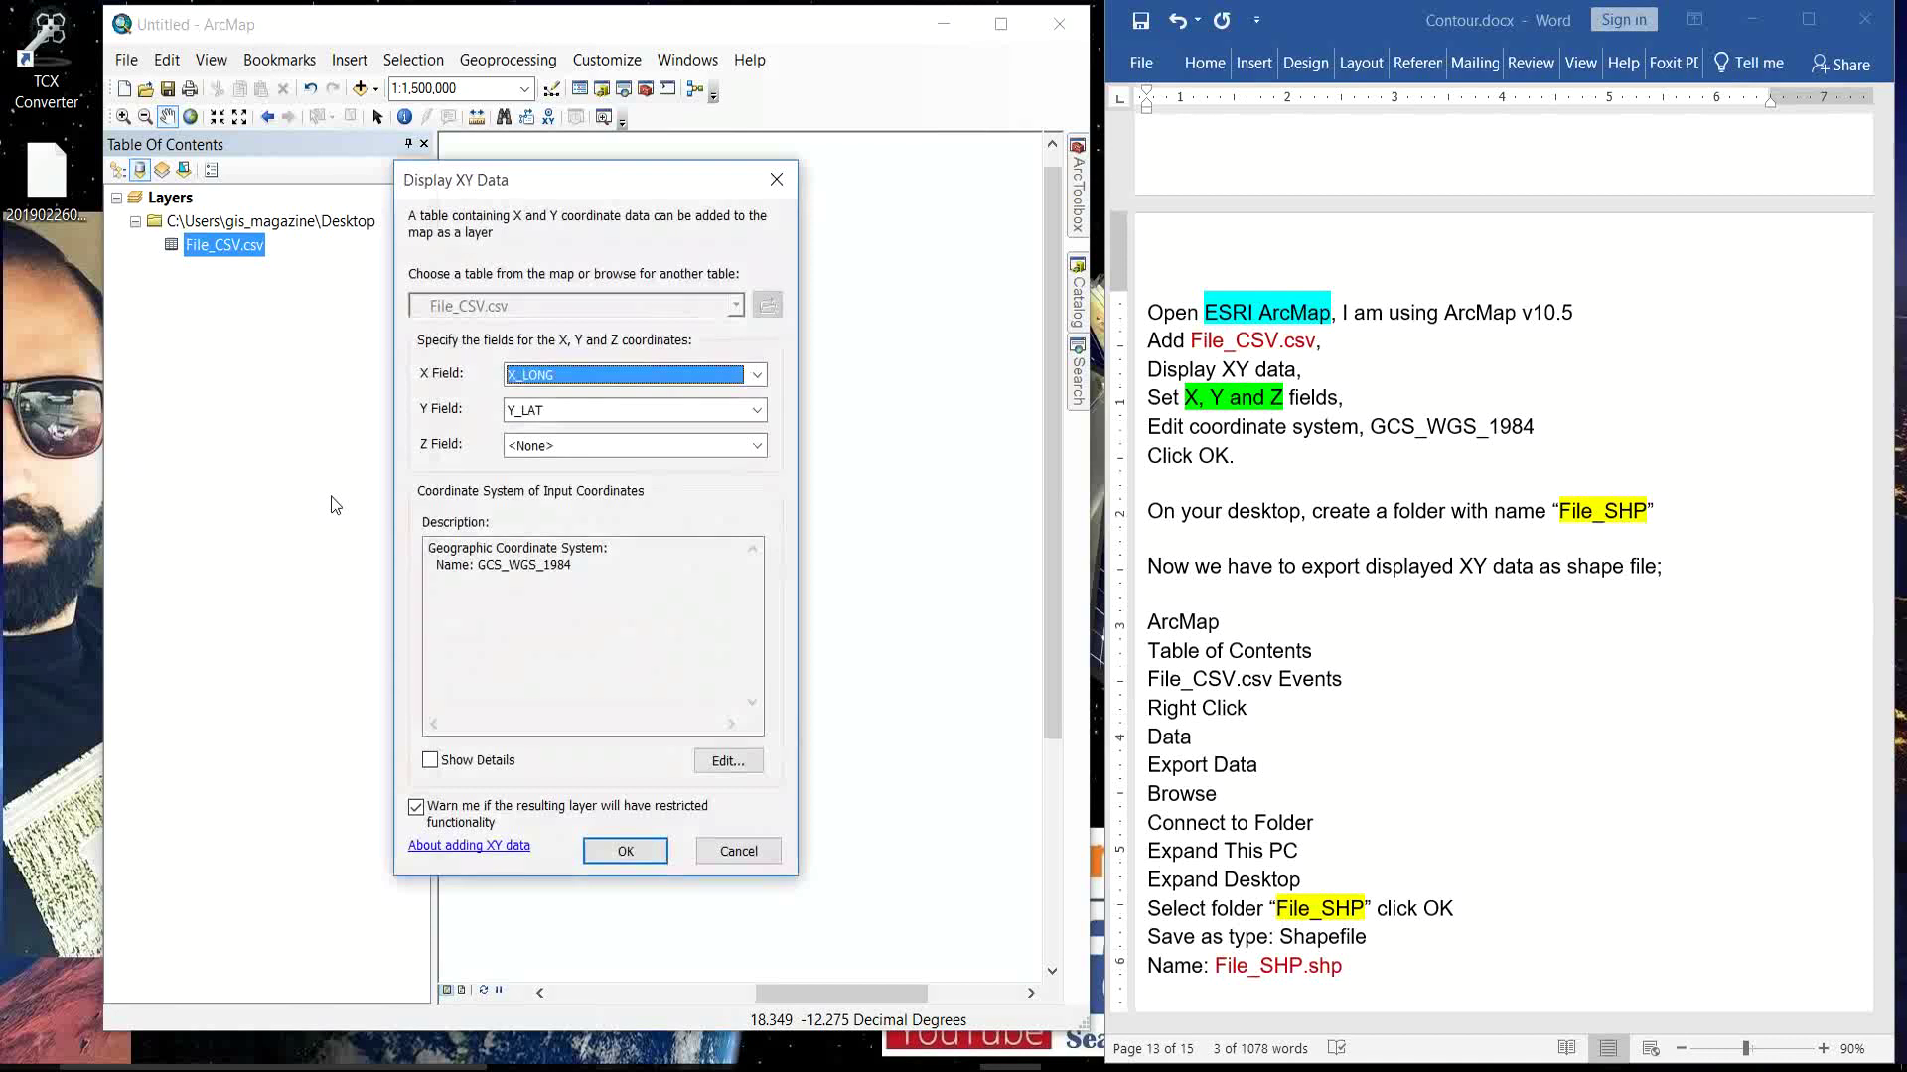
click(757, 374)
click(760, 401)
click(760, 408)
click(761, 408)
click(758, 447)
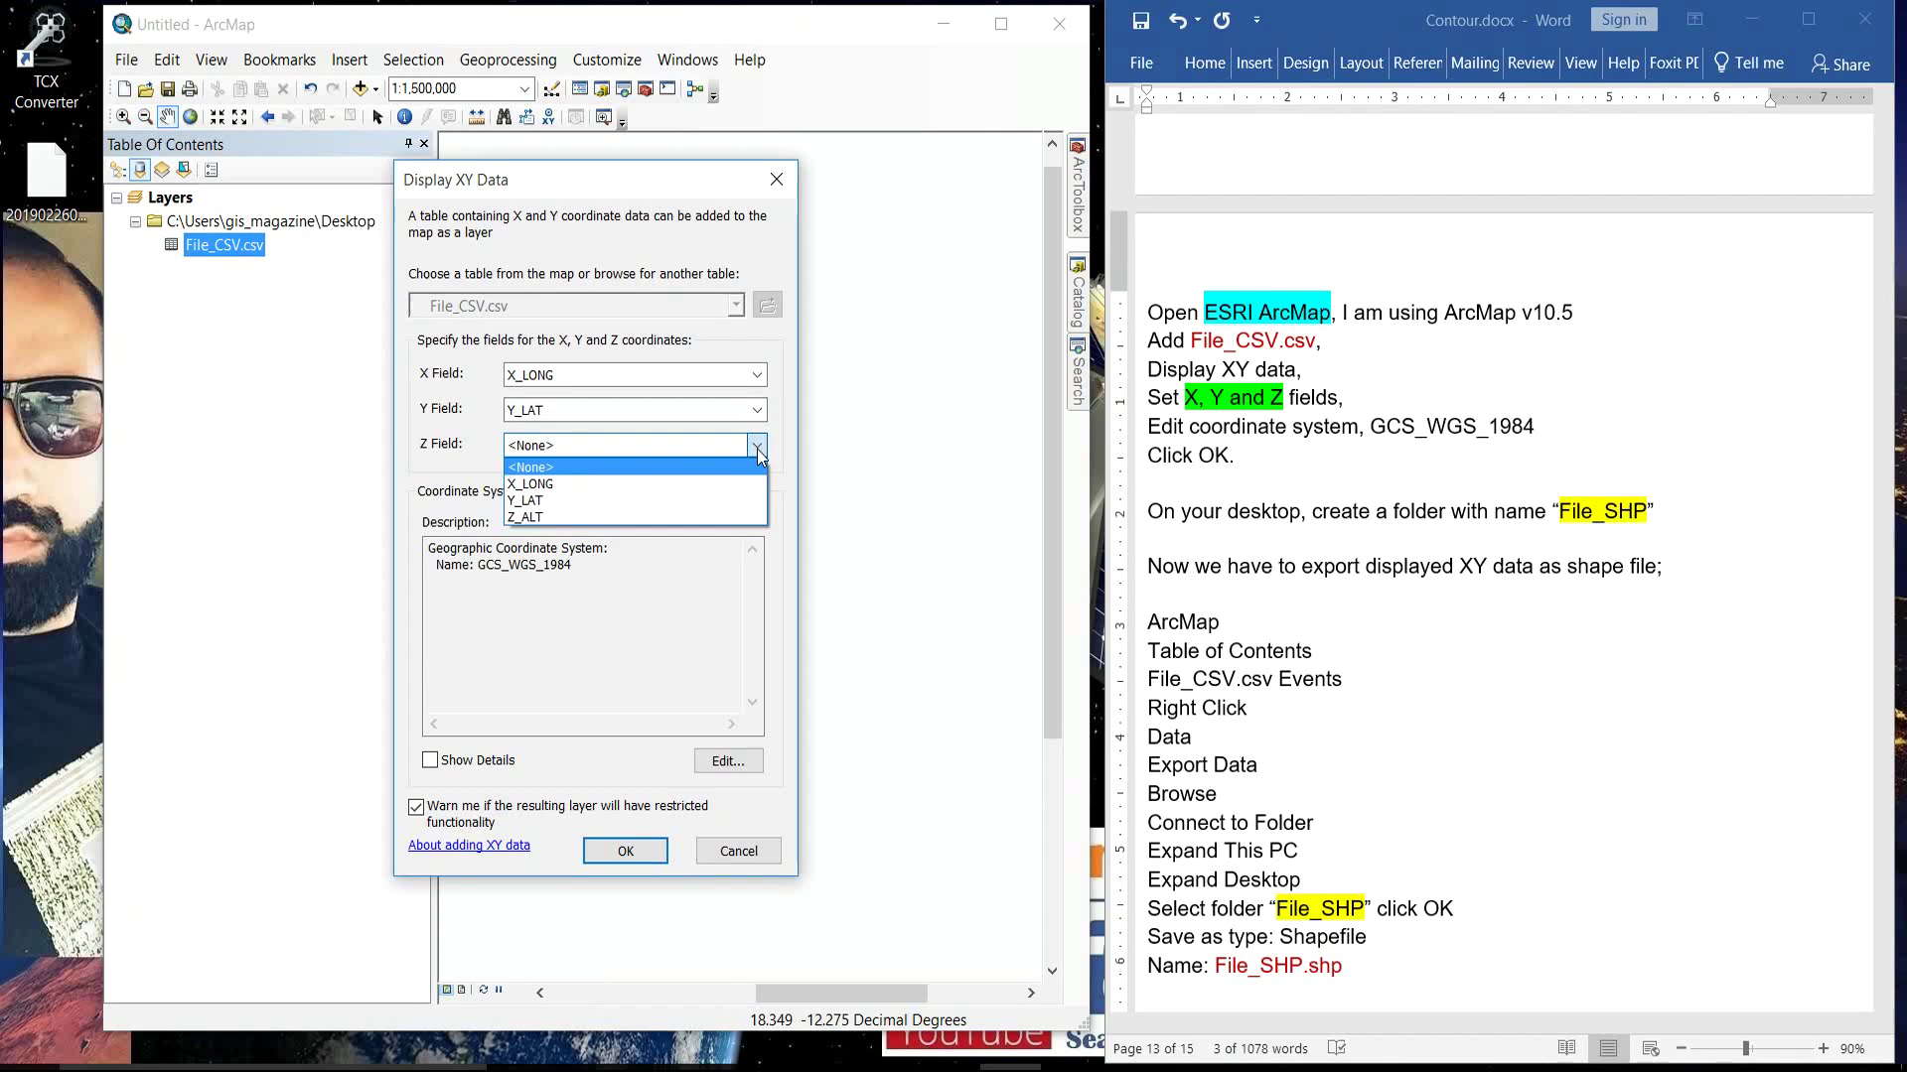
click(556, 516)
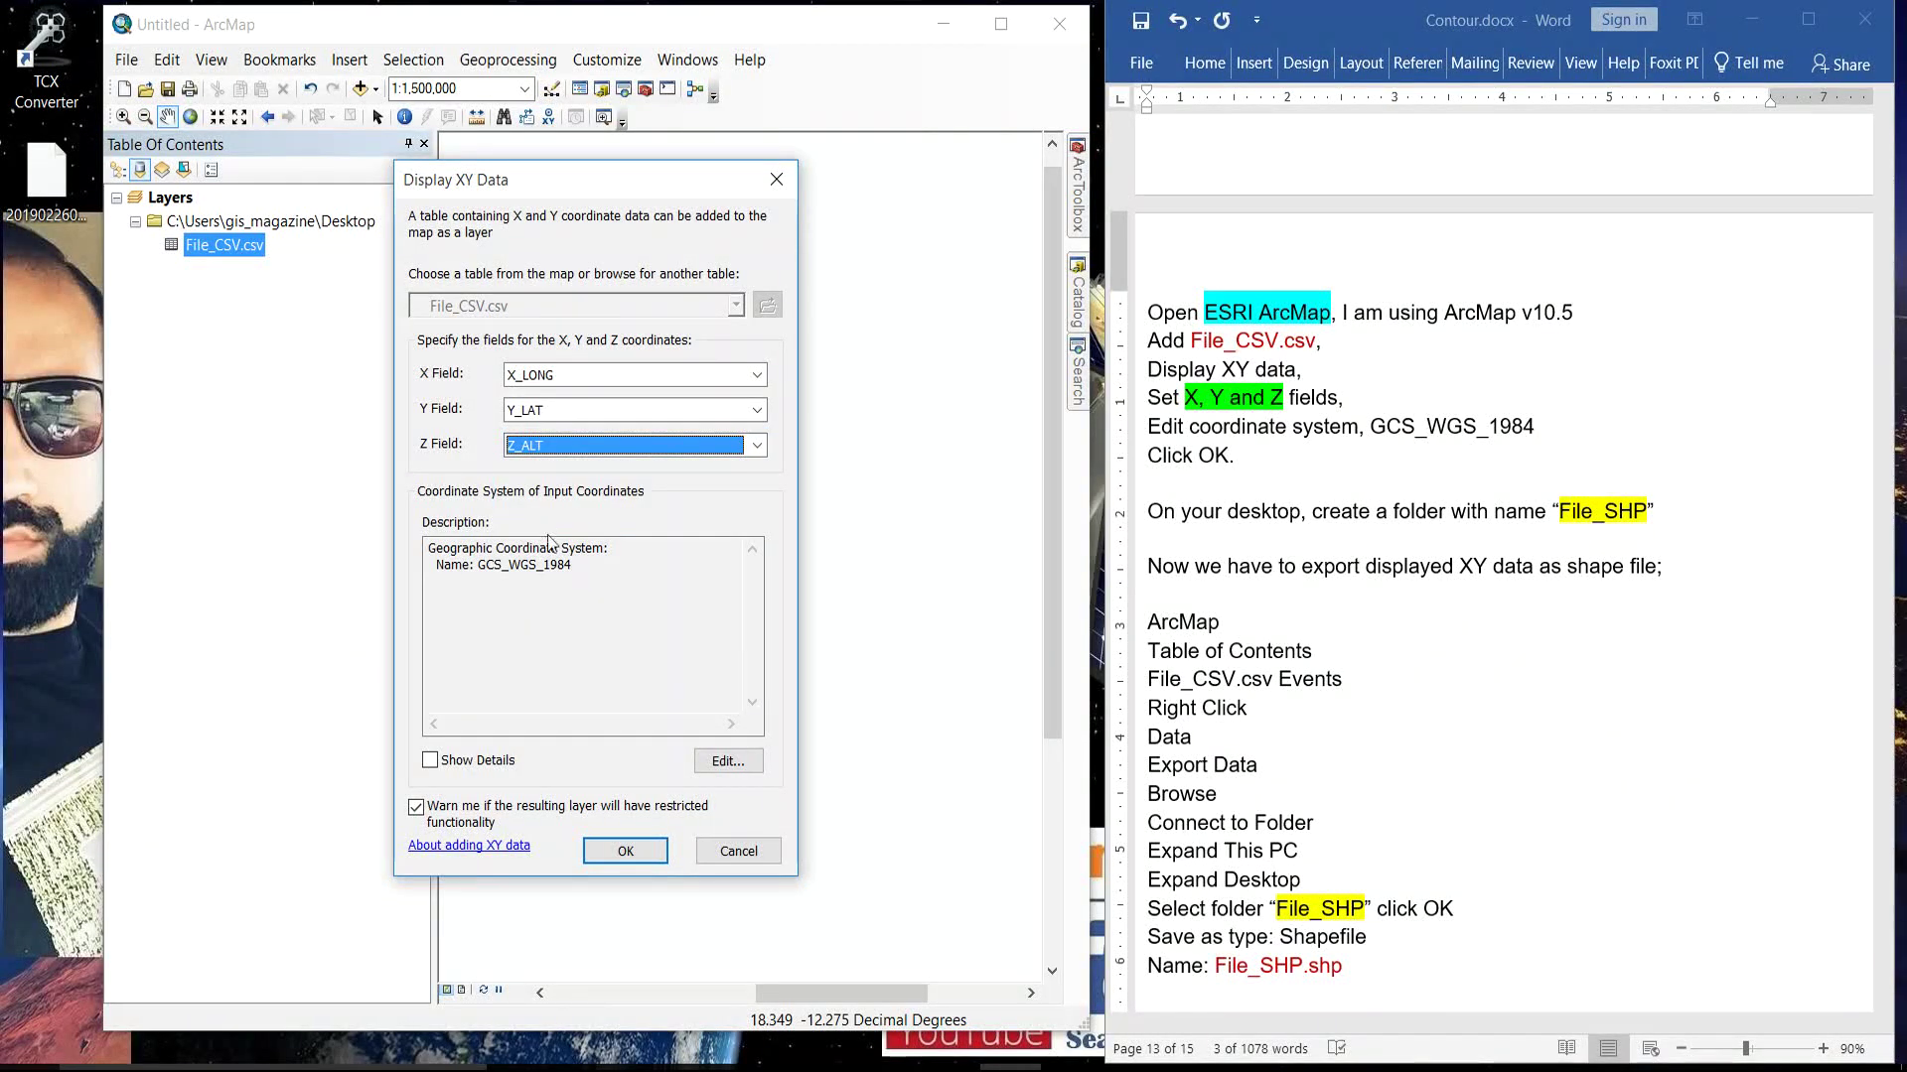
Set the input coordinate system to the geographic WGS 1984 and create the XY event layer, accepting the missing Object-ID notice.
click(727, 762)
drag(785, 459, 795, 345)
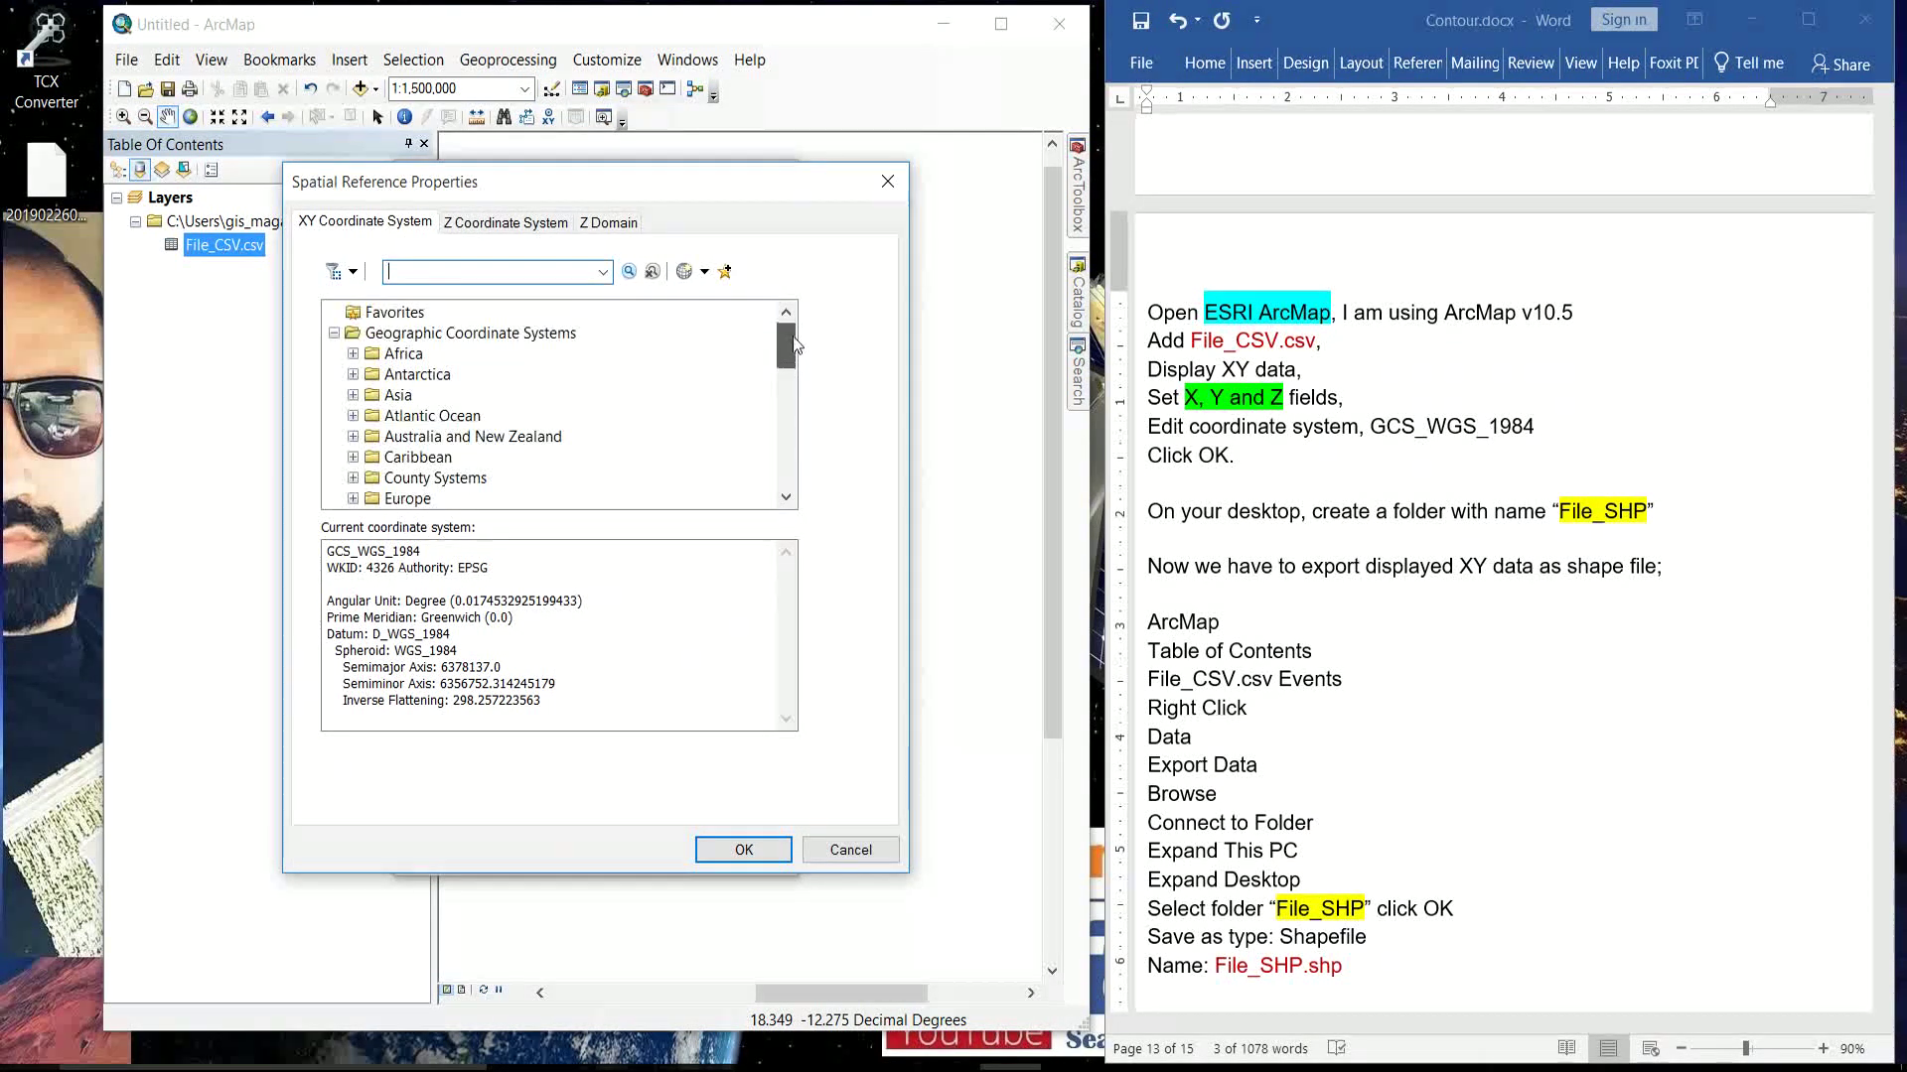
click(497, 340)
drag(785, 341, 787, 463)
click(437, 478)
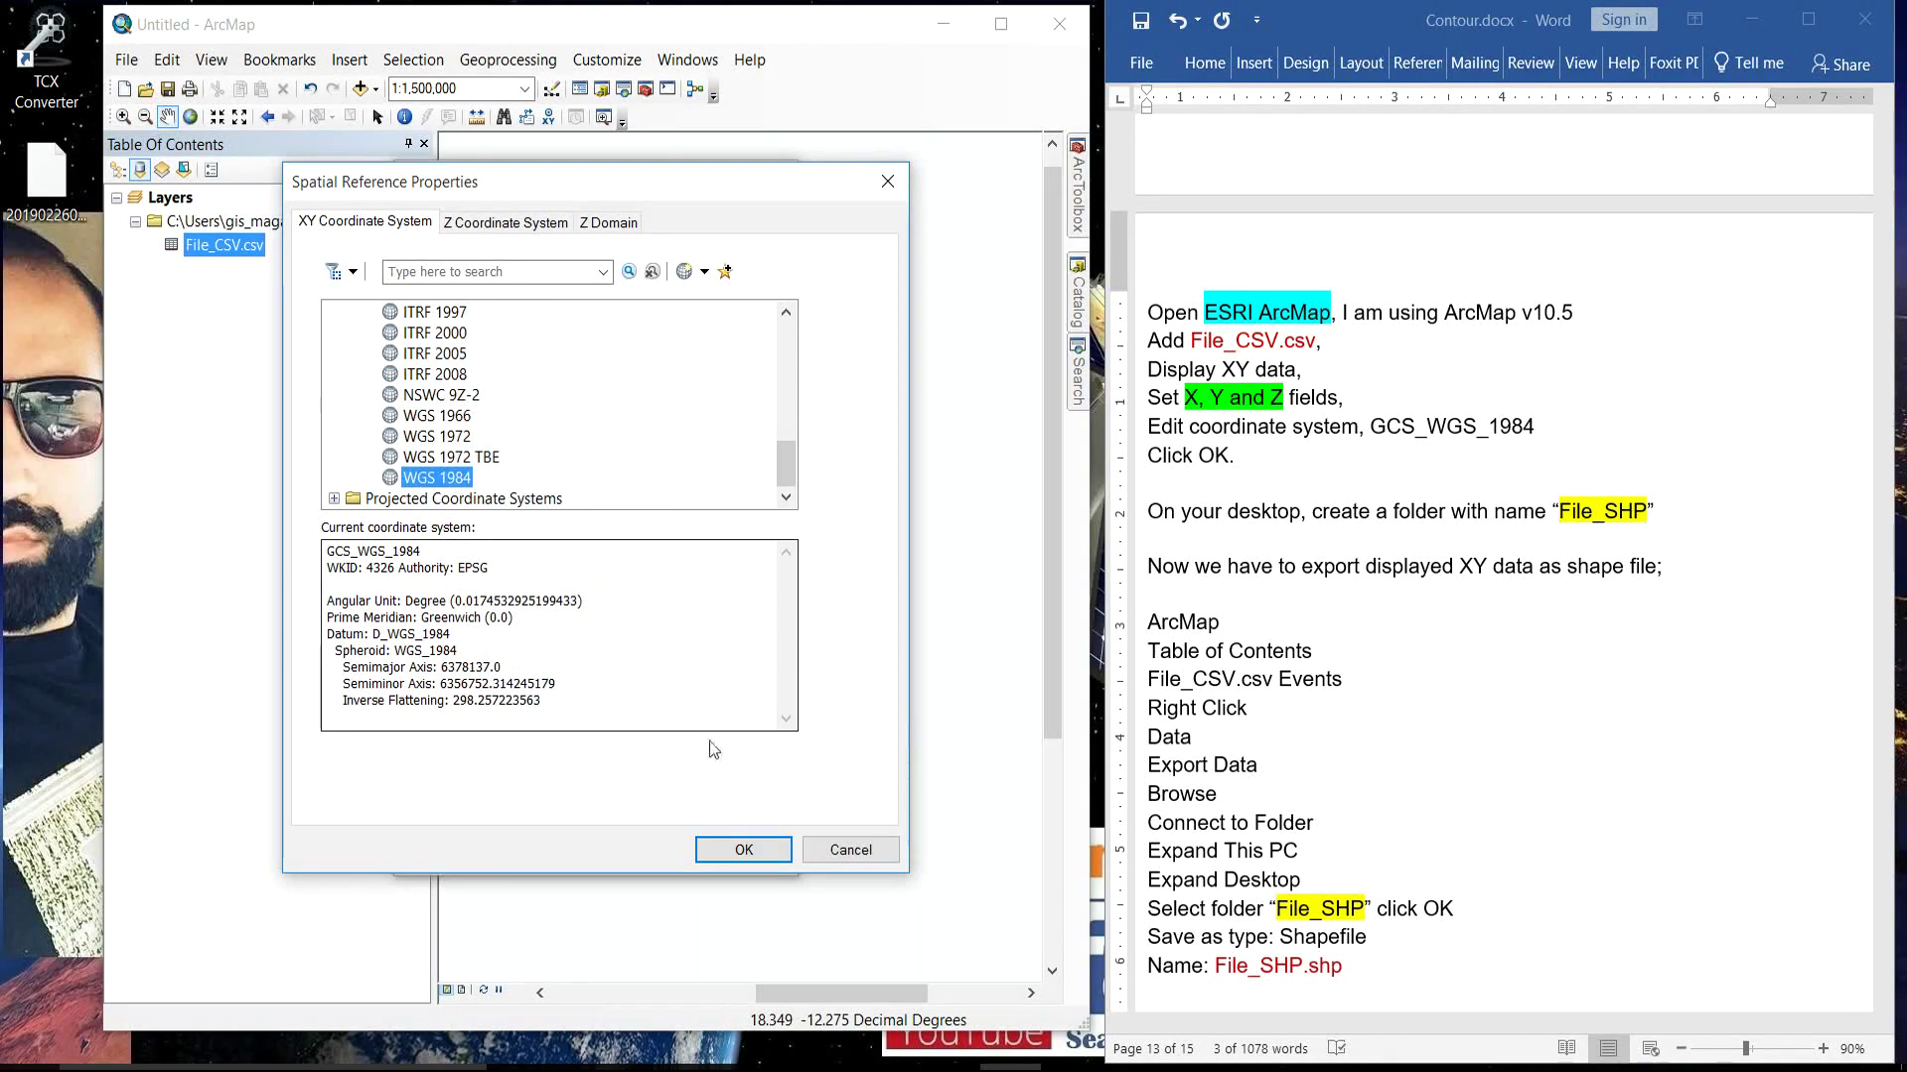
click(744, 850)
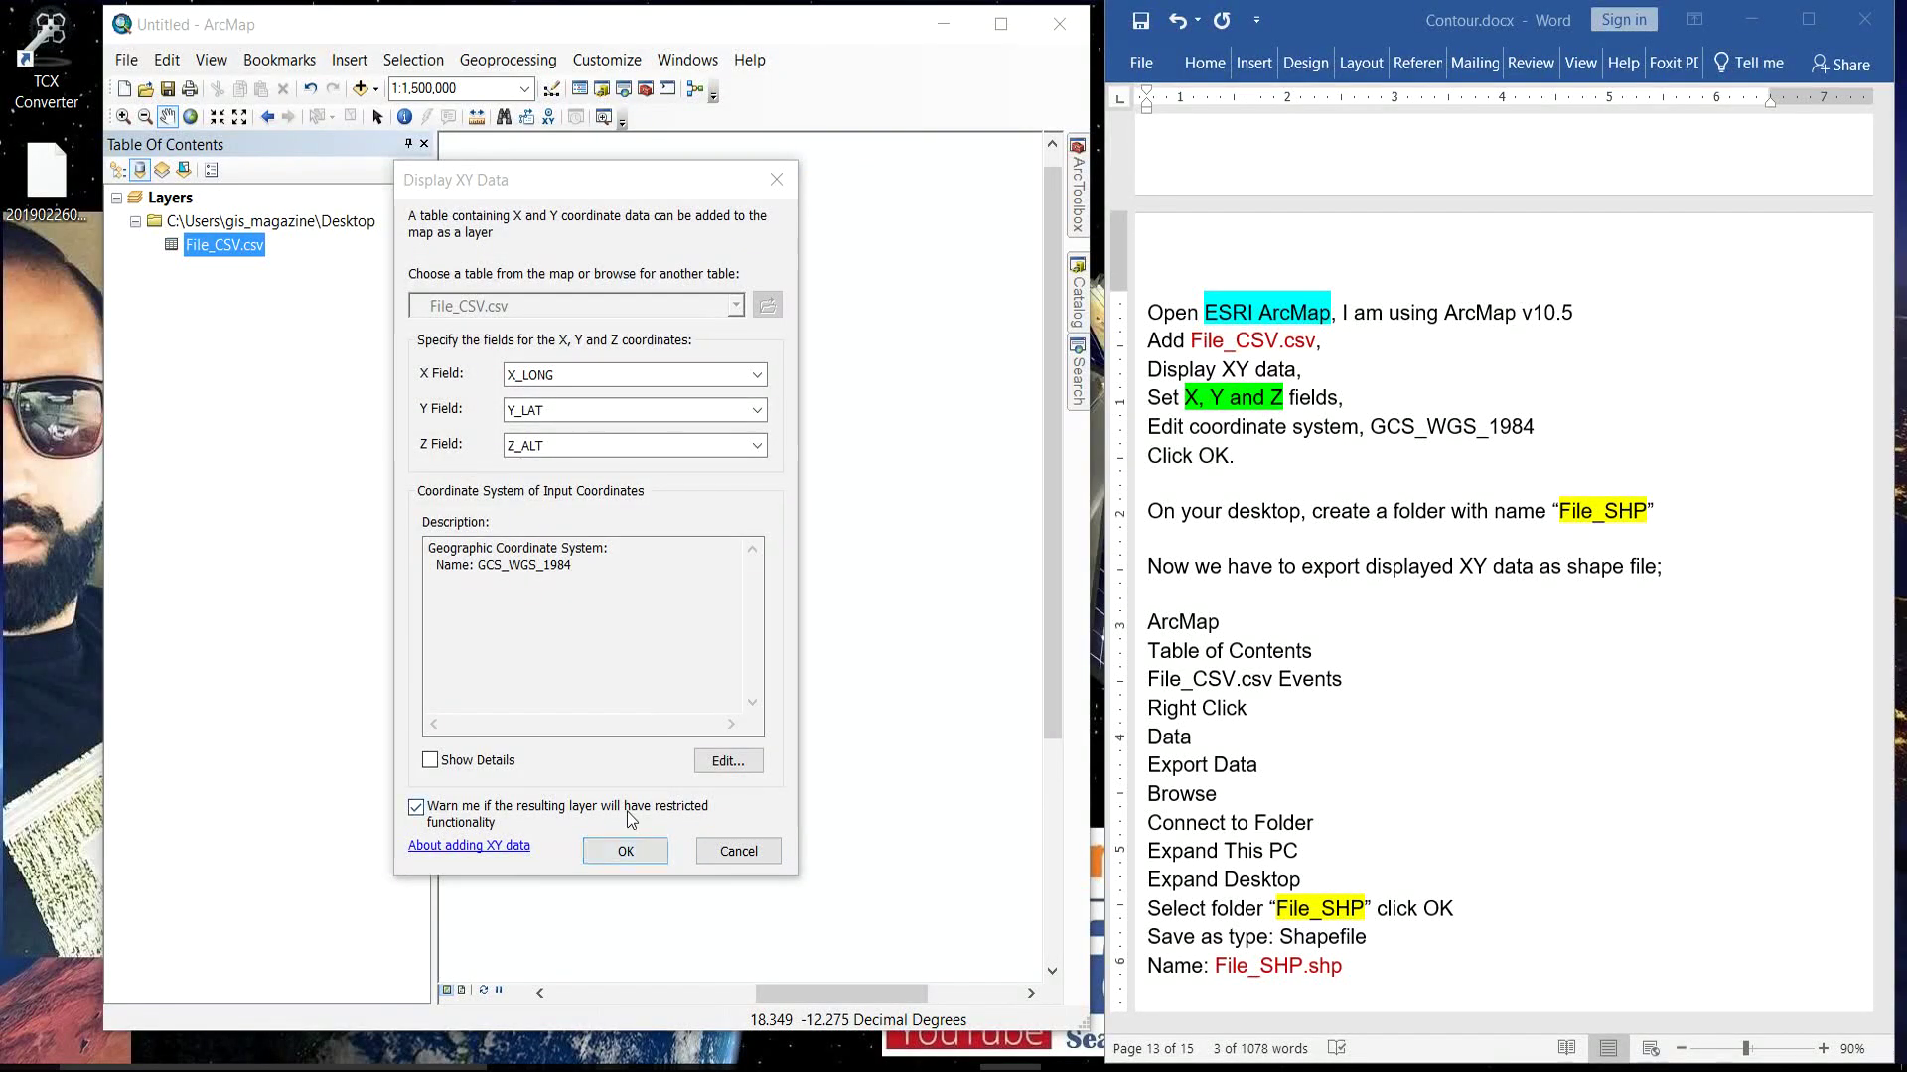
click(625, 851)
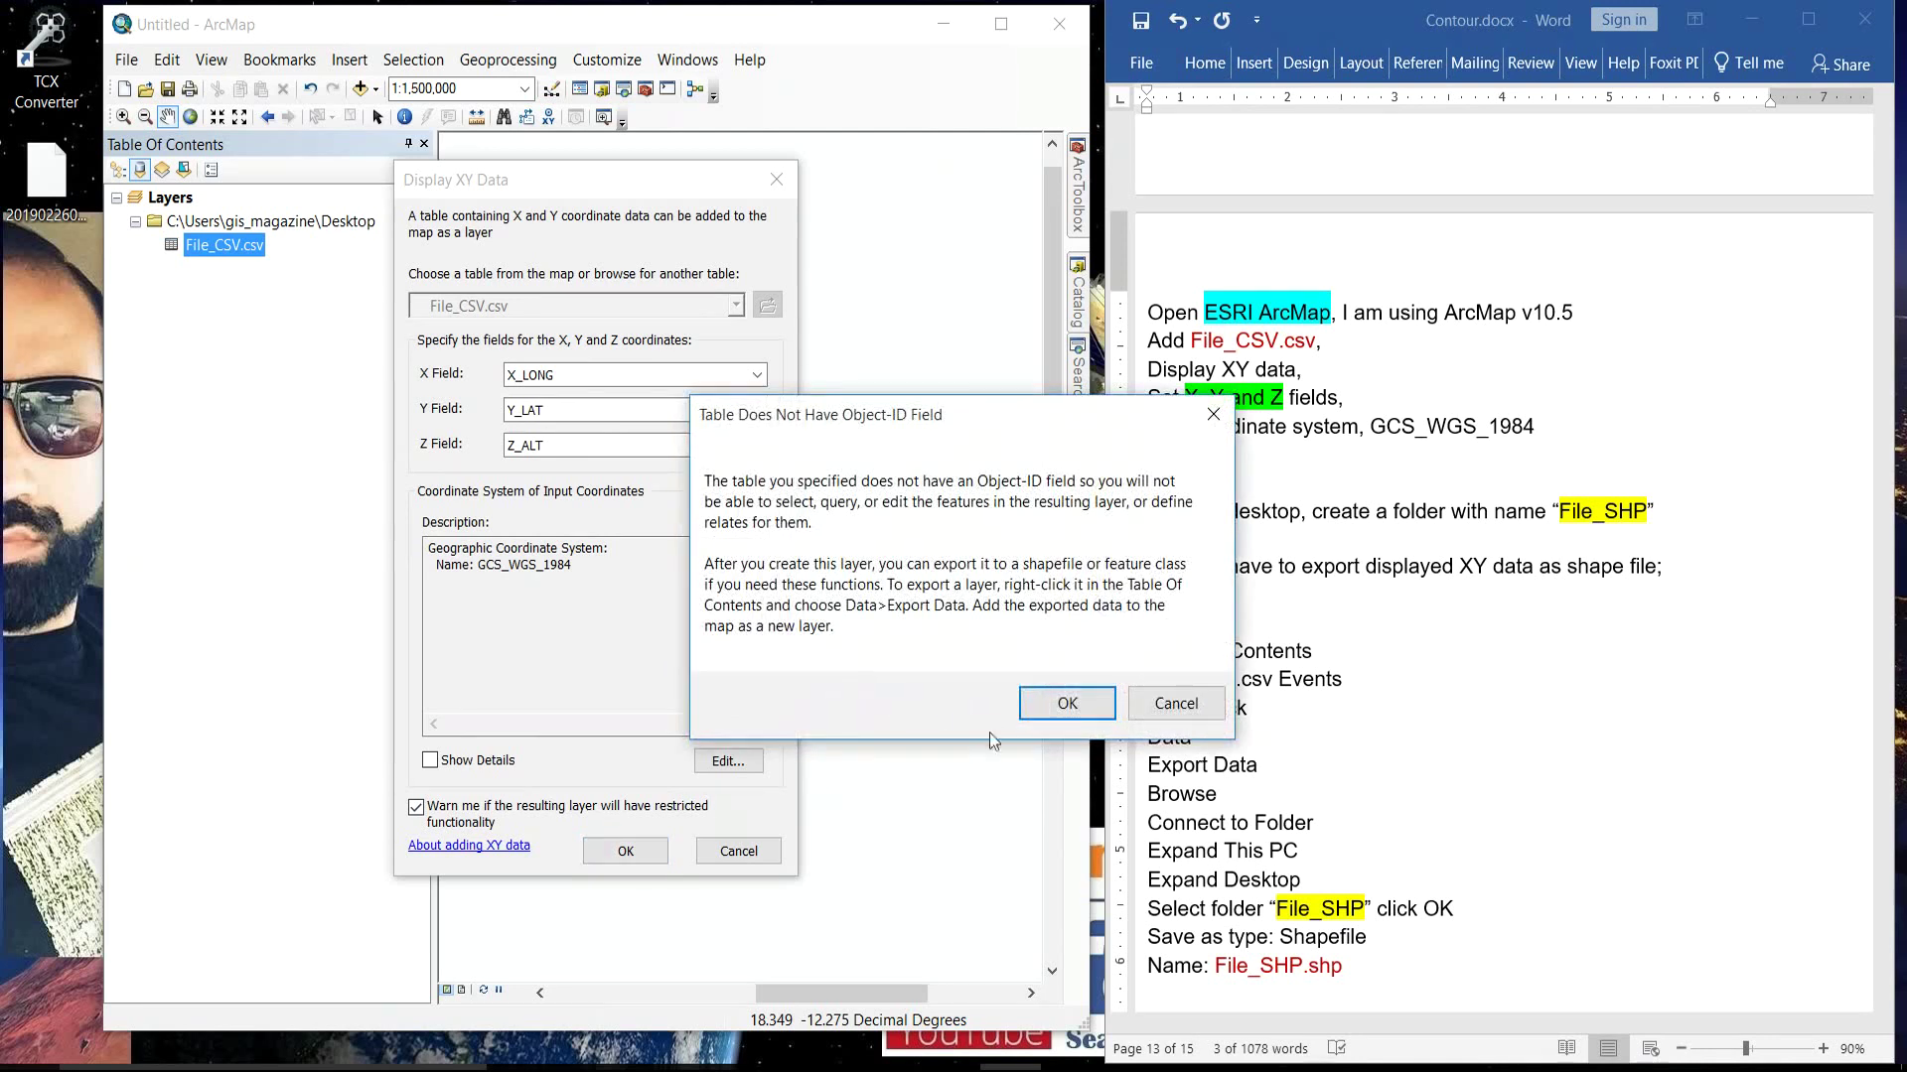
click(1027, 715)
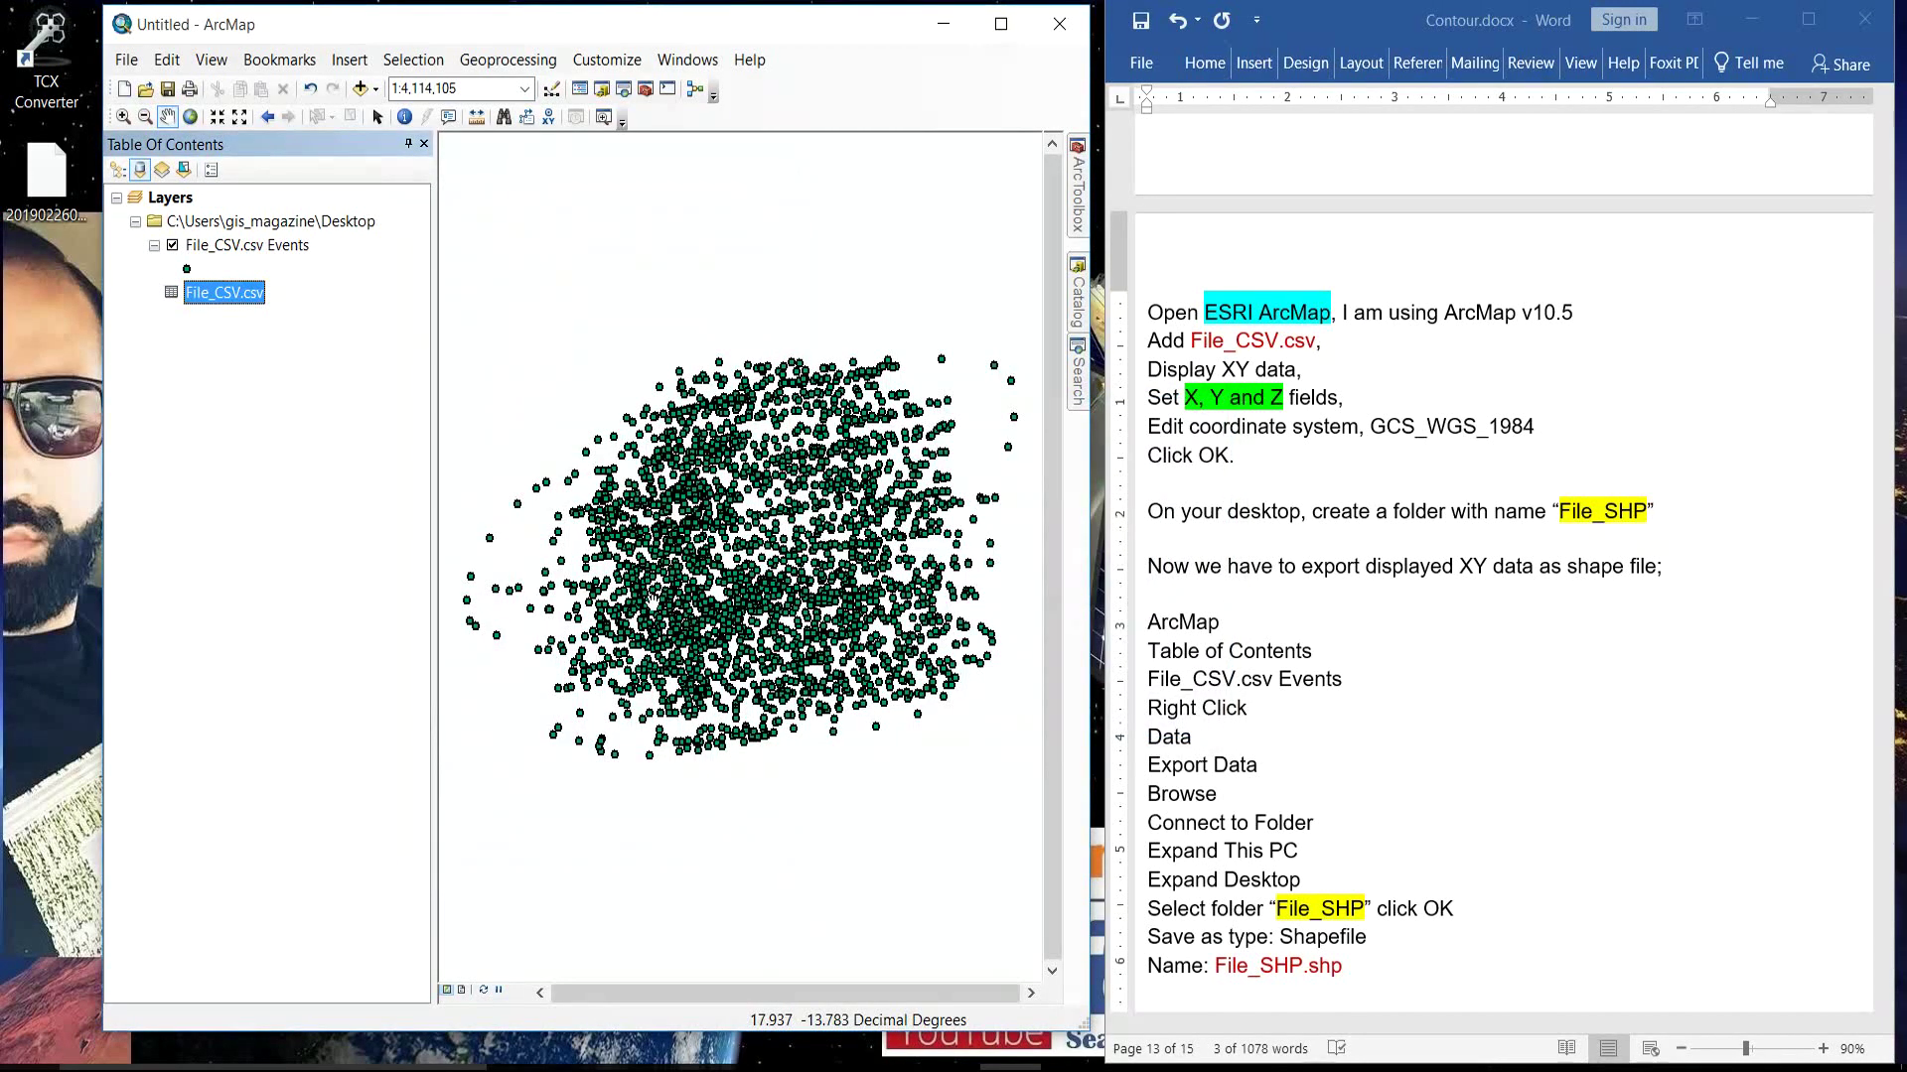
Follow the folder instruction in Contour.docx: create a folder named File_SHP on the desktop and place it below File_CSV.csv.
drag(1147, 369, 1296, 369)
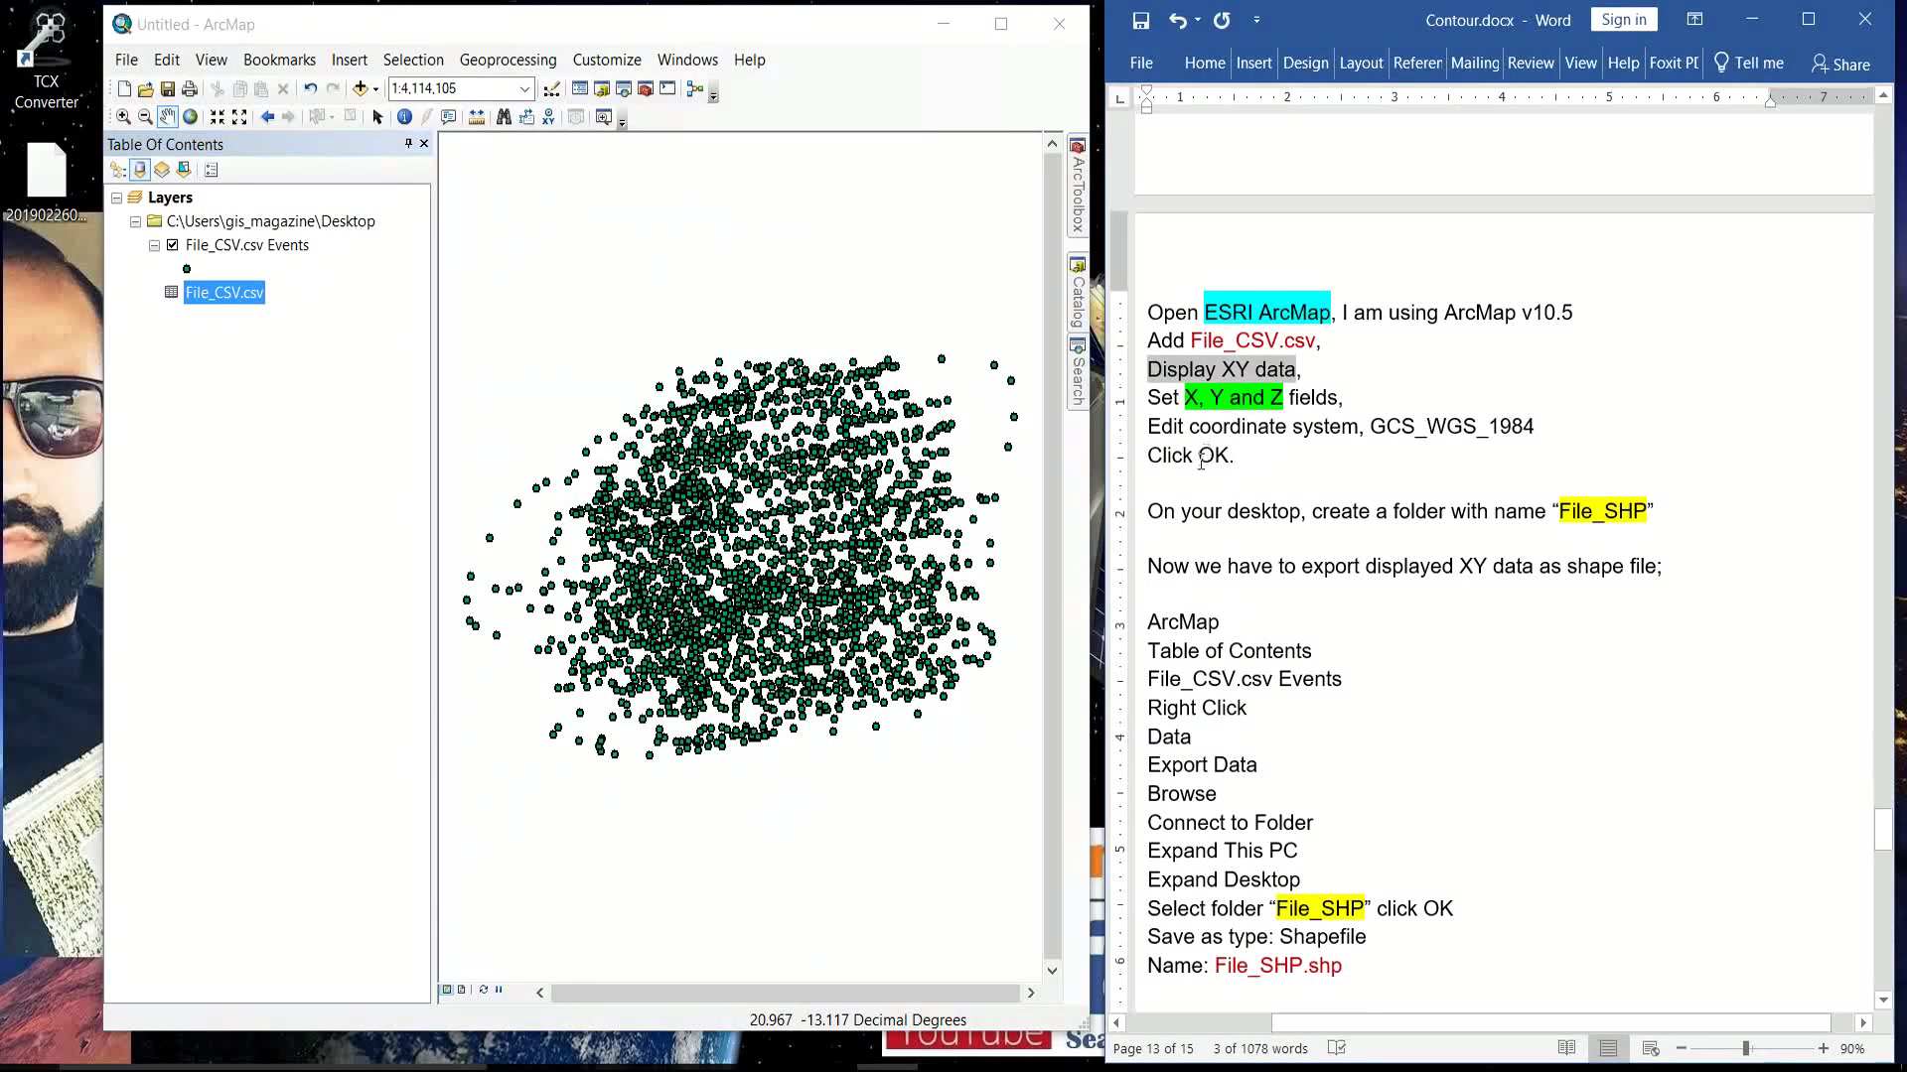
click(1193, 510)
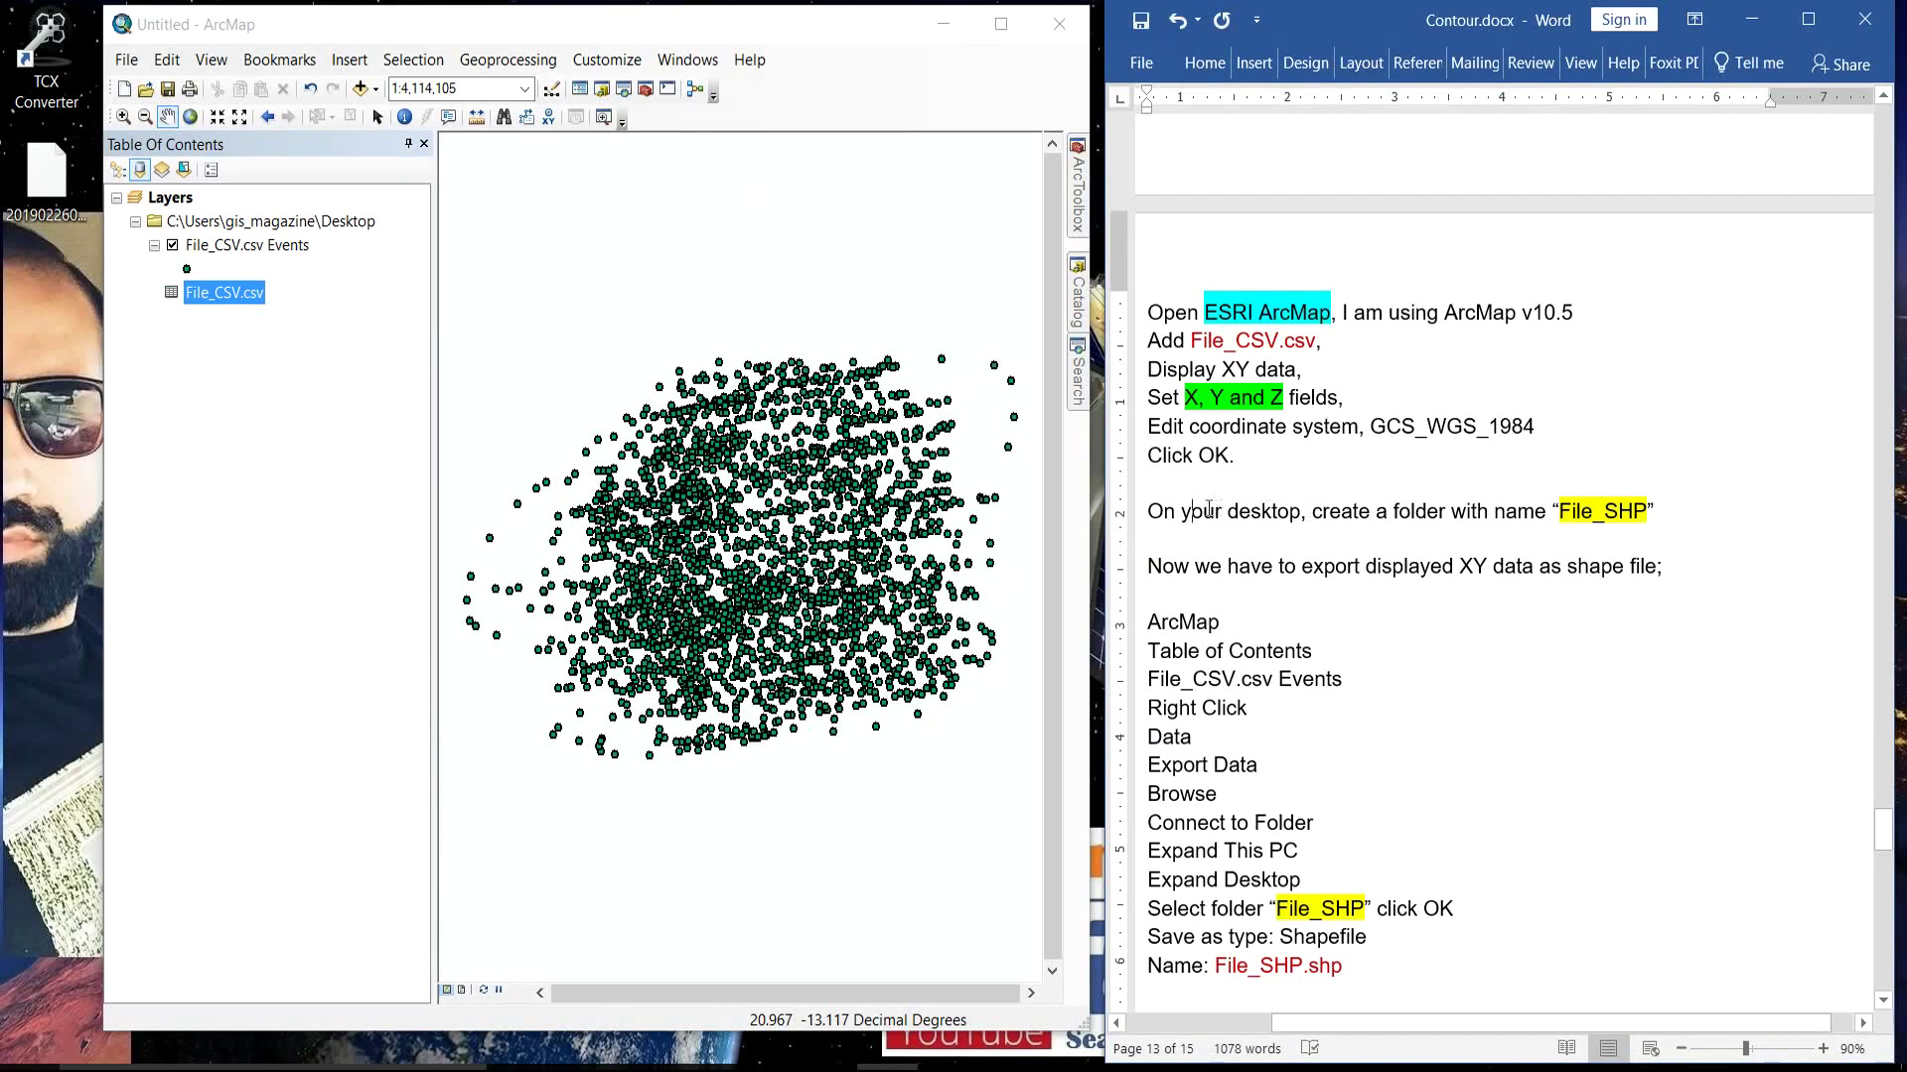
drag(1145, 510, 1625, 509)
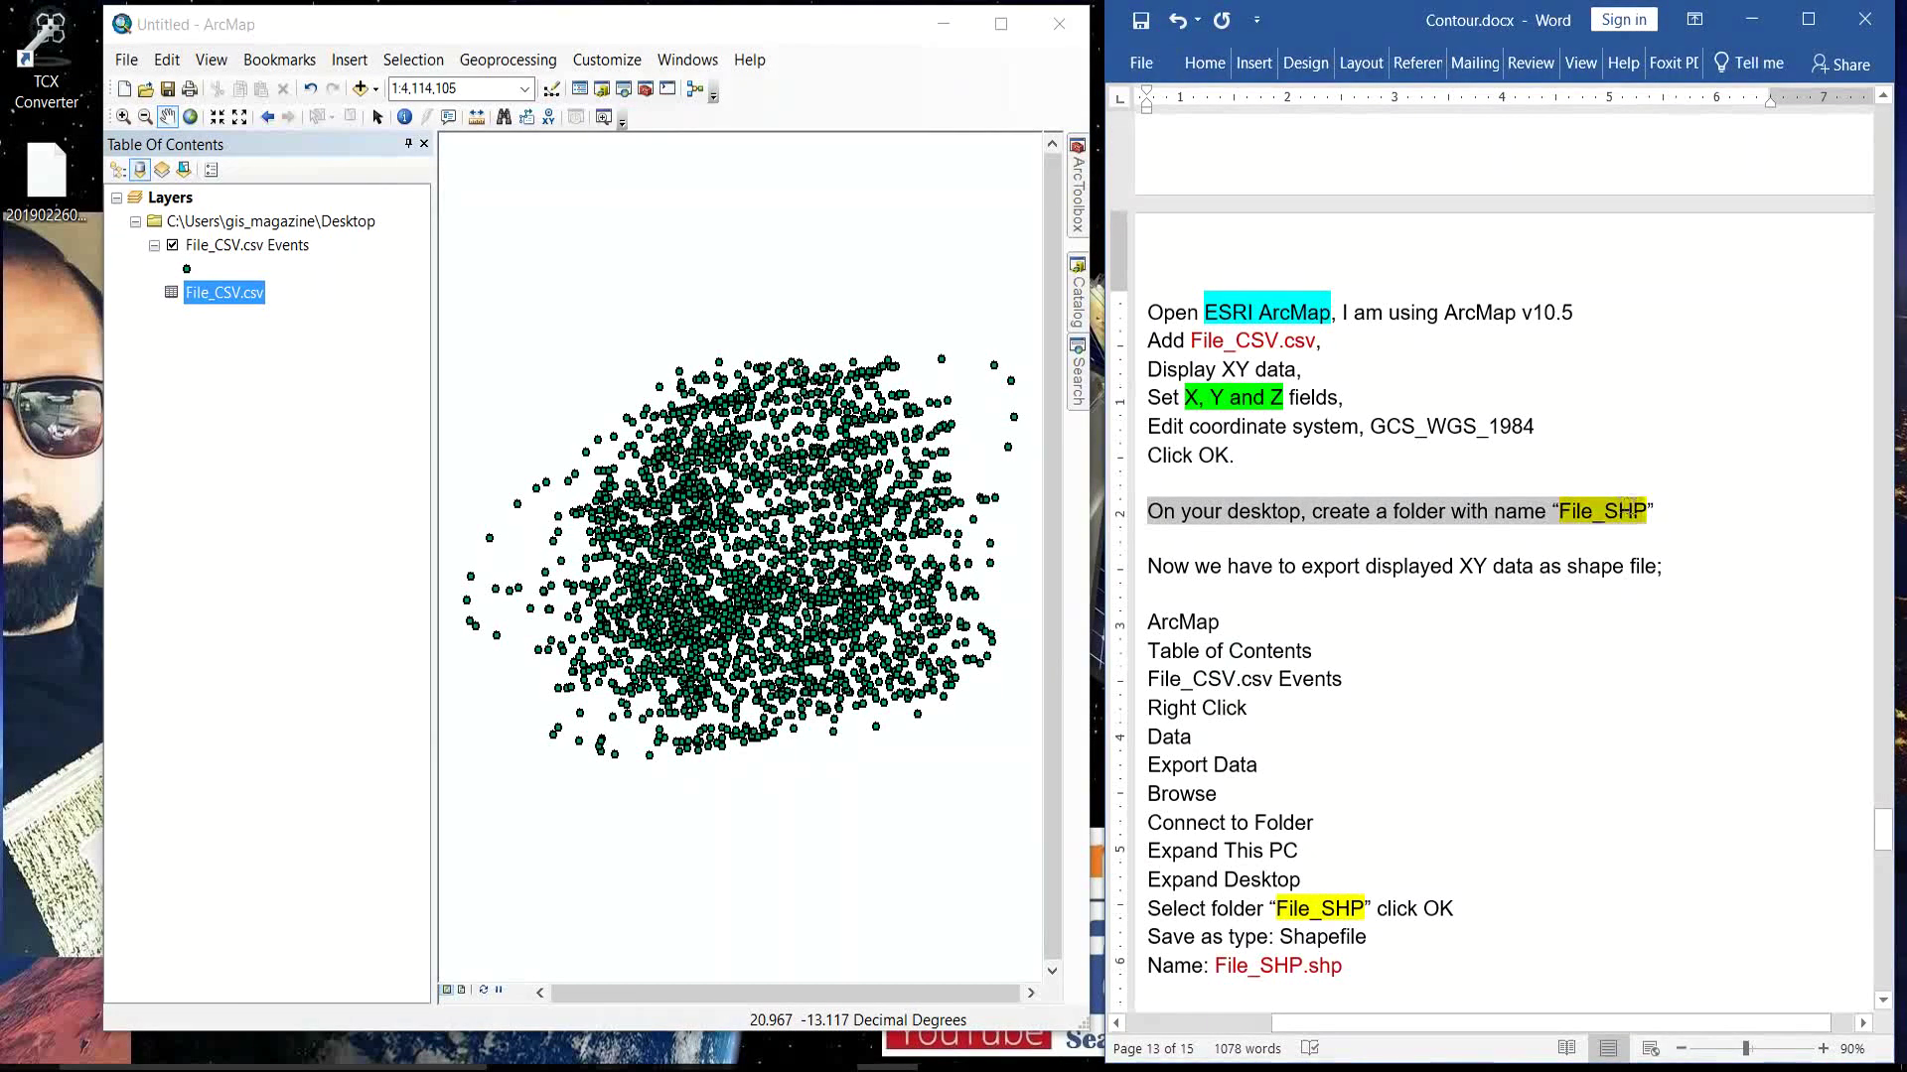
click(943, 24)
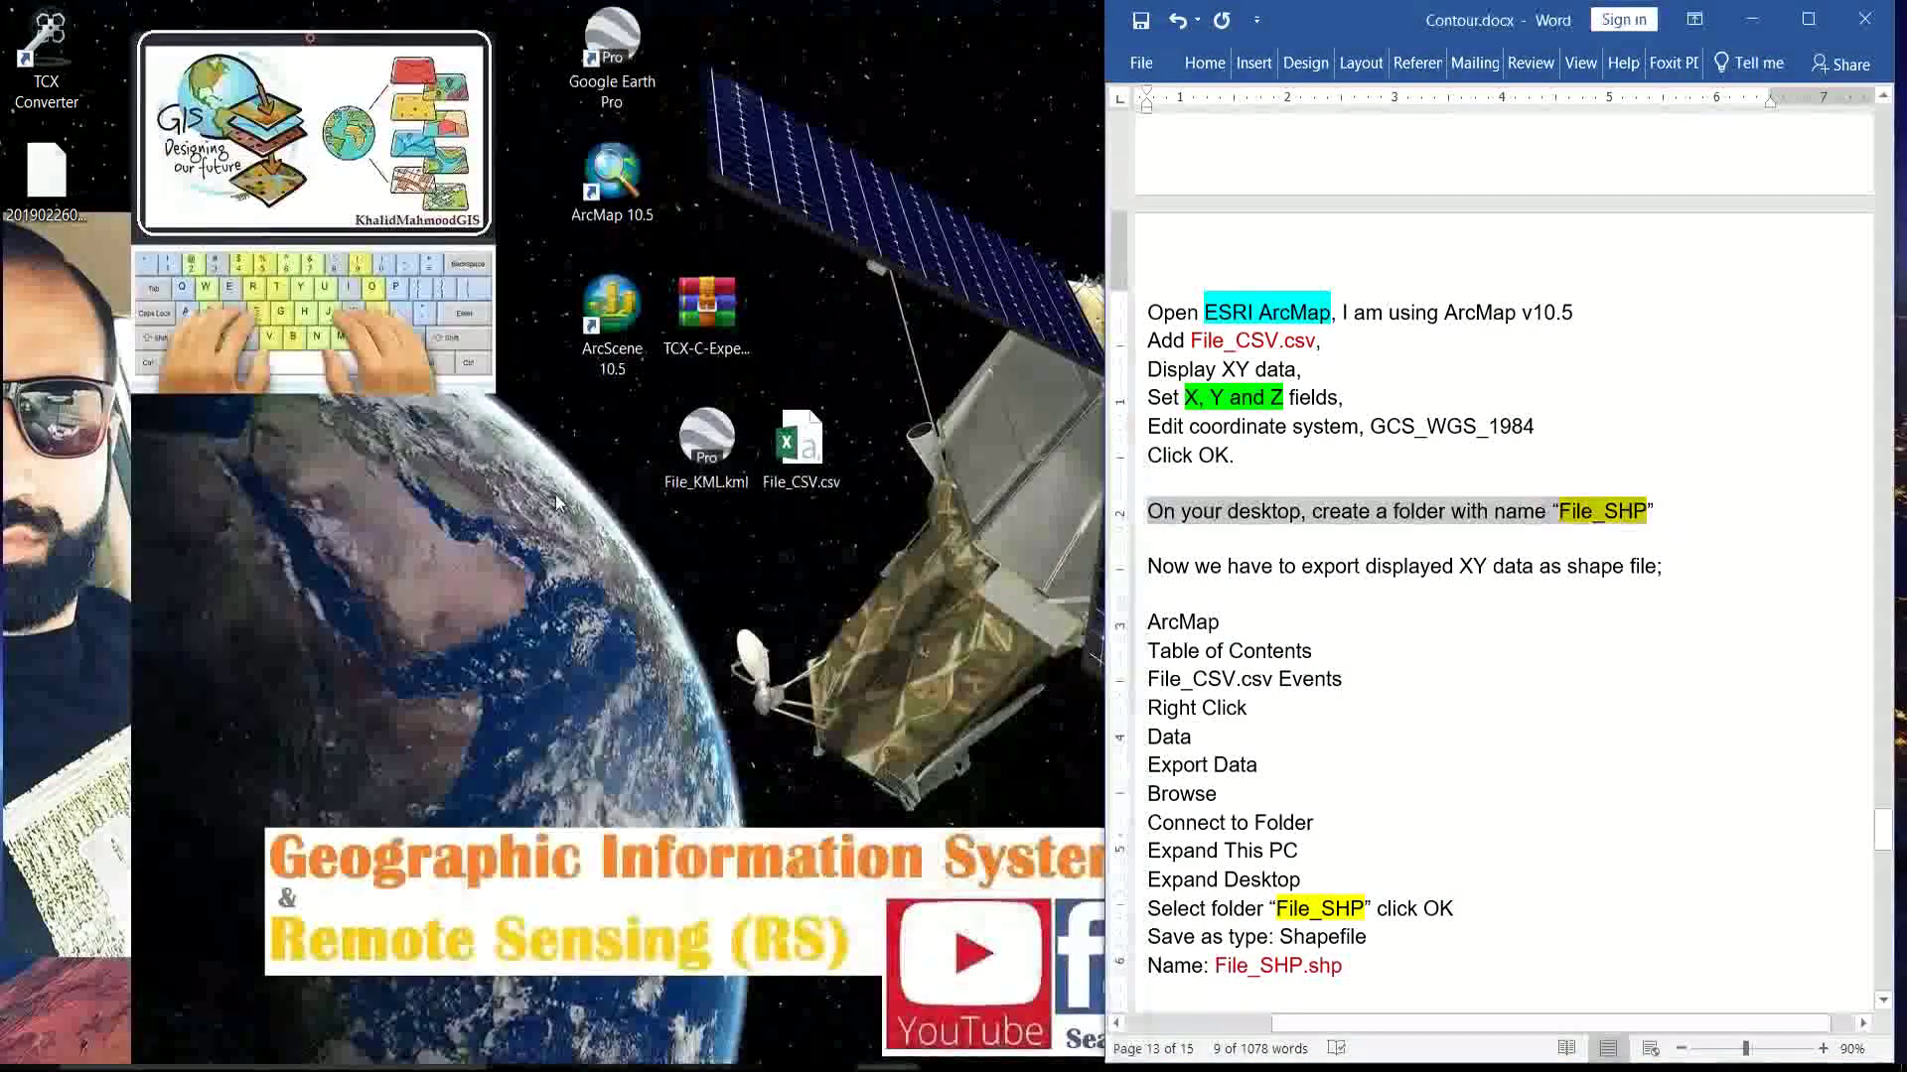
right_click(467, 515)
mouse_move(620, 771)
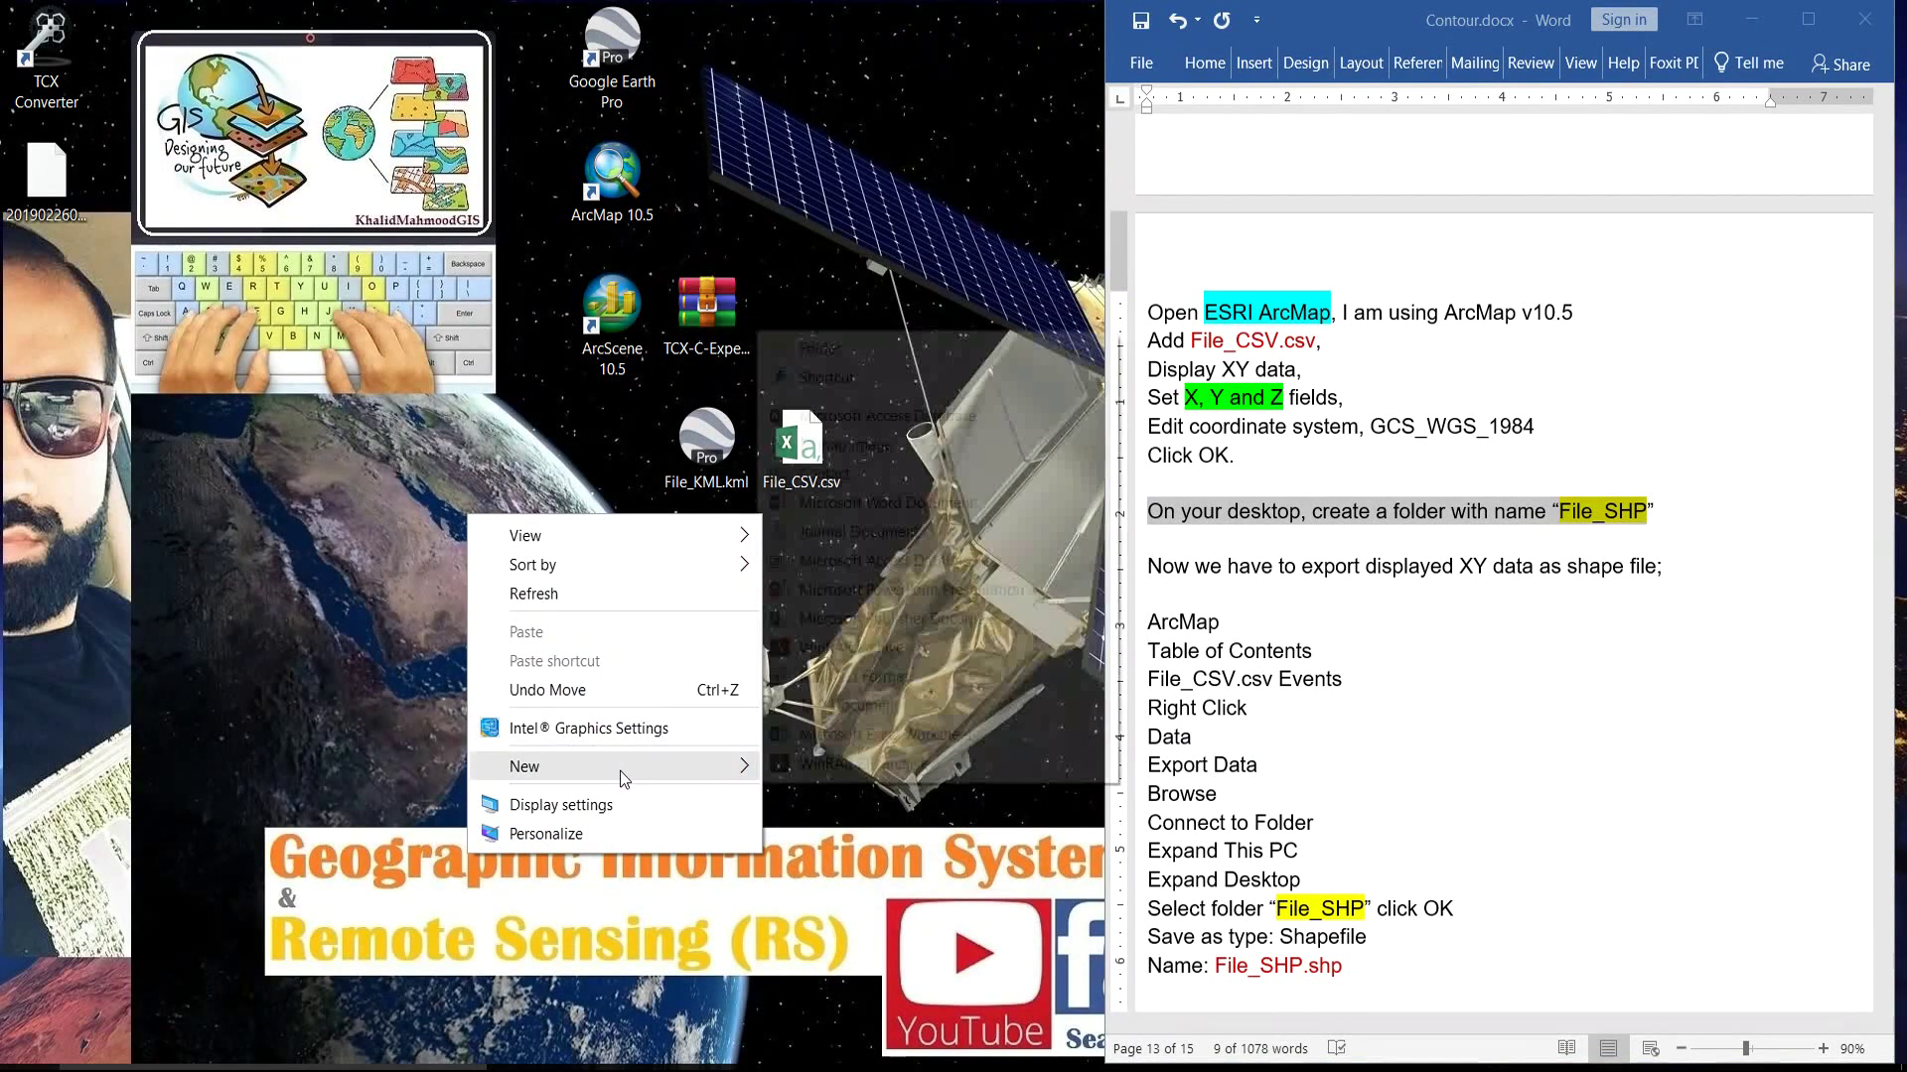
click(834, 348)
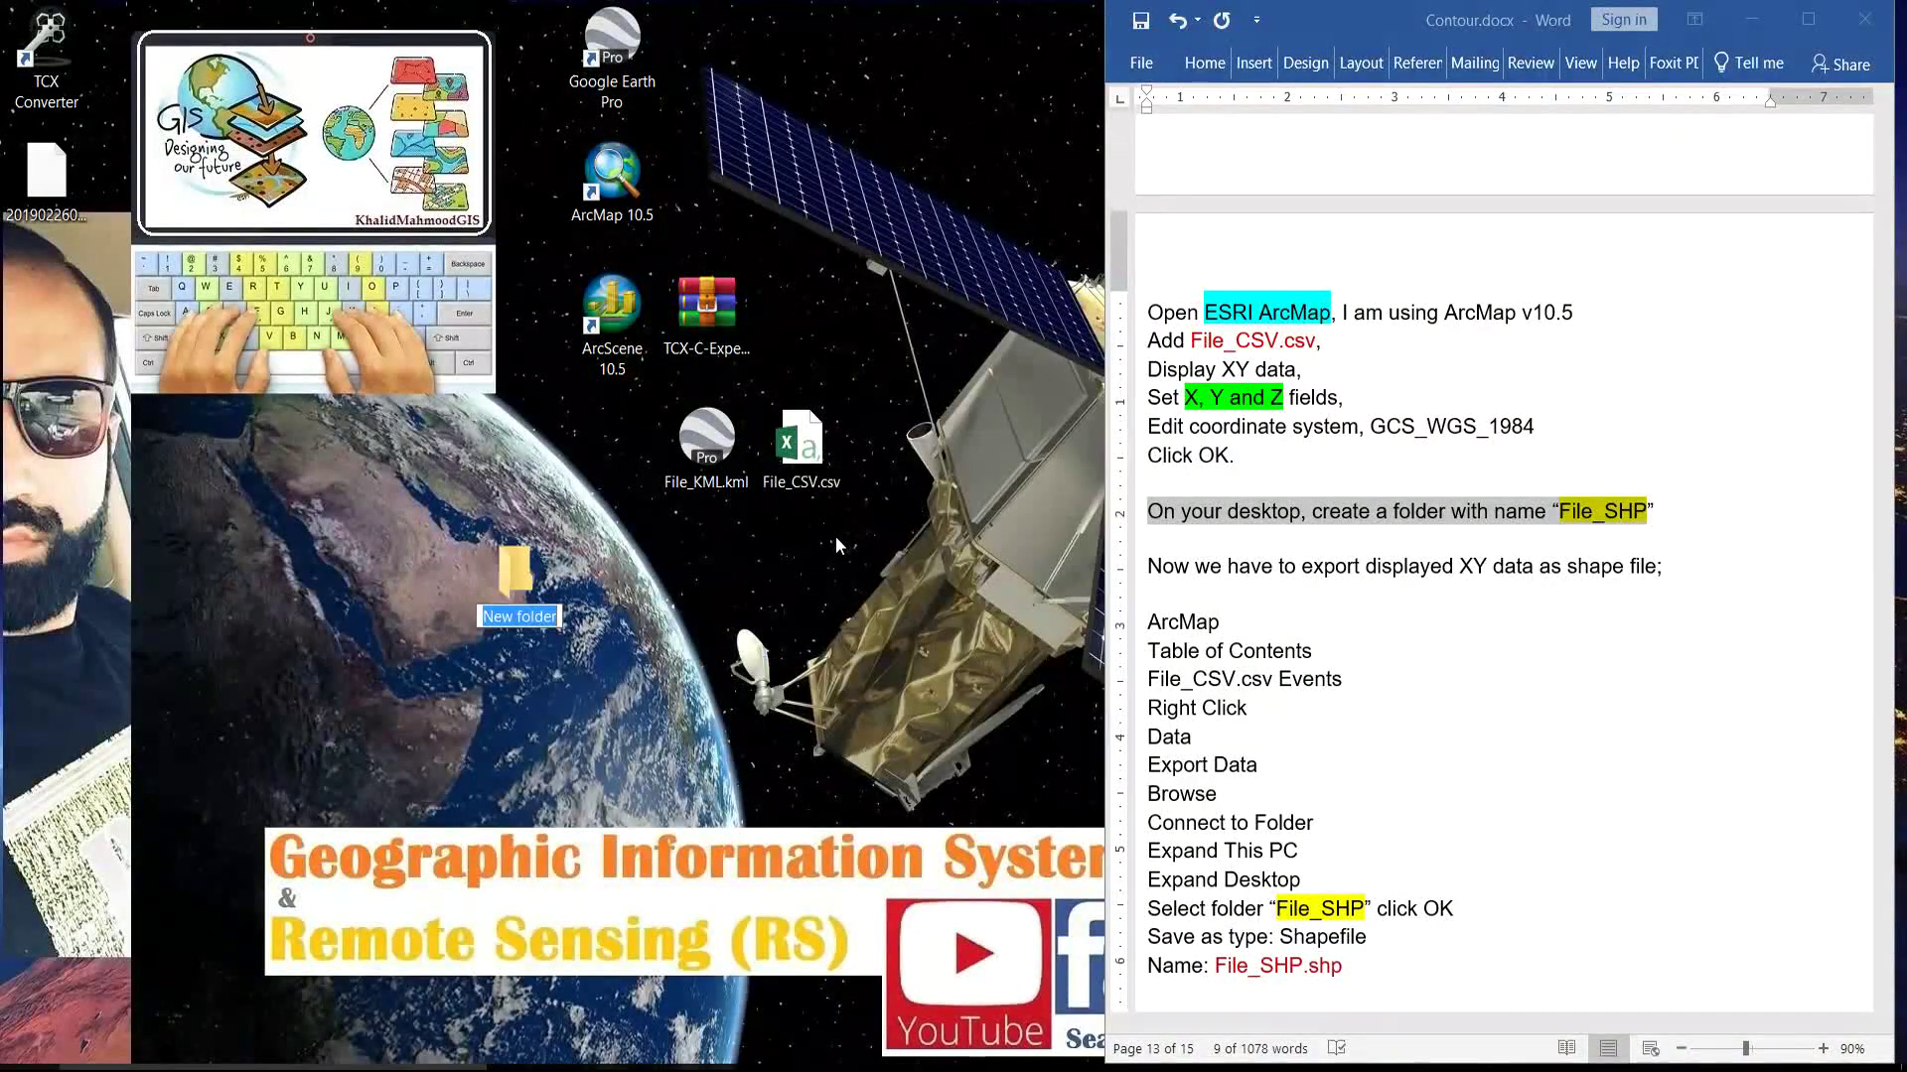
text(File_SHP)
key(Return)
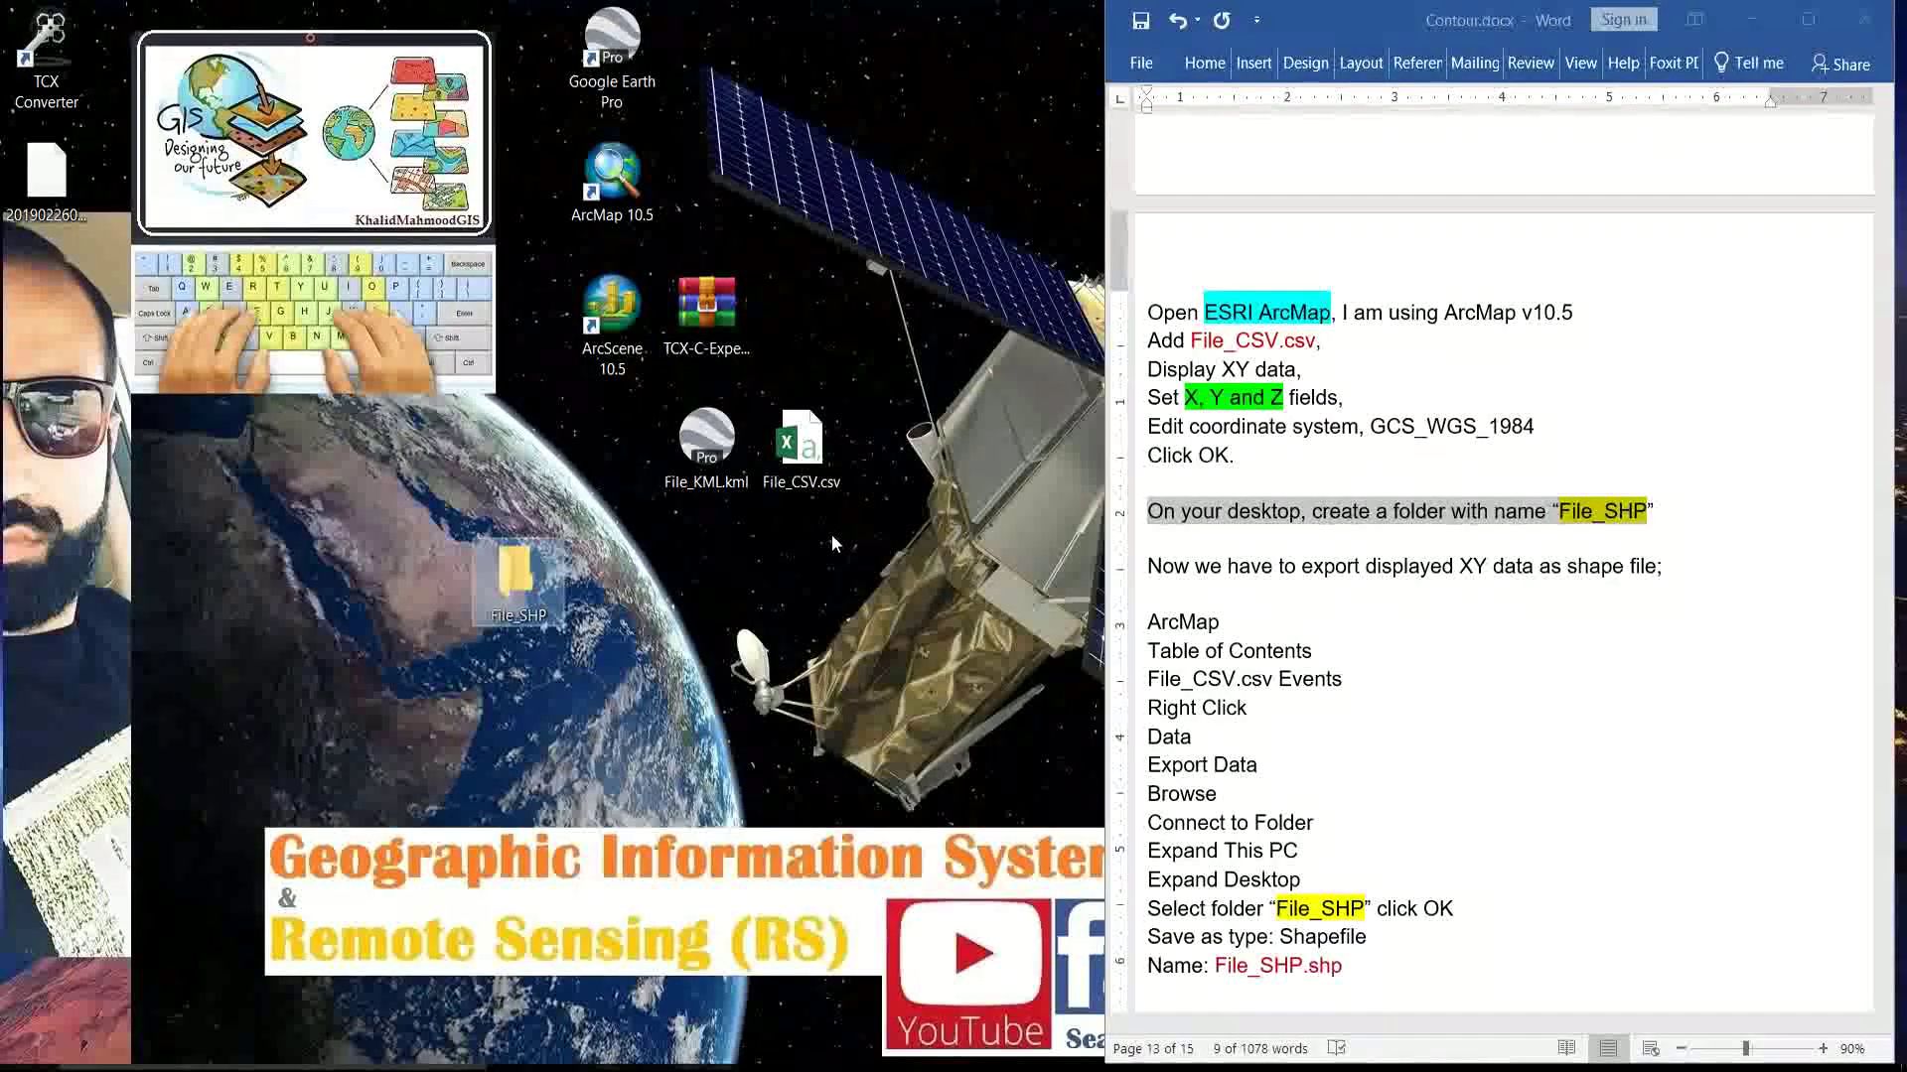
drag(558, 606, 839, 600)
click(719, 576)
Check the shapefile export instruction in Contour.docx, switch back to ArcMap and select the File_CSV.csv Events layer.
click(1162, 575)
drag(1245, 562, 1657, 566)
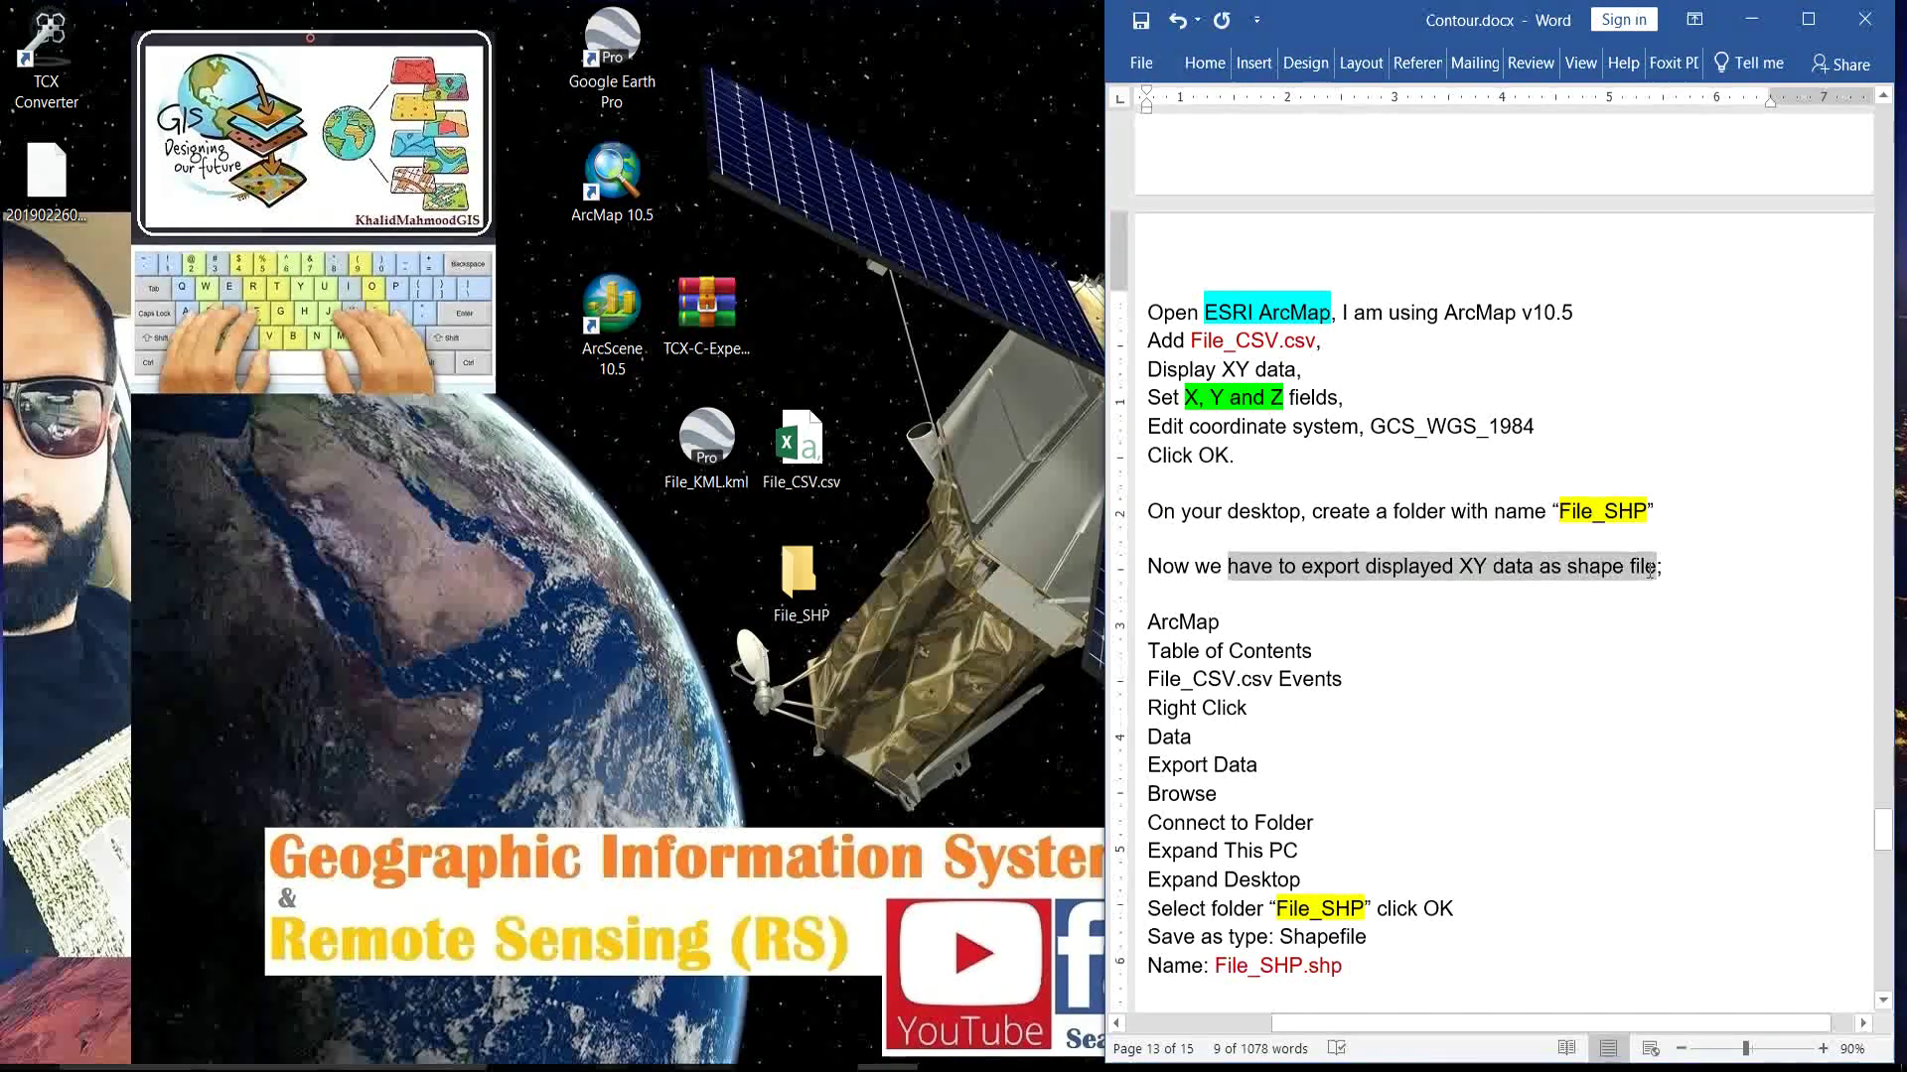
click(955, 1063)
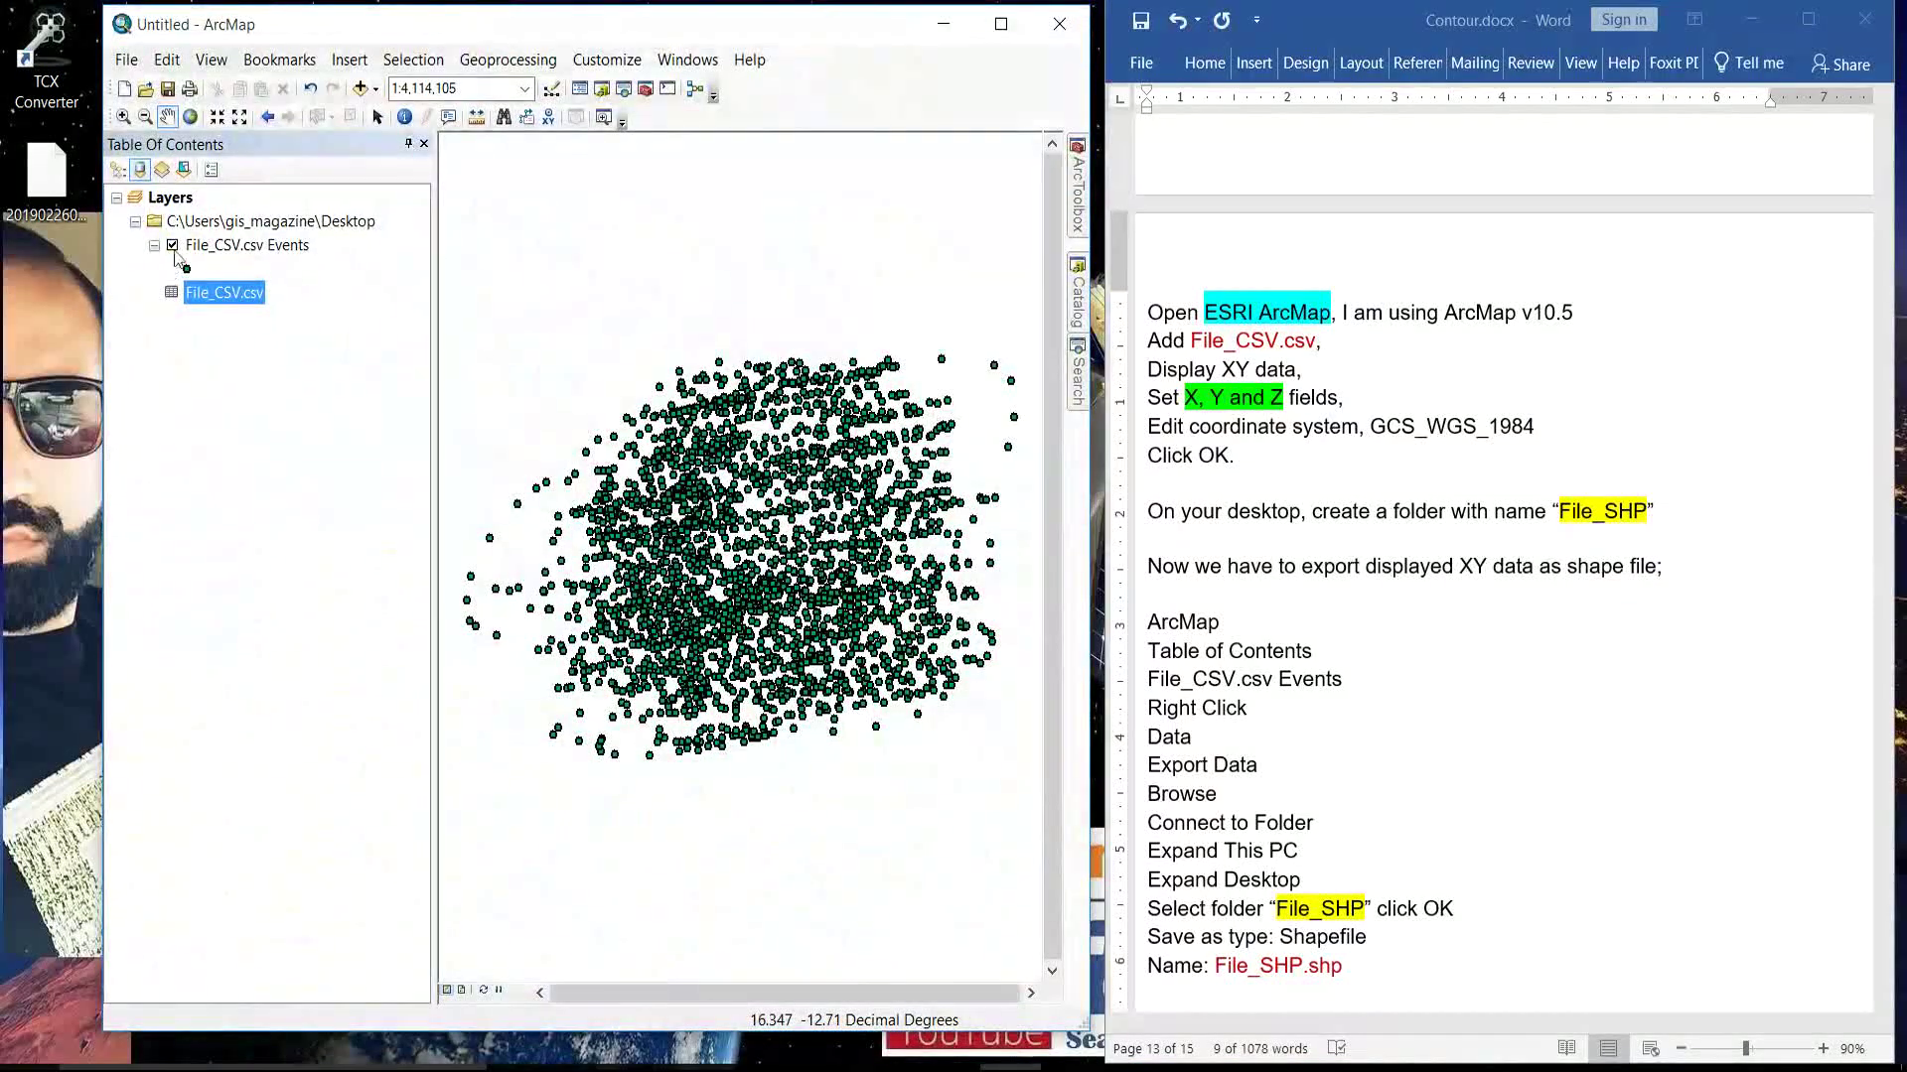
click(227, 248)
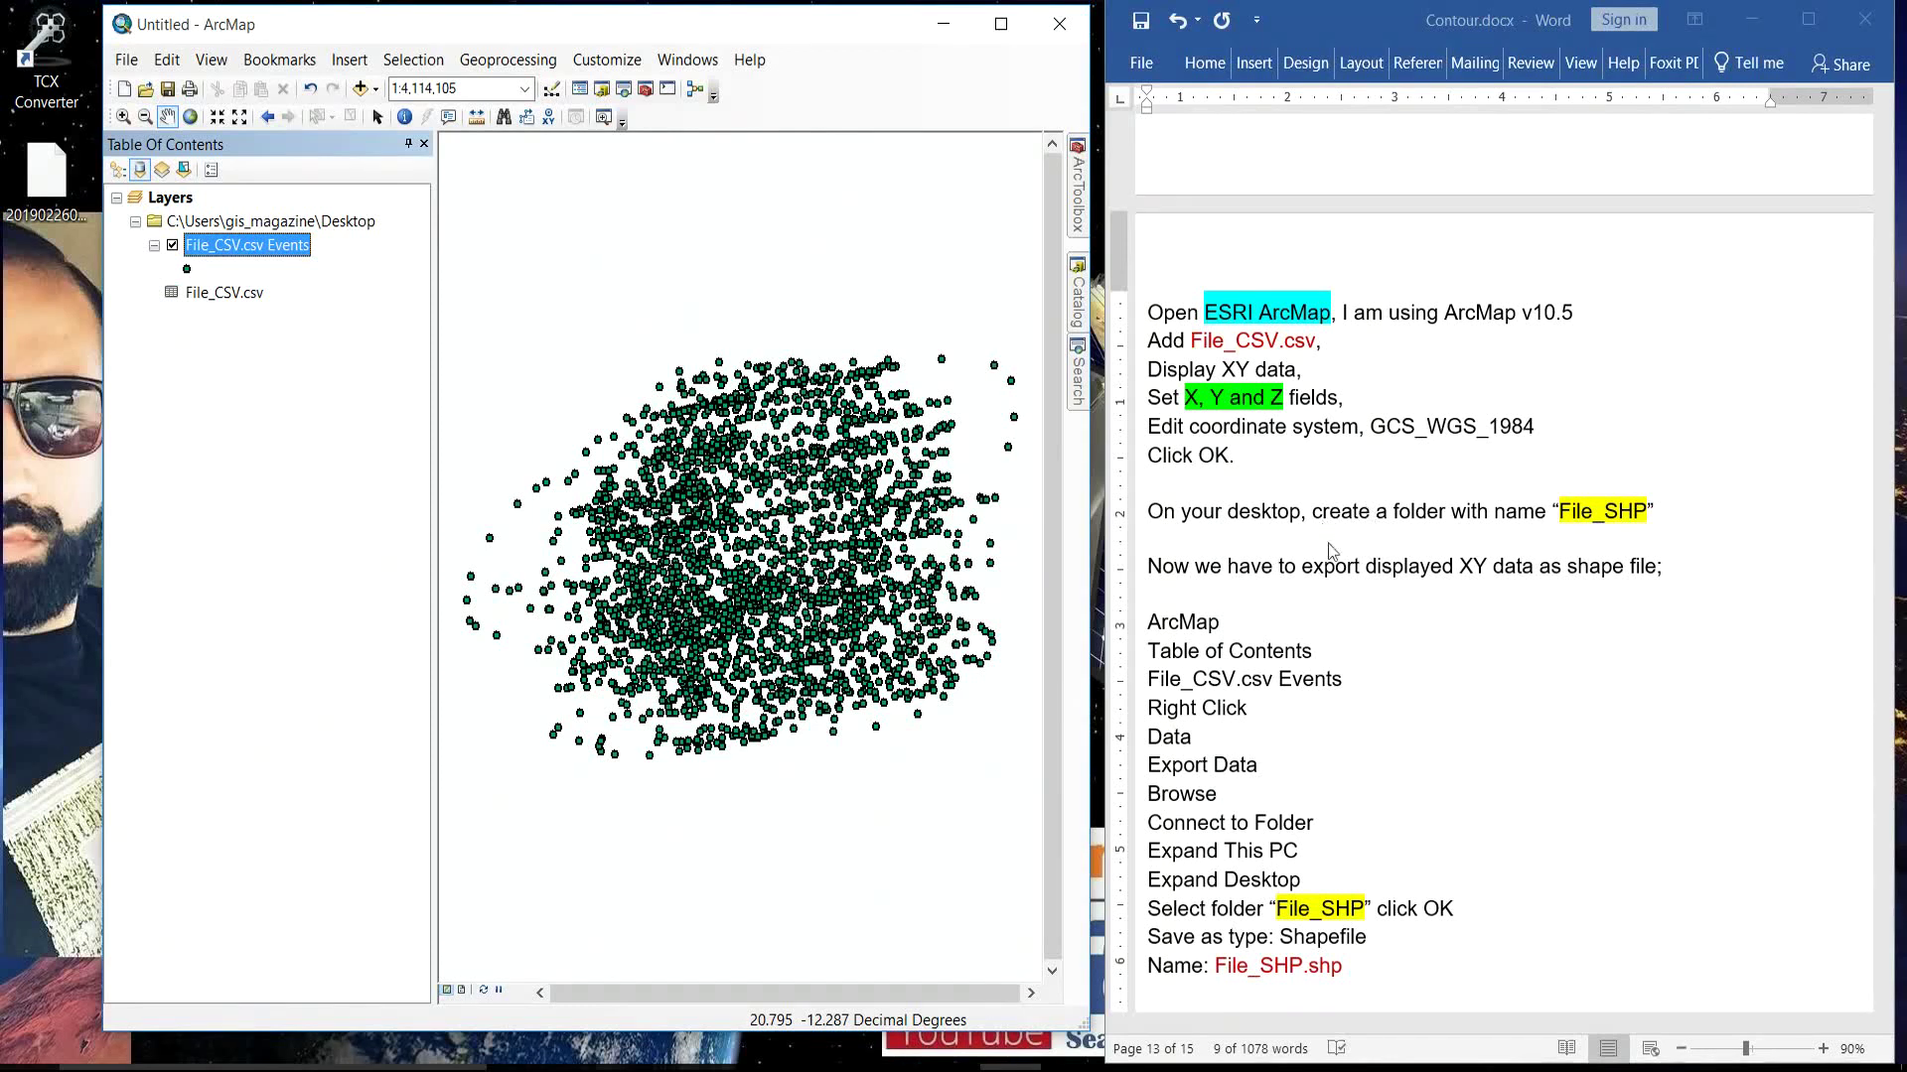